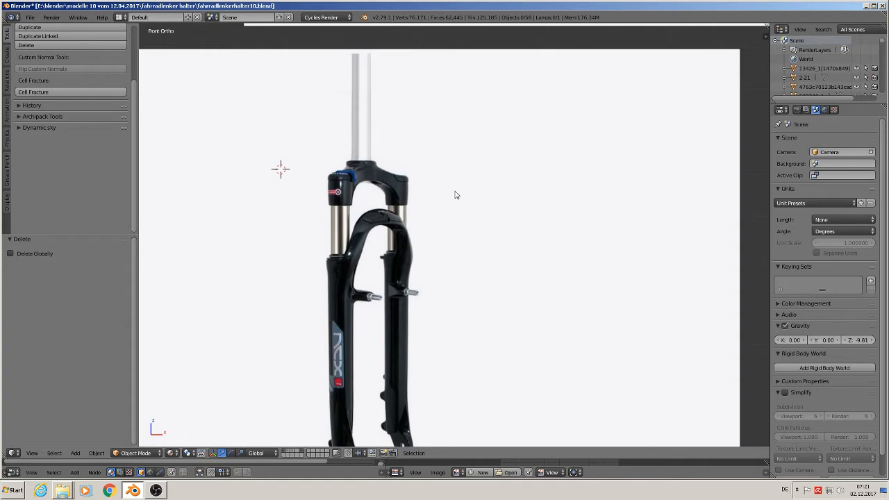
Step: Start the Screencast Keys display in the viewport and hide its settings again
{"action": "left_click", "coordinate": [455, 185]}
{"action": "key", "text": "n"}
{"action": "left_click", "coordinate": [716, 47]}
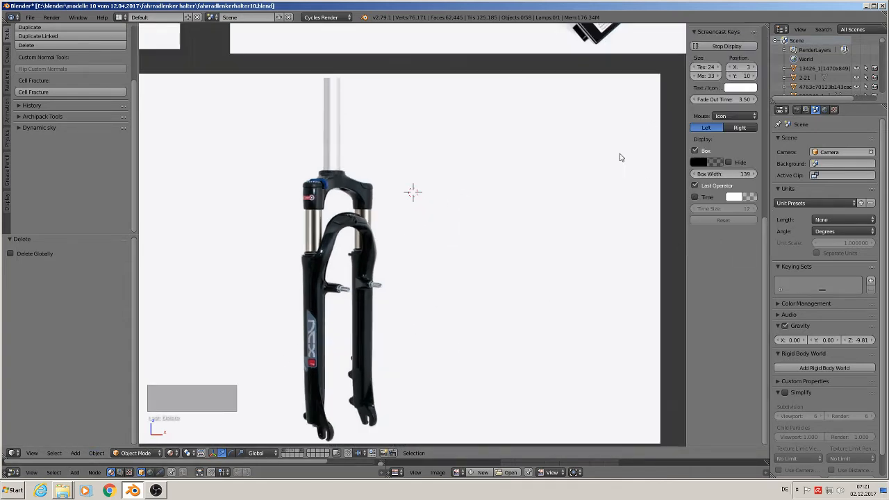
{"action": "key", "text": "n"}
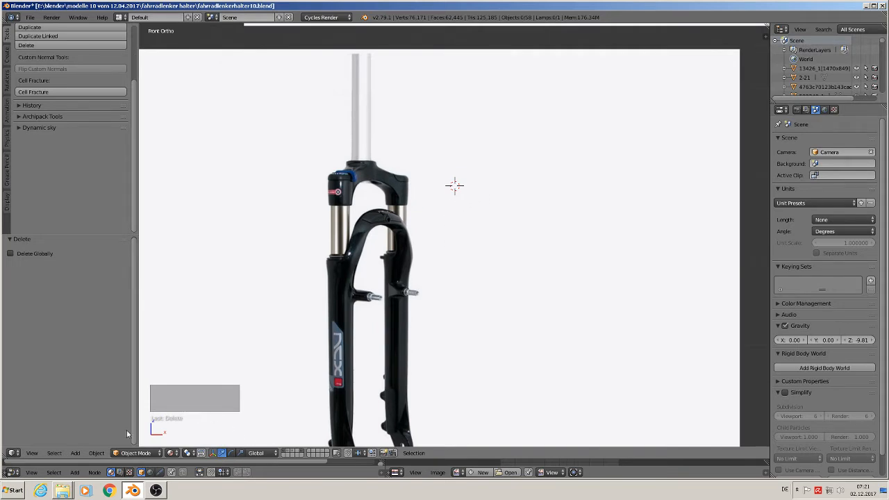
{"action": "left_click", "coordinate": [75, 454]}
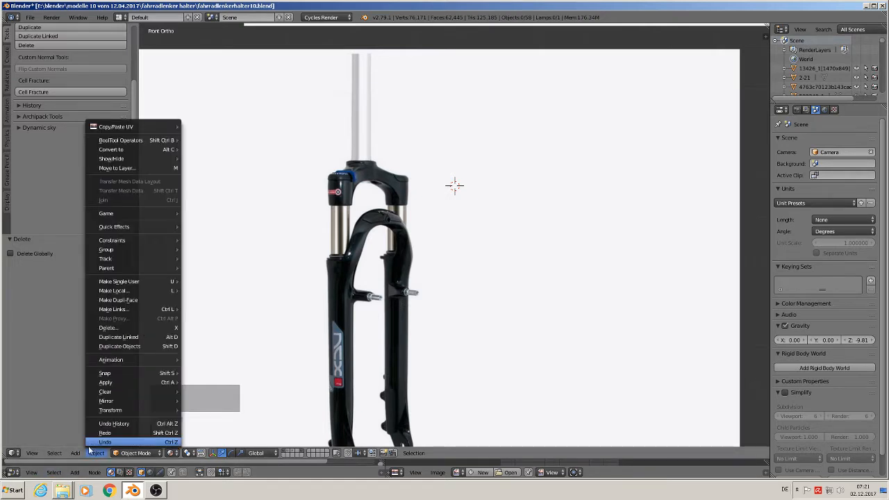
{"action": "left_click", "coordinate": [88, 445]}
{"action": "left_click", "coordinate": [75, 454]}
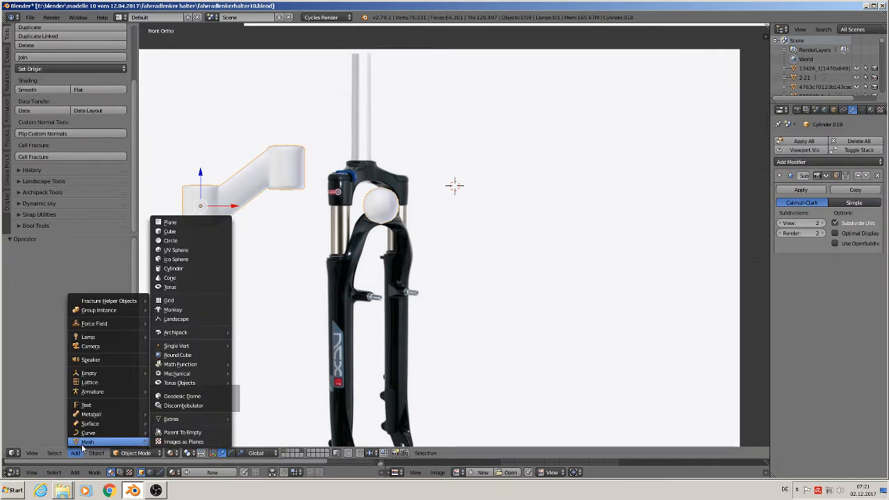
{"action": "left_click", "coordinate": [183, 271]}
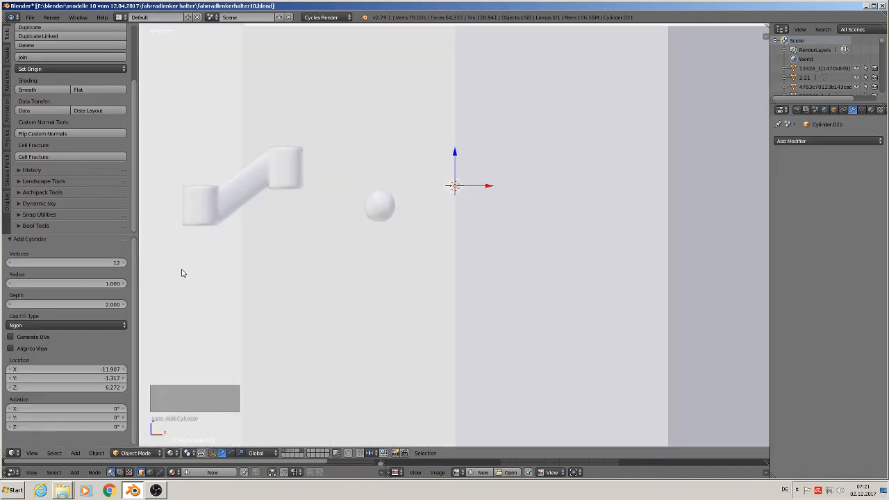
{"action": "key", "text": "ctrl+z"}
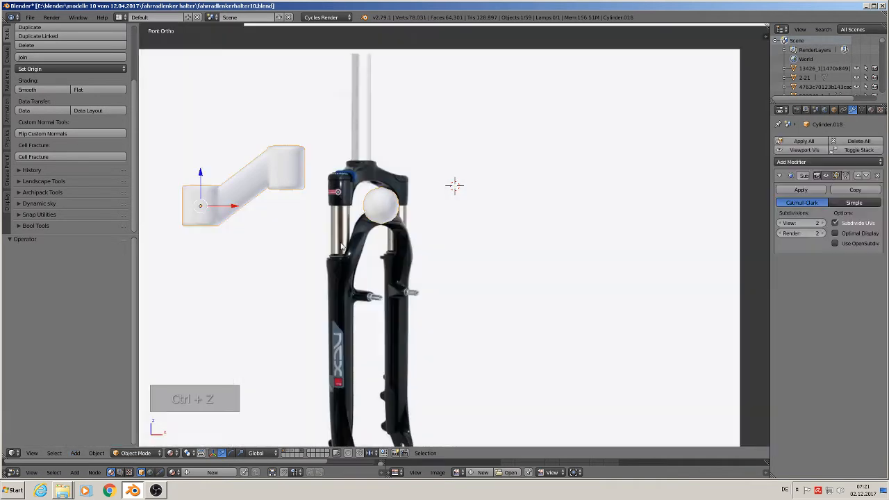
{"action": "key", "text": "ctrl+z"}
{"action": "key", "text": "ctrl+z"}
{"action": "key", "text": "x"}
{"action": "left_click", "coordinate": [252, 189]}
Step: Place the 3D cursor on the fork's left upper cap and add a cylinder there with 24 vertices
{"action": "left_click", "coordinate": [417, 196]}
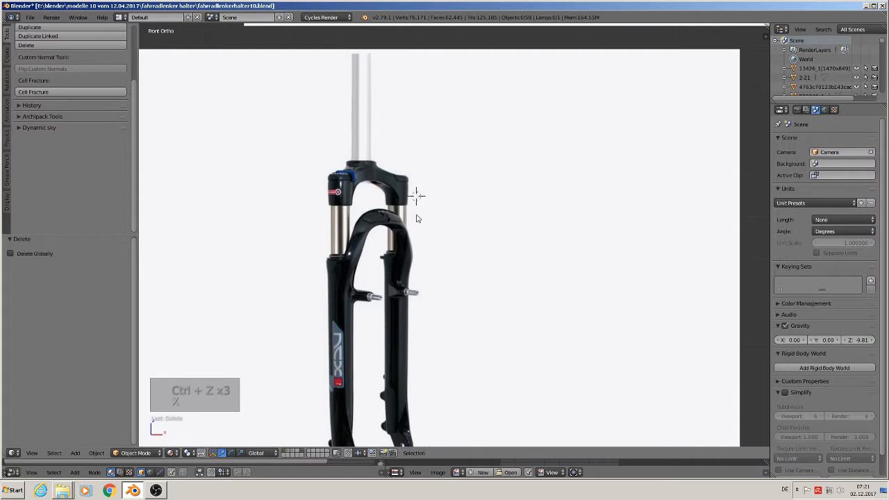
{"action": "left_click", "coordinate": [75, 453]}
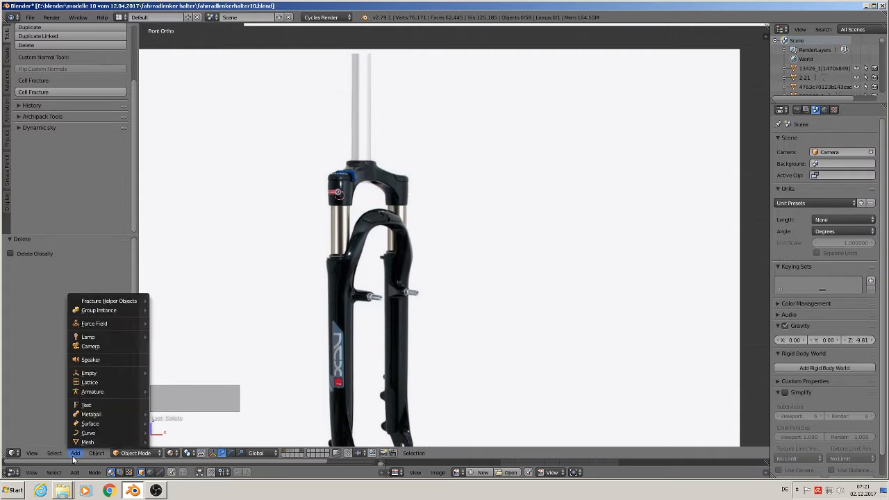
{"action": "mouse_move", "coordinate": [111, 442]}
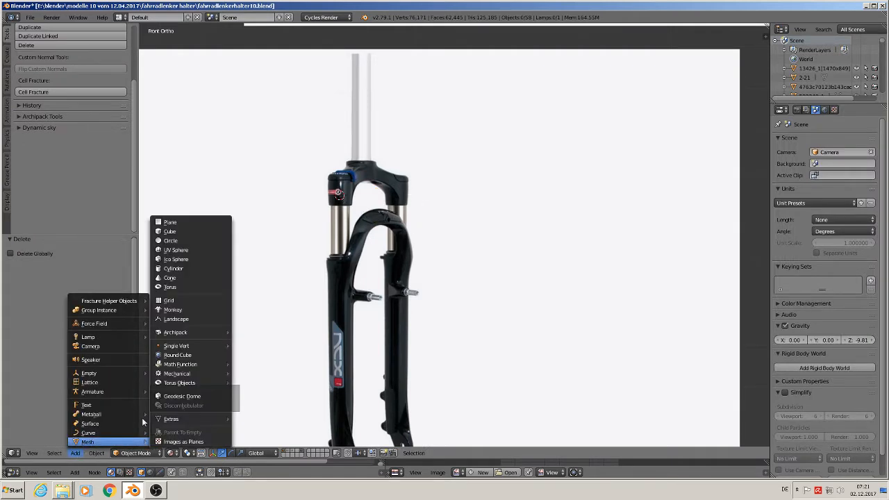
{"action": "left_click", "coordinate": [170, 269]}
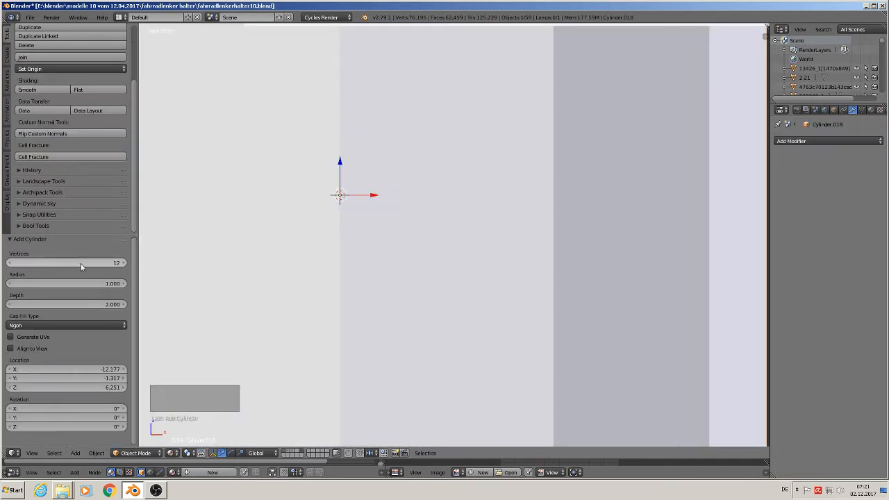
{"action": "left_click", "coordinate": [84, 264]}
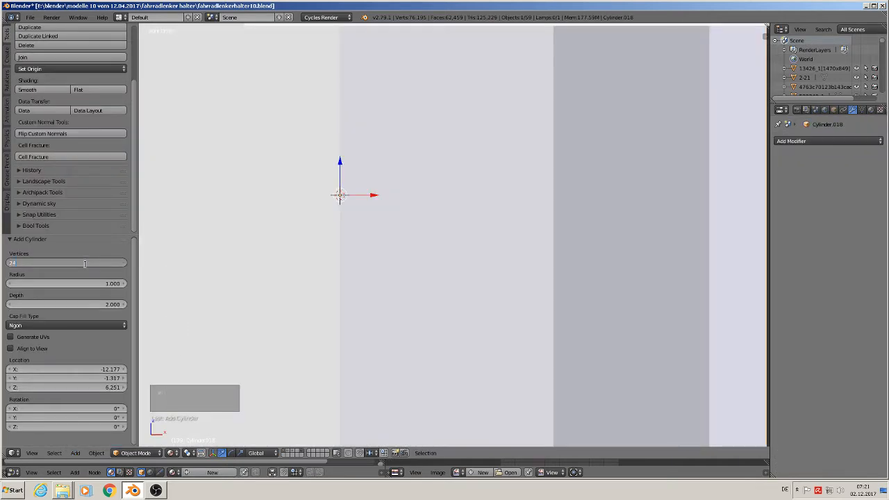
{"action": "key", "text": "Return"}
Step: Scale the new cylinder down to about 0.027 and move it about 0.071 along X, between the fork legs under the crown
{"action": "key", "text": "s"}
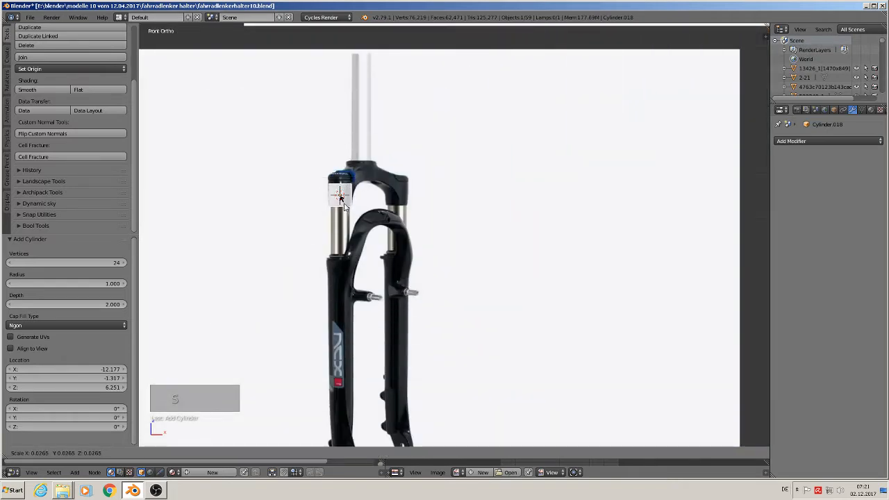
{"action": "left_click", "coordinate": [340, 198]}
{"action": "key", "text": "g"}
{"action": "key", "text": "z"}
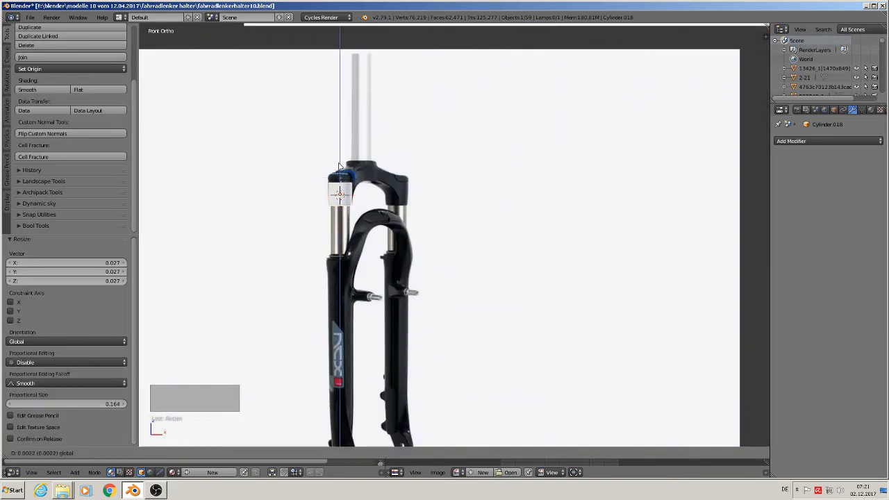
{"action": "left_click", "coordinate": [360, 195]}
{"action": "scroll", "coordinate": [362, 195], "scroll_direction": "up", "scroll_amount": 1}
{"action": "key", "text": "g"}
{"action": "key", "text": "x"}
{"action": "left_click", "coordinate": [400, 194]}
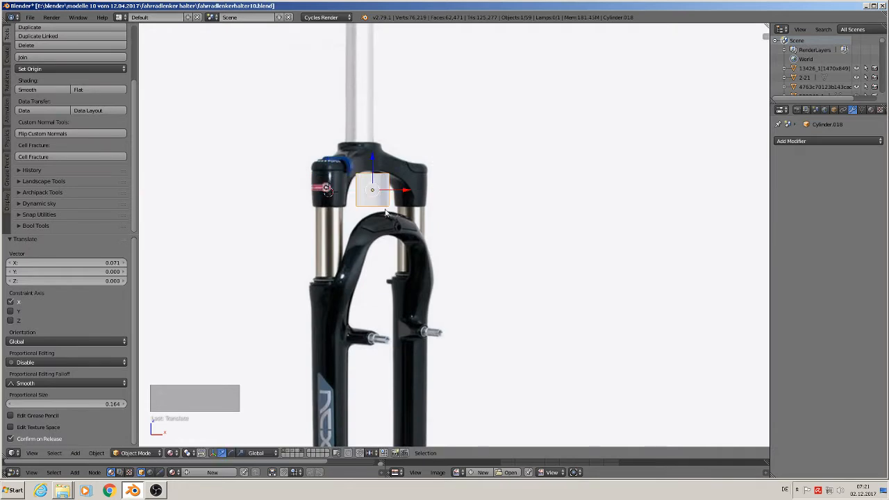
Step: Cut one horizontal edge loop around the cylinder, lower it about 0.002 and scale it to about 1.05 for a slight bulge
{"action": "scroll", "coordinate": [375, 209], "scroll_direction": "up", "scroll_amount": 5}
{"action": "middle_click_drag", "start_coordinate": [355, 215], "coordinate": [363, 249], "text": "shift"}
{"action": "scroll", "coordinate": [316, 230], "scroll_direction": "up", "scroll_amount": 2}
{"action": "scroll", "coordinate": [293, 223], "scroll_direction": "down", "scroll_amount": 1}
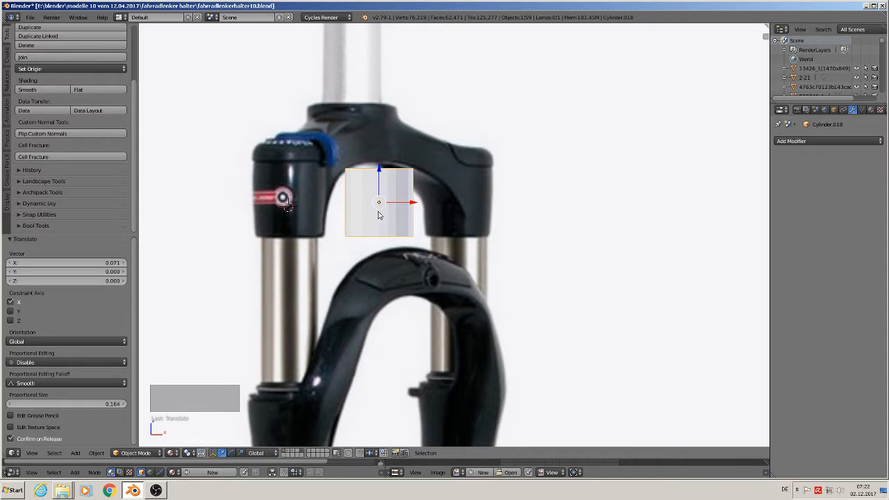
{"action": "key", "text": "Tab"}
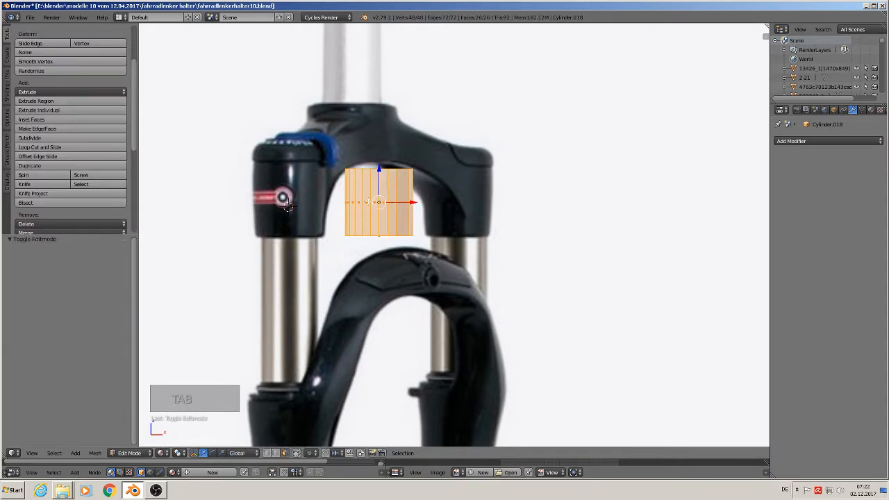
{"action": "key", "text": "ctrl+r"}
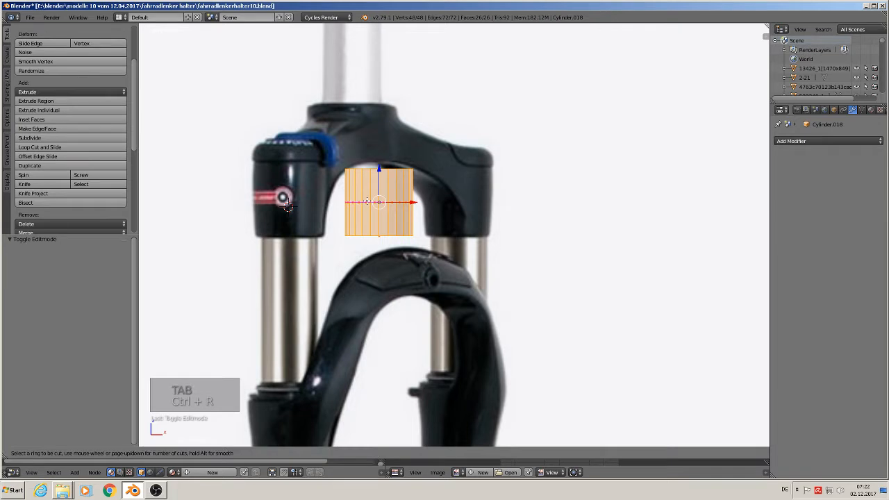
{"action": "left_click", "coordinate": [366, 202]}
{"action": "left_click", "coordinate": [367, 202]}
{"action": "left_click_drag", "start_coordinate": [378, 181], "coordinate": [378, 184]}
{"action": "key", "text": "s"}
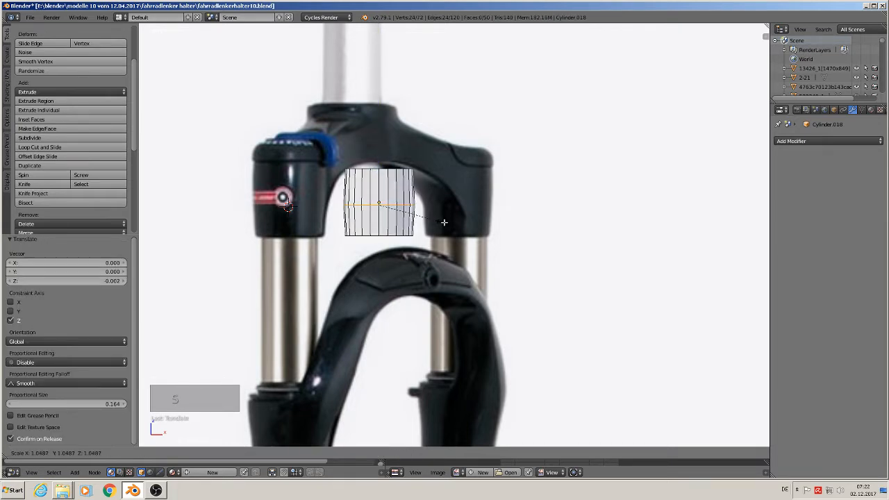
{"action": "left_click", "coordinate": [444, 222]}
{"action": "key", "text": "Tab"}
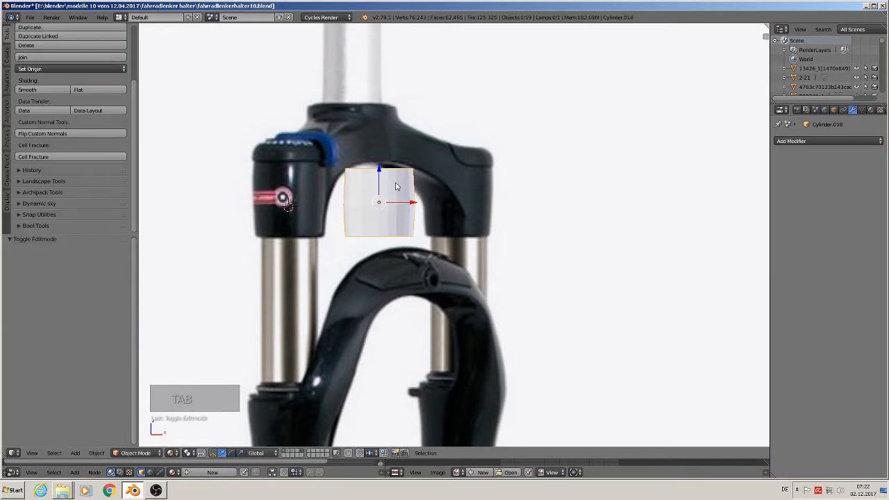
{"action": "key", "text": "Tab"}
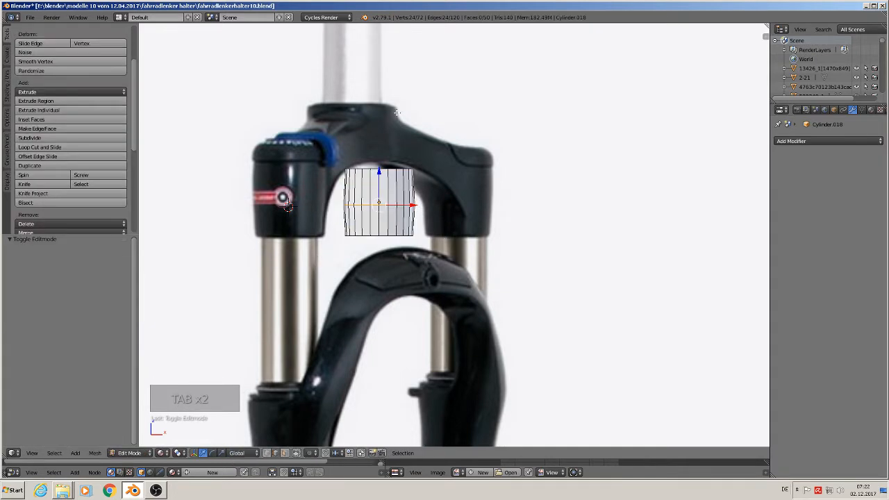
{"action": "key", "text": "Tab"}
Step: Duplicate the cylinder's top edge loop and move the copy about 0.123 along X, clear of the fork
{"action": "middle_click_drag", "start_coordinate": [495, 242], "coordinate": [360, 260], "text": "shift"}
{"action": "key", "text": "Tab"}
{"action": "key", "text": "a"}
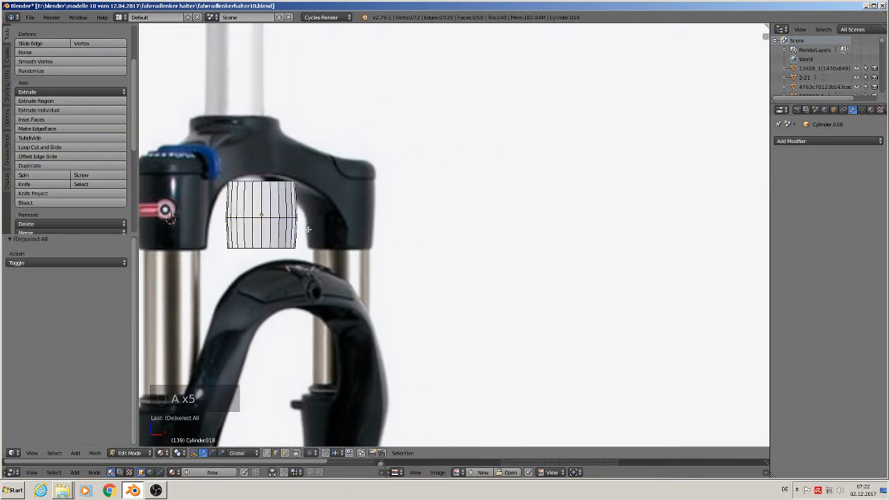
{"action": "right_click", "coordinate": [267, 182], "text": "alt"}
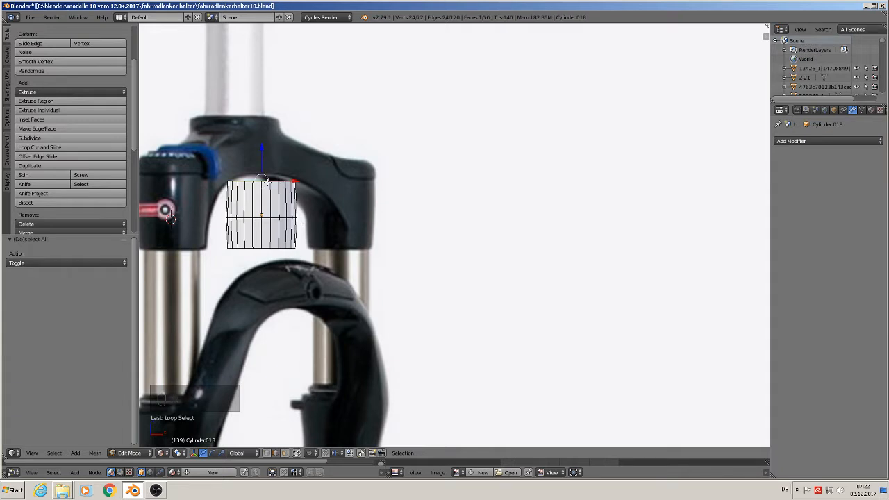
{"action": "key", "text": "shift+d"}
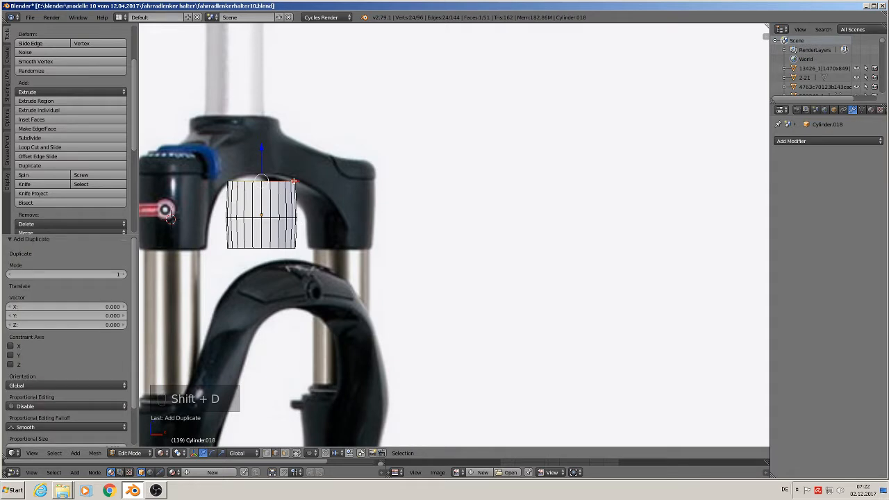
{"action": "key", "text": "x"}
{"action": "left_click", "coordinate": [437, 183]}
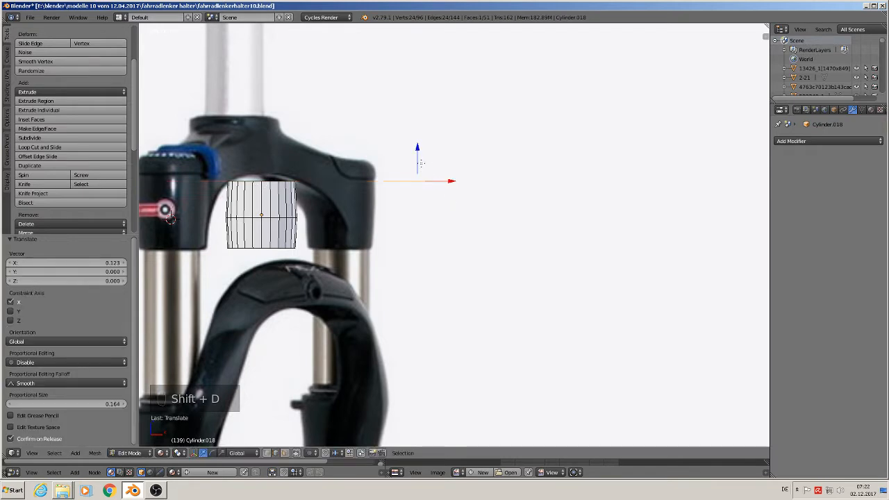
Step: Raise the duplicated ring above the cylinder, shift it about 0.010 further along X and scale it up to about 1.466
{"action": "left_click", "coordinate": [420, 162]}
{"action": "left_click", "coordinate": [413, 154]}
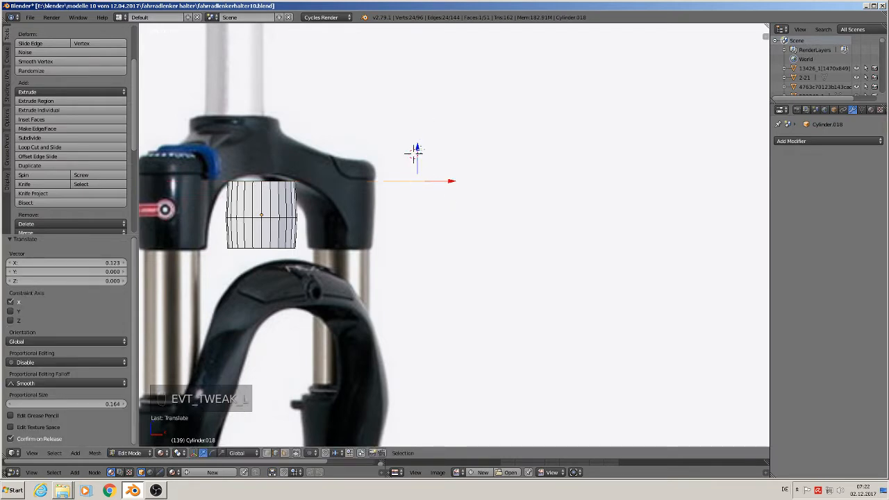
{"action": "left_click_drag", "start_coordinate": [415, 152], "coordinate": [418, 91]}
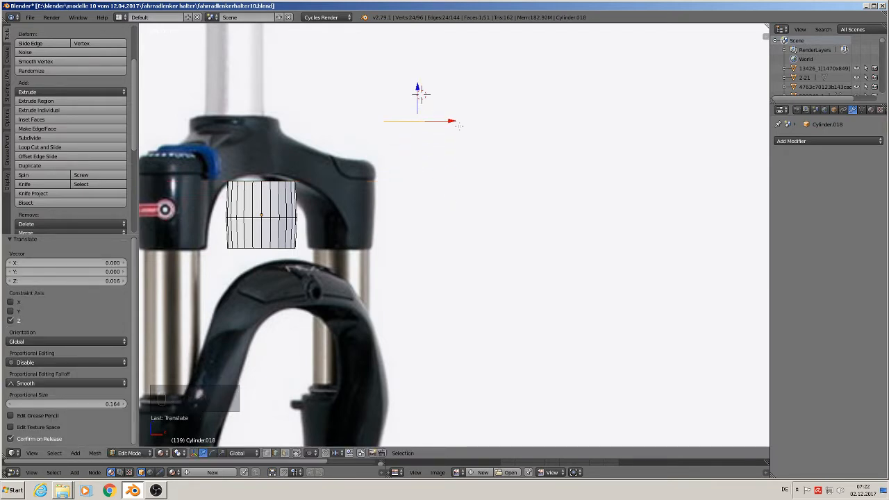
{"action": "left_click_drag", "start_coordinate": [450, 121], "coordinate": [463, 124]}
{"action": "key", "text": "s"}
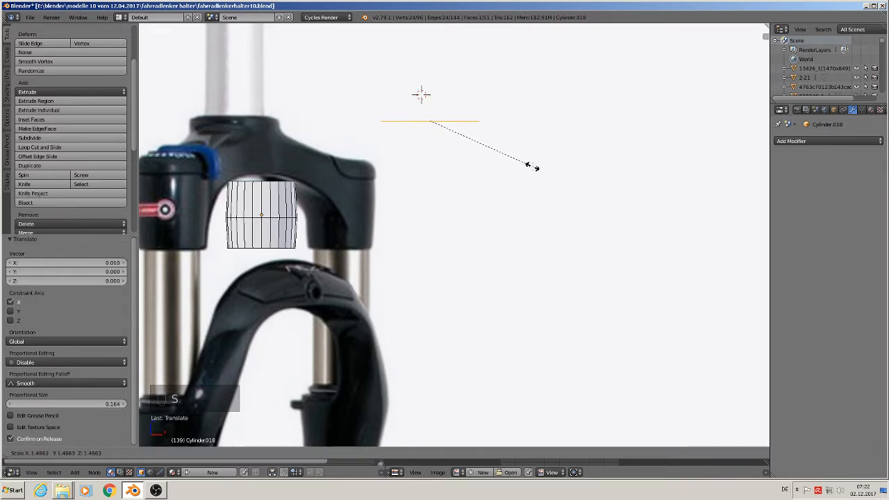
{"action": "left_click", "coordinate": [534, 166]}
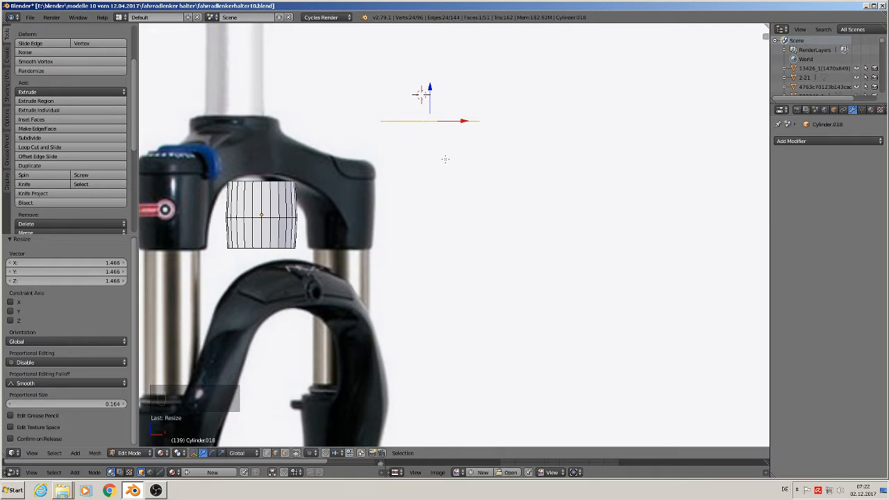
Step: Extrude the enlarged ring downward about 0.044 along Z to form a wider cylinder wall
{"action": "key", "text": "Tab"}
{"action": "key", "text": "Tab"}
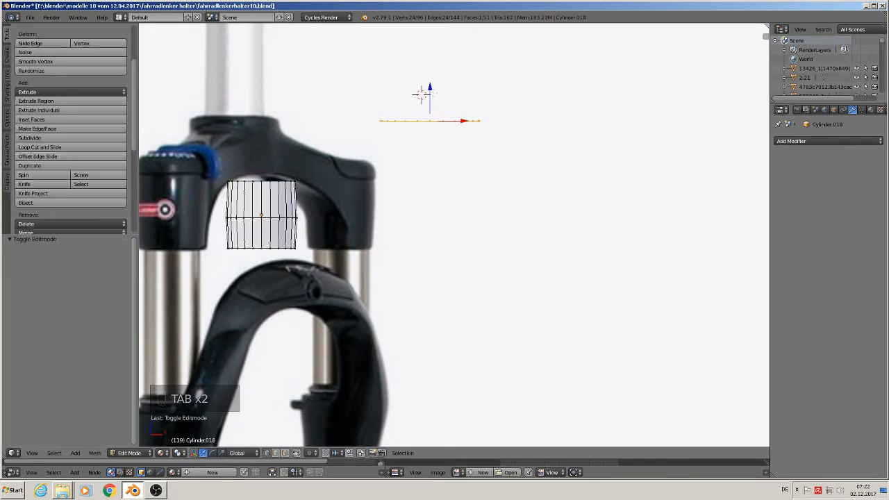
{"action": "key", "text": "e"}
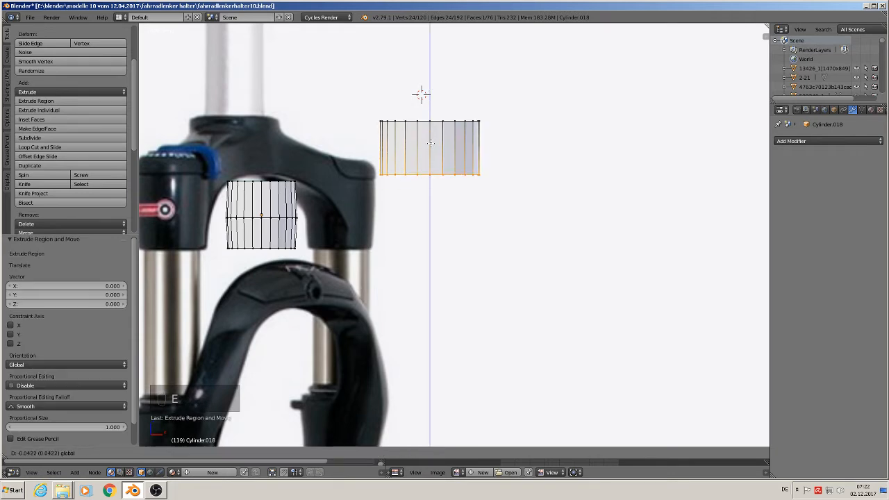
{"action": "left_click", "coordinate": [431, 146]}
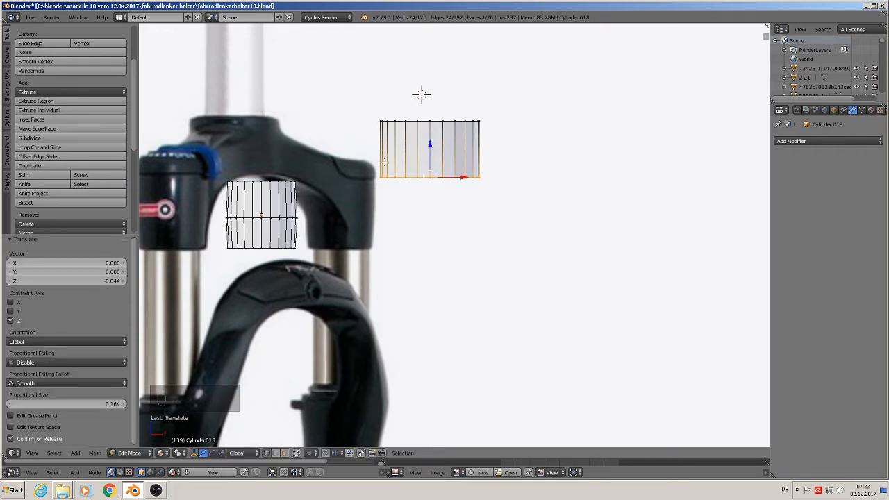
Step: Duplicate the whole bulged cylinder under the crown and move the copy about 0.262 along X
{"action": "key", "text": "a"}
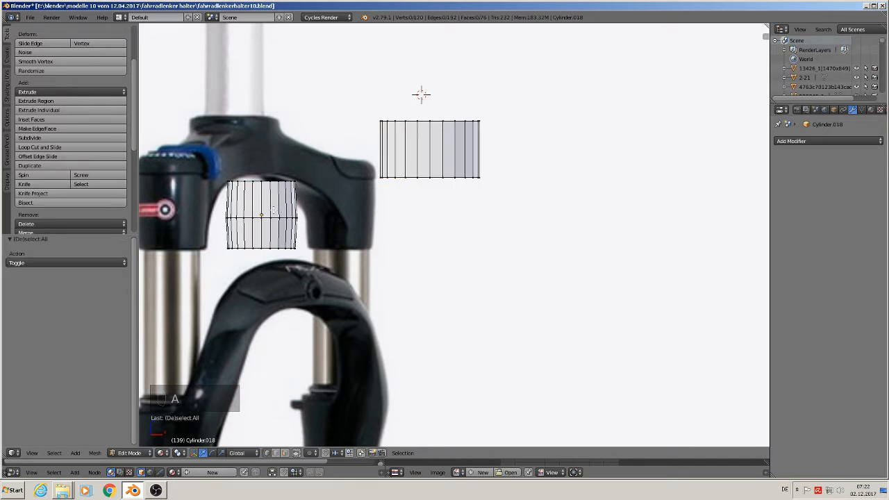
{"action": "key", "text": "l"}
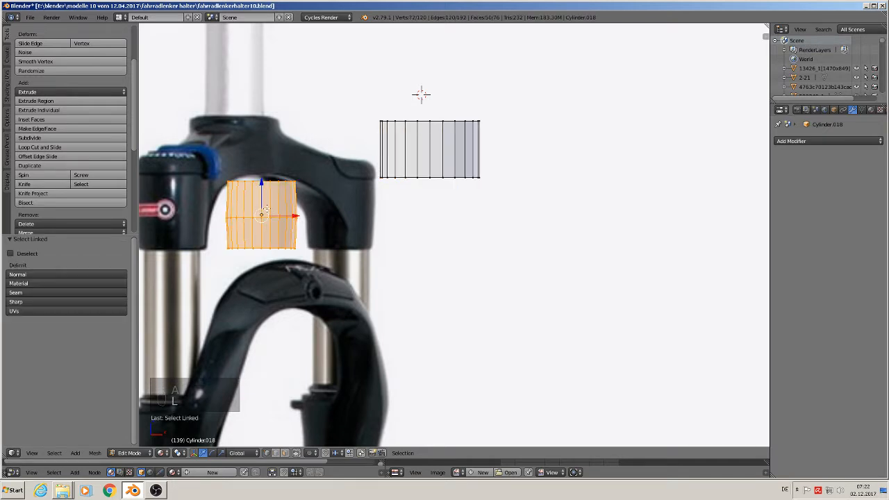
{"action": "key", "text": "shift+d"}
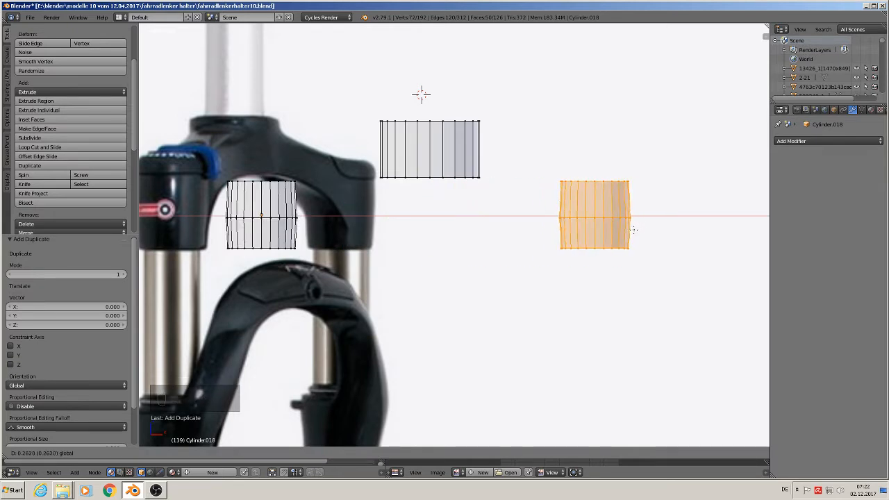
{"action": "left_click", "coordinate": [631, 230]}
{"action": "middle_click_drag", "start_coordinate": [616, 233], "coordinate": [472, 232]}
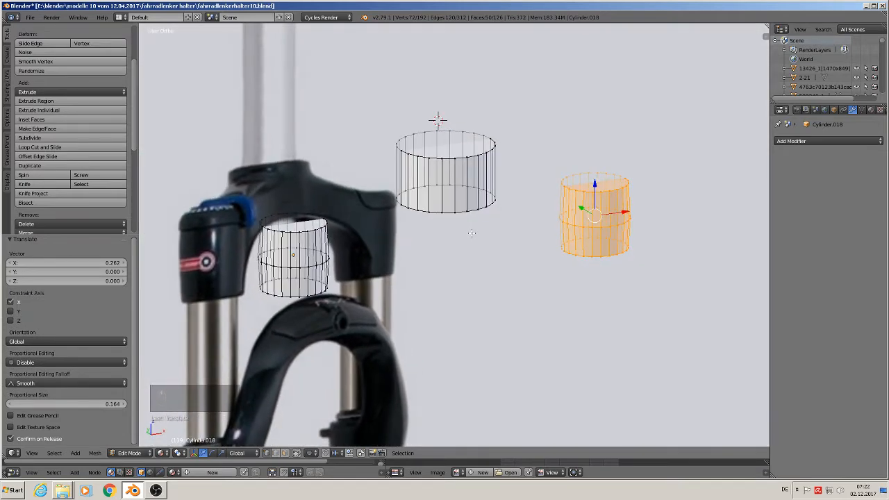
Step: Move the whole cylinder object about -0.382 along Y, clear of the fork reference image
{"action": "key", "text": "Tab"}
{"action": "scroll", "coordinate": [431, 250], "scroll_direction": "down", "scroll_amount": 2}
{"action": "key", "text": "g"}
{"action": "key", "text": "y"}
{"action": "left_click", "coordinate": [472, 327]}
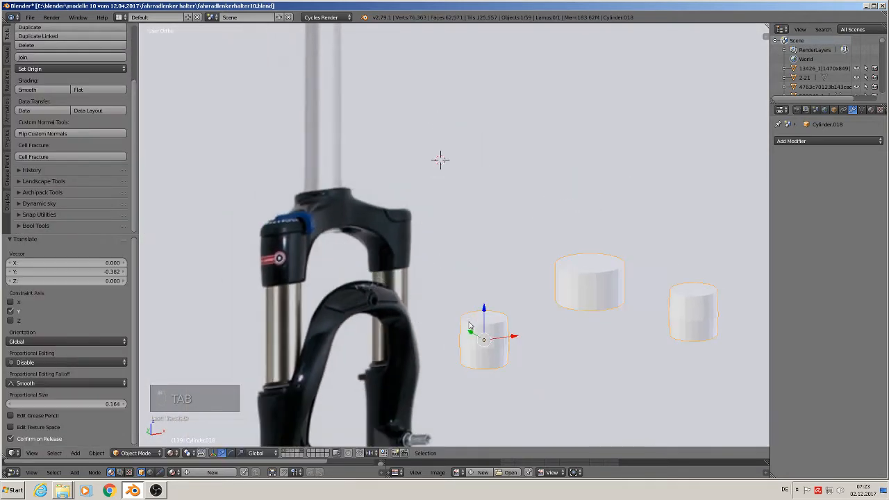
{"action": "key", "text": "KP_1"}
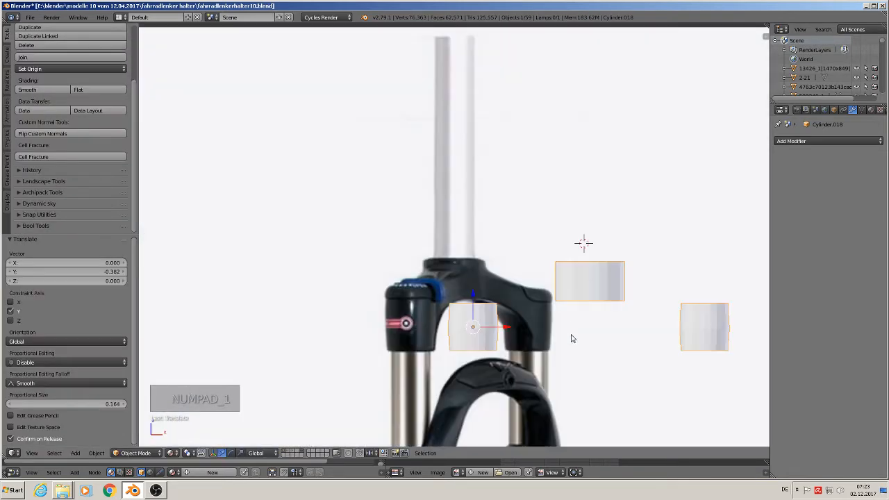
{"action": "middle_click_drag", "start_coordinate": [573, 324], "coordinate": [360, 212], "text": "shift"}
Step: Select the whole wide cylinder and shift it along positive Y, nudging it slightly in X and finishing with a -0.005 Y correction
{"action": "key", "text": "Tab"}
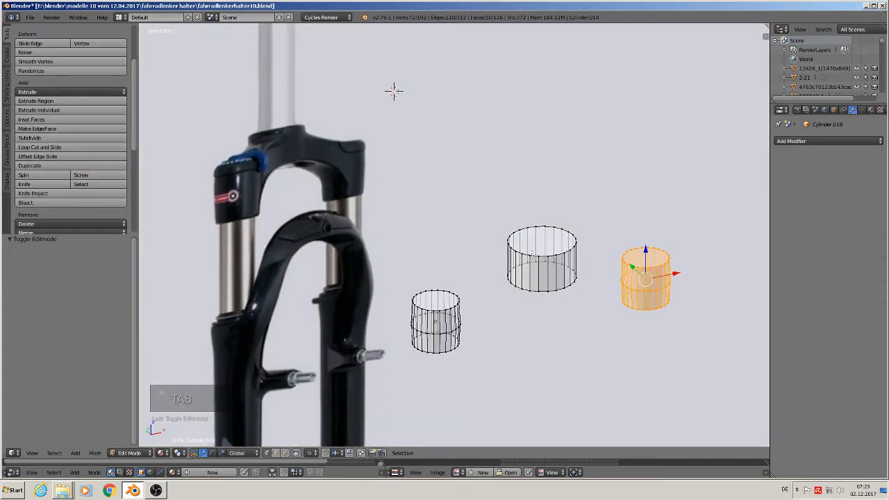
{"action": "key", "text": "a"}
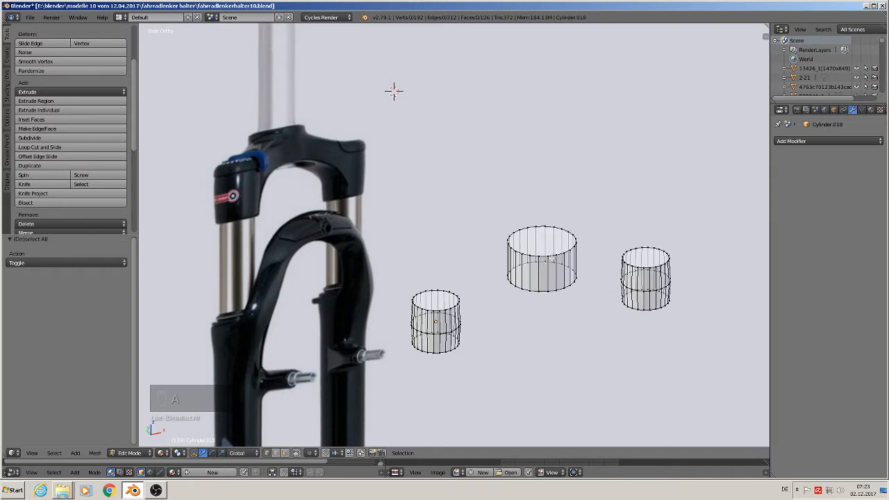
{"action": "key", "text": "l"}
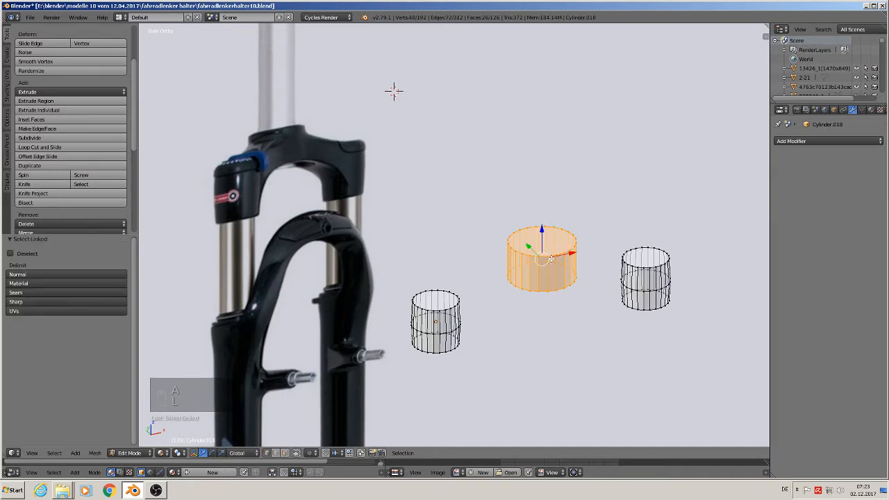
{"action": "key", "text": "KP_7"}
{"action": "left_click_drag", "start_coordinate": [541, 222], "coordinate": [545, 192]}
{"action": "left_click_drag", "start_coordinate": [576, 225], "coordinate": [574, 226]}
{"action": "left_click_drag", "start_coordinate": [541, 193], "coordinate": [542, 197]}
{"action": "middle_click_drag", "start_coordinate": [535, 317], "coordinate": [531, 27]}
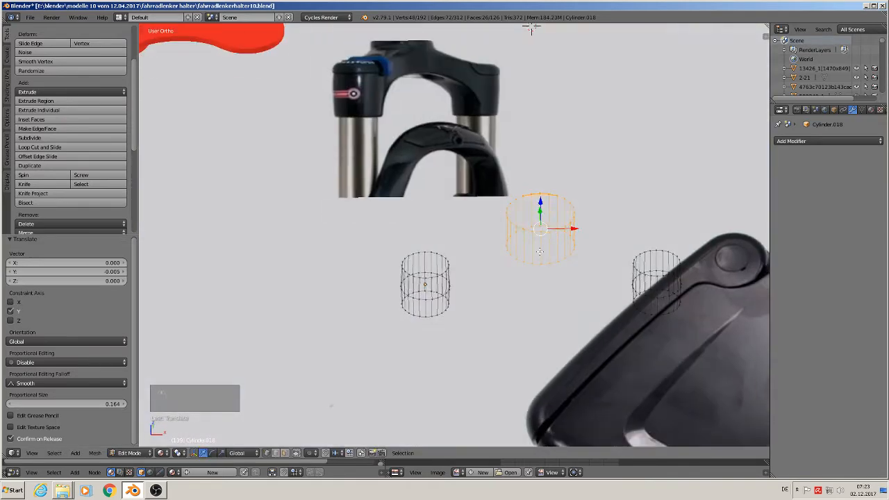
{"action": "scroll", "coordinate": [540, 252], "scroll_direction": "up", "scroll_amount": 2}
{"action": "middle_click_drag", "start_coordinate": [544, 258], "coordinate": [574, 300]}
Step: Select the five reference images overlapping the fork picture, including the chain, bell and grips, and move them about 2.191 along Y
{"action": "key", "text": "Tab"}
{"action": "scroll", "coordinate": [548, 268], "scroll_direction": "down", "scroll_amount": 10}
{"action": "scroll", "coordinate": [545, 292], "scroll_direction": "down", "scroll_amount": 1}
{"action": "right_click", "coordinate": [556, 188]}
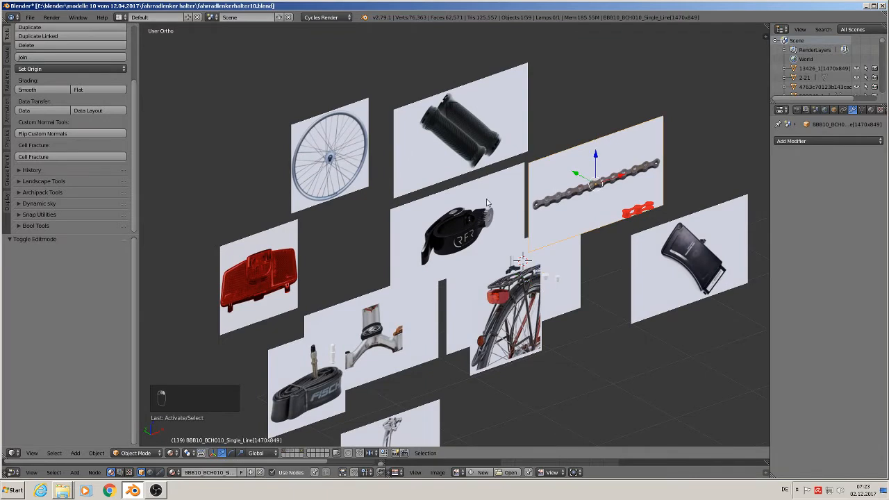
{"action": "right_click", "coordinate": [487, 202], "text": "shift"}
{"action": "right_click", "coordinate": [459, 139], "text": "shift"}
{"action": "right_click", "coordinate": [507, 333], "text": "shift"}
{"action": "right_click", "coordinate": [661, 264], "text": "shift"}
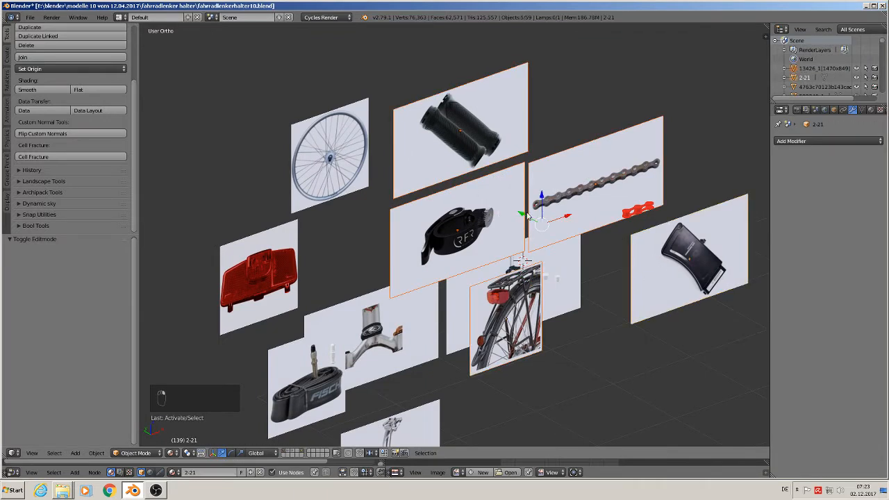
{"action": "key", "text": "g"}
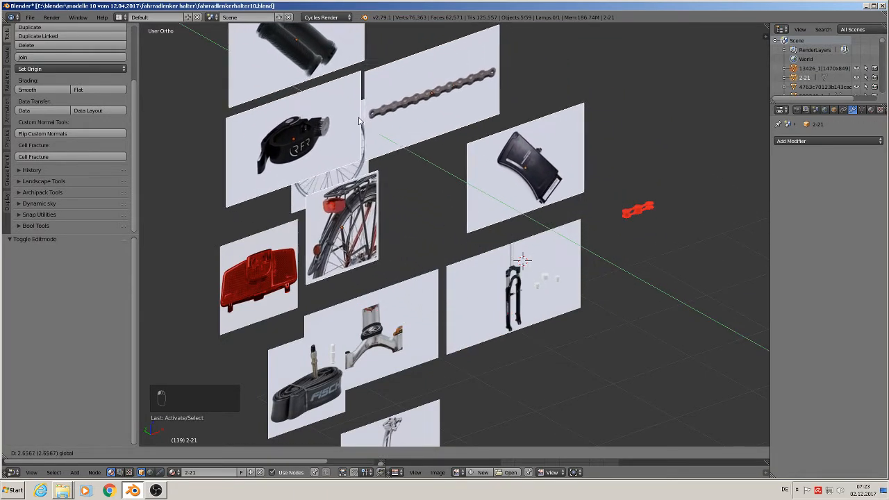
{"action": "key", "text": "y"}
{"action": "left_click", "coordinate": [524, 209]}
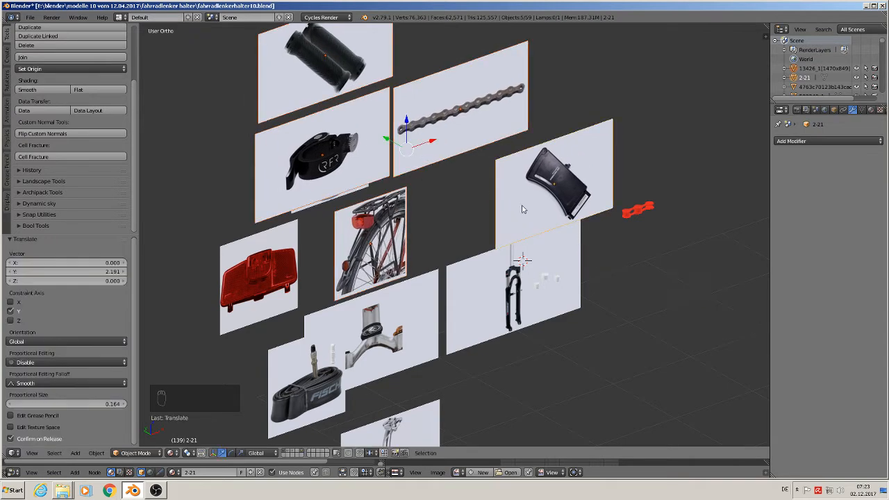
Step: Open the cylinder object's mesh in face select mode and select three adjacent wall faces of the wide cylinder facing the first small cylinder
{"action": "scroll", "coordinate": [568, 280], "scroll_direction": "up", "scroll_amount": 2}
{"action": "right_click", "coordinate": [551, 268]}
{"action": "key", "text": "KP_Decimal"}
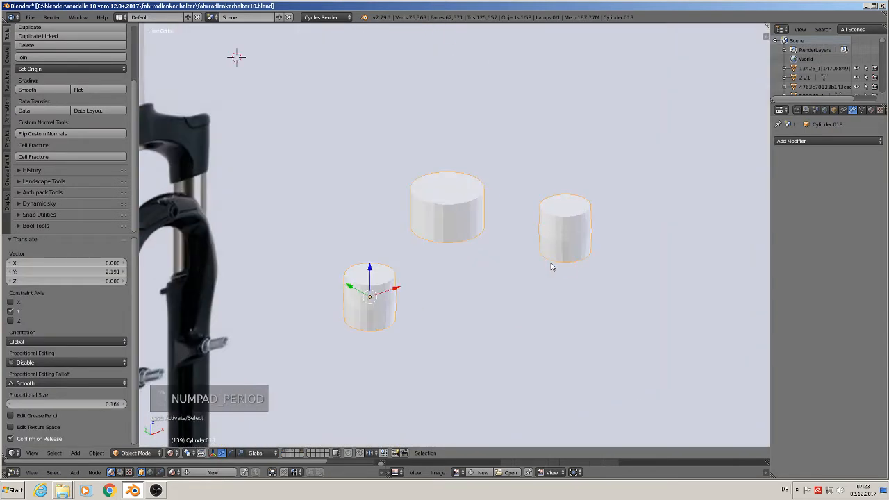
{"action": "scroll", "coordinate": [499, 297], "scroll_direction": "up", "scroll_amount": 1}
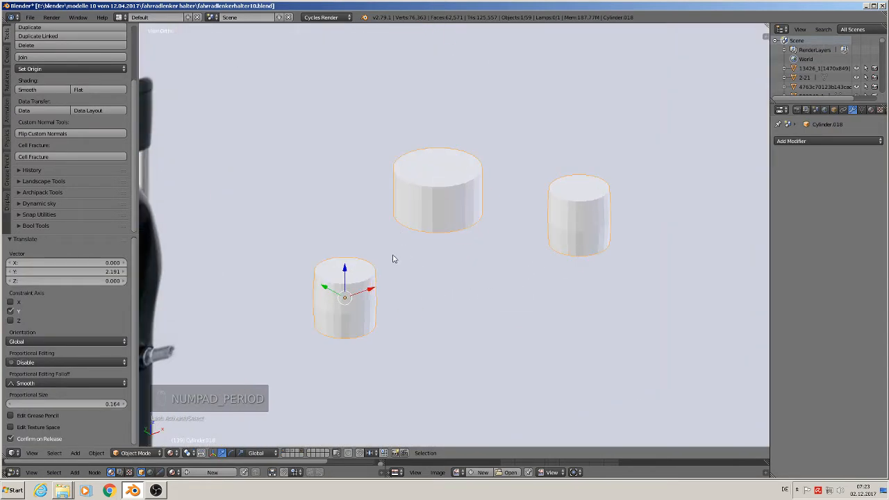
{"action": "middle_click_drag", "start_coordinate": [391, 258], "coordinate": [357, 335]}
{"action": "key", "text": "Tab"}
{"action": "scroll", "coordinate": [349, 259], "scroll_direction": "up", "scroll_amount": 2}
{"action": "scroll", "coordinate": [348, 259], "scroll_direction": "up", "scroll_amount": 1}
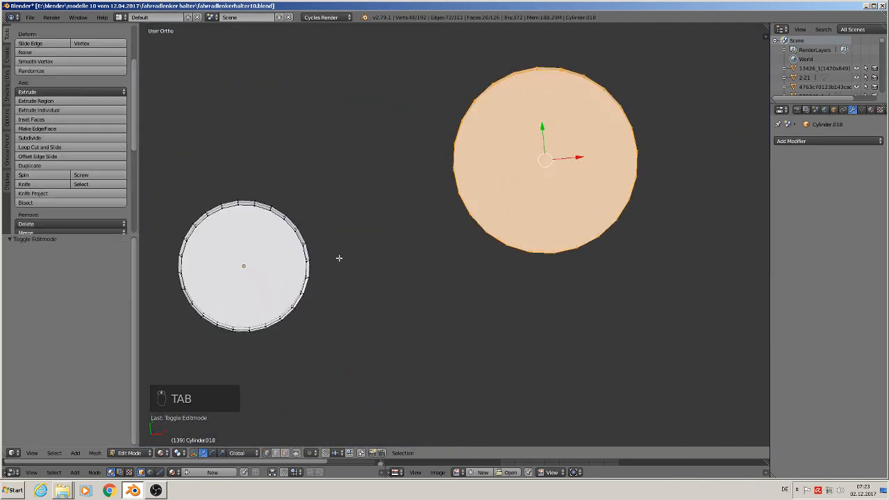
{"action": "mouse_move", "coordinate": [337, 256]}
{"action": "middle_mouse_down"}
{"action": "mouse_move", "coordinate": [329, 262]}
{"action": "mouse_move", "coordinate": [343, 240]}
{"action": "middle_mouse_up"}
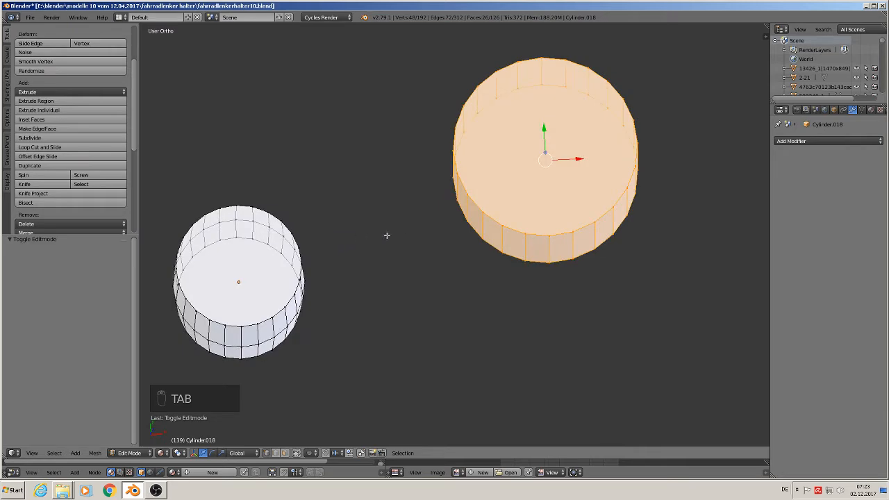
{"action": "left_click", "coordinate": [285, 453]}
{"action": "right_click", "coordinate": [456, 194]}
{"action": "middle_click_drag", "start_coordinate": [488, 262], "coordinate": [517, 232]}
{"action": "right_click", "coordinate": [447, 180], "text": "shift"}
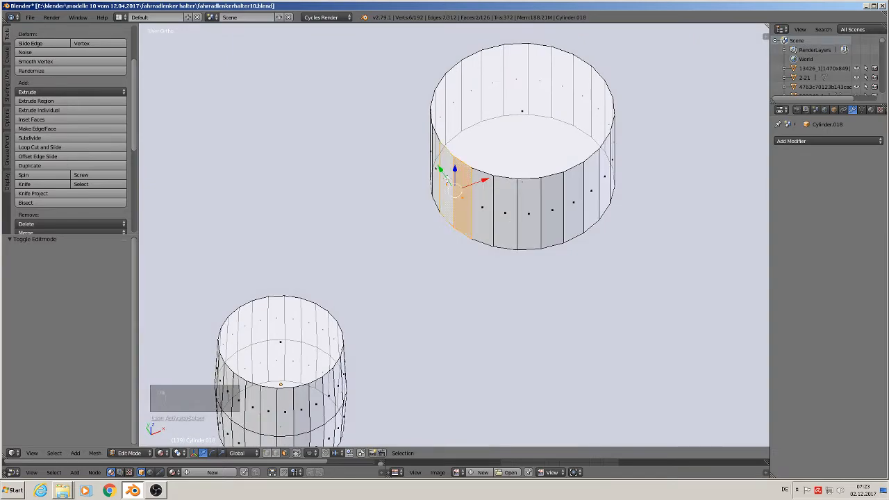
{"action": "right_click", "coordinate": [483, 200], "text": "shift"}
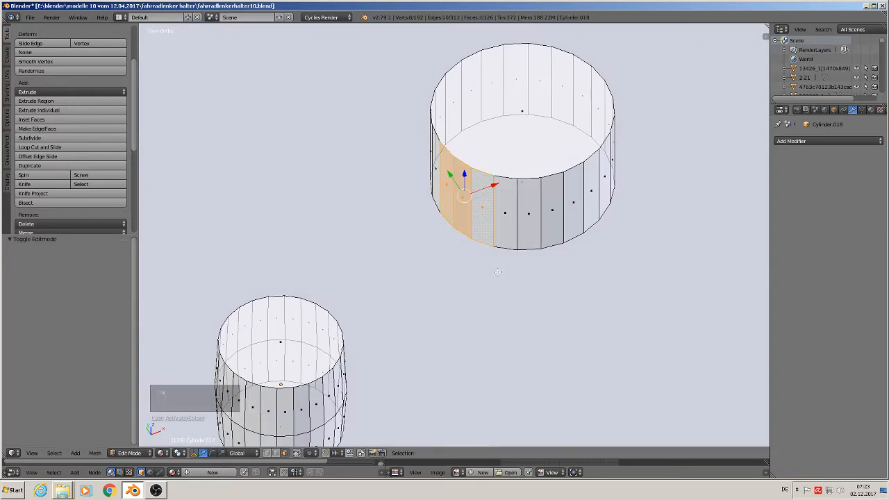
Step: Add the three facing upper wall faces of the first small cylinder and connect both groups with Bridge Edge Loops
{"action": "middle_click_drag", "start_coordinate": [482, 277], "coordinate": [356, 274]}
{"action": "right_click", "coordinate": [387, 152], "text": "shift"}
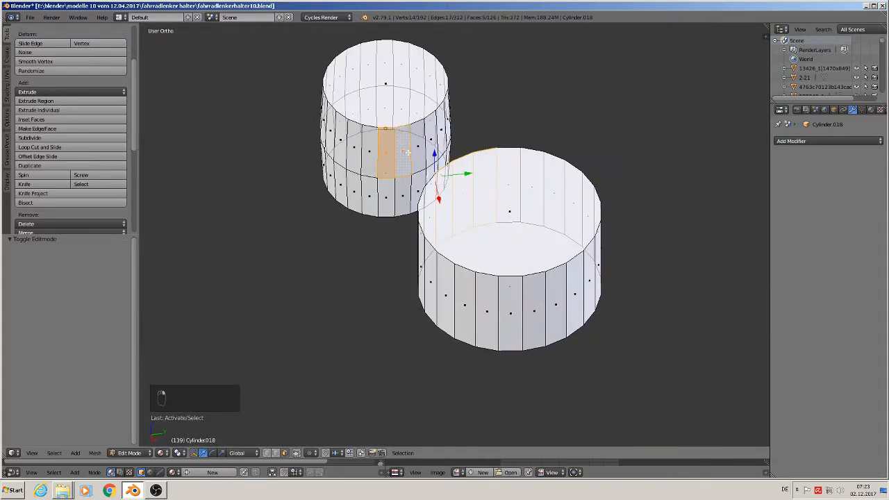
{"action": "right_click", "coordinate": [406, 151], "text": "shift"}
{"action": "middle_click_drag", "start_coordinate": [438, 275], "coordinate": [553, 239]}
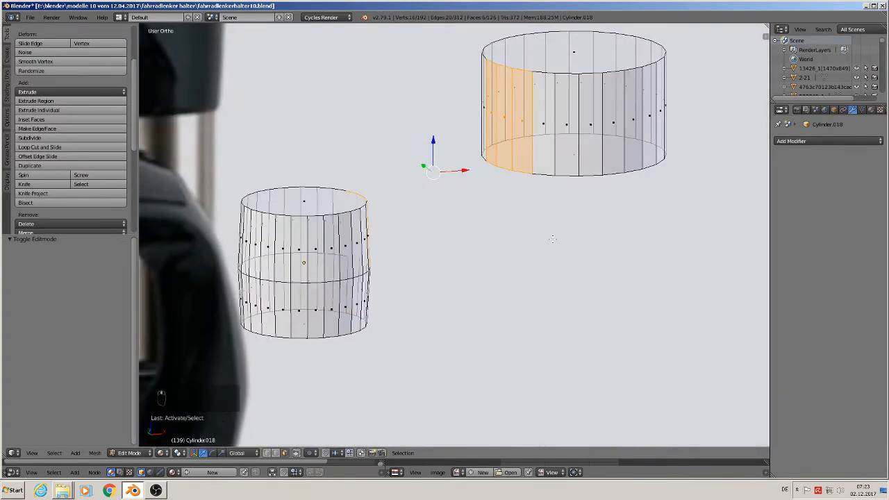
{"action": "key", "text": "space"}
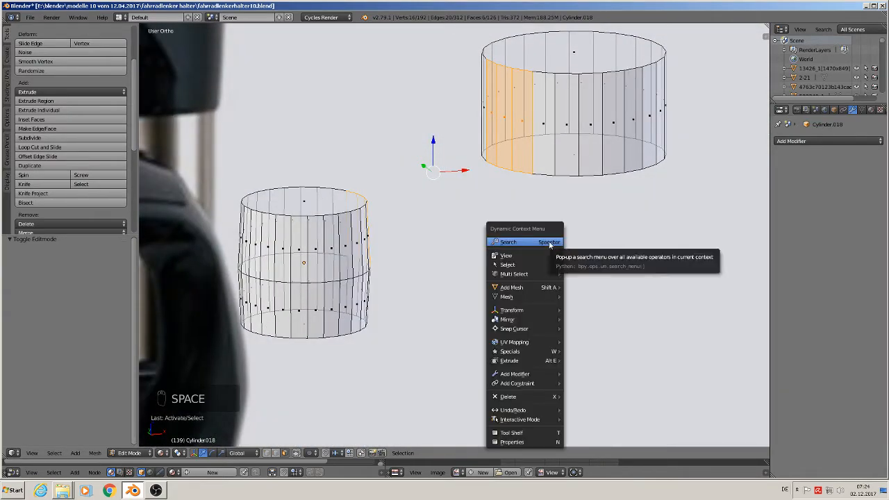
{"action": "left_click", "coordinate": [520, 242]}
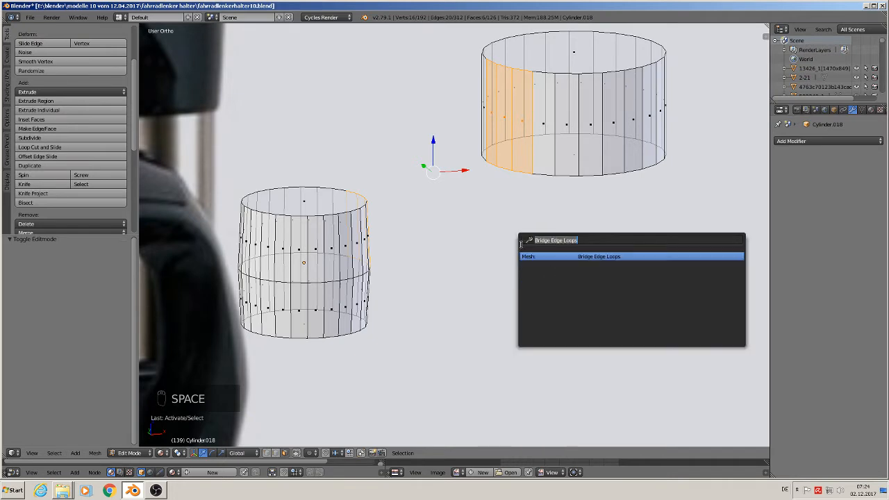
{"action": "left_click", "coordinate": [591, 257]}
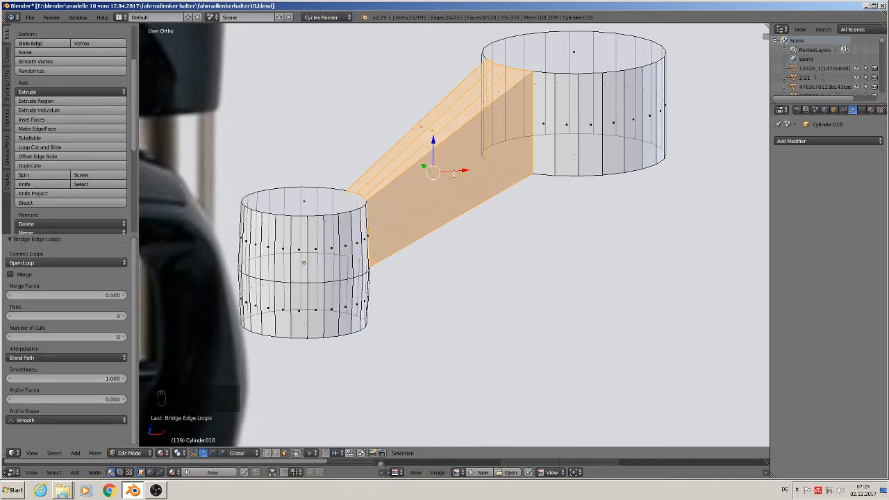
Step: Select three adjacent wall faces of the wide cylinder on the side facing the unconnected small cylinder
{"action": "scroll", "coordinate": [659, 226], "scroll_direction": "down", "scroll_amount": 3}
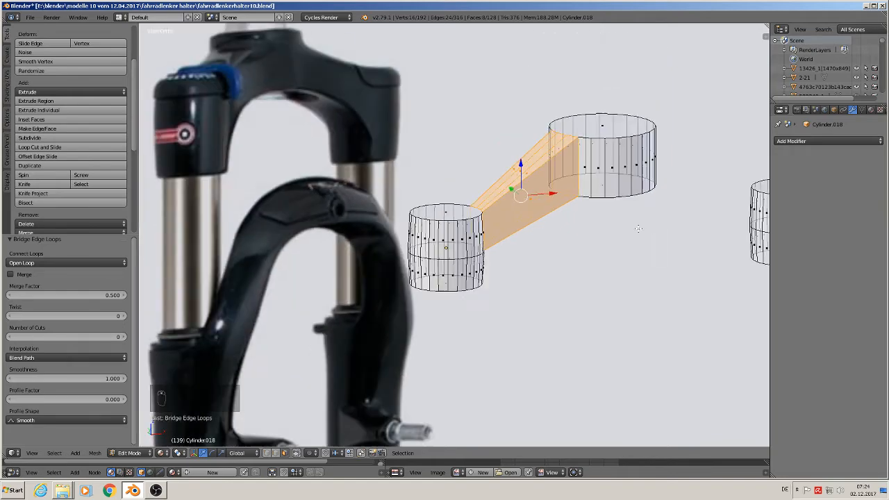
{"action": "middle_click_drag", "start_coordinate": [640, 228], "coordinate": [432, 291]}
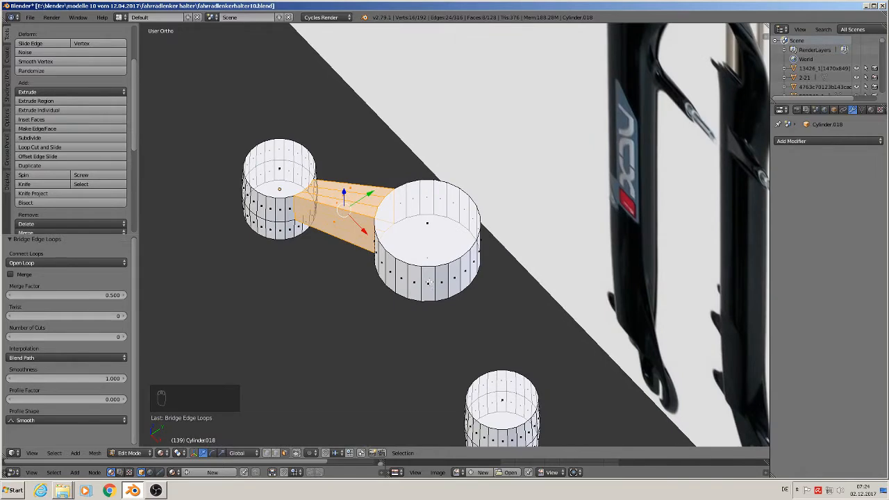
{"action": "right_click", "coordinate": [429, 282]}
{"action": "right_click", "coordinate": [443, 281], "text": "shift"}
{"action": "right_click", "coordinate": [455, 280], "text": "shift"}
{"action": "middle_click_drag", "start_coordinate": [456, 282], "coordinate": [430, 329]}
{"action": "right_click", "coordinate": [418, 274], "text": "shift"}
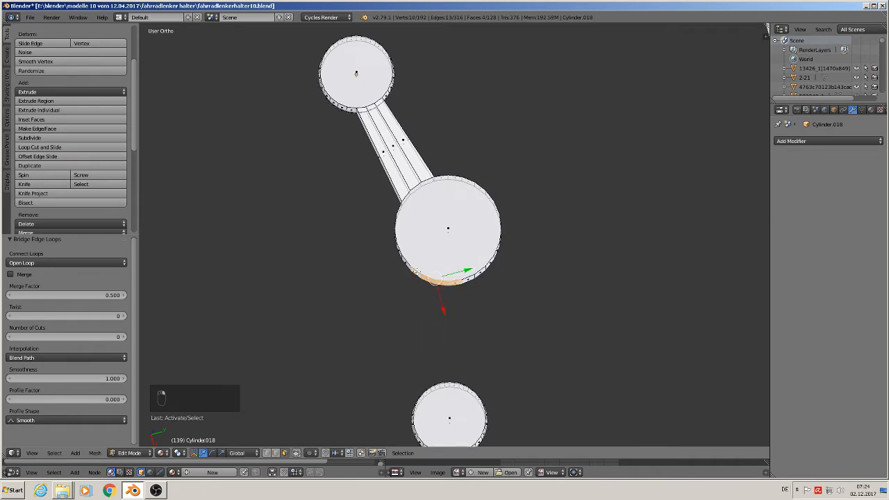
{"action": "right_click", "coordinate": [454, 282], "text": "shift"}
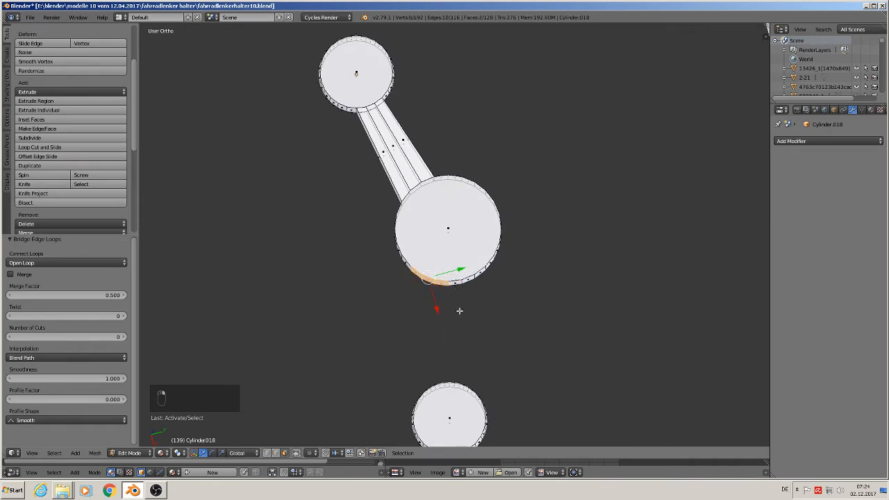
{"action": "middle_click_drag", "start_coordinate": [453, 310], "coordinate": [441, 321]}
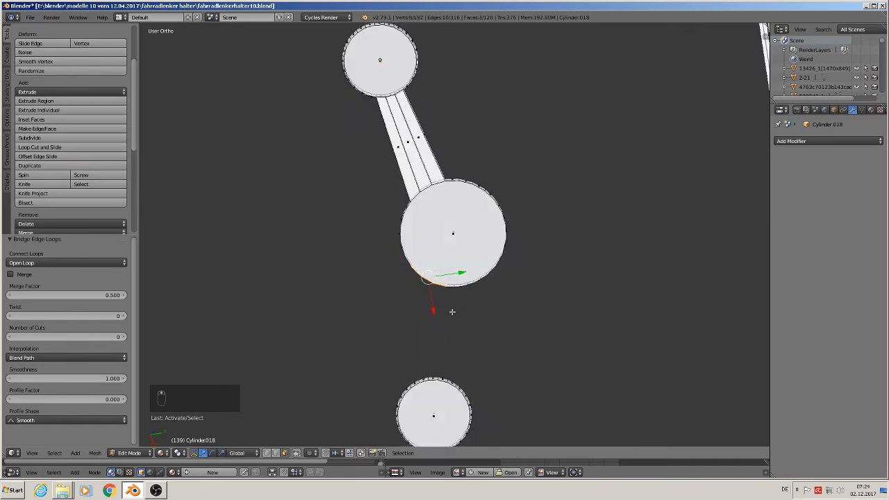
Step: Shift the three-face selection on the wide cylinder's wall one face further toward positive Y
{"action": "key", "text": "KP_7"}
{"action": "scroll", "coordinate": [438, 298], "scroll_direction": "up", "scroll_amount": 4}
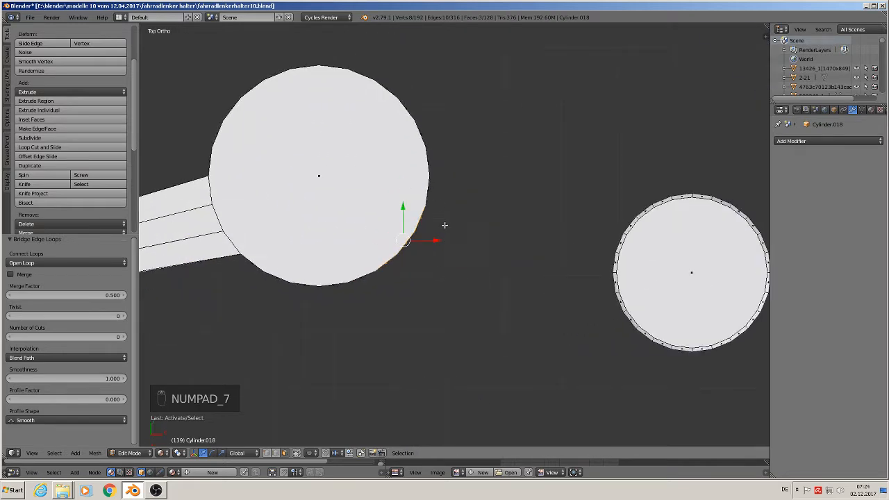
{"action": "right_click", "coordinate": [429, 192]}
{"action": "right_click", "coordinate": [427, 220], "text": "shift"}
{"action": "right_click", "coordinate": [410, 247], "text": "shift"}
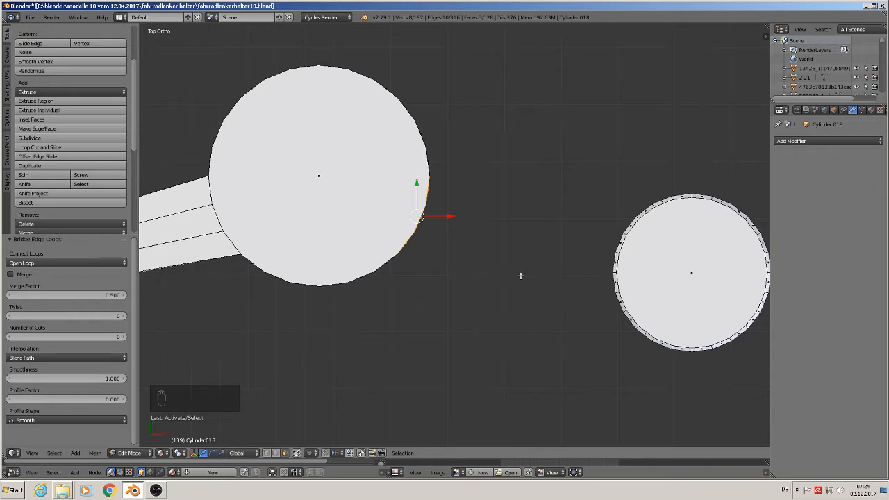
Step: Add three adjacent upper wall faces of the unconnected small cylinder, facing the wide cylinder, to the selection
{"action": "middle_click_drag", "start_coordinate": [521, 274], "coordinate": [631, 218], "text": "shift"}
{"action": "scroll", "coordinate": [625, 229], "scroll_direction": "down", "scroll_amount": 2}
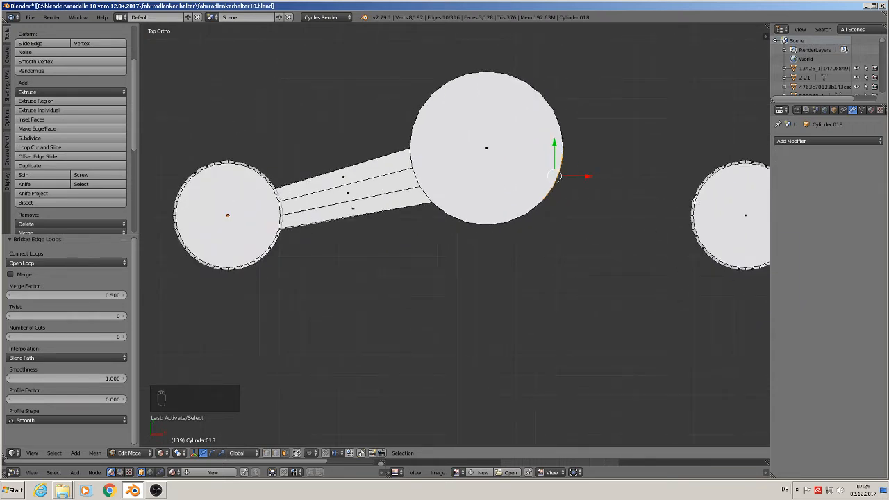
{"action": "right_click", "coordinate": [693, 206], "text": "shift"}
{"action": "right_click", "coordinate": [693, 221], "text": "shift"}
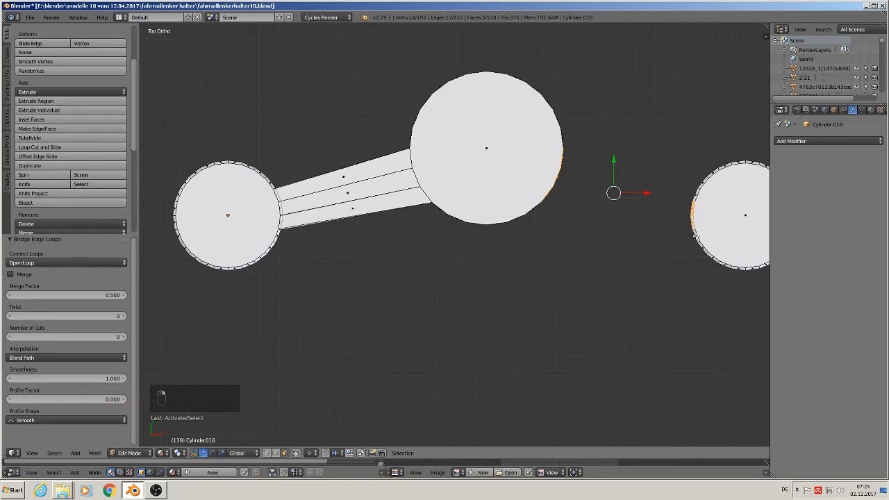
{"action": "right_click", "coordinate": [697, 242], "text": "shift"}
Step: Try Bridge Edge Loops between the selected faces of the wide cylinder and the unconnected small cylinder, and undo it
{"action": "key", "text": "space"}
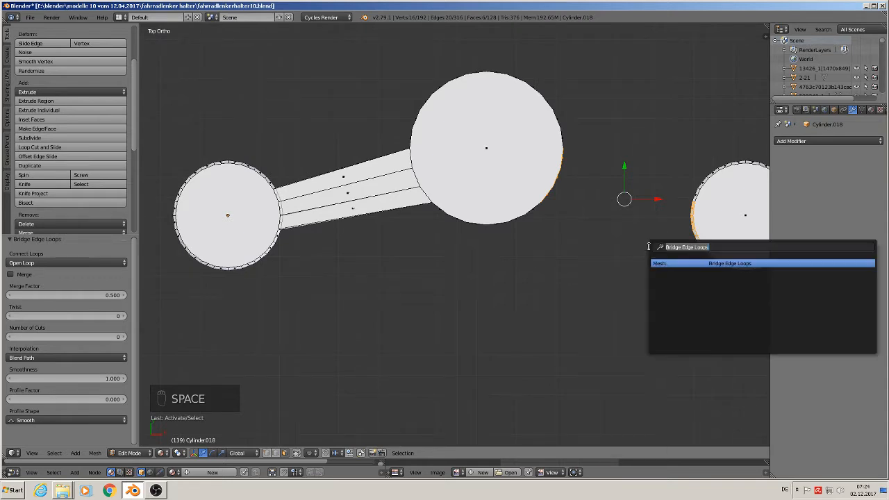
{"action": "left_click", "coordinate": [690, 263]}
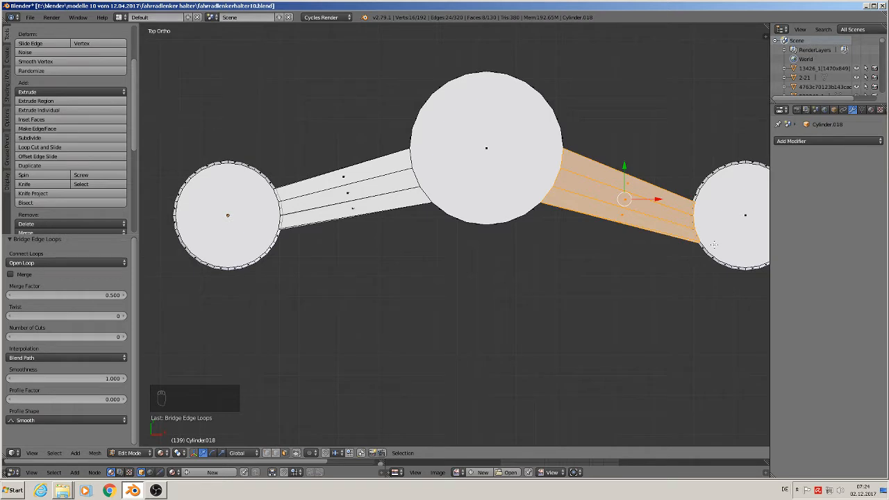
{"action": "key", "text": "ctrl+z"}
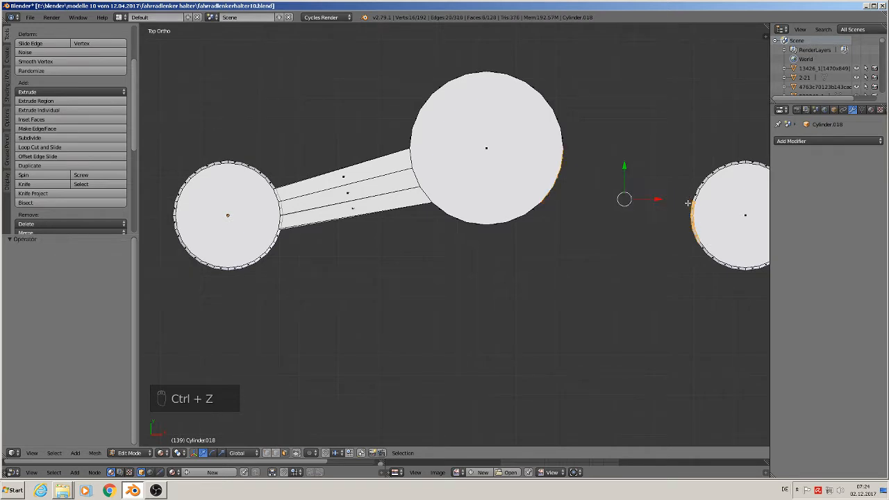
Step: Shift the three-face selection on the unconnected small cylinder's upper wall one face further toward positive Y
{"action": "right_click", "coordinate": [696, 196], "text": "shift"}
{"action": "right_click", "coordinate": [692, 234], "text": "shift"}
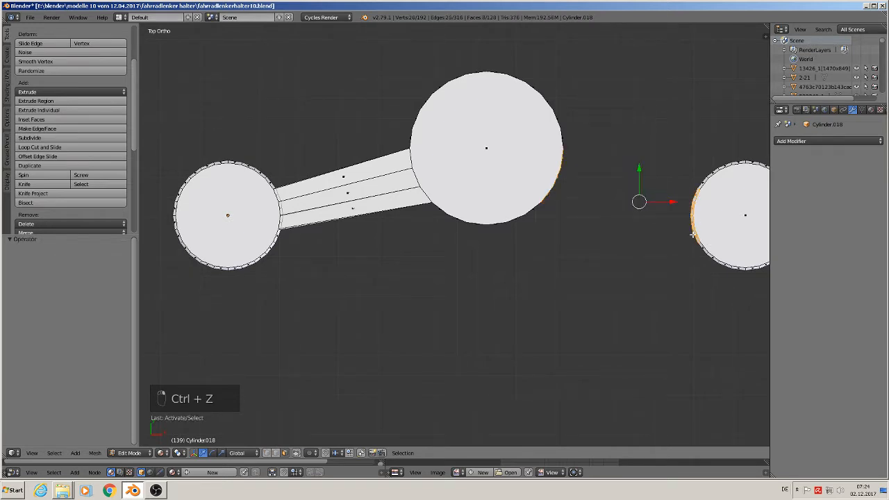
{"action": "right_click", "coordinate": [695, 238], "text": "shift"}
{"action": "middle_click_drag", "start_coordinate": [658, 222], "coordinate": [712, 212]}
{"action": "scroll", "coordinate": [714, 214], "scroll_direction": "up", "scroll_amount": 2}
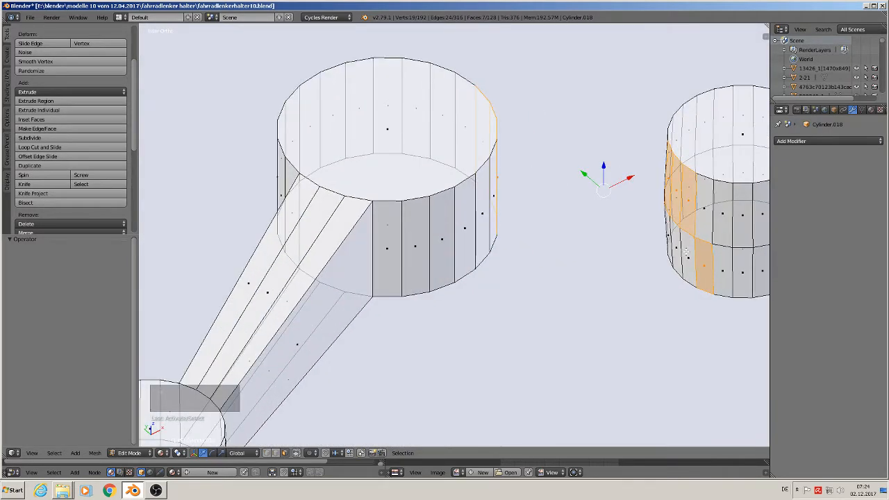
{"action": "right_click", "coordinate": [693, 260], "text": "shift"}
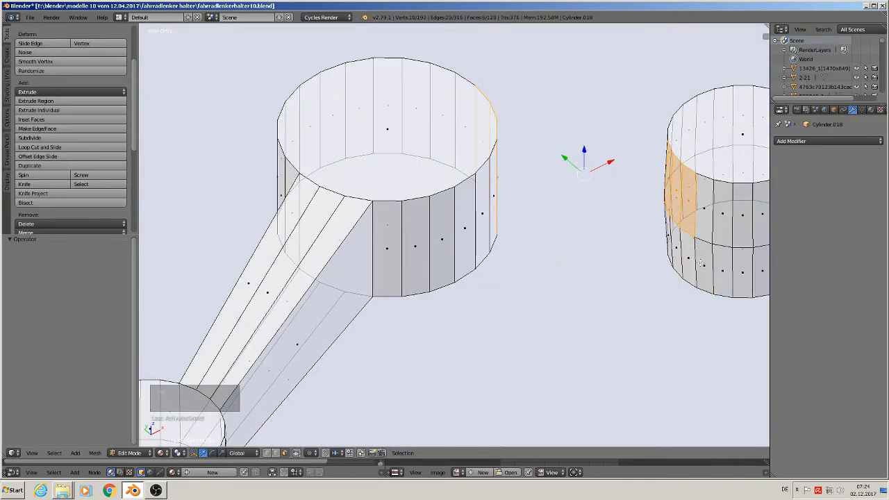
{"action": "middle_click_drag", "start_coordinate": [701, 263], "coordinate": [654, 251]}
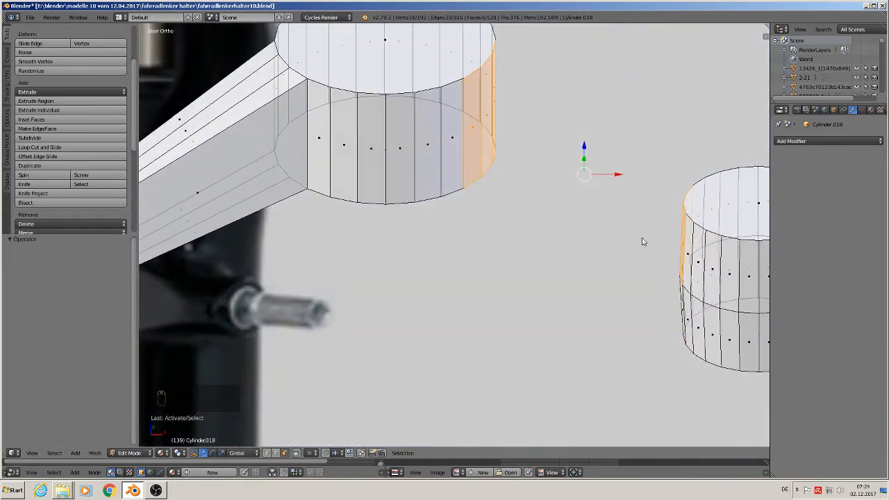
Step: Bridge the selected faces of the wide cylinder and the unconnected small cylinder with Bridge Edge Loops, and leave Edit Mode
{"action": "key", "text": "space"}
{"action": "type", "text": "bridge"}
{"action": "key", "text": "Return"}
{"action": "scroll", "coordinate": [653, 252], "scroll_direction": "down", "scroll_amount": 4}
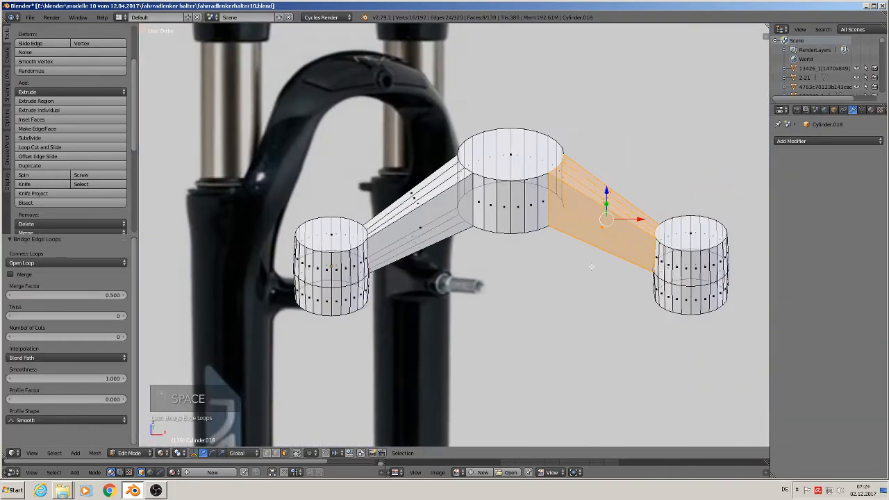
{"action": "key", "text": "Tab"}
Step: Add a Subdivision Surface modifier with 2 view subdivisions to the fork crown and shade it smooth
{"action": "scroll", "coordinate": [590, 272], "scroll_direction": "down", "scroll_amount": 2}
{"action": "middle_click_drag", "start_coordinate": [583, 273], "coordinate": [580, 334]}
{"action": "key", "text": "KP_1"}
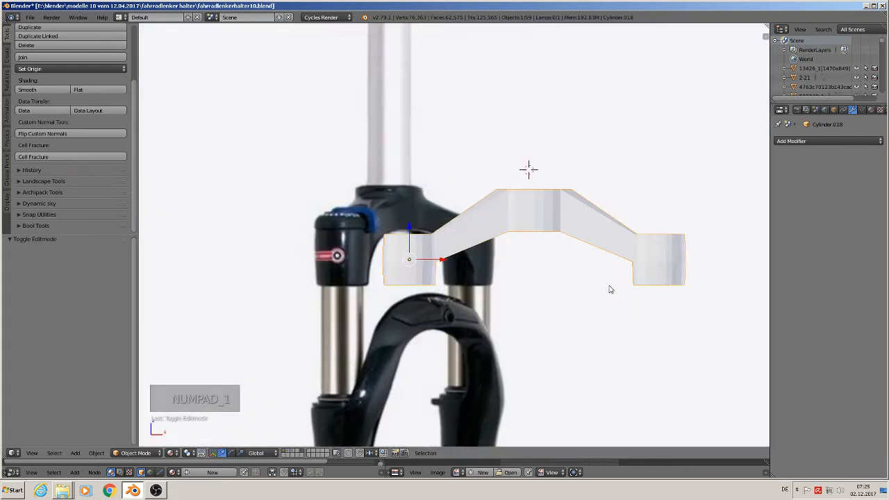
{"action": "left_click", "coordinate": [810, 141]}
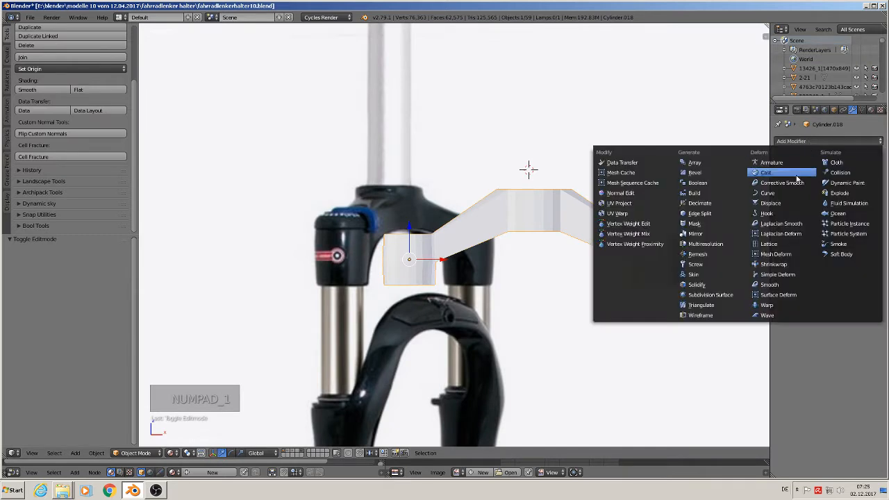
{"action": "left_click", "coordinate": [721, 296]}
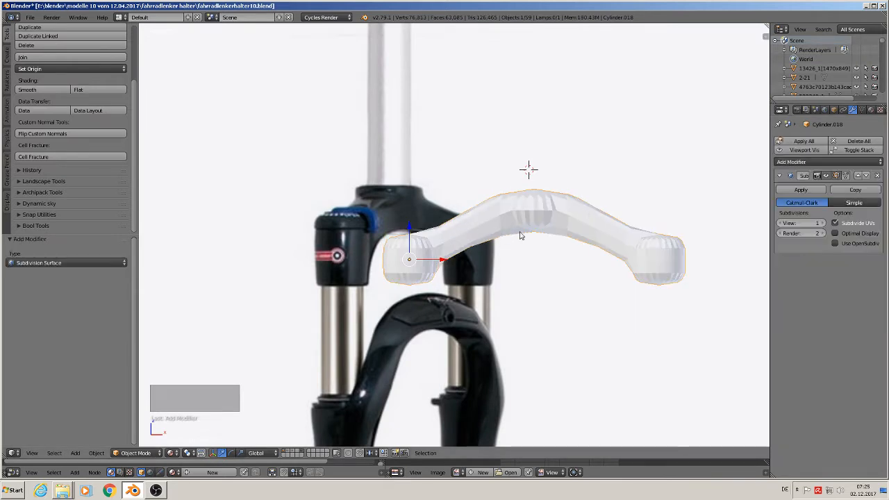
{"action": "left_click", "coordinate": [823, 223]}
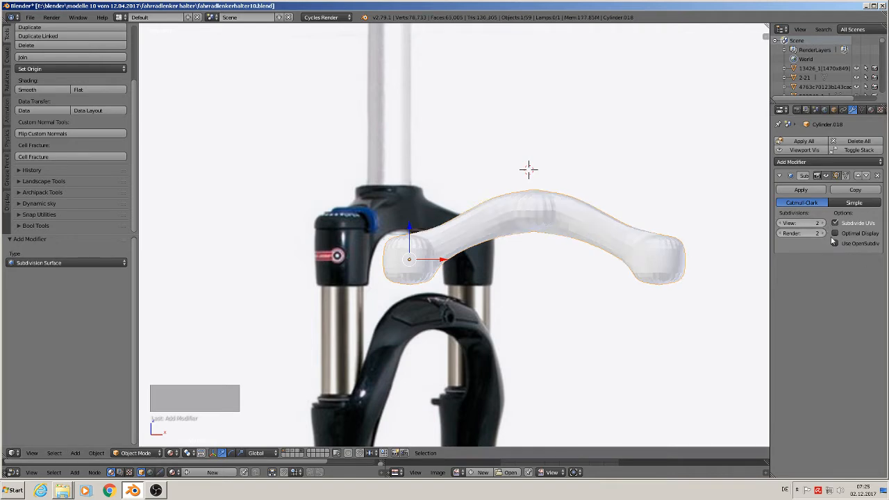
{"action": "left_click", "coordinate": [27, 90]}
{"action": "scroll", "coordinate": [502, 218], "scroll_direction": "up", "scroll_amount": 3}
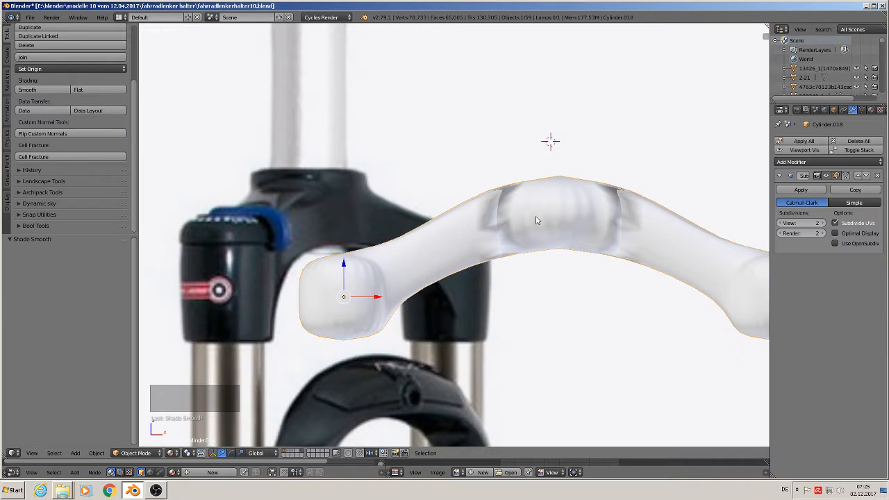
Step: Extrude the top cap faces of all three cylinders upward by about 0.004 along Z
{"action": "middle_click_drag", "start_coordinate": [472, 277], "coordinate": [509, 196], "text": "shift"}
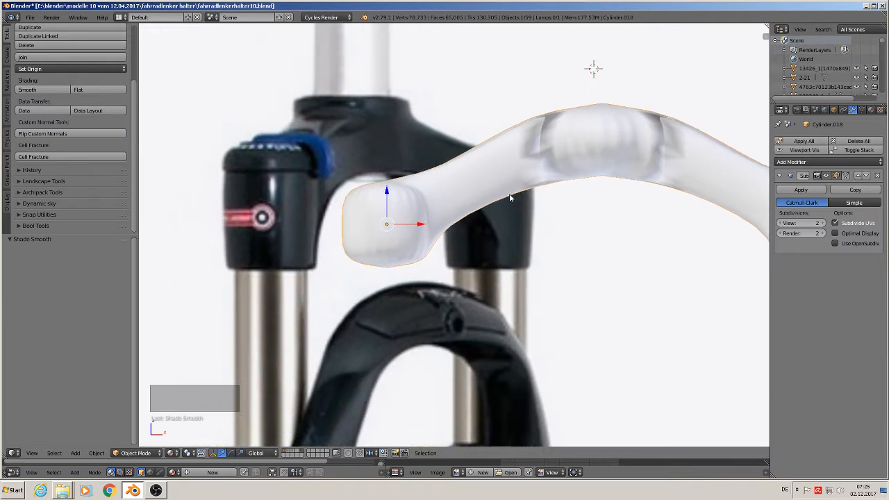
{"action": "key", "text": "Tab"}
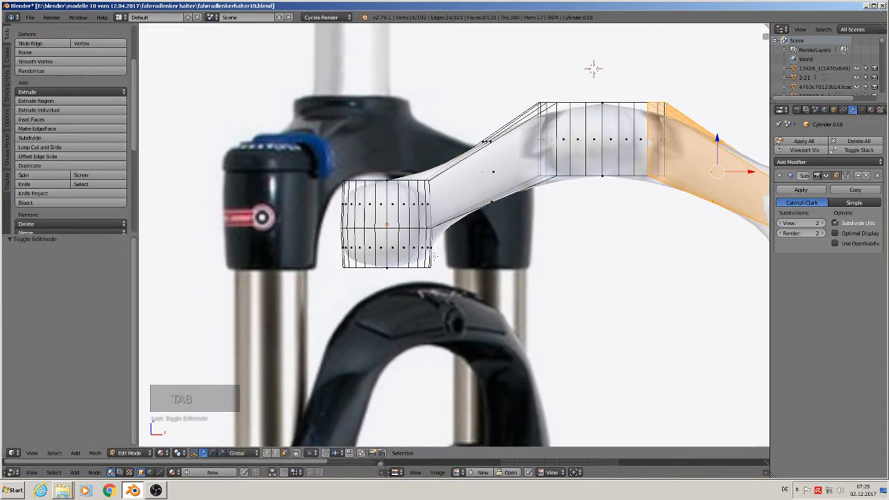
{"action": "middle_click_drag", "start_coordinate": [394, 196], "coordinate": [309, 228]}
{"action": "right_click", "coordinate": [389, 187]}
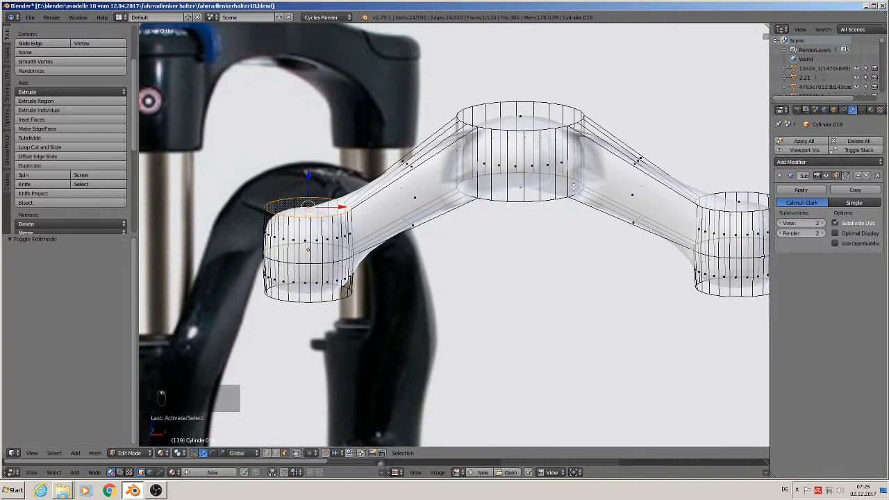
{"action": "right_click", "coordinate": [526, 122], "text": "shift"}
{"action": "right_click", "coordinate": [750, 202], "text": "shift"}
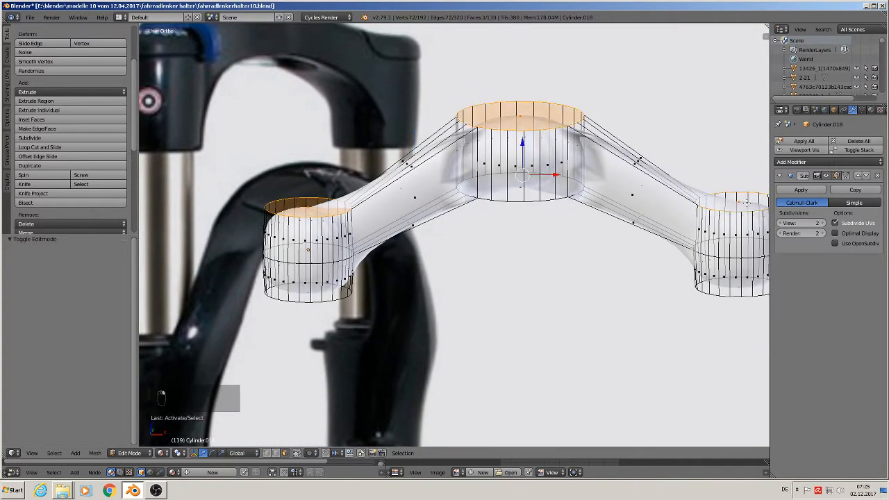
{"action": "key", "text": "e"}
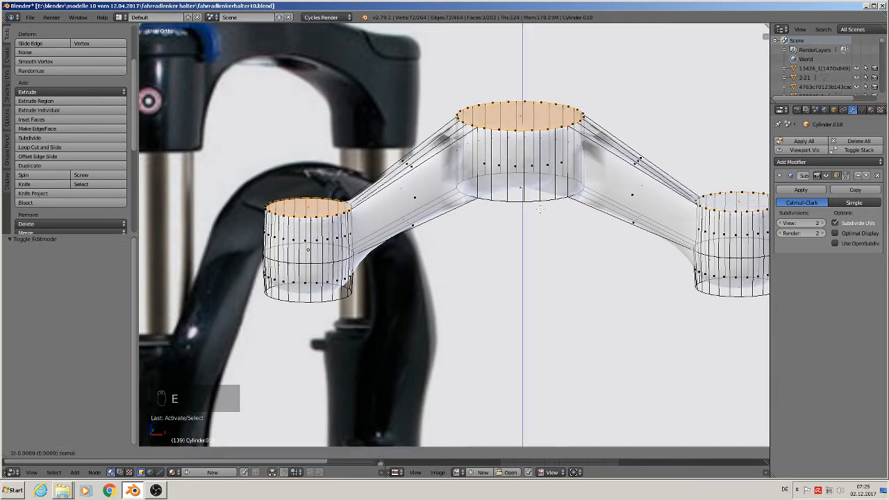
{"action": "left_click_drag", "start_coordinate": [524, 145], "coordinate": [523, 139]}
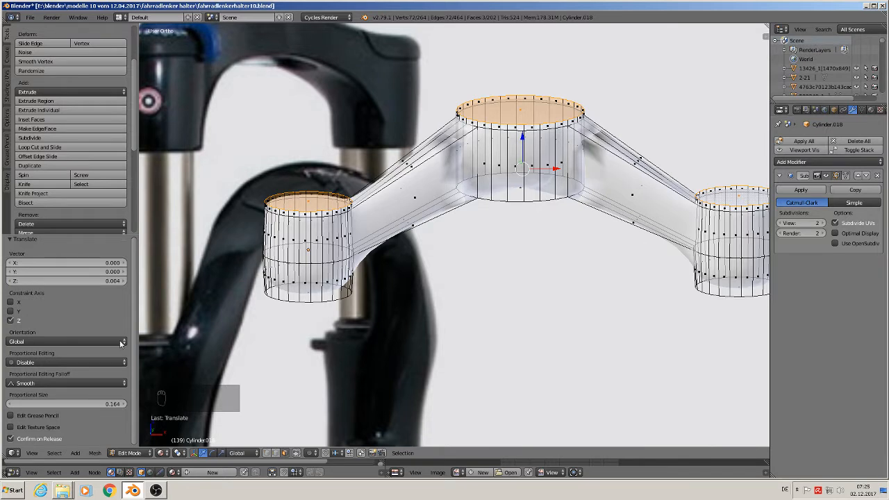
Step: Scale the three extruded top caps to about 0.91 around their individual origins
{"action": "left_click", "coordinate": [179, 453]}
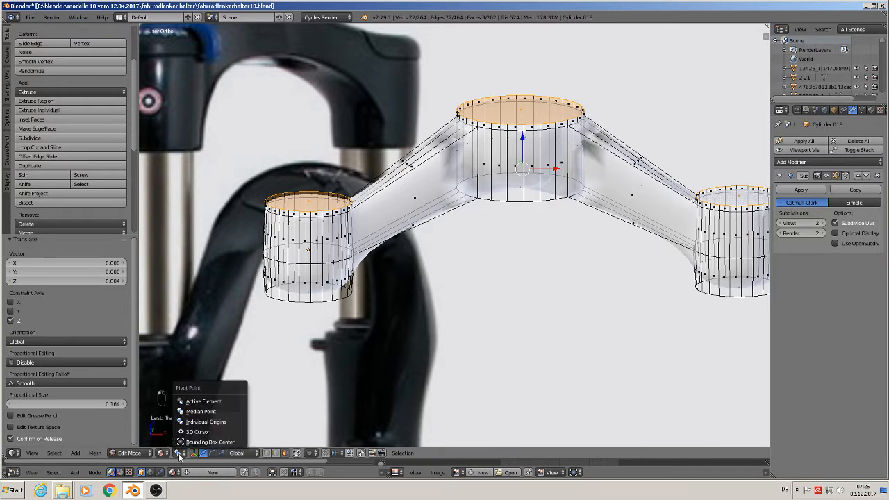
{"action": "left_click", "coordinate": [230, 424]}
{"action": "key", "text": "s"}
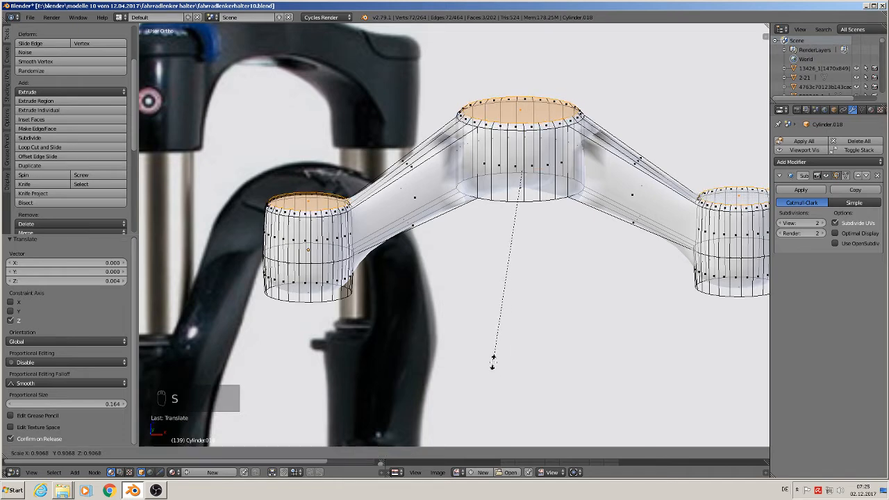
{"action": "left_click", "coordinate": [492, 360]}
{"action": "key", "text": "Tab"}
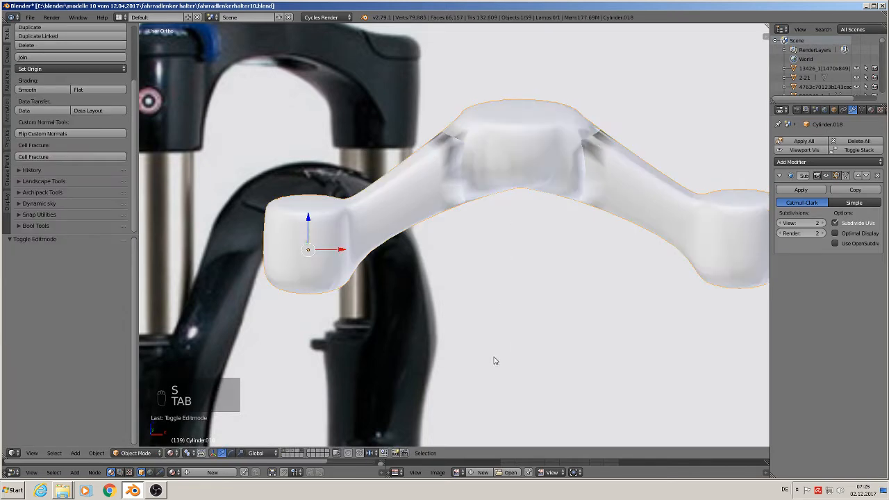
{"action": "scroll", "coordinate": [396, 288], "scroll_direction": "down", "scroll_amount": 4}
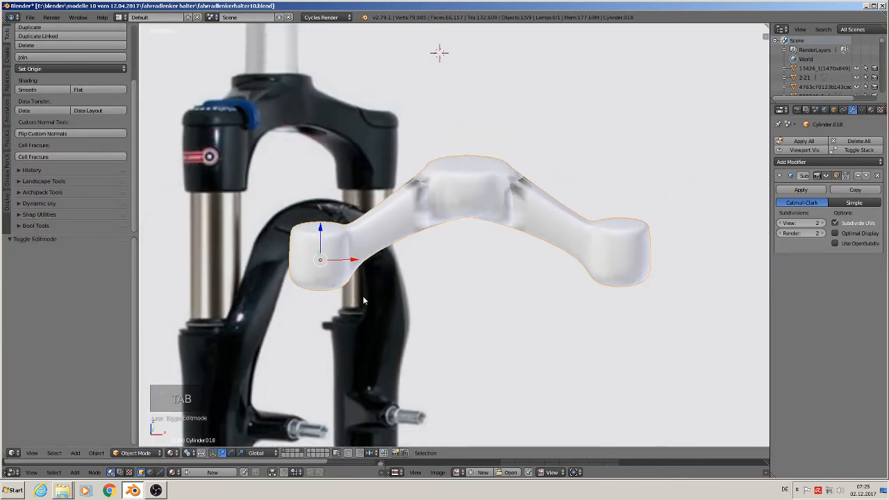
Step: Extrude the bottom cap faces of all three cylinders downward by about 0.005 along Z
{"action": "key", "text": "Tab"}
{"action": "middle_click_drag", "start_coordinate": [338, 288], "coordinate": [335, 258]}
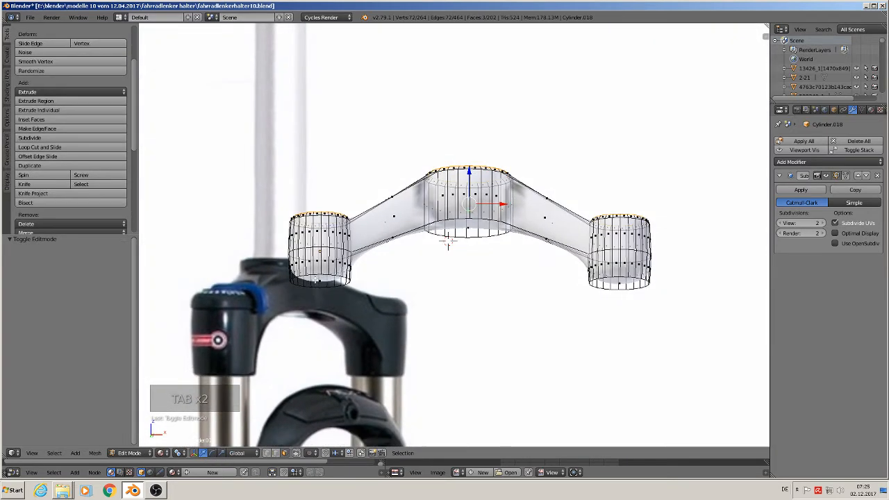
{"action": "right_click", "coordinate": [317, 281]}
{"action": "right_click", "coordinate": [452, 240], "text": "shift"}
{"action": "right_click", "coordinate": [625, 281], "text": "shift"}
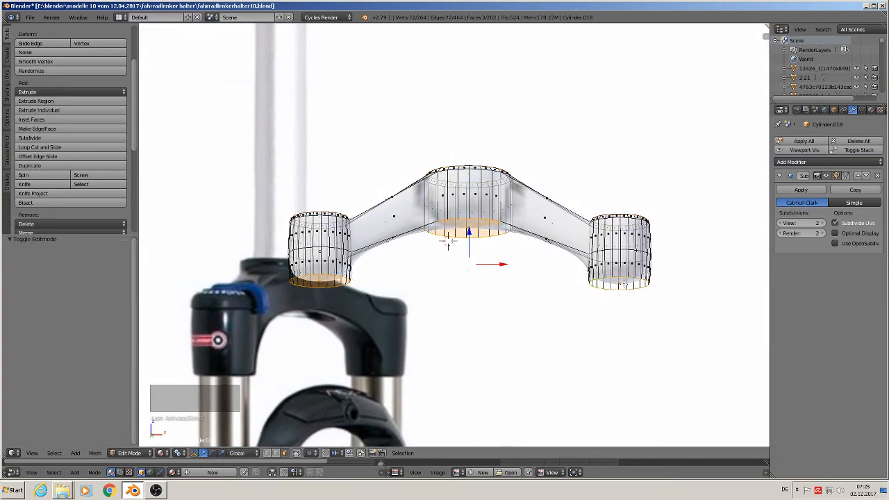
{"action": "middle_click_drag", "start_coordinate": [625, 281], "coordinate": [526, 332]}
{"action": "key", "text": "e"}
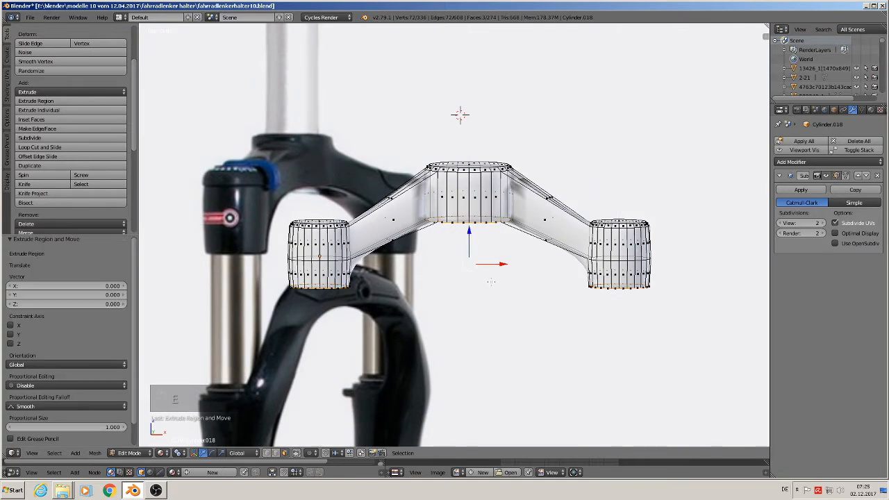
{"action": "key", "text": "z"}
{"action": "left_click", "coordinate": [478, 251]}
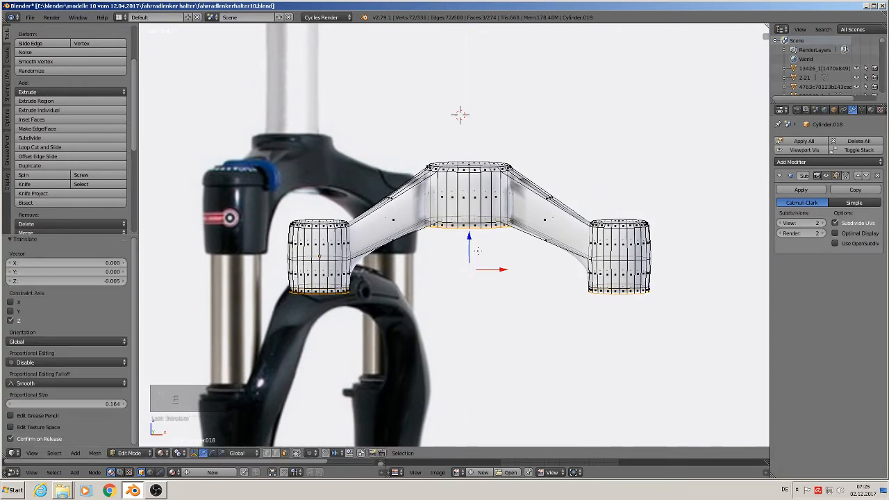
Step: Scale the three extruded bottom caps to about 0.9 around their individual origins and check the smoothed crown
{"action": "left_click", "coordinate": [178, 453]}
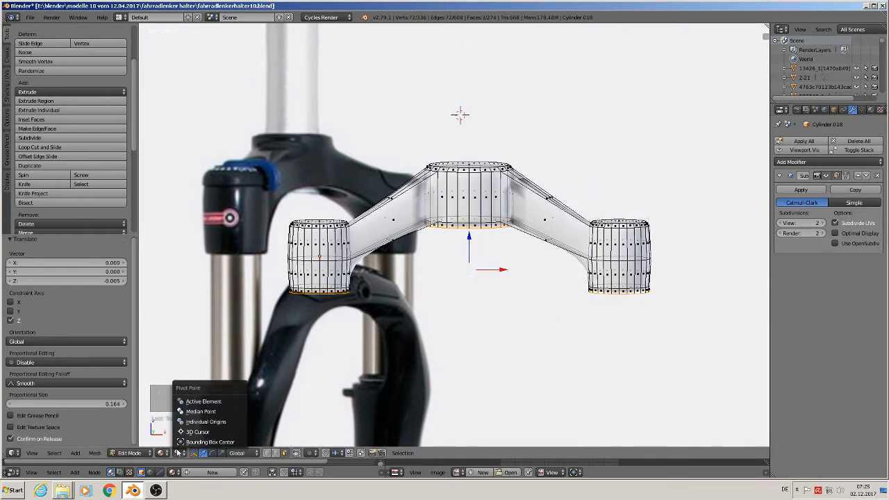
{"action": "left_click", "coordinate": [200, 421]}
{"action": "key", "text": "s"}
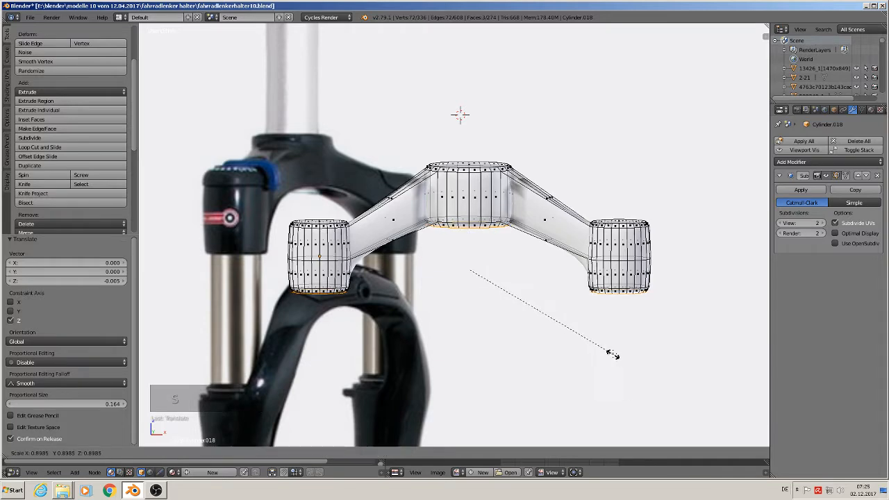
{"action": "left_click", "coordinate": [607, 353]}
{"action": "key", "text": "Tab"}
{"action": "mouse_move", "coordinate": [606, 350]}
{"action": "middle_mouse_down"}
{"action": "mouse_move", "coordinate": [459, 330]}
{"action": "mouse_move", "coordinate": [470, 338]}
{"action": "middle_mouse_up"}
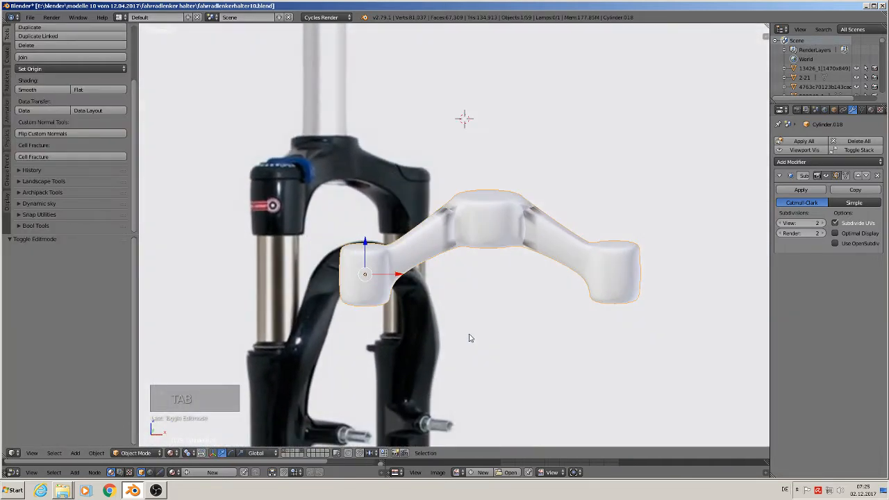
{"action": "middle_click_drag", "start_coordinate": [390, 287], "coordinate": [526, 285]}
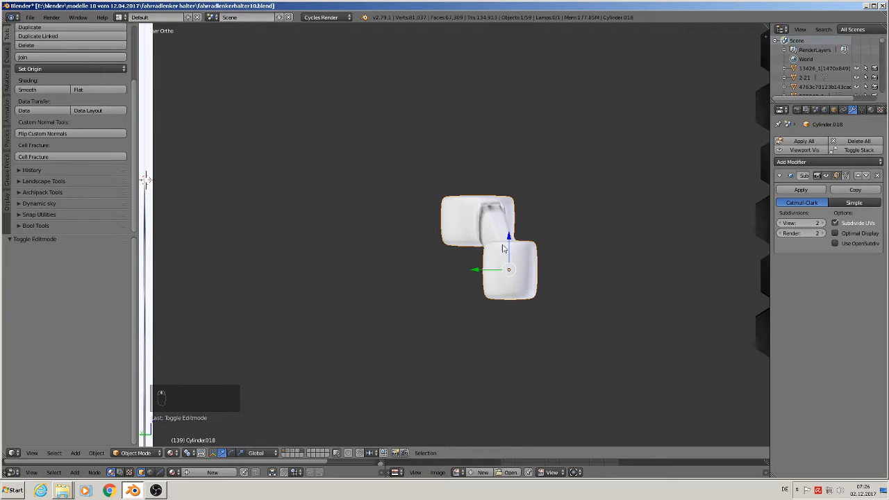
Step: Select all vertices of the wide central cylinder in front view and move them down about 0.015 along Z
{"action": "key", "text": "KP_1"}
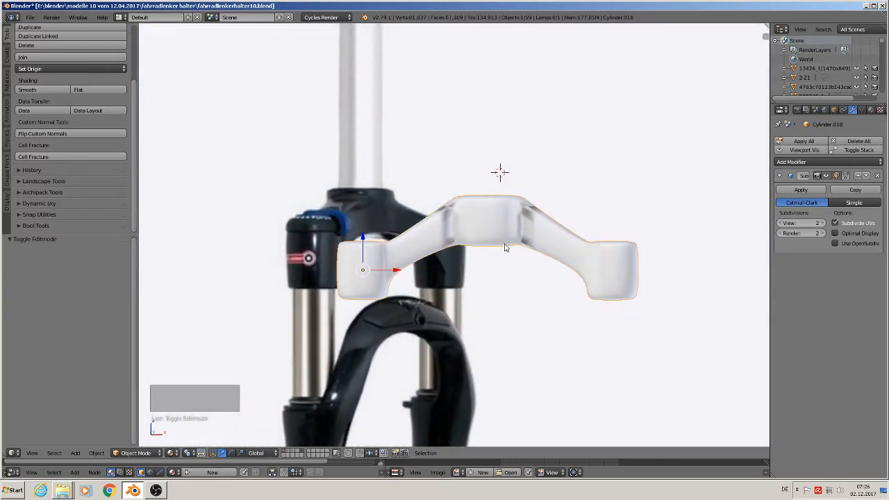
{"action": "key", "text": "Tab"}
{"action": "key", "text": "a"}
{"action": "key", "text": "a"}
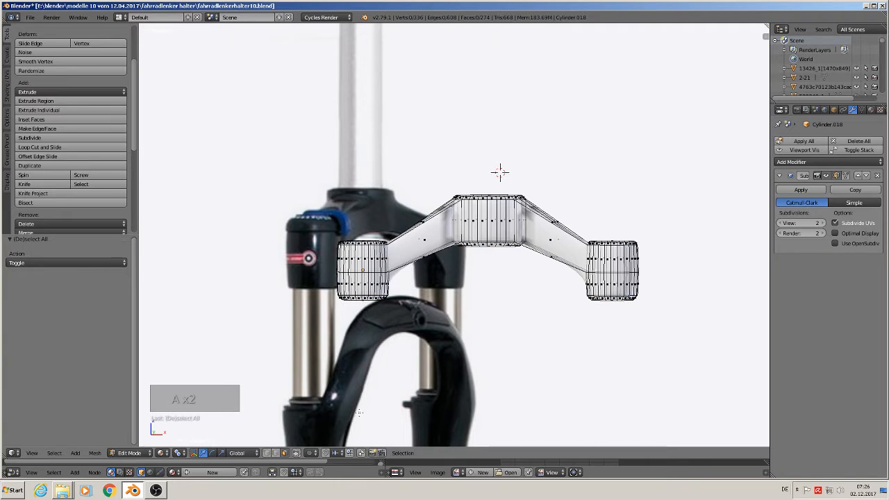
{"action": "left_click", "coordinate": [275, 453]}
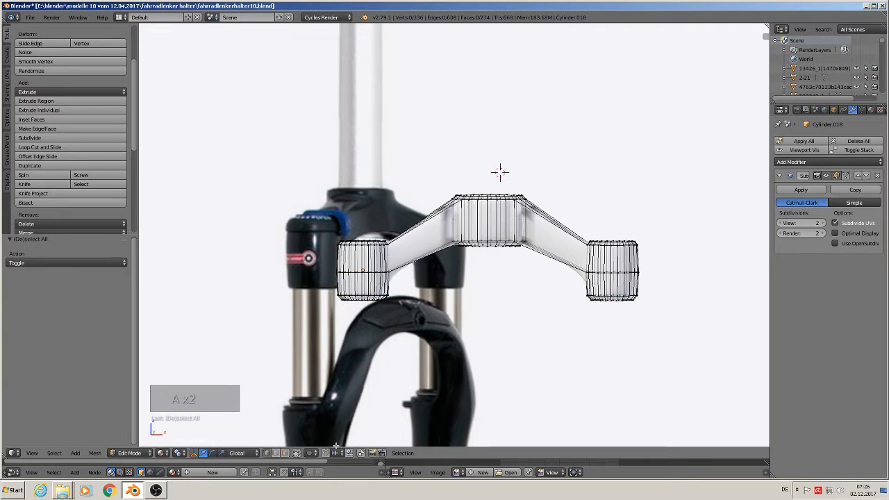
{"action": "key", "text": "b"}
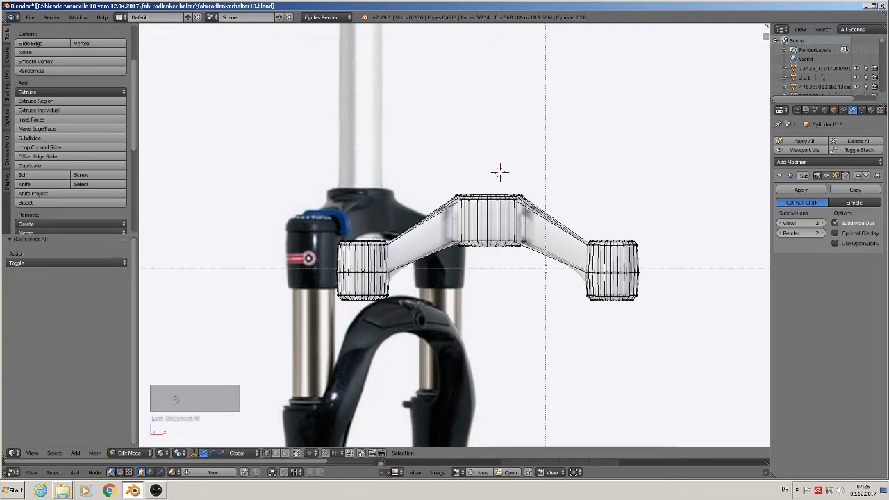
{"action": "left_click_drag", "start_coordinate": [546, 268], "coordinate": [425, 141]}
{"action": "key", "text": "b"}
{"action": "key", "text": "g"}
{"action": "key", "text": "z"}
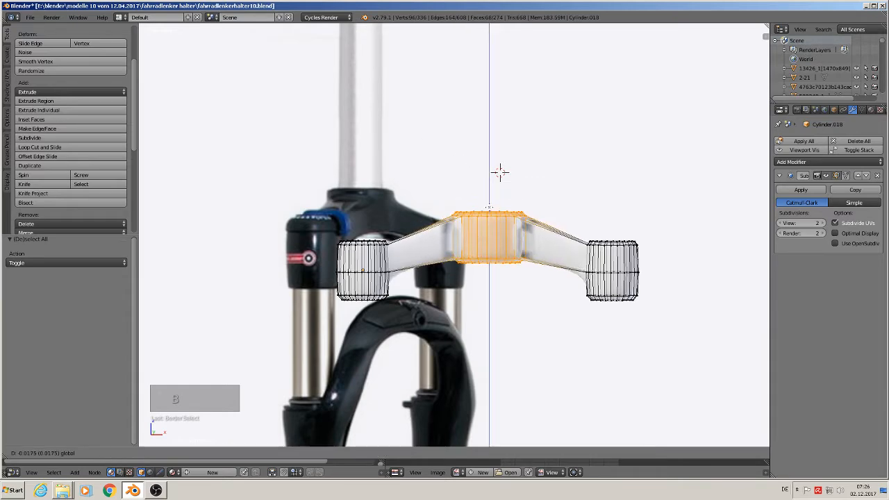
{"action": "left_click", "coordinate": [500, 172]}
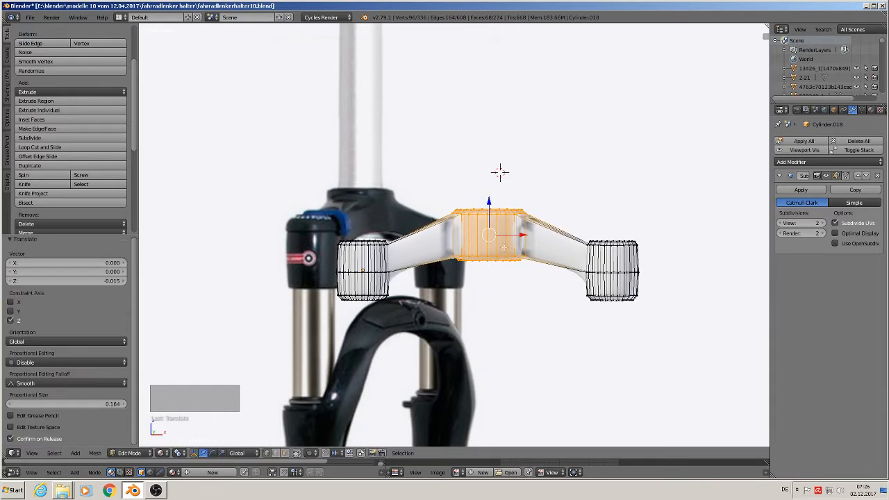
{"action": "middle_click_drag", "start_coordinate": [501, 173], "coordinate": [506, 249]}
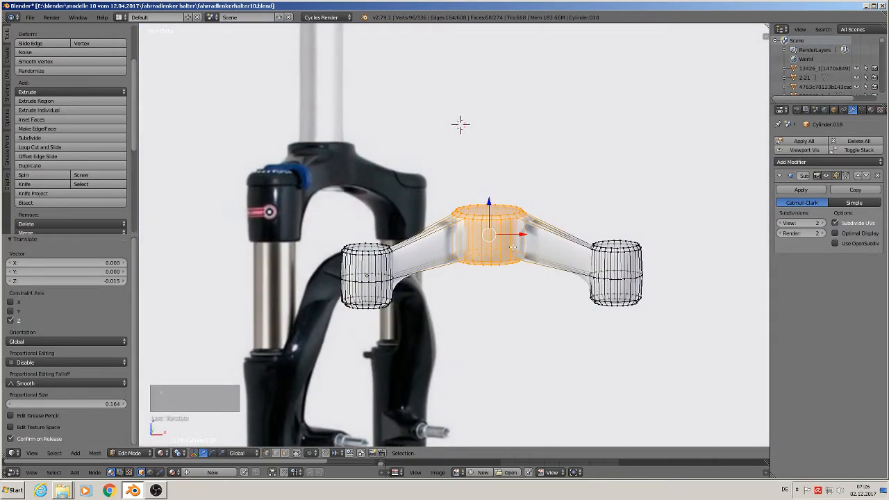
Step: Examine the smoothed crown from the front, checking the shading where the arms meet the central cylinder
{"action": "key", "text": "KP_1"}
{"action": "key", "text": "Tab"}
{"action": "key", "text": "Tab"}
{"action": "key", "text": "Tab"}
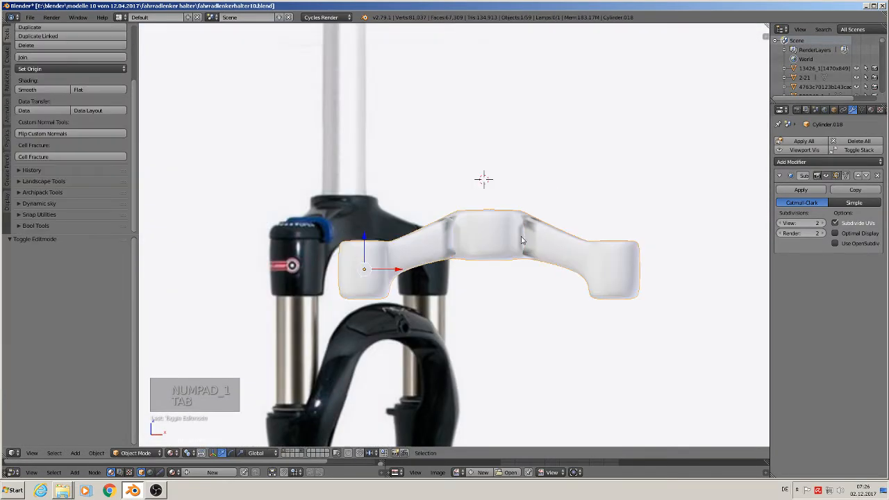
{"action": "right_click", "coordinate": [491, 248]}
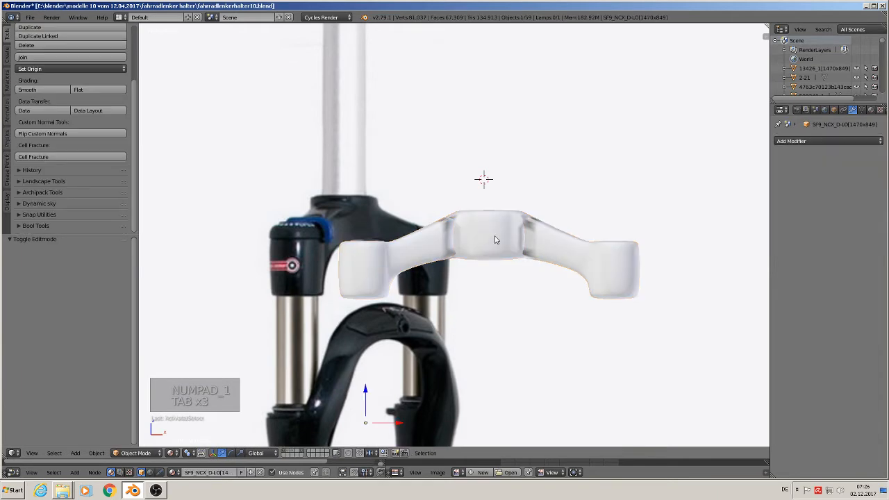
{"action": "key", "text": "Tab"}
{"action": "key", "text": "Tab"}
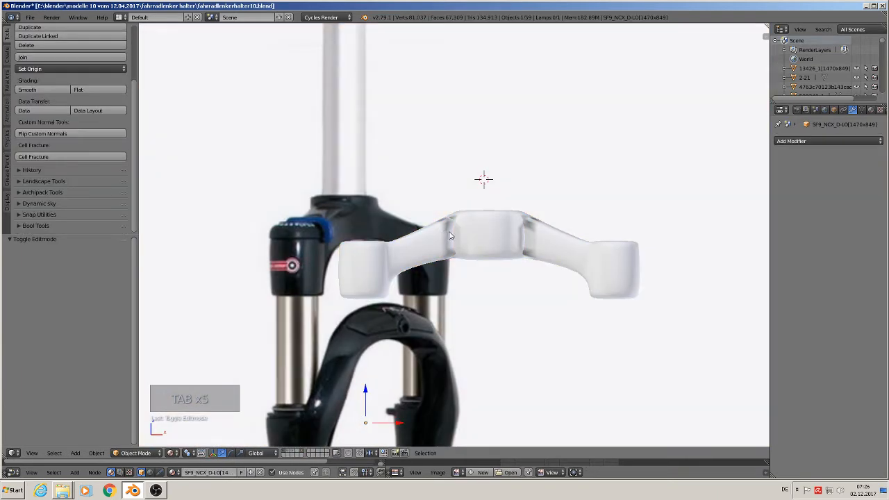
{"action": "right_click", "coordinate": [469, 235]}
{"action": "key", "text": "Tab"}
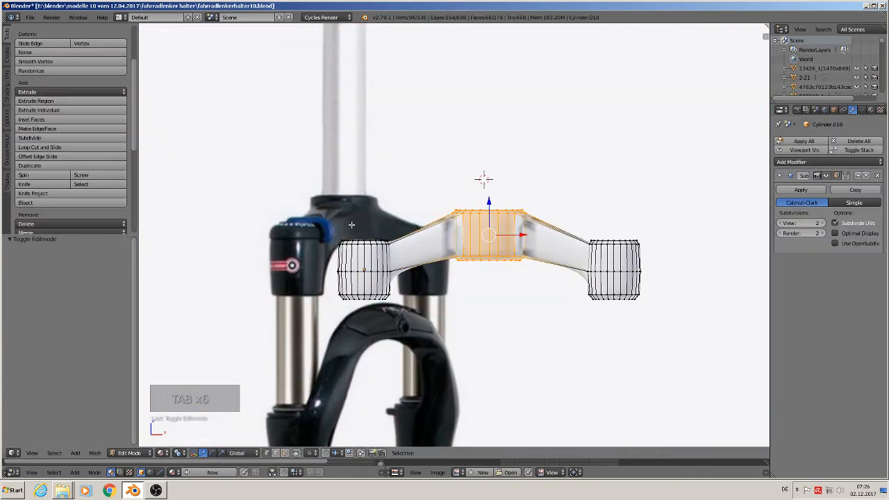
Step: Select the crown's entire mesh, recalculate its normals and check the smoothed shading
{"action": "scroll", "coordinate": [61, 137], "scroll_direction": "down", "scroll_amount": 3}
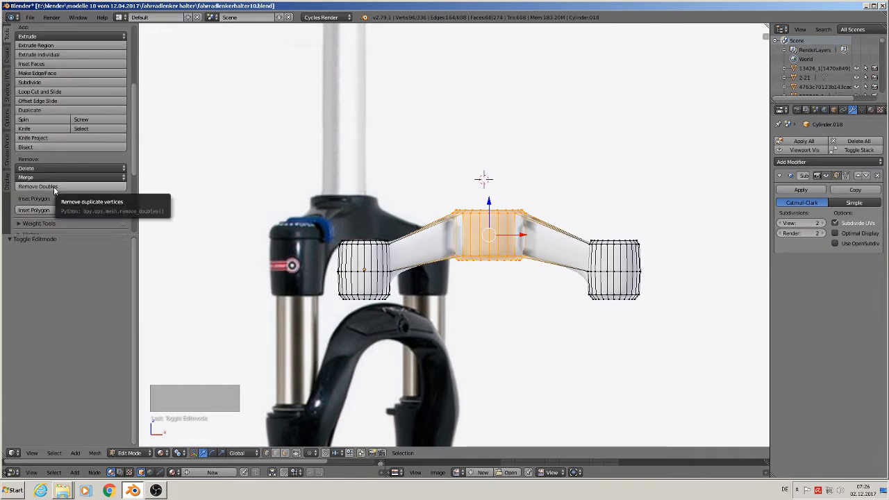
{"action": "key", "text": "a"}
{"action": "key", "text": "a"}
{"action": "key", "text": "a"}
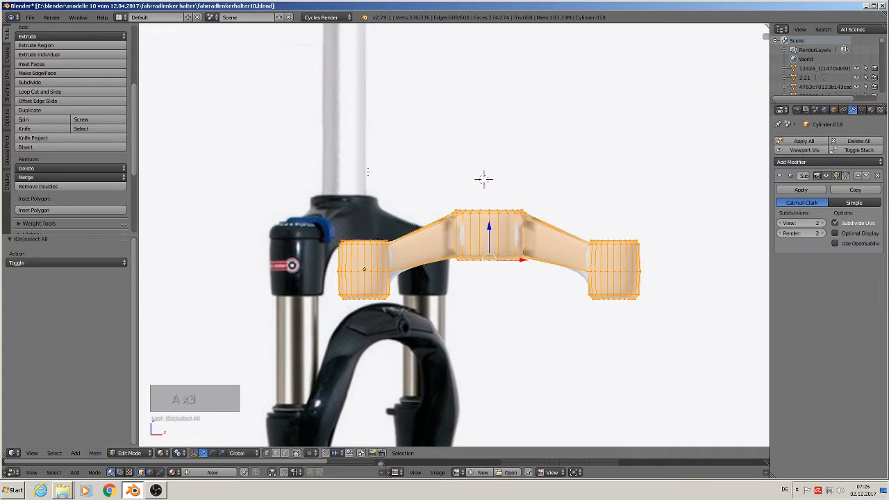
{"action": "left_click", "coordinate": [7, 85]}
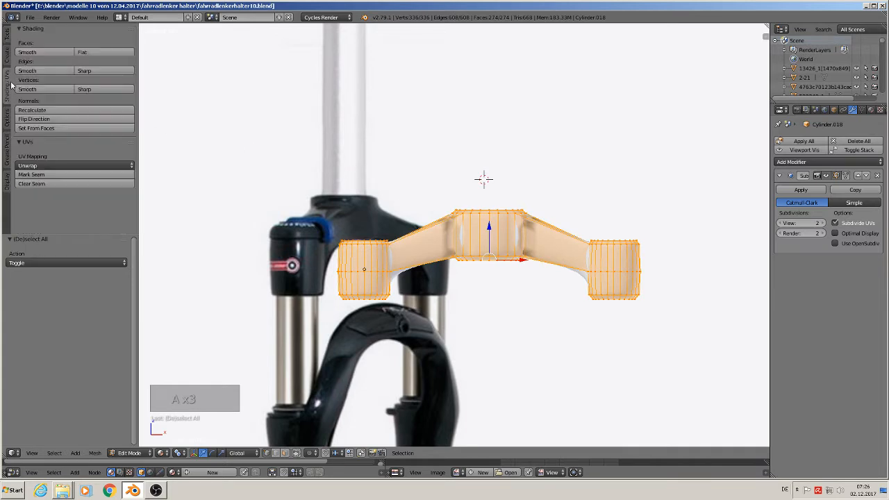
{"action": "left_click", "coordinate": [33, 111]}
{"action": "key", "text": "Tab"}
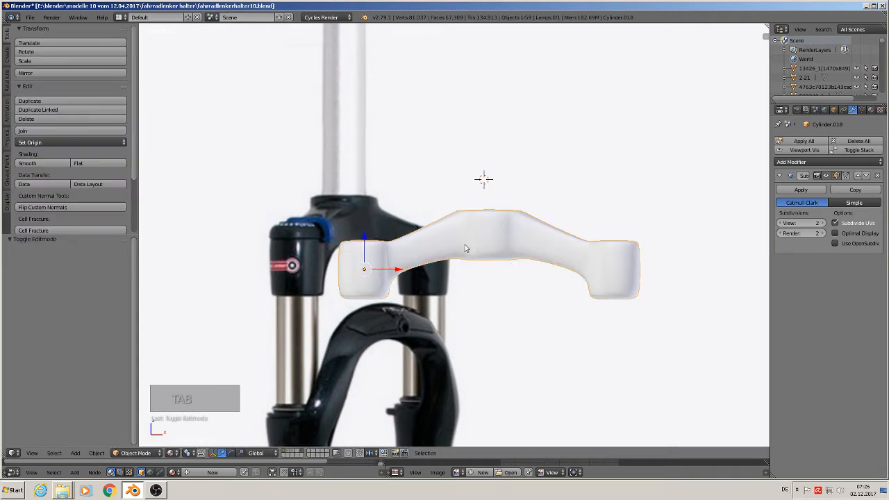
Step: Extrude the top face of the wide central cylinder upward by about 0.010 along Z
{"action": "mouse_move", "coordinate": [530, 276]}
{"action": "middle_mouse_down"}
{"action": "mouse_move", "coordinate": [563, 294]}
{"action": "mouse_move", "coordinate": [547, 297]}
{"action": "middle_mouse_up"}
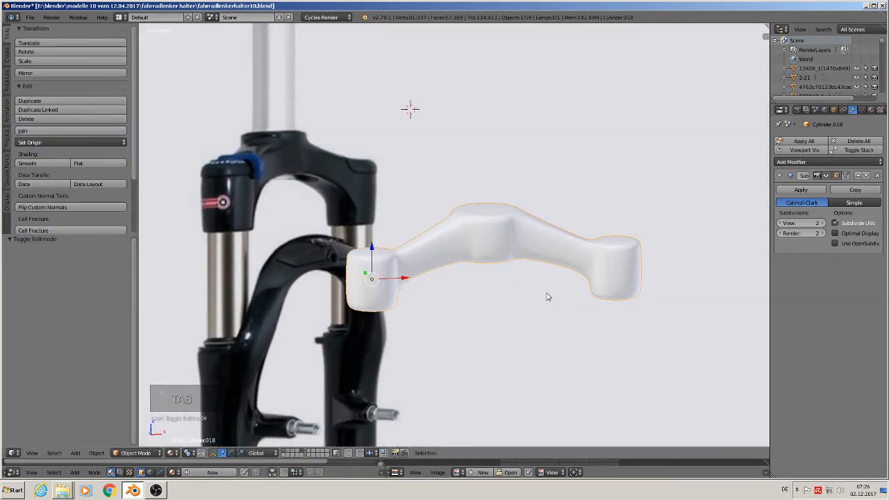
{"action": "scroll", "coordinate": [526, 272], "scroll_direction": "up", "scroll_amount": 2}
{"action": "middle_click_drag", "start_coordinate": [504, 255], "coordinate": [485, 257]}
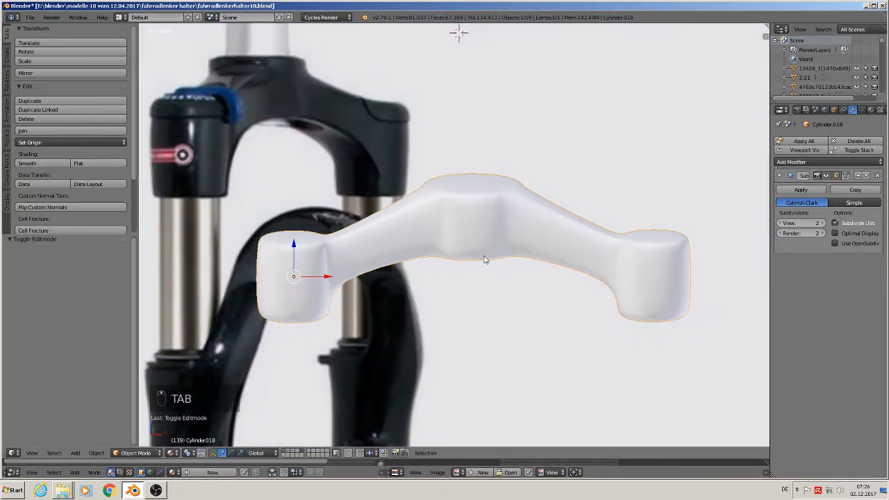
{"action": "key", "text": "Tab"}
{"action": "right_click", "coordinate": [472, 184], "text": "alt"}
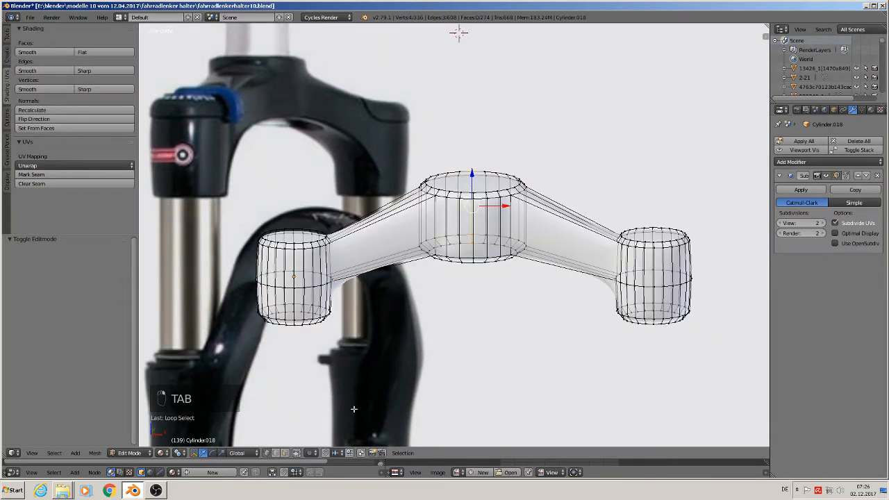
{"action": "left_click", "coordinate": [284, 453]}
{"action": "right_click", "coordinate": [473, 180]}
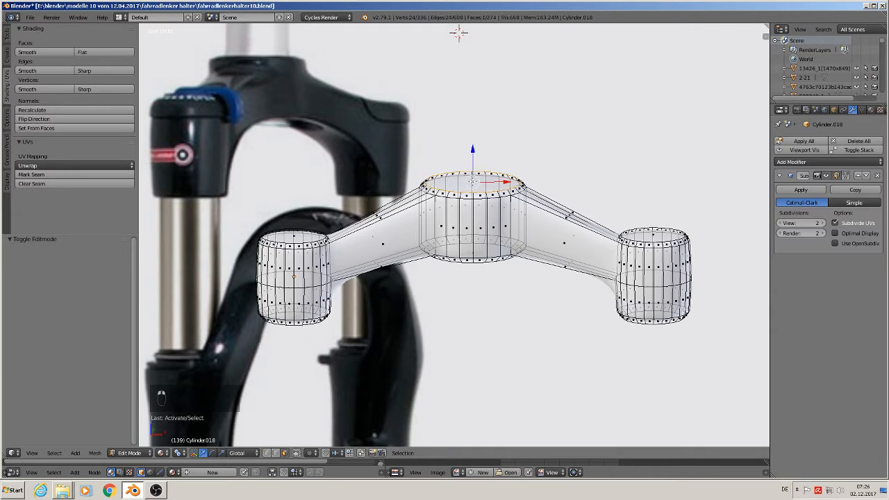
{"action": "key", "text": "e"}
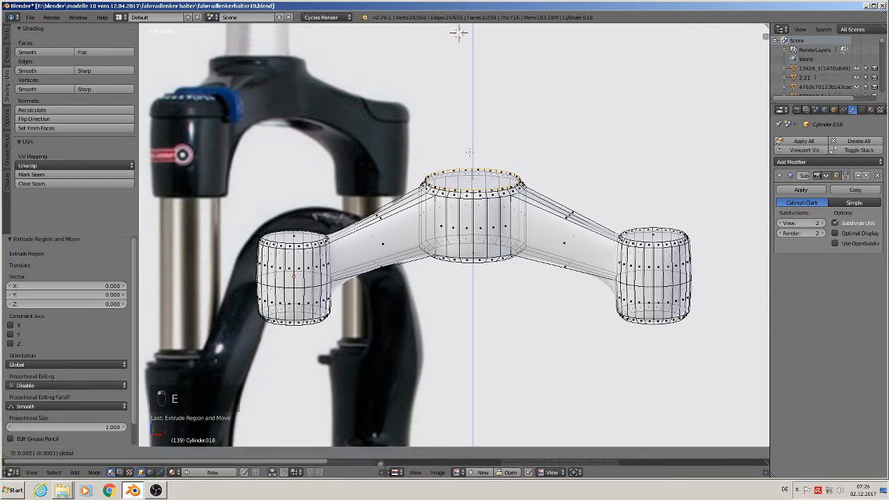
{"action": "left_click", "coordinate": [471, 141]}
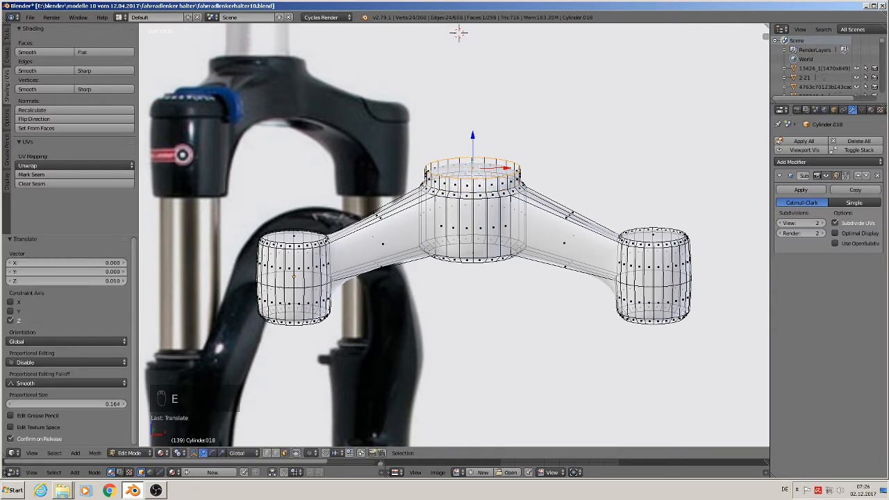
Step: Extrude the raised central collar's top face again by a tiny amount upward and check the smoothed edge
{"action": "key", "text": "e"}
{"action": "left_click", "coordinate": [473, 179]}
{"action": "left_click_drag", "start_coordinate": [473, 142], "coordinate": [474, 138]}
{"action": "key", "text": "Tab"}
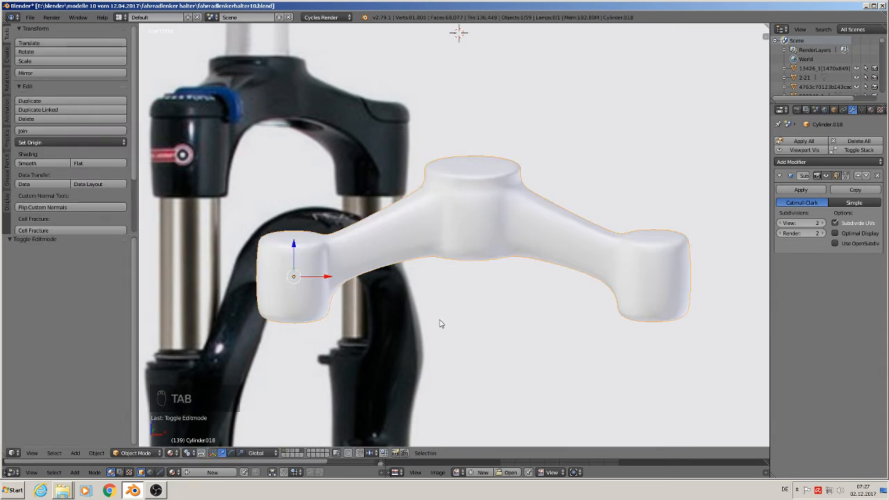
Step: Extrude the central collar's top face in place and scale it inward to about 0.722
{"action": "scroll", "coordinate": [435, 339], "scroll_direction": "down", "scroll_amount": 2}
{"action": "middle_click_drag", "start_coordinate": [428, 338], "coordinate": [463, 342]}
{"action": "key", "text": "KP_1"}
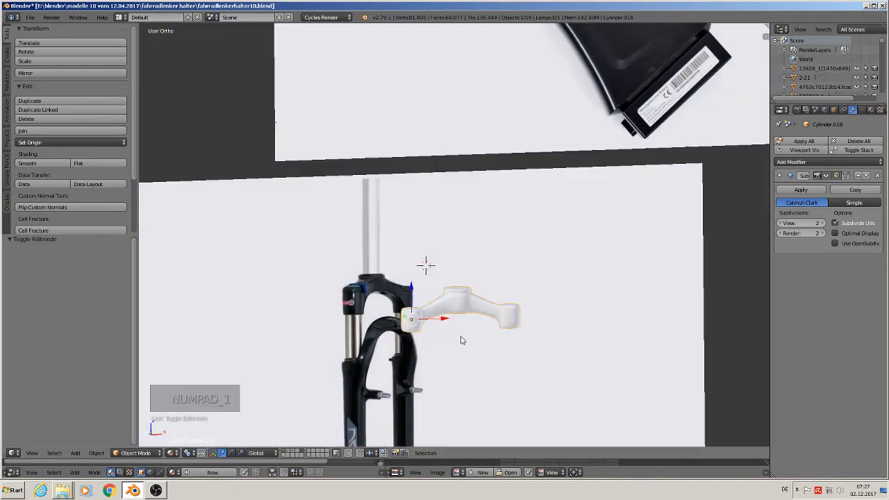
{"action": "scroll", "coordinate": [462, 339], "scroll_direction": "down", "scroll_amount": 2}
{"action": "scroll", "coordinate": [459, 336], "scroll_direction": "up", "scroll_amount": 3}
{"action": "scroll", "coordinate": [459, 336], "scroll_direction": "up", "scroll_amount": 3}
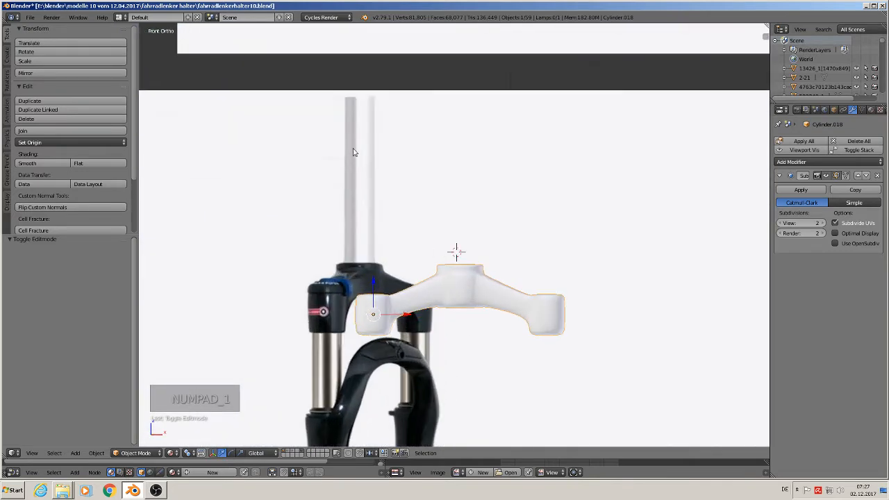
{"action": "scroll", "coordinate": [481, 271], "scroll_direction": "up", "scroll_amount": 2}
{"action": "key", "text": "Tab"}
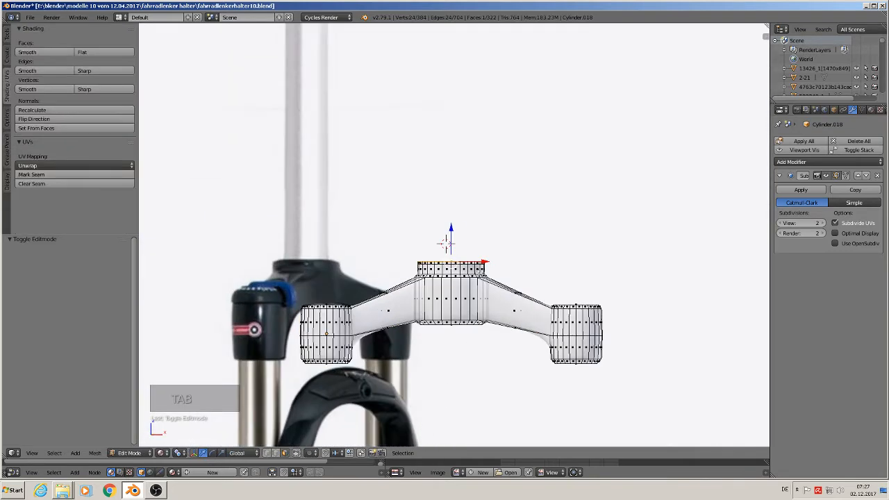
{"action": "middle_click_drag", "start_coordinate": [473, 278], "coordinate": [473, 304]}
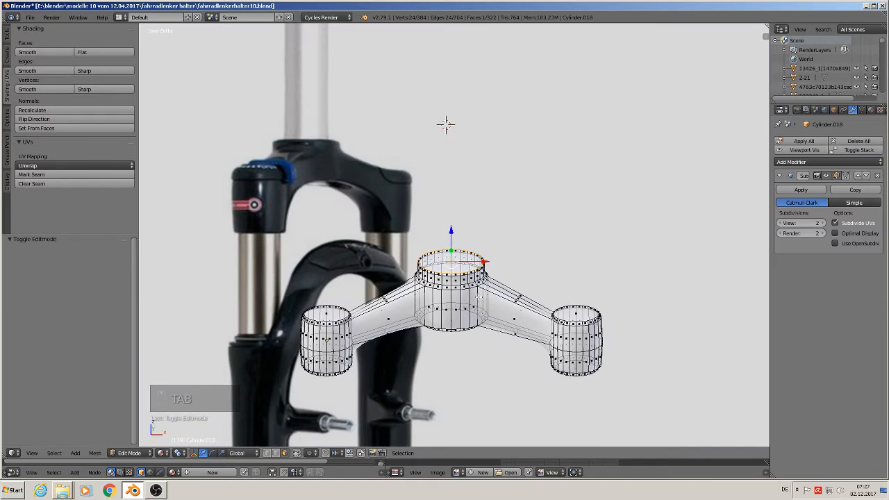
{"action": "key", "text": "e"}
{"action": "key", "text": "s"}
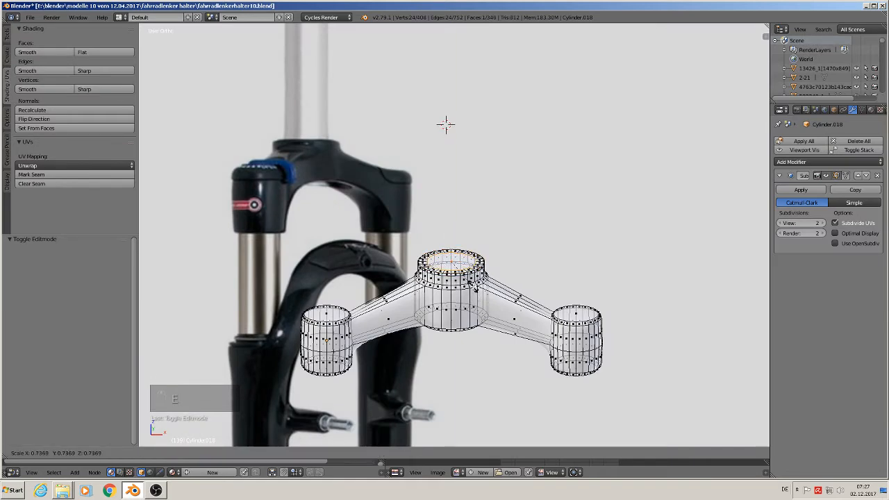
{"action": "left_click", "coordinate": [473, 287]}
Step: Extrude the scaled inner face upward by about 0.265 along Z to form the steerer tube in front view
{"action": "key", "text": "KP_1"}
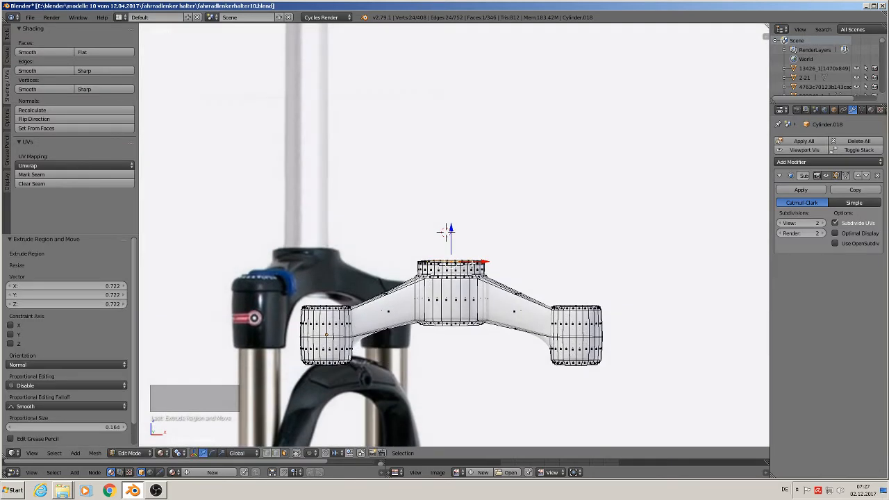
{"action": "scroll", "coordinate": [455, 235], "scroll_direction": "down", "scroll_amount": 4}
{"action": "key", "text": "e"}
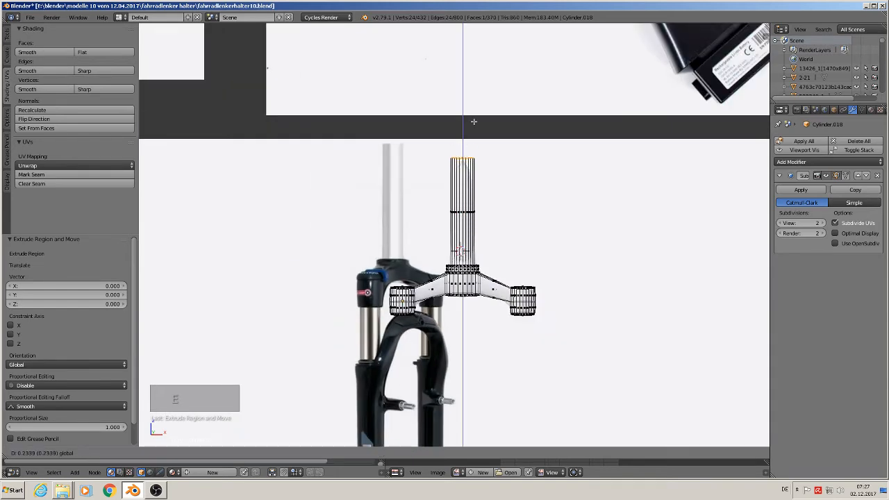
{"action": "left_click_drag", "start_coordinate": [475, 112], "coordinate": [475, 112]}
Step: Add a single loop cut around the steerer tube, slid close to its top end with a factor of about -0.984
{"action": "scroll", "coordinate": [470, 154], "scroll_direction": "up", "scroll_amount": 2}
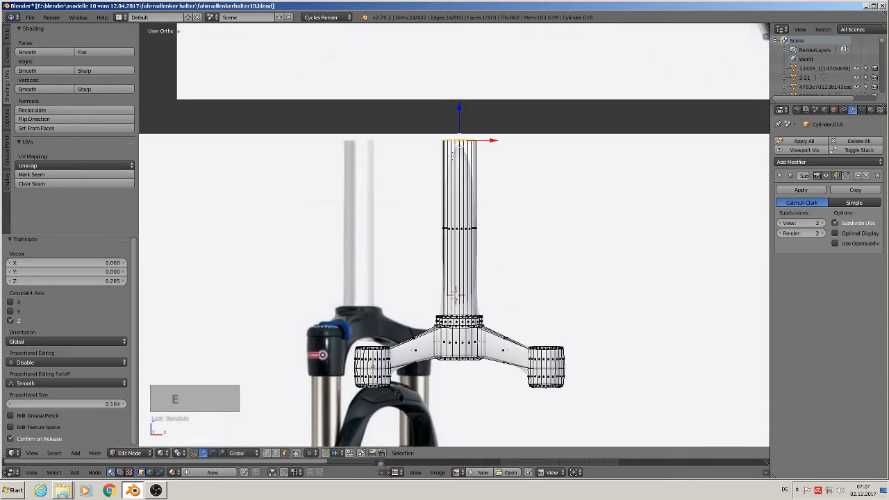
{"action": "key", "text": "ctrl+r"}
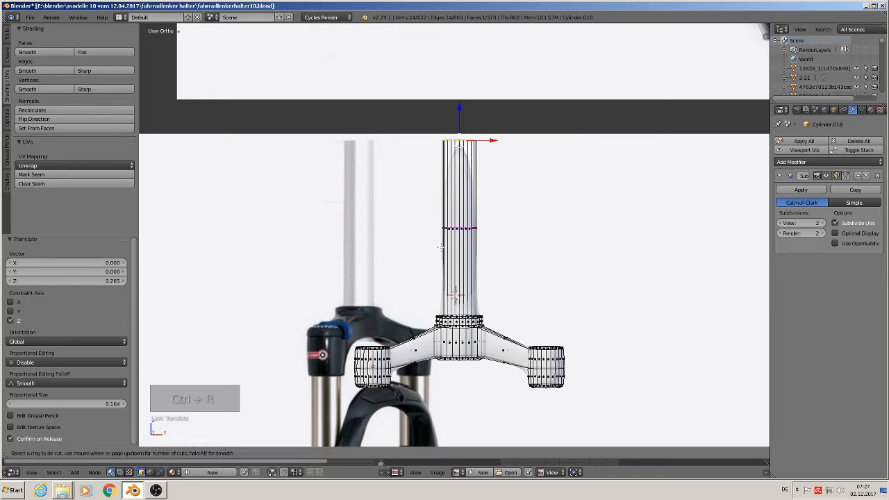
{"action": "left_click", "coordinate": [445, 198]}
{"action": "left_click", "coordinate": [449, 162]}
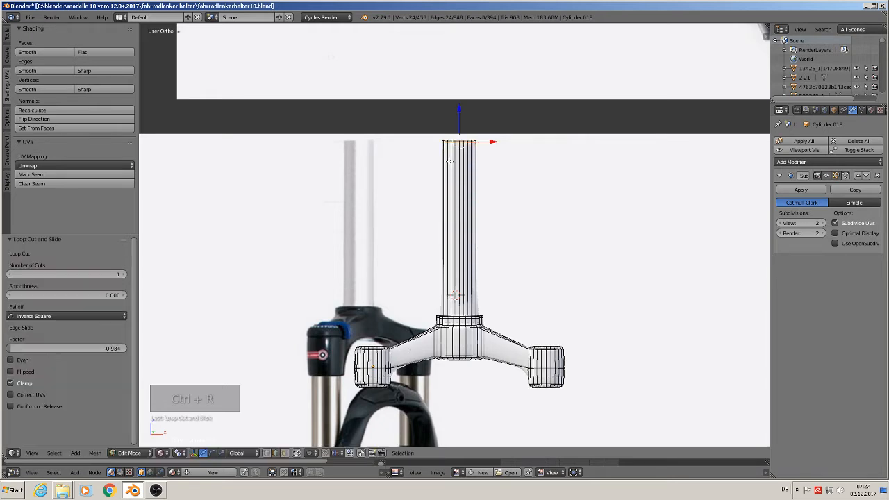
Step: Add a second loop cut around the steerer tube just above the collar and check the smoothed result
{"action": "scroll", "coordinate": [472, 258], "scroll_direction": "up", "scroll_amount": 3}
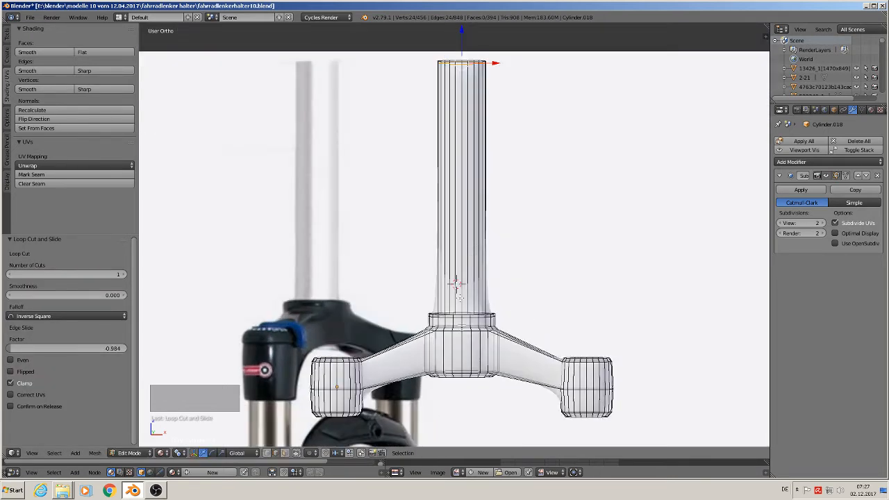
{"action": "key", "text": "ctrl+r"}
{"action": "left_click", "coordinate": [455, 271]}
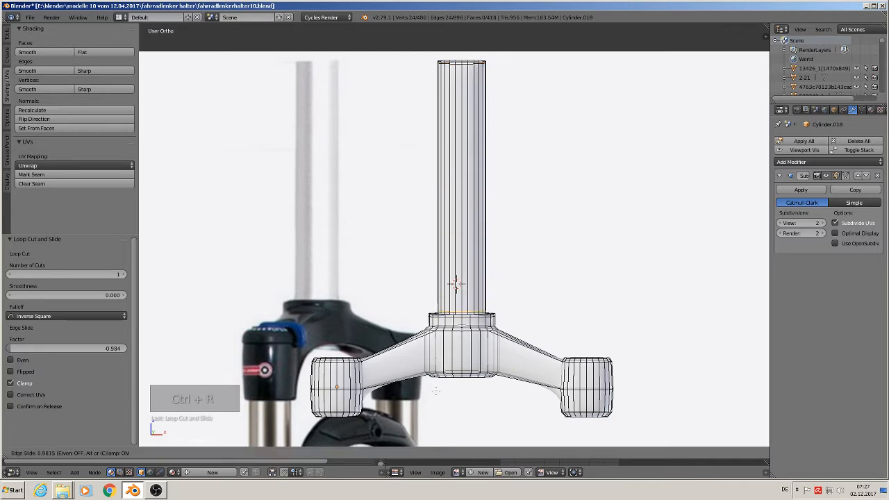
{"action": "left_click", "coordinate": [486, 313]}
{"action": "key", "text": "Tab"}
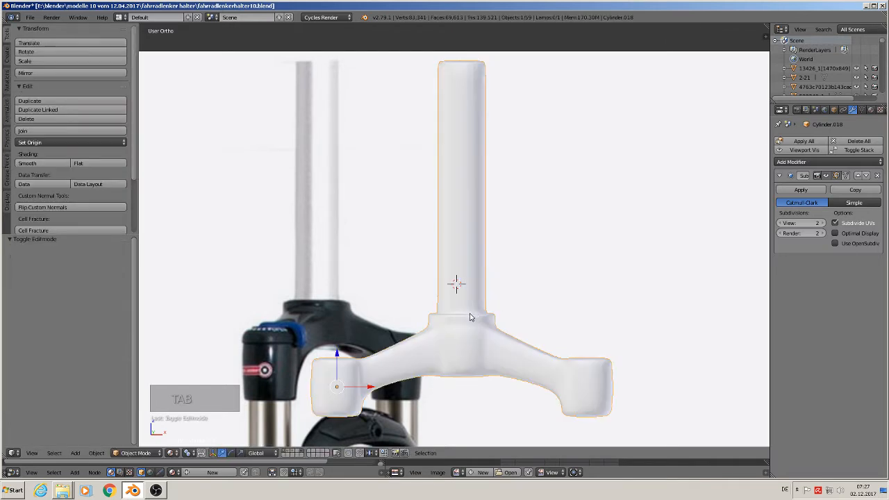
Step: Extrude the bottom faces of both outer cylinders in place and scale them inward to about 0.905
{"action": "scroll", "coordinate": [476, 317], "scroll_direction": "down", "scroll_amount": 2}
{"action": "middle_click_drag", "start_coordinate": [477, 318], "coordinate": [517, 273], "text": "shift"}
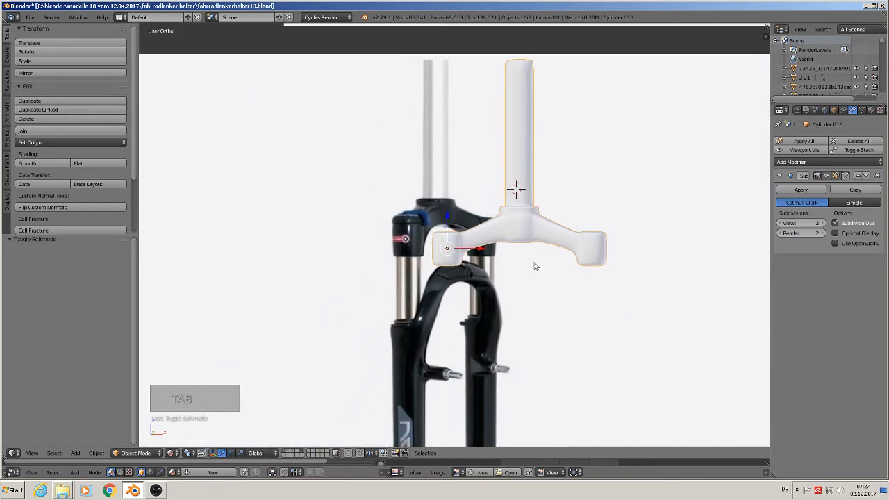
{"action": "middle_click_drag", "start_coordinate": [510, 324], "coordinate": [532, 264], "text": "shift"}
{"action": "scroll", "coordinate": [512, 302], "scroll_direction": "up", "scroll_amount": 5}
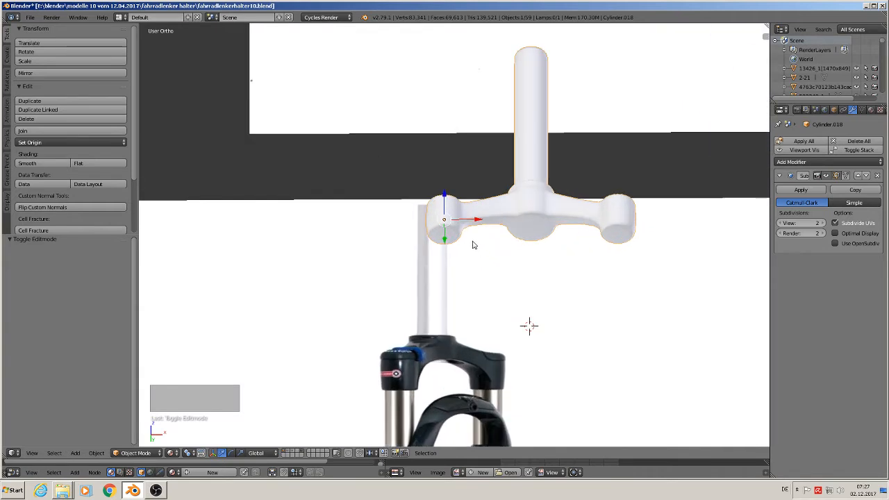
{"action": "key", "text": "Tab"}
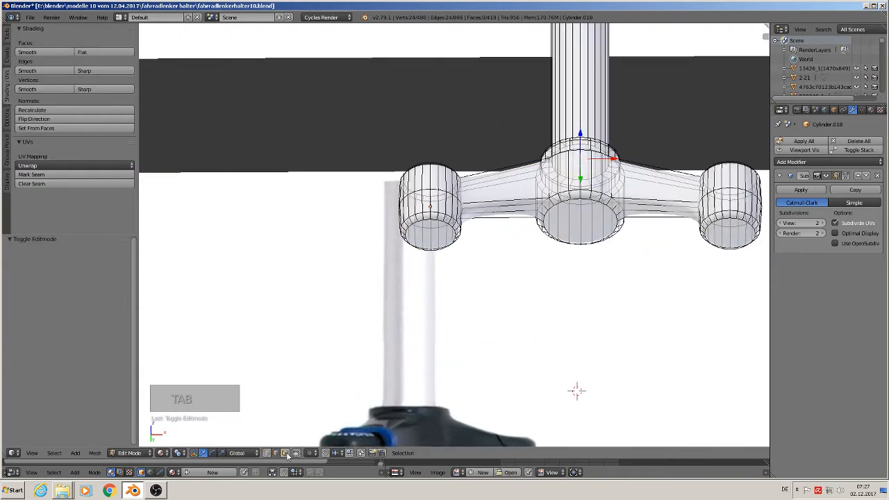
{"action": "left_click", "coordinate": [286, 454]}
{"action": "right_click", "coordinate": [433, 231]}
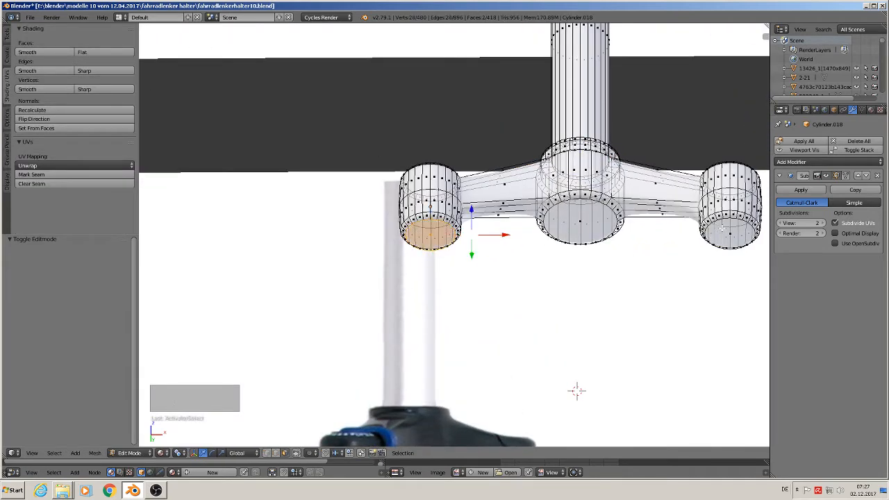
{"action": "right_click", "coordinate": [730, 232], "text": "shift"}
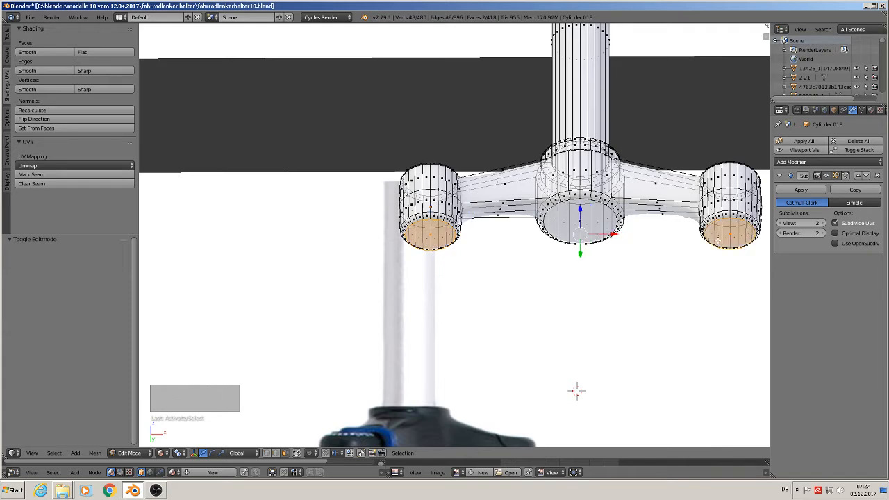
{"action": "middle_click_drag", "start_coordinate": [716, 276], "coordinate": [722, 328]}
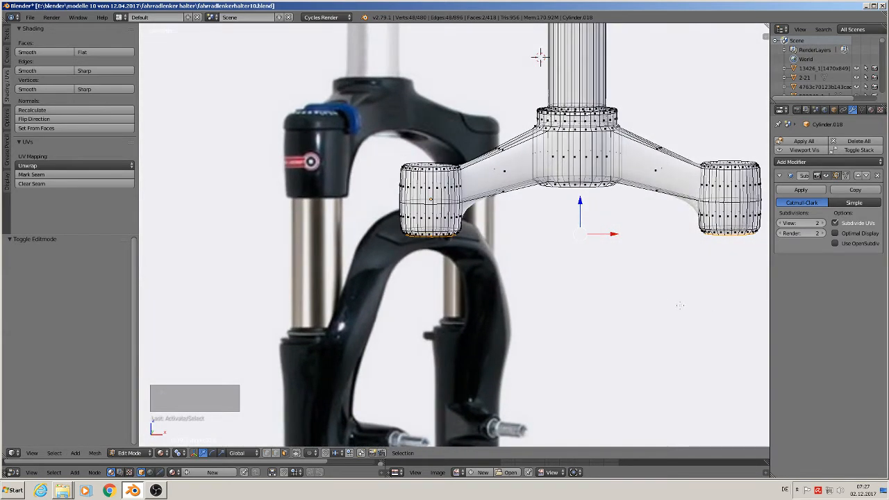
{"action": "scroll", "coordinate": [661, 308], "scroll_direction": "down", "scroll_amount": 2}
{"action": "key", "text": "KP_1"}
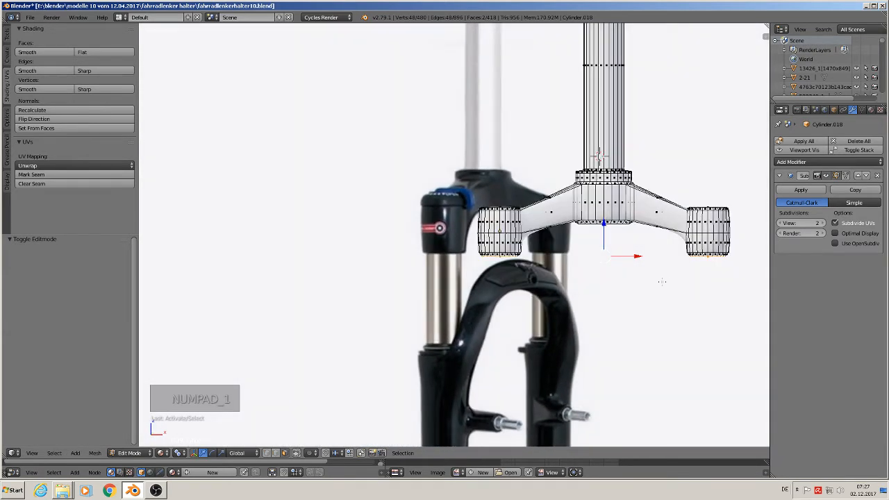
{"action": "key", "text": "e"}
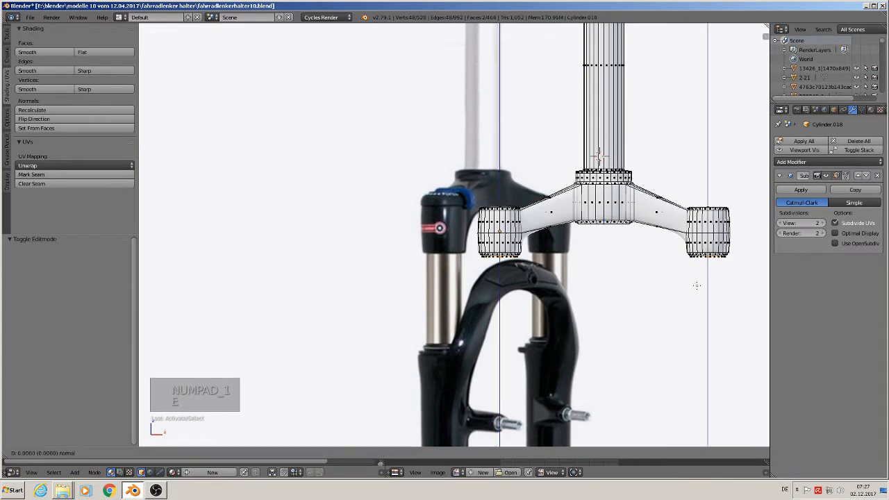
{"action": "key", "text": "s"}
{"action": "left_click", "coordinate": [688, 282]}
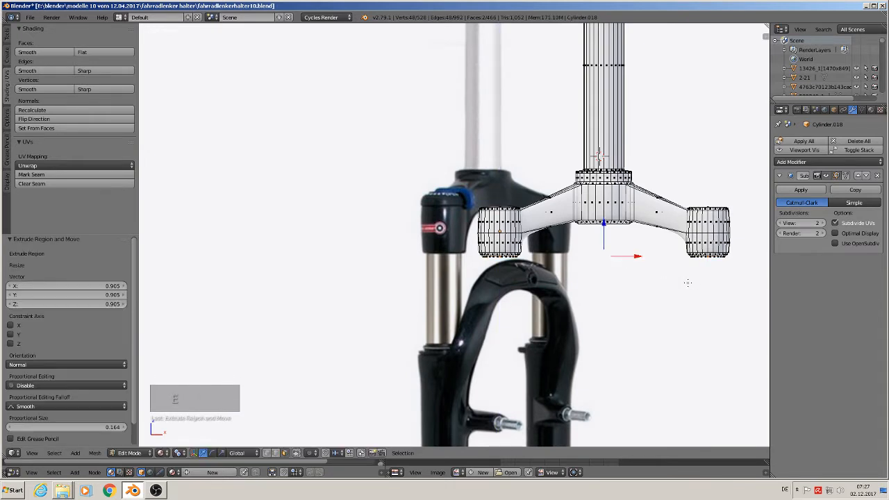
Step: Extrude both inset bottom faces downward by about 0.117 along Z to form the two side legs
{"action": "key", "text": "e"}
{"action": "right_click", "coordinate": [687, 282]}
{"action": "key", "text": "e"}
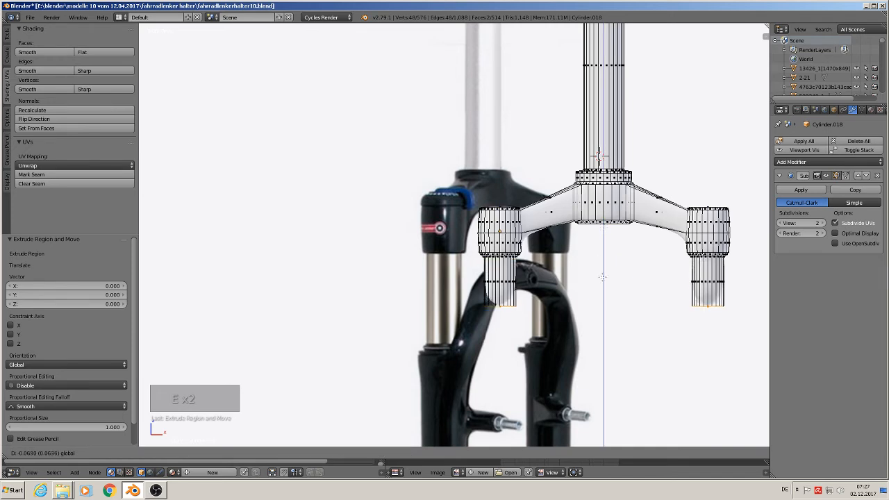
{"action": "left_click", "coordinate": [608, 317]}
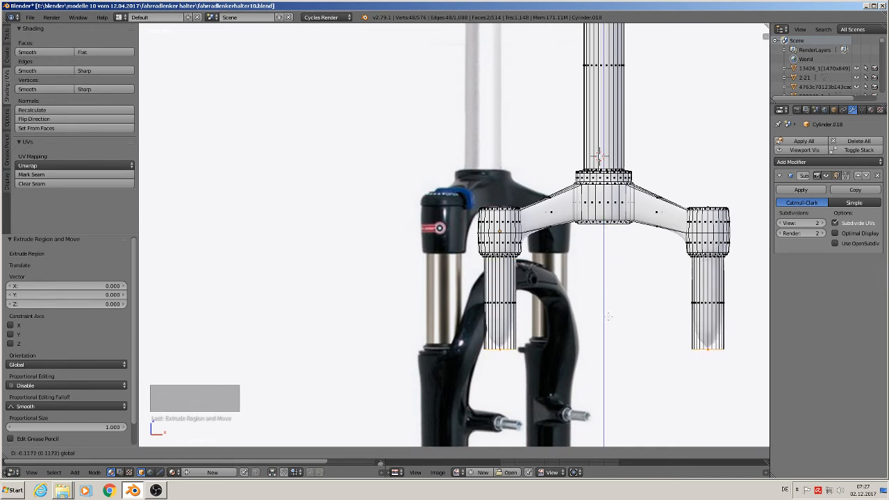
Step: Add two loop cuts around the left leg, one near its bottom (factor about -0.960) and one near its top (about 0.980)
{"action": "key", "text": "ctrl+r"}
{"action": "left_click", "coordinate": [502, 326]}
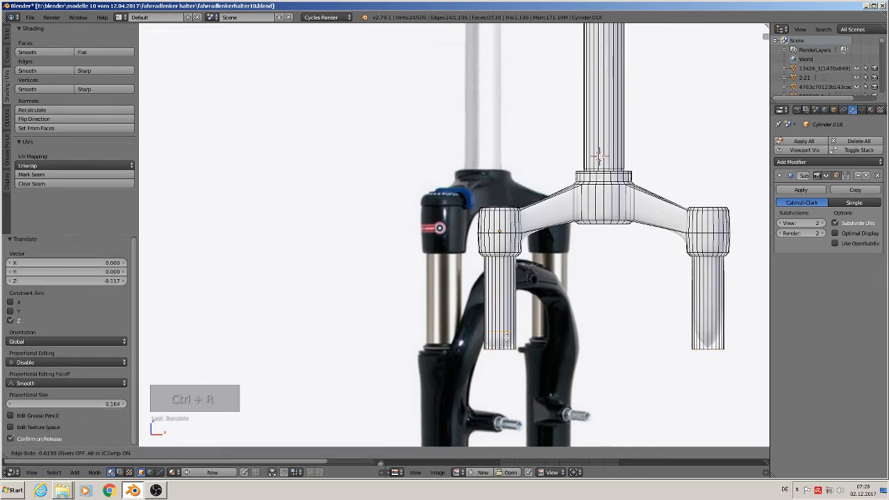
{"action": "left_click", "coordinate": [506, 340]}
{"action": "key", "text": "ctrl+r"}
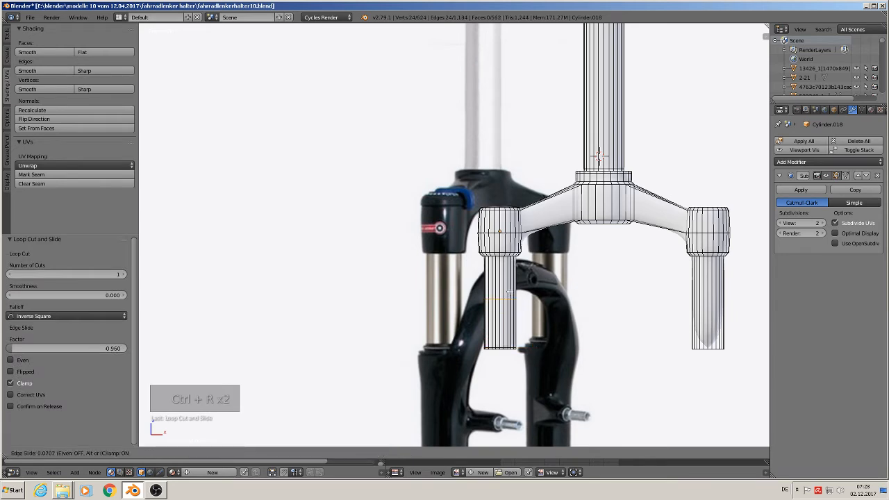
{"action": "left_click", "coordinate": [513, 260]}
{"action": "left_click", "coordinate": [512, 258]}
Step: Add two loop cuts around the right leg, one near its top (factor about 0.970) and one near its bottom (about -0.960)
{"action": "key", "text": "ctrl+r"}
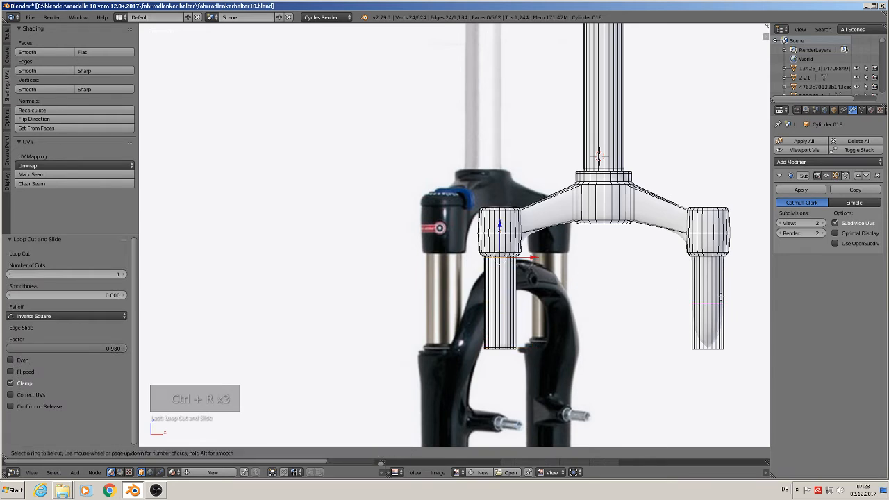
{"action": "left_click", "coordinate": [727, 262]}
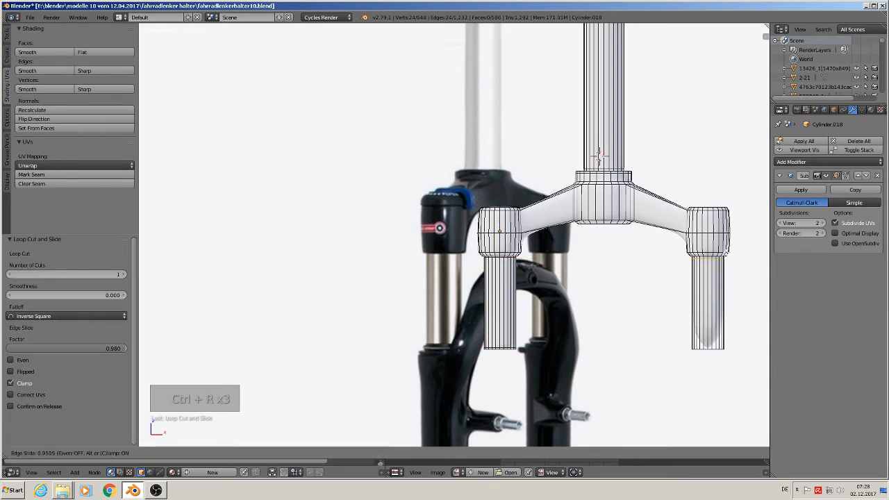
{"action": "left_click", "coordinate": [728, 251]}
{"action": "key", "text": "ctrl+r"}
{"action": "left_click", "coordinate": [709, 306]}
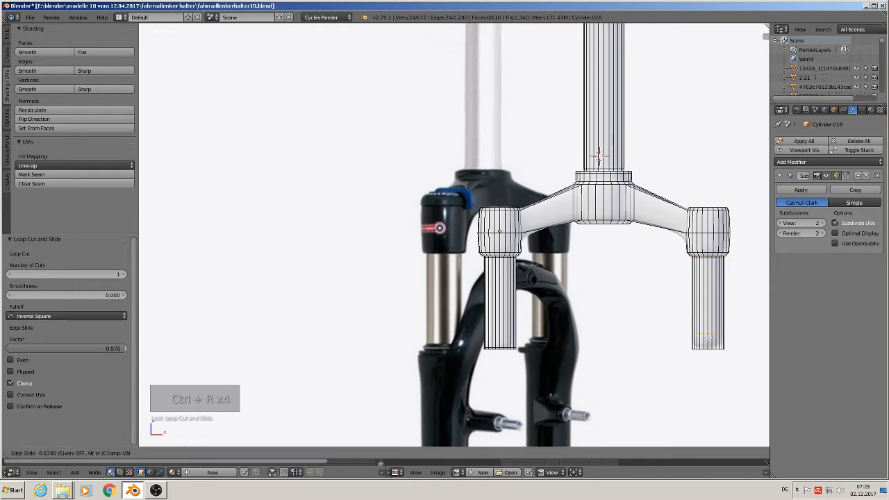
{"action": "left_click", "coordinate": [707, 339]}
Step: Extrude the left leg's bottom face in place and scale it outward to about 1.101
{"action": "scroll", "coordinate": [598, 344], "scroll_direction": "down", "scroll_amount": 2}
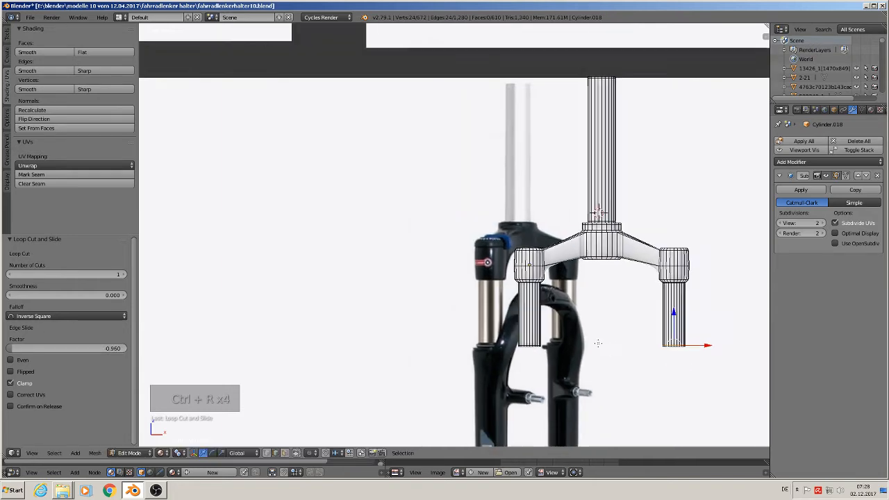
{"action": "scroll", "coordinate": [598, 343], "scroll_direction": "up", "scroll_amount": 5}
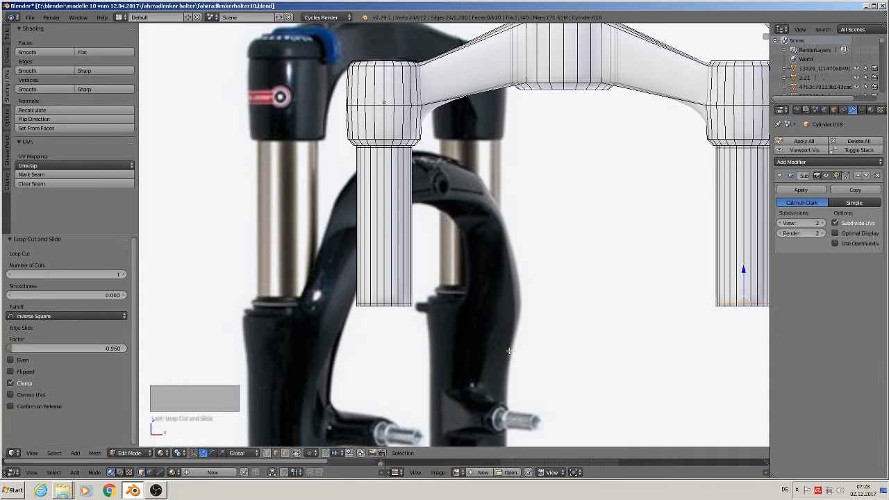
{"action": "scroll", "coordinate": [509, 352], "scroll_direction": "down", "scroll_amount": 5}
{"action": "scroll", "coordinate": [510, 351], "scroll_direction": "up", "scroll_amount": 2}
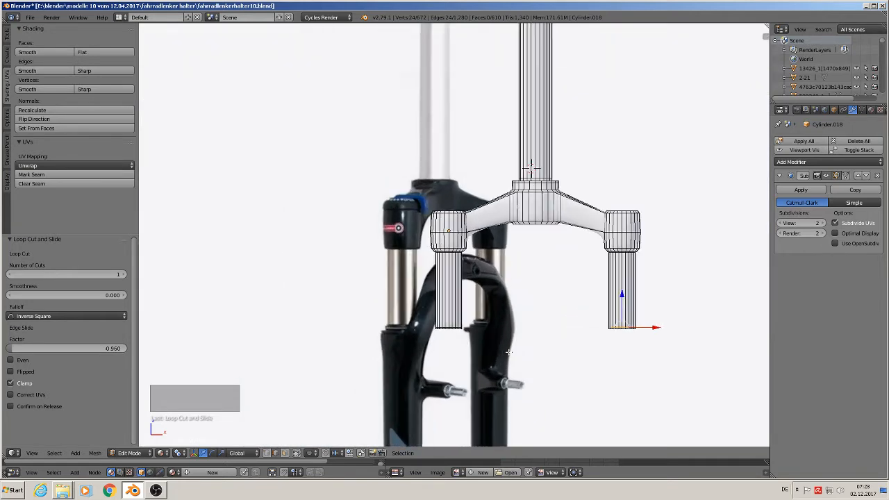
{"action": "scroll", "coordinate": [509, 352], "scroll_direction": "up", "scroll_amount": 7}
{"action": "scroll", "coordinate": [456, 352], "scroll_direction": "down", "scroll_amount": 2}
{"action": "scroll", "coordinate": [414, 326], "scroll_direction": "up", "scroll_amount": 1}
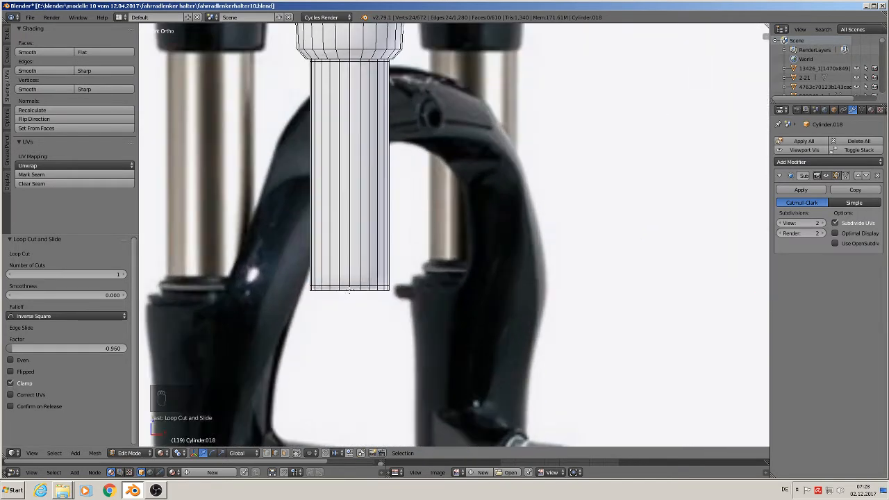
{"action": "right_click", "coordinate": [345, 290], "text": "alt"}
{"action": "key", "text": "e"}
{"action": "key", "text": "s"}
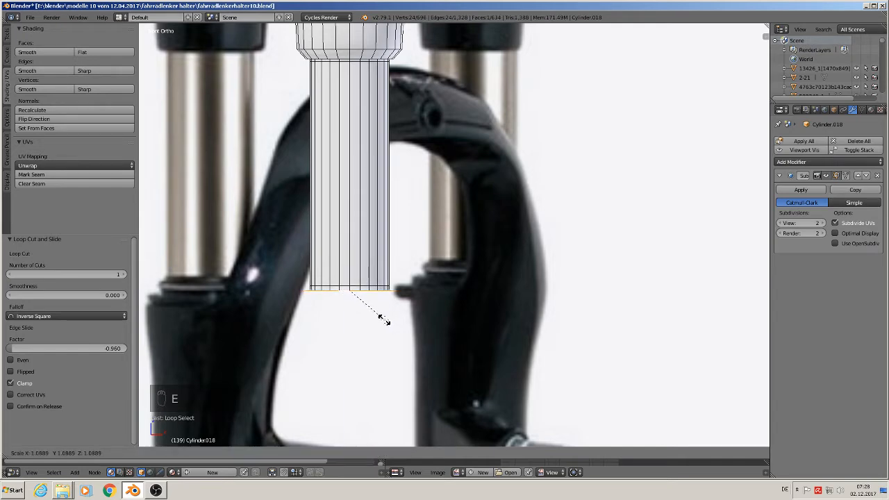
{"action": "left_click", "coordinate": [387, 319]}
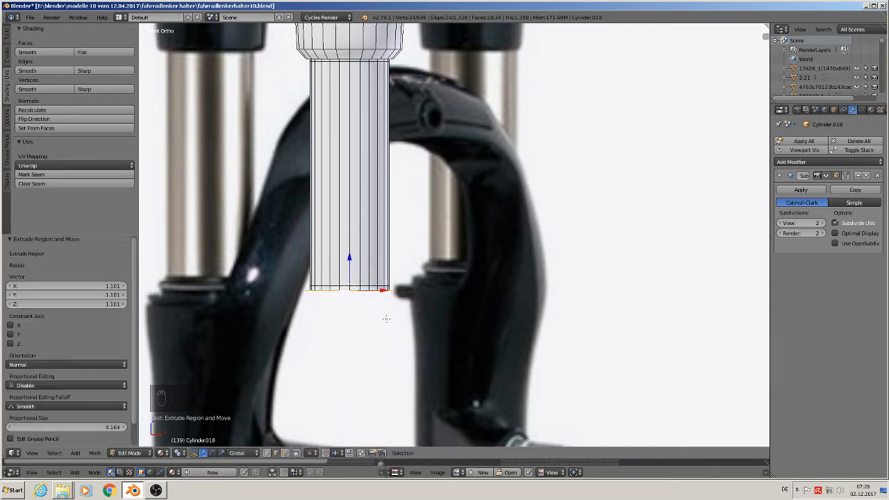
Step: Extrude the left leg's widened bottom face down by about 0.003 along Z to form a thin ring
{"action": "key", "text": "e"}
{"action": "right_click", "coordinate": [386, 319]}
{"action": "left_click_drag", "start_coordinate": [346, 262], "coordinate": [348, 269]}
{"action": "key", "text": "s"}
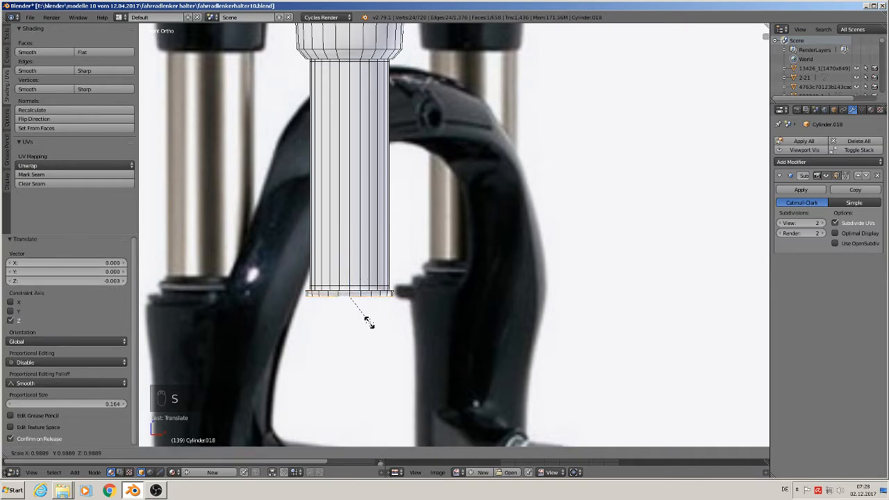
{"action": "right_click", "coordinate": [369, 321]}
Step: Extrude the thin ring's bottom face in place and scale it outward to about 1.084
{"action": "key", "text": "e"}
{"action": "key", "text": "s"}
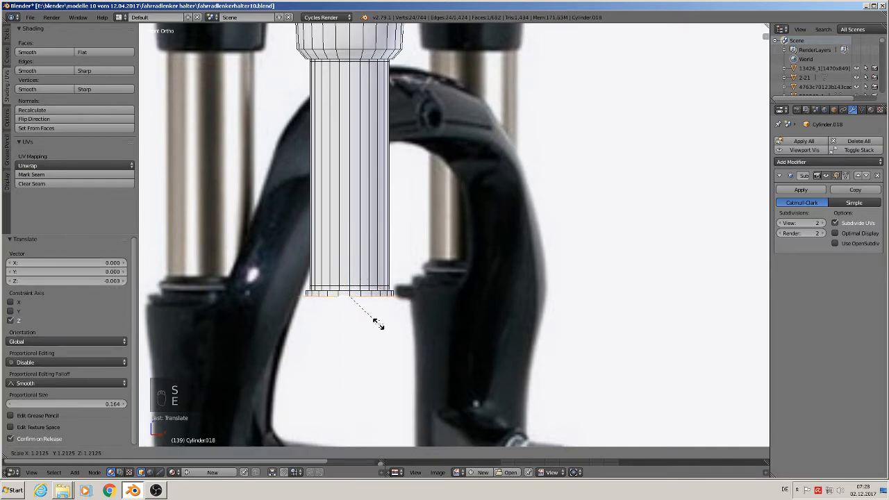
{"action": "right_click", "coordinate": [373, 321]}
{"action": "key", "text": "e"}
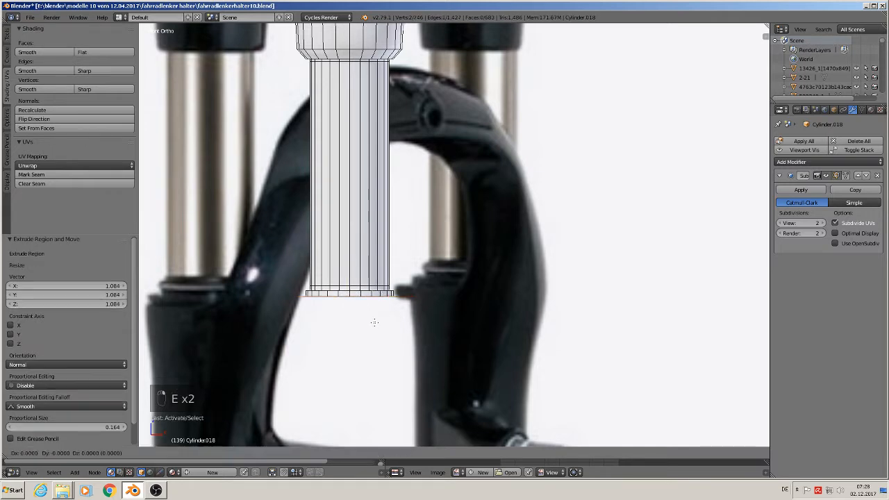
{"action": "right_click", "coordinate": [370, 318]}
Step: Select the left leg's outermost bottom loop and extrude it down by about 0.003 along Z as a second, wider ring
{"action": "right_click", "coordinate": [361, 297], "text": "alt"}
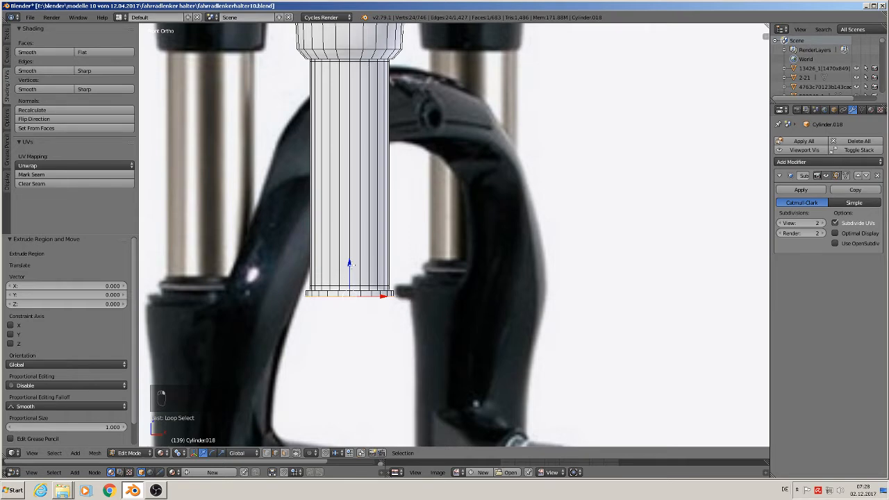
{"action": "key", "text": "e"}
{"action": "key", "text": "z"}
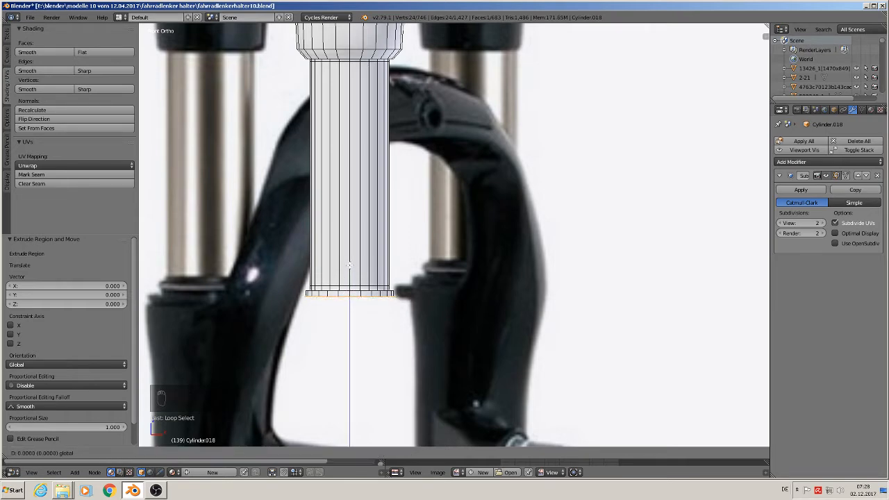
{"action": "key", "text": "s"}
{"action": "left_click", "coordinate": [350, 264]}
{"action": "key", "text": "e"}
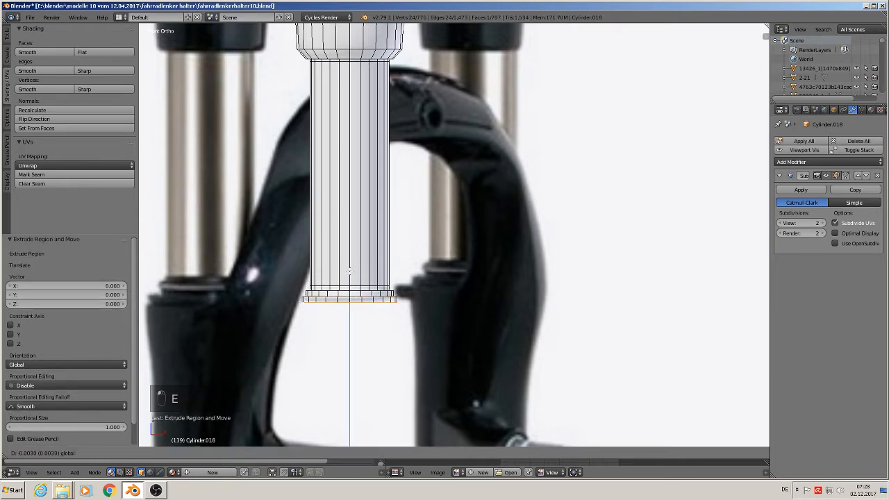
{"action": "left_click", "coordinate": [350, 271]}
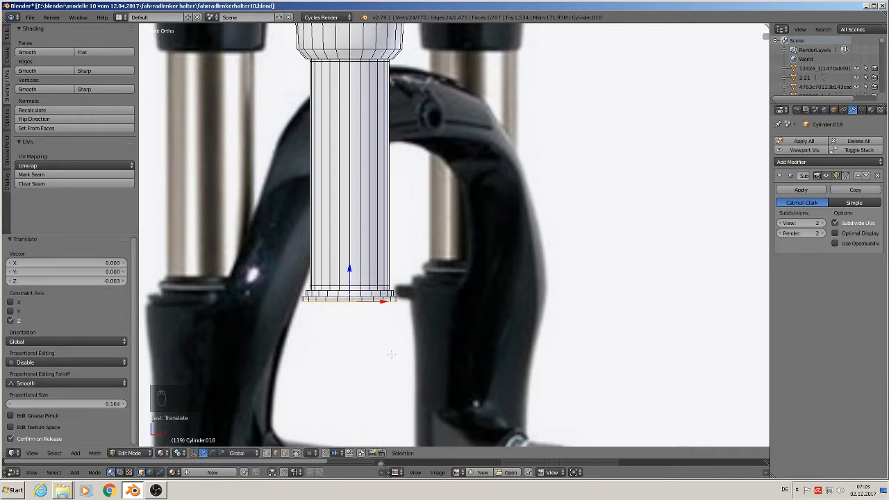
Step: Extrude the second ring's bottom face in place, scale it inward to the leg's width, and extrude it down by about 0.004 along Z
{"action": "key", "text": "e"}
{"action": "key", "text": "s"}
{"action": "left_click", "coordinate": [383, 346]}
{"action": "key", "text": "e"}
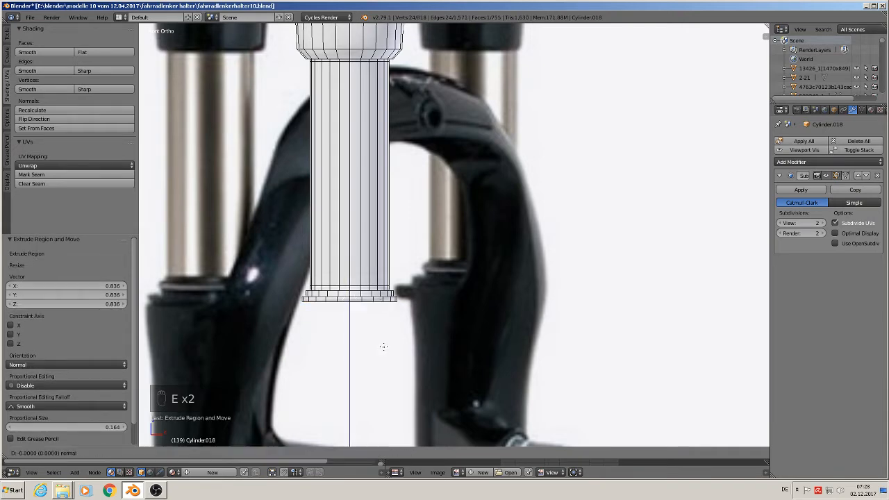
{"action": "left_click", "coordinate": [350, 283]}
Step: Add a loop cut around the narrow lip beneath the left leg's rings, slid toward its bottom with a factor of about -0.571
{"action": "scroll", "coordinate": [340, 318], "scroll_direction": "up", "scroll_amount": 3}
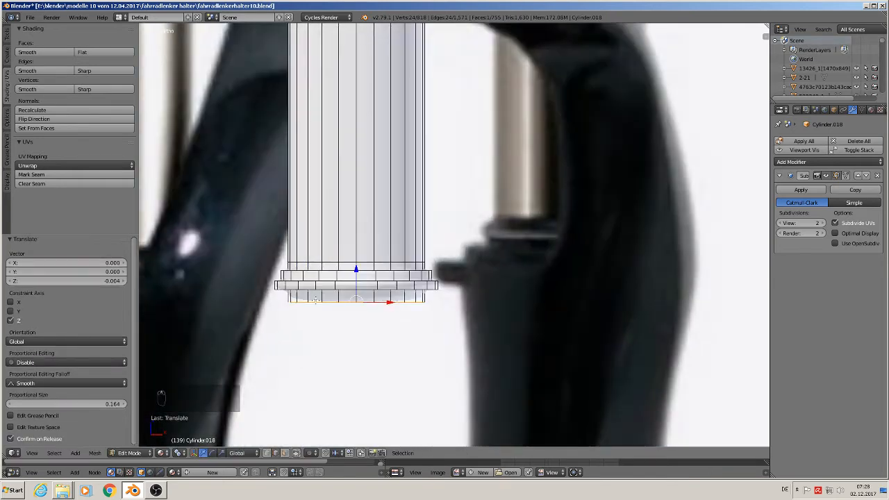
{"action": "key", "text": "ctrl+r"}
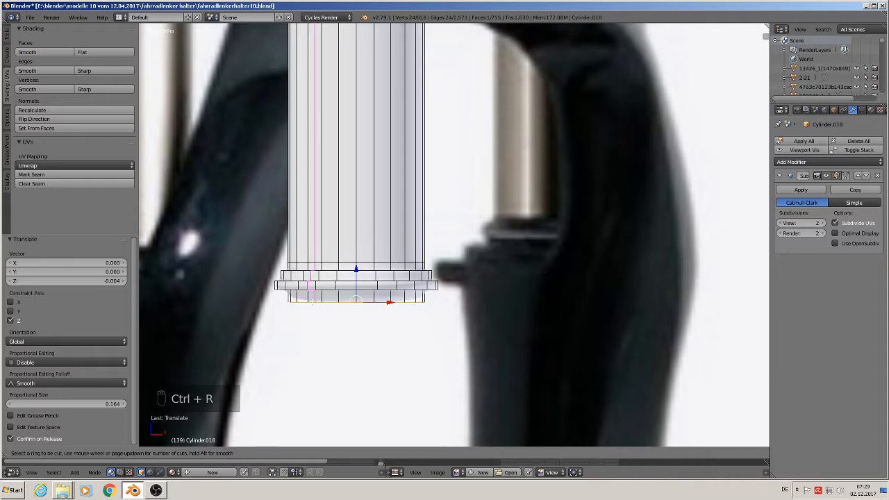
{"action": "left_click", "coordinate": [308, 301]}
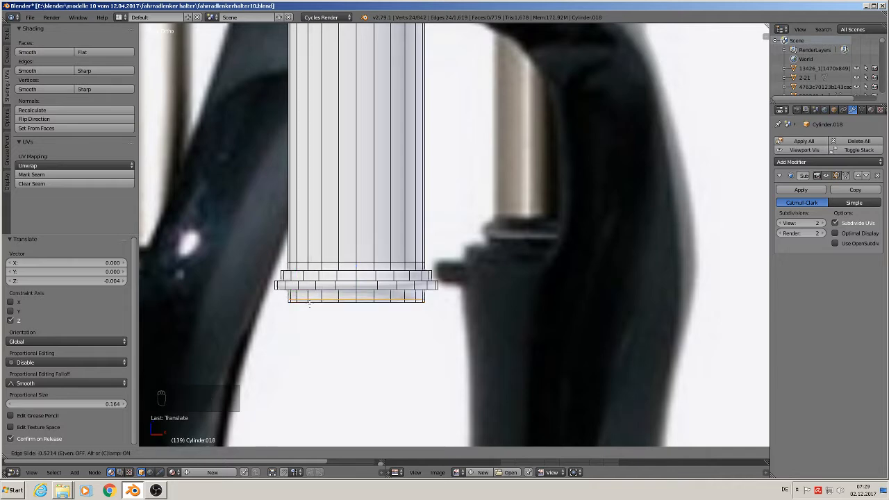
{"action": "left_click", "coordinate": [311, 304]}
Step: Select the right leg's bottom loop, extrude it outward to a scale of about 1.128, and extrude it down 0.003 along Z as a ring
{"action": "scroll", "coordinate": [515, 289], "scroll_direction": "down", "scroll_amount": 5}
{"action": "middle_click_drag", "start_coordinate": [516, 289], "coordinate": [517, 344], "text": "shift"}
{"action": "key", "text": "KP_1"}
{"action": "scroll", "coordinate": [498, 335], "scroll_direction": "up", "scroll_amount": 6}
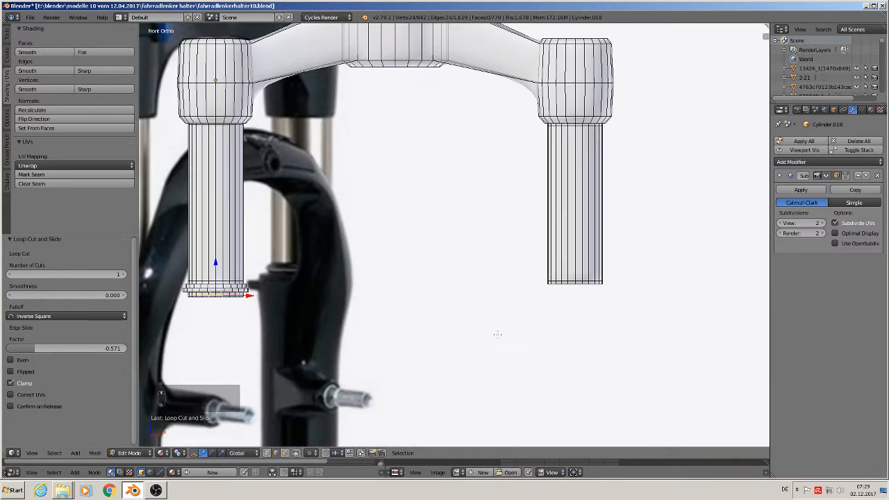
{"action": "left_click", "coordinate": [565, 286], "text": "alt"}
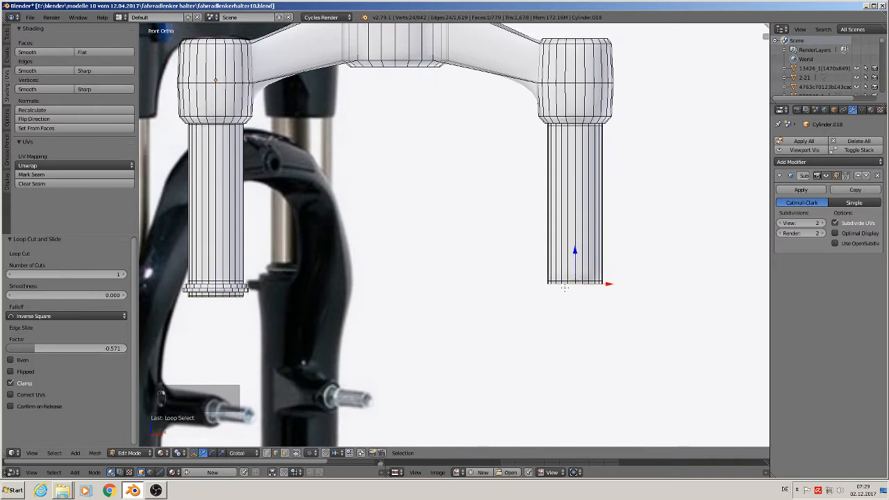
{"action": "key", "text": "e"}
{"action": "key", "text": "s"}
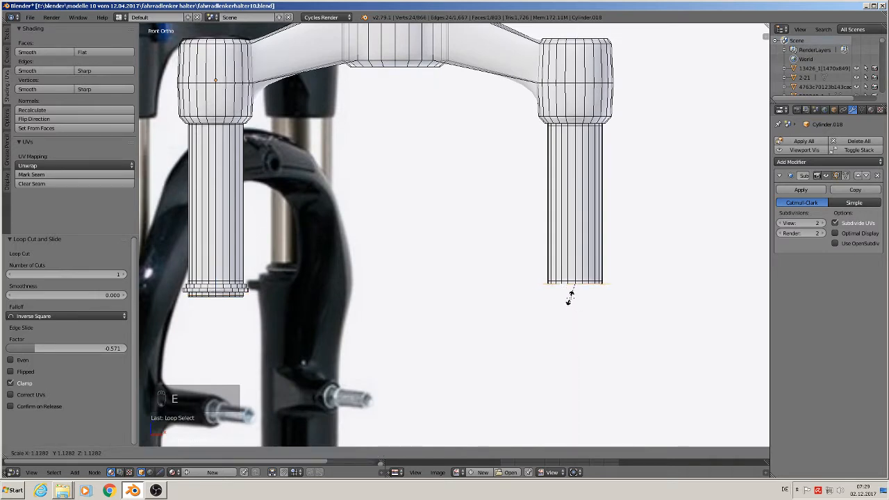
{"action": "left_click", "coordinate": [570, 297]}
{"action": "key", "text": "e"}
{"action": "key", "text": "z"}
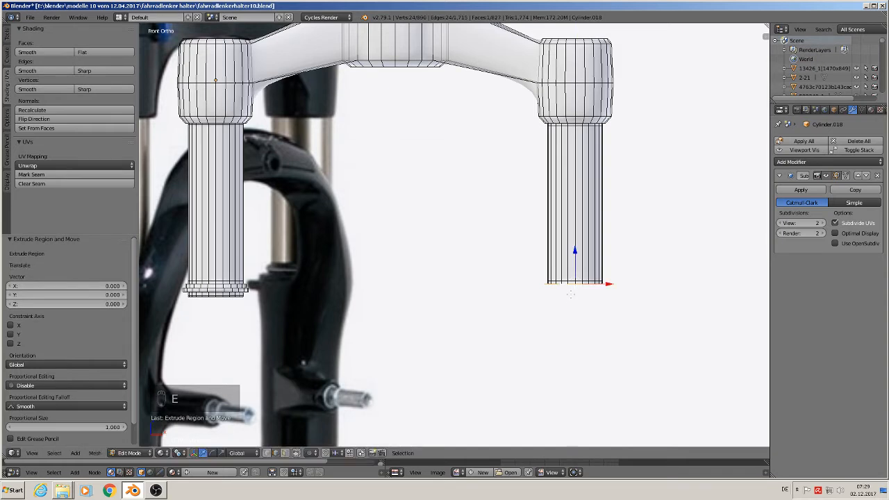
{"action": "left_click", "coordinate": [575, 259]}
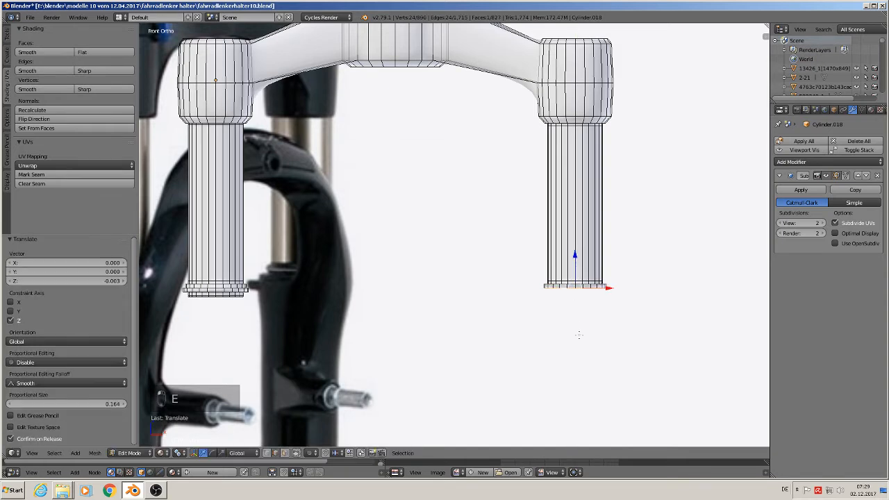
Step: Extrude the right leg's ring outward to a scale of about 1.118 and extrude it down by about 0.004 along Z as a second, wider ring
{"action": "key", "text": "e"}
{"action": "key", "text": "s"}
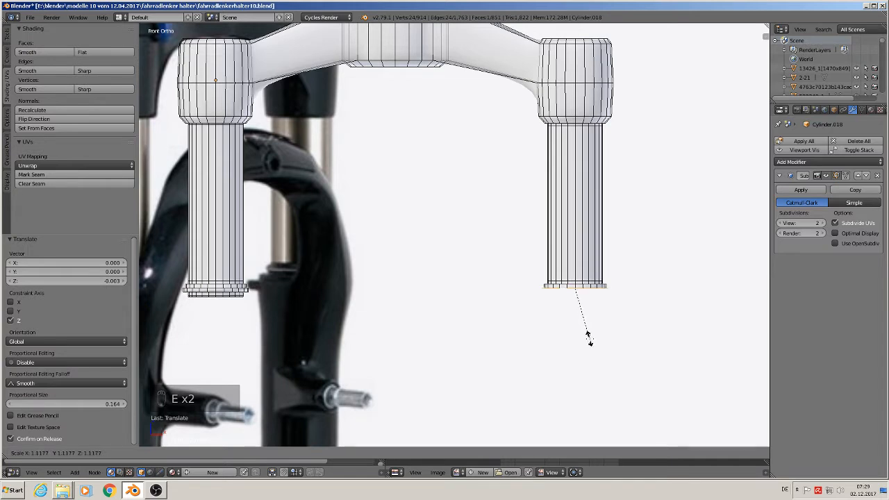
{"action": "left_click", "coordinate": [589, 337]}
{"action": "key", "text": "e"}
{"action": "left_click", "coordinate": [586, 334]}
{"action": "left_click_drag", "start_coordinate": [575, 259], "coordinate": [575, 264]}
Step: Extrude the right leg's second ring inward to a scale of 0.803, then extrude it down twice along Z, the last time by 0.001
{"action": "key", "text": "e"}
{"action": "key", "text": "s"}
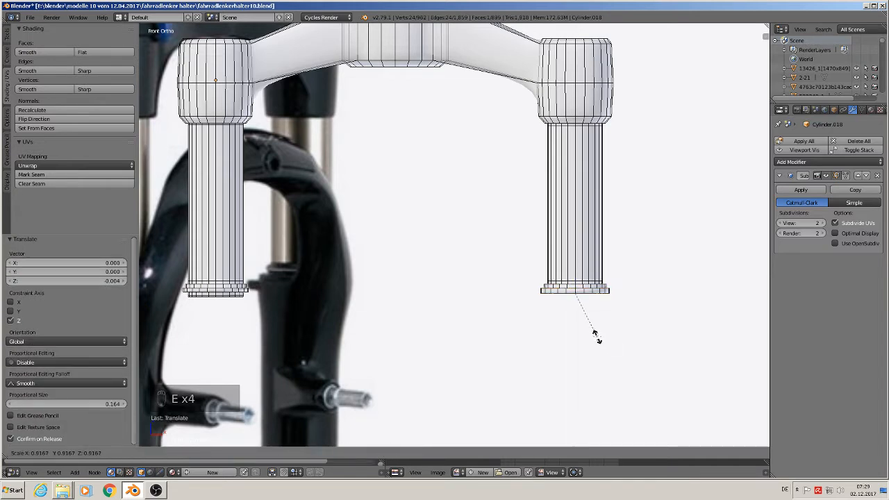
{"action": "left_click", "coordinate": [594, 333]}
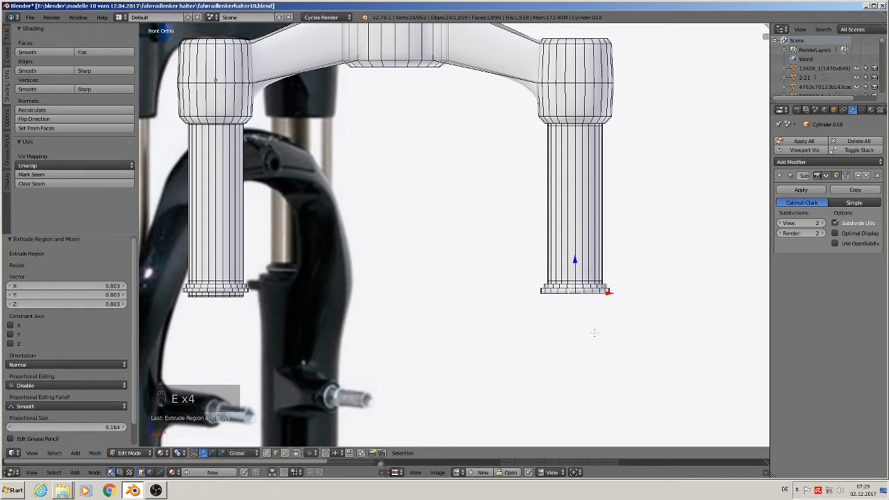
{"action": "key", "text": "e"}
{"action": "left_click", "coordinate": [594, 332]}
{"action": "left_click_drag", "start_coordinate": [576, 268], "coordinate": [576, 272]}
{"action": "key", "text": "e"}
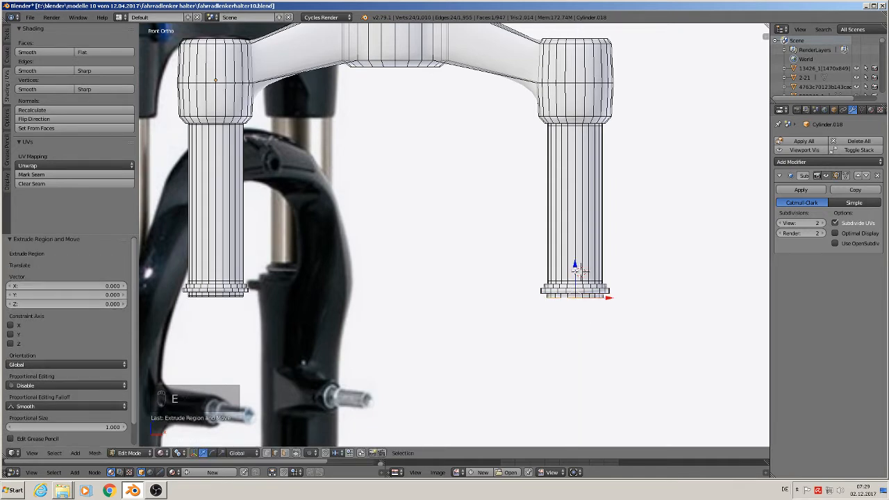
{"action": "left_click", "coordinate": [577, 273]}
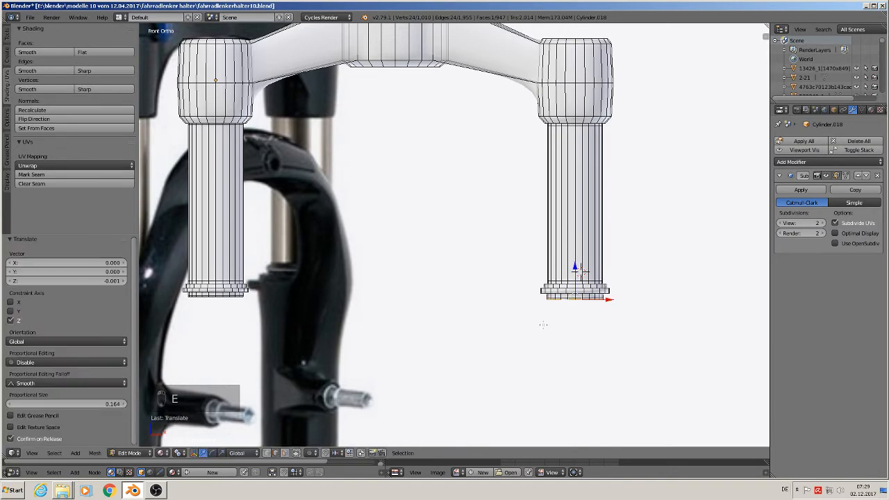
Step: Return to Object Mode and move the finished fork crown up by about 0.179 along Z
{"action": "key", "text": "Tab"}
{"action": "scroll", "coordinate": [526, 327], "scroll_direction": "down", "scroll_amount": 3}
{"action": "scroll", "coordinate": [508, 339], "scroll_direction": "up", "scroll_amount": 1}
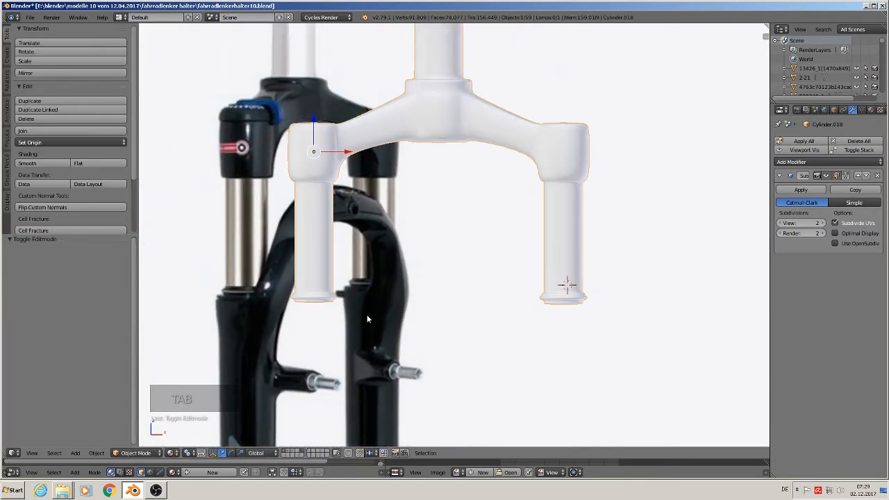
{"action": "middle_click_drag", "start_coordinate": [419, 329], "coordinate": [450, 342]}
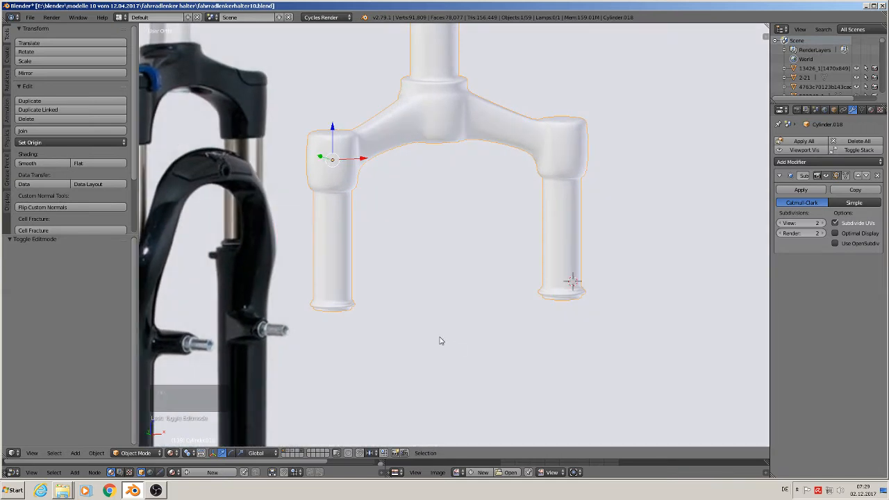
{"action": "scroll", "coordinate": [439, 337], "scroll_direction": "down", "scroll_amount": 3}
{"action": "scroll", "coordinate": [435, 343], "scroll_direction": "down", "scroll_amount": 3}
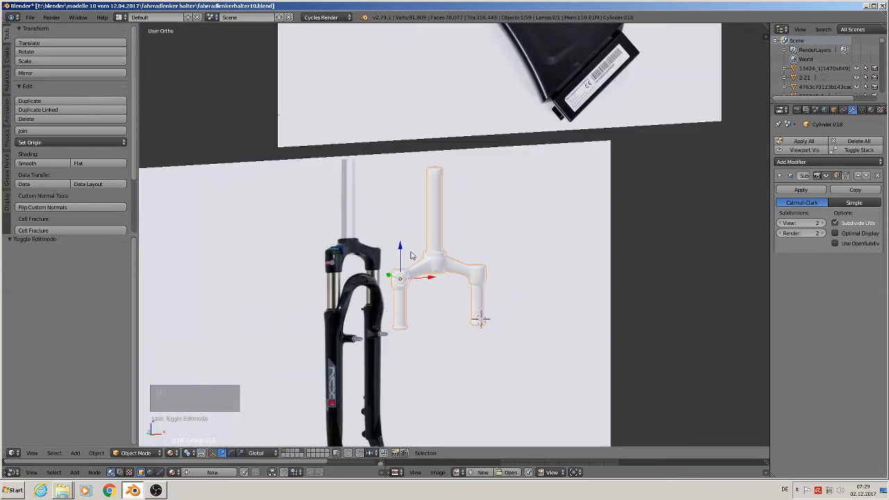
{"action": "left_click_drag", "start_coordinate": [401, 249], "coordinate": [407, 199]}
{"action": "key", "text": "KP_1"}
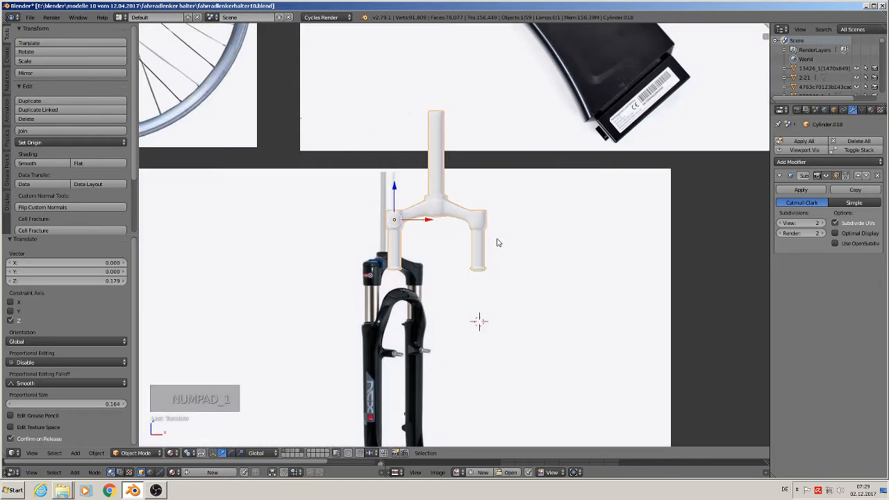
Step: Add a 24-vertex cylinder on the lower part of the reference fork's left leg and scale it down to the leg's width
{"action": "middle_click_drag", "start_coordinate": [497, 339], "coordinate": [389, 235], "text": "shift"}
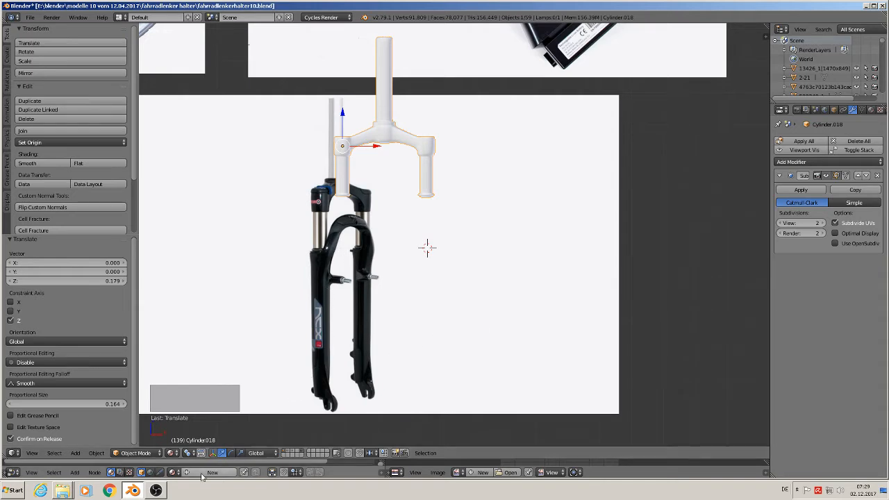
{"action": "left_click", "coordinate": [318, 375]}
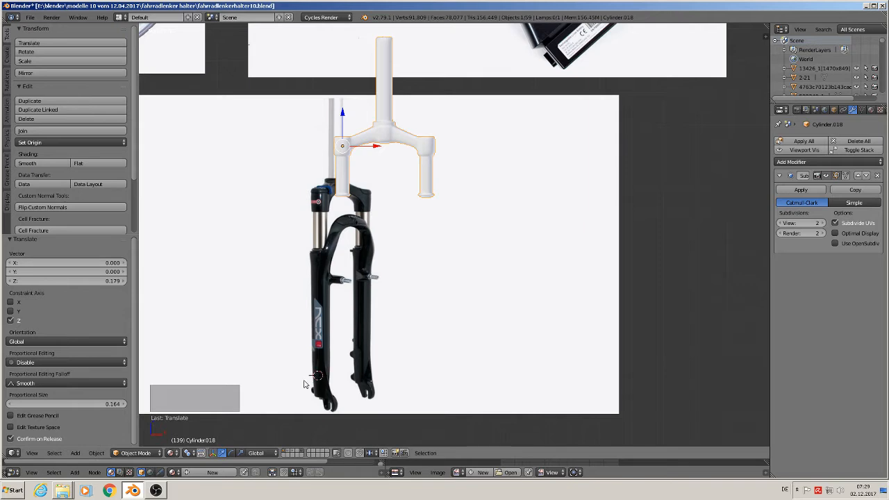
{"action": "left_click", "coordinate": [77, 453]}
{"action": "mouse_move", "coordinate": [87, 442]}
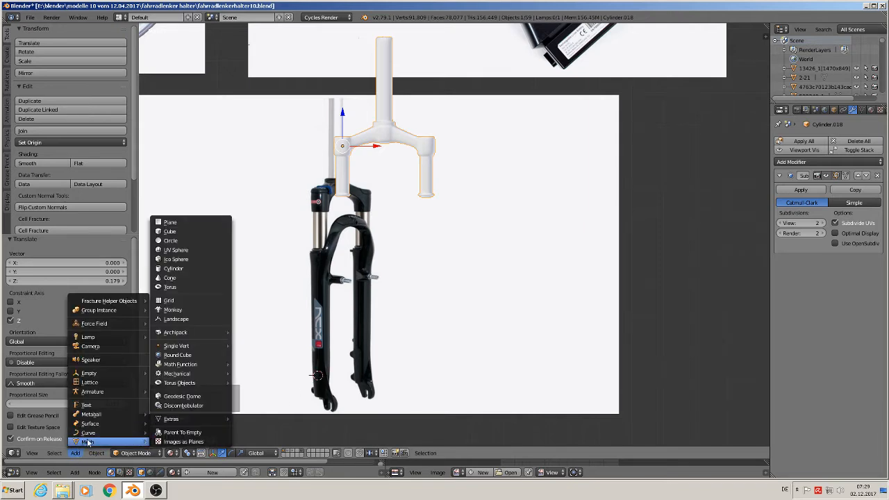
{"action": "left_click", "coordinate": [194, 270]}
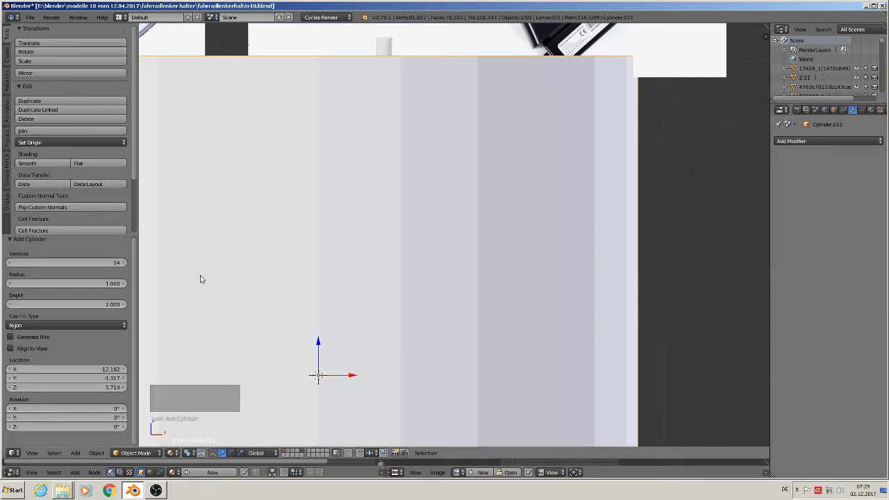
{"action": "key", "text": "s"}
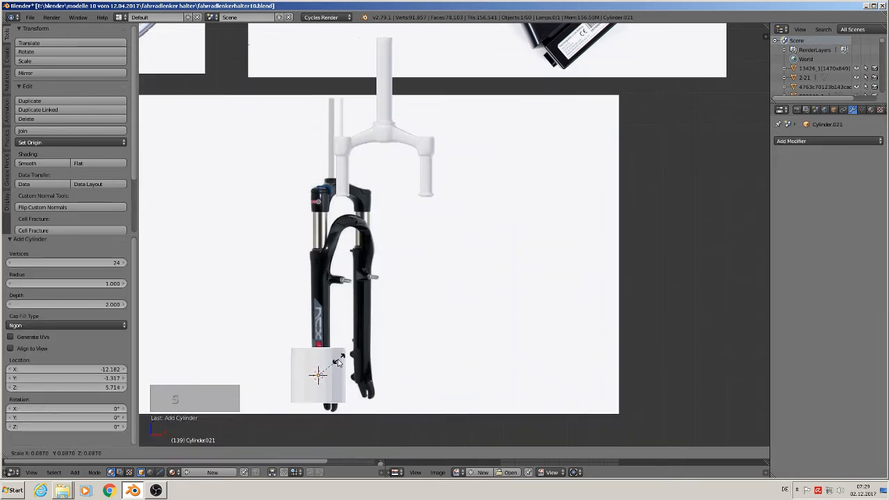
{"action": "left_click", "coordinate": [320, 370]}
{"action": "key", "text": "s"}
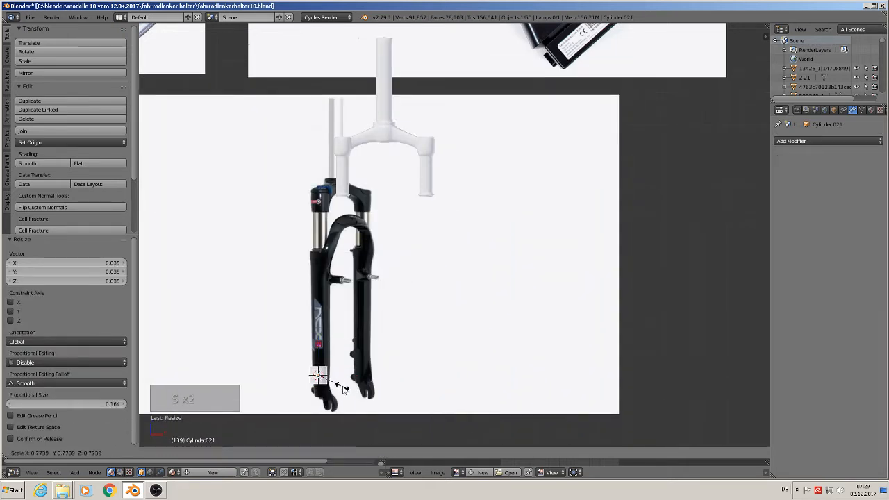
{"action": "left_click", "coordinate": [321, 375]}
Step: Move the cylinder up the reference leg, stretch it along Z, and raise it by about 0.083 to cover the leg's straight section
{"action": "left_click_drag", "start_coordinate": [319, 359], "coordinate": [339, 346]}
{"action": "key", "text": "KP_1"}
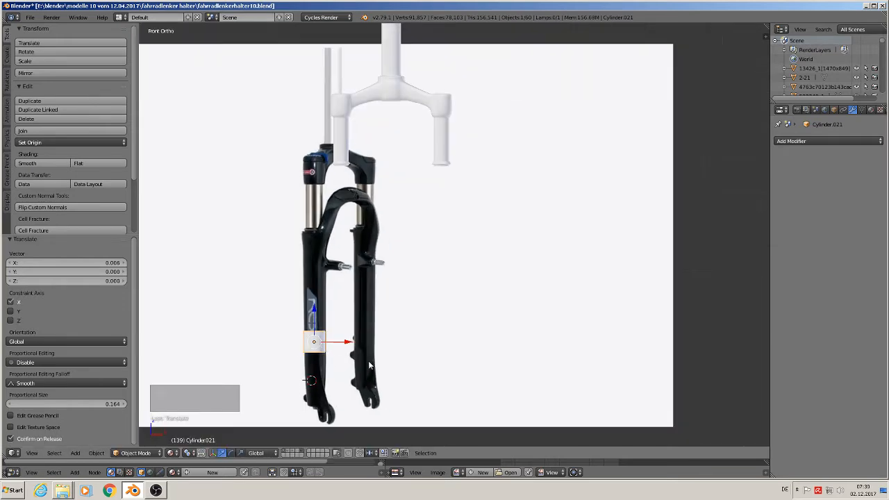
{"action": "key", "text": "s"}
{"action": "key", "text": "z"}
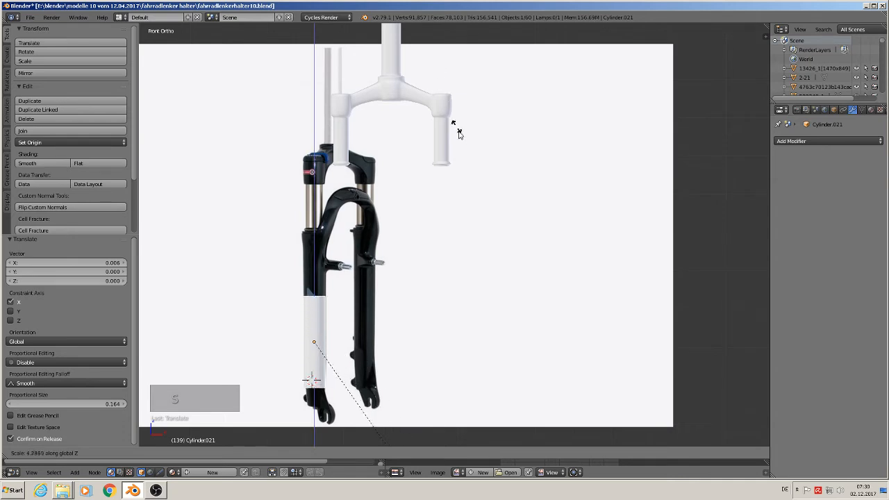
{"action": "left_click", "coordinate": [456, 209]}
{"action": "left_click_drag", "start_coordinate": [315, 311], "coordinate": [315, 278]}
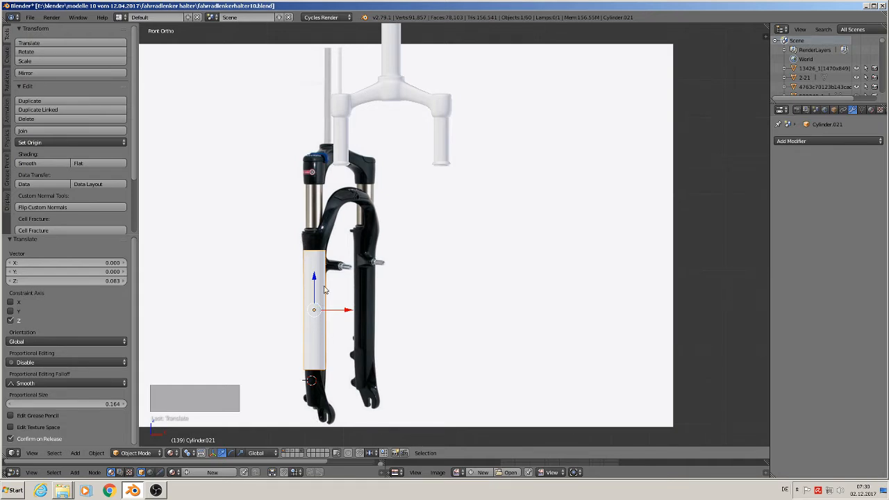
Step: In Edit Mode, move the whole cylinder by -0.100 along Y, in front of the reference image
{"action": "scroll", "coordinate": [325, 289], "scroll_direction": "up", "scroll_amount": 3}
{"action": "key", "text": "Tab"}
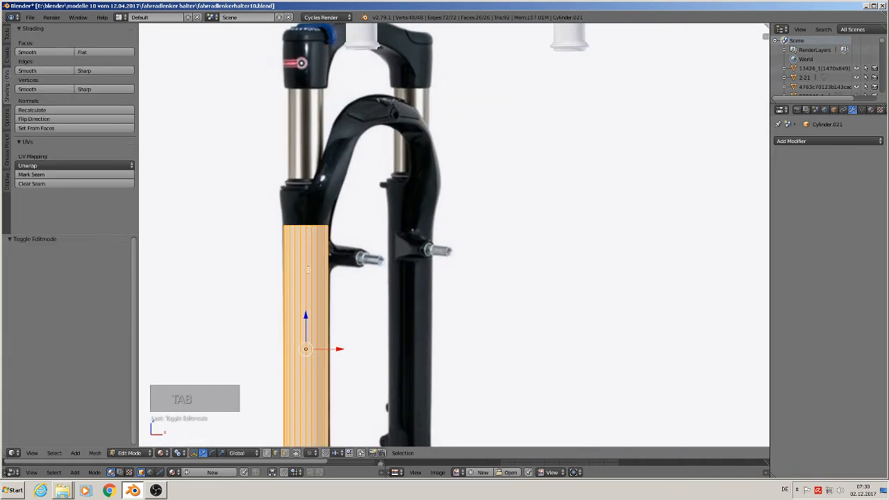
{"action": "middle_click_drag", "start_coordinate": [308, 269], "coordinate": [351, 315]}
{"action": "left_click_drag", "start_coordinate": [275, 341], "coordinate": [342, 364]}
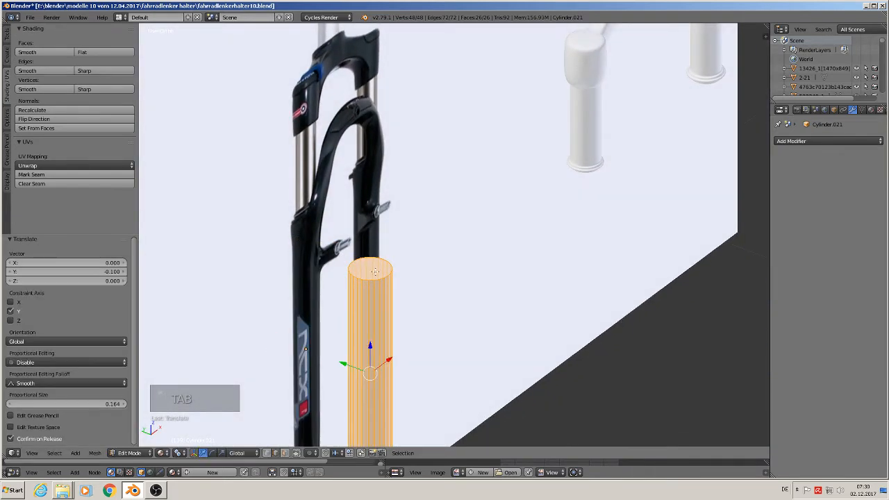
Step: Select the cylinder's top face, extrude it up by about 0.046 along Z, and scale it outward to 1.265 as a flared collar
{"action": "left_click", "coordinate": [285, 453]}
{"action": "right_click", "coordinate": [375, 264]}
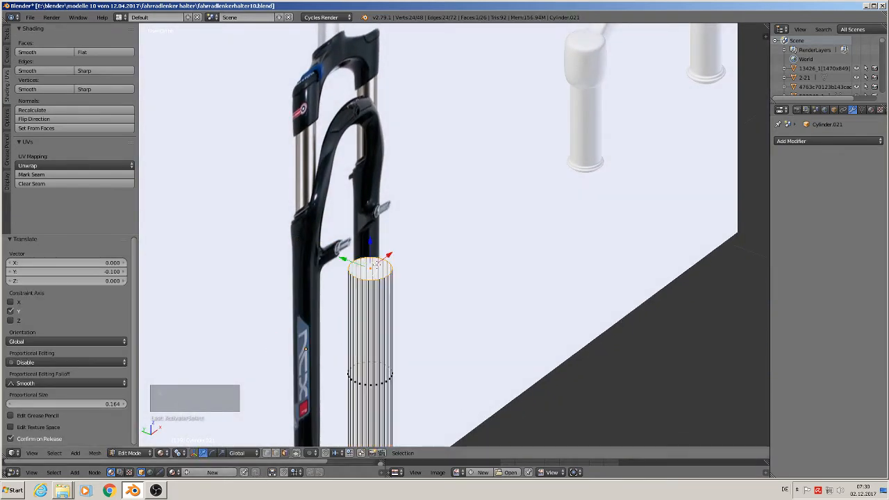
{"action": "key", "text": "KP_1"}
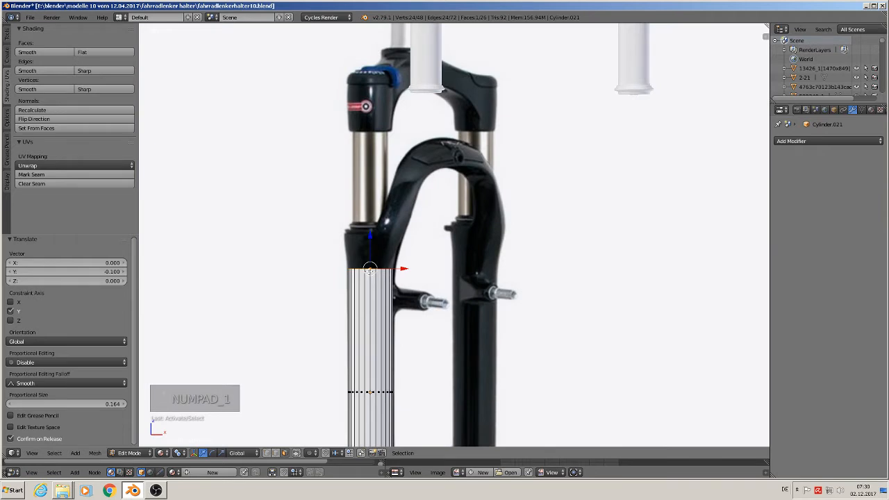
{"action": "key", "text": "e"}
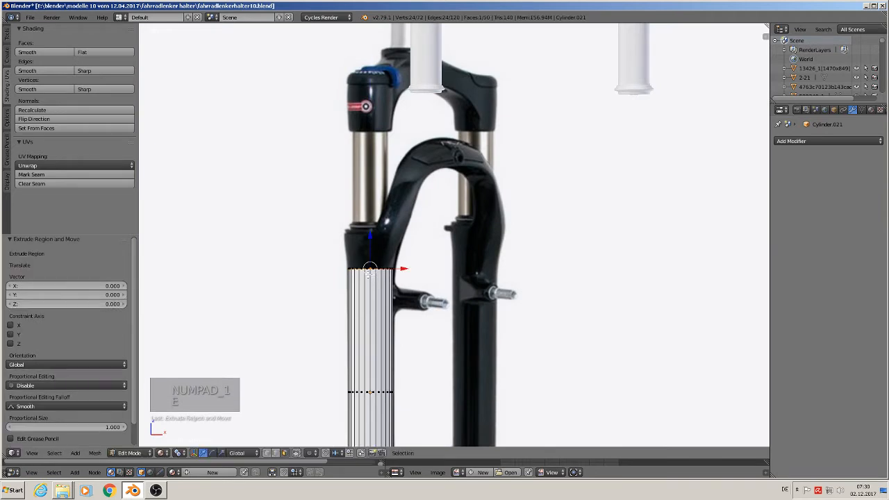
{"action": "left_click", "coordinate": [375, 199]}
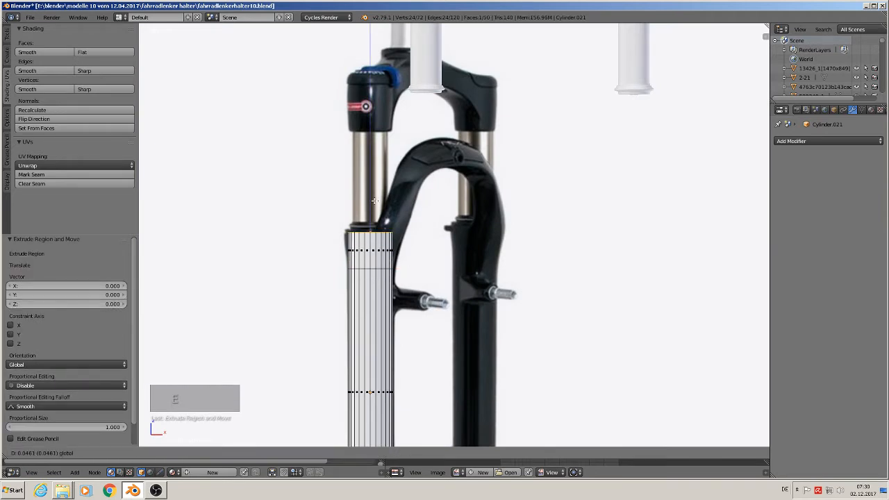
{"action": "key", "text": "s"}
{"action": "left_click", "coordinate": [487, 250]}
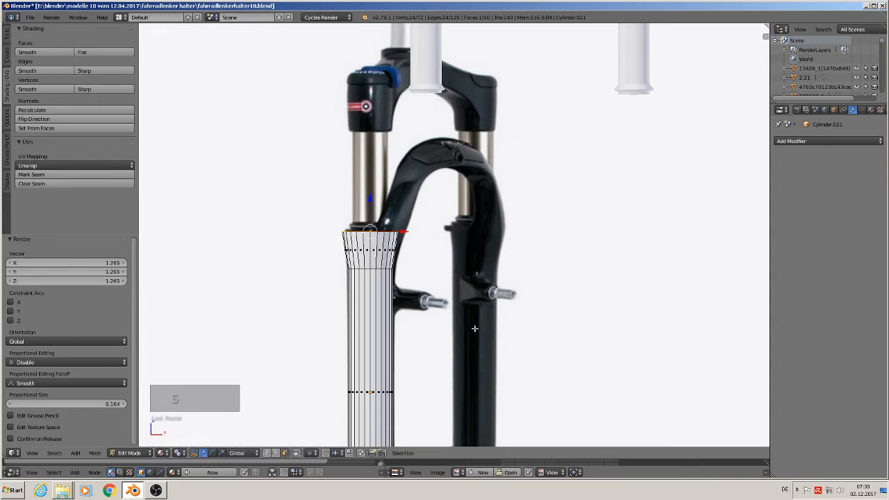
Step: Select the cylinder's bottom face, extrude it down by 0.097 along Z, and scale it inward to 0.681 as a tapered leg end
{"action": "scroll", "coordinate": [476, 328], "scroll_direction": "down", "scroll_amount": 3}
{"action": "middle_click_drag", "start_coordinate": [475, 362], "coordinate": [480, 209], "text": "shift"}
{"action": "scroll", "coordinate": [480, 209], "scroll_direction": "up", "scroll_amount": 1}
{"action": "middle_click_drag", "start_coordinate": [472, 278], "coordinate": [478, 245]}
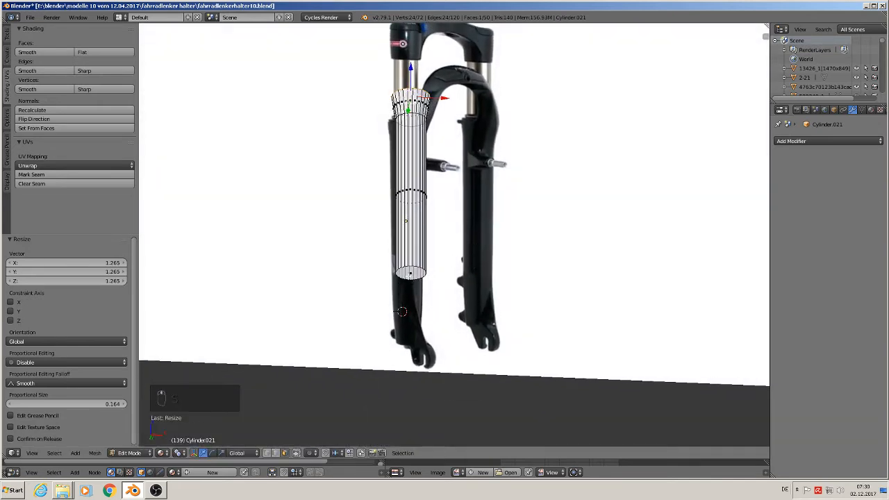
{"action": "right_click", "coordinate": [435, 278]}
{"action": "key", "text": "KP_1"}
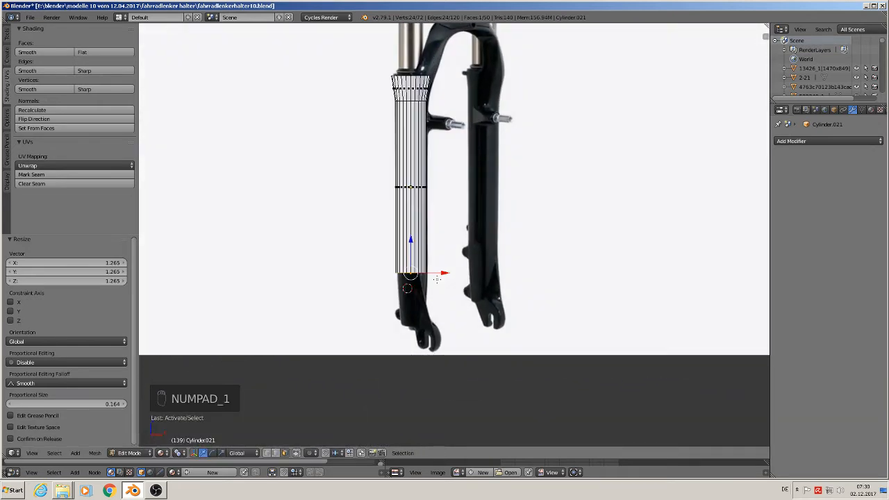
{"action": "key", "text": "e"}
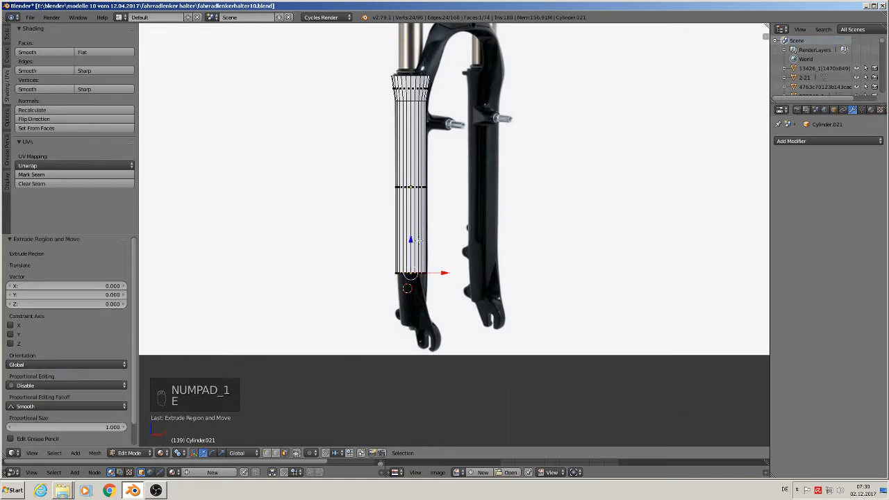
{"action": "left_click", "coordinate": [416, 245]}
{"action": "left_click_drag", "start_coordinate": [414, 243], "coordinate": [419, 296]}
{"action": "key", "text": "s"}
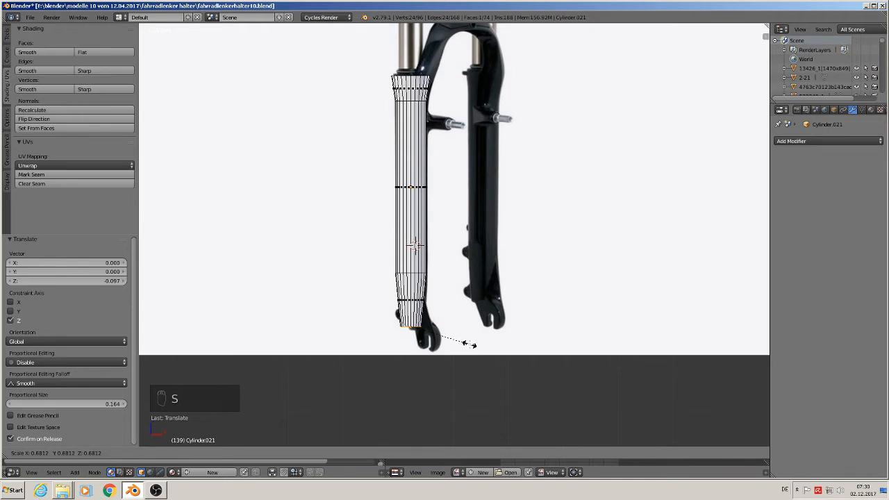
{"action": "left_click", "coordinate": [467, 344]}
{"action": "scroll", "coordinate": [439, 341], "scroll_direction": "up", "scroll_amount": 4}
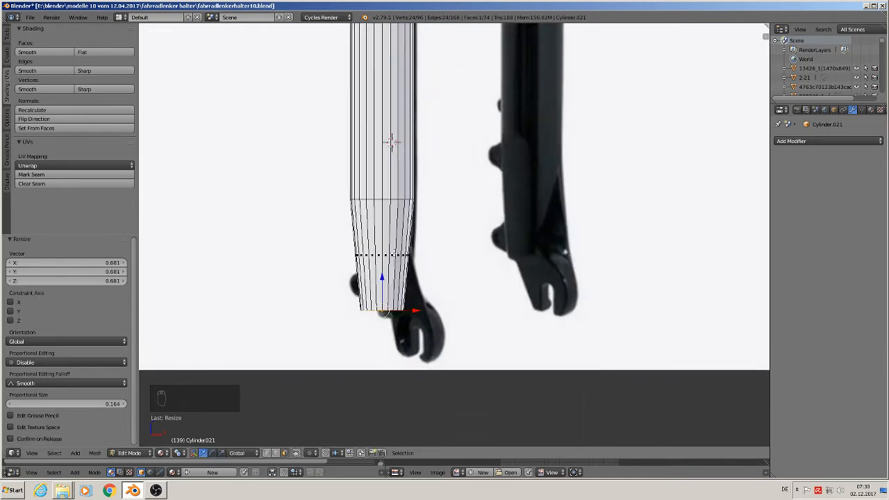
Step: Add a centred loop cut around the tapered leg end and scale it outward to 1.178
{"action": "key", "text": "ctrl+r"}
{"action": "left_click", "coordinate": [394, 255]}
{"action": "right_click", "coordinate": [394, 254]}
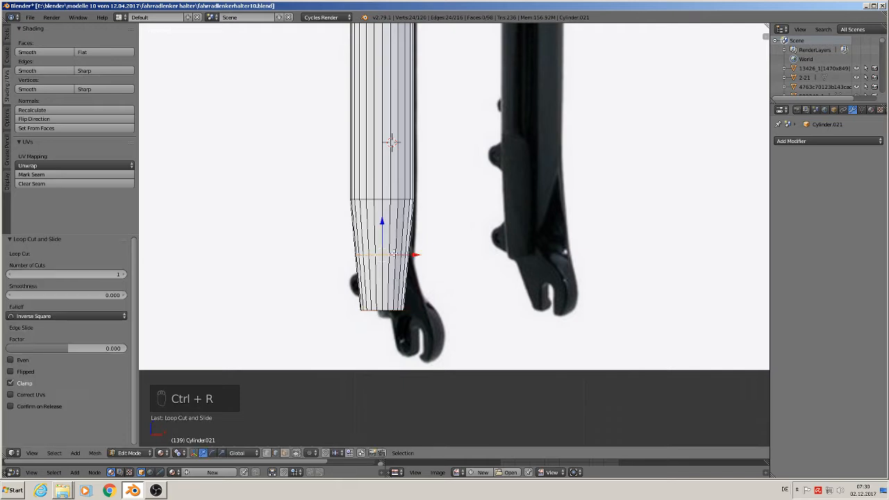
{"action": "key", "text": "s"}
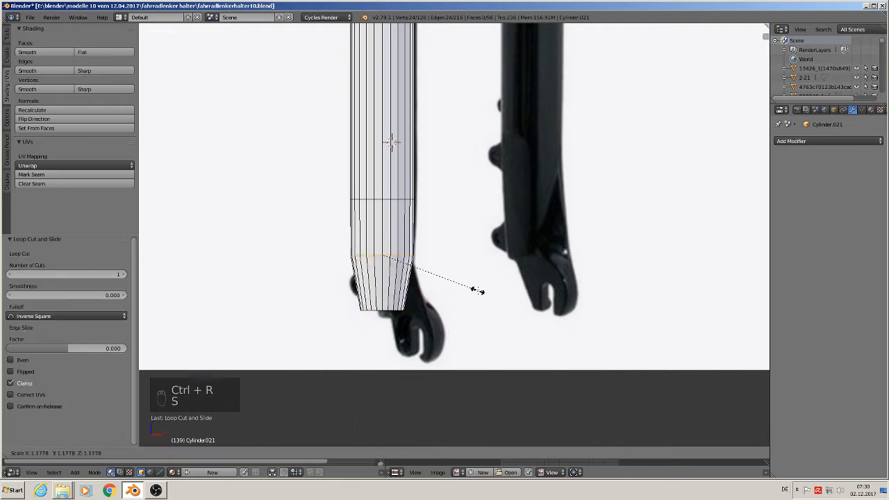
{"action": "left_click", "coordinate": [477, 292]}
Step: Bevel the new edge loop with 3 segments and an amount of 0.233, finishing in Object Mode
{"action": "key", "text": "ctrl+b"}
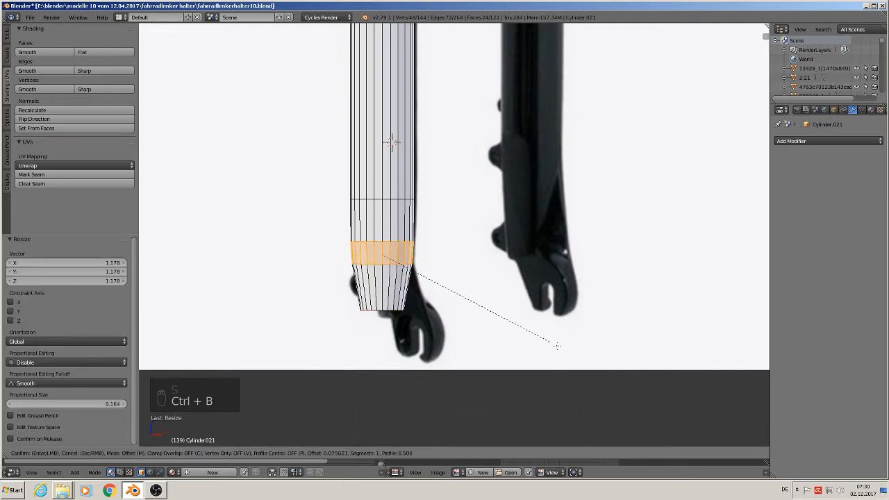
{"action": "scroll", "coordinate": [660, 430], "scroll_direction": "up", "scroll_amount": 1}
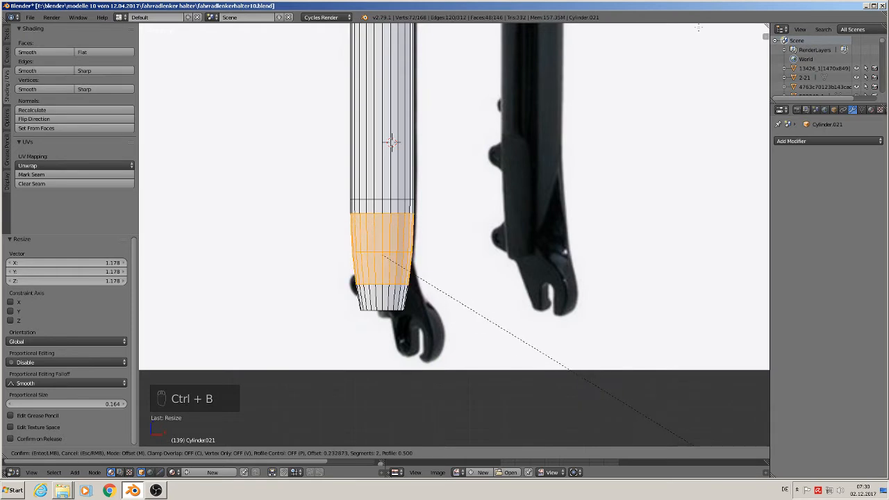
{"action": "left_click", "coordinate": [507, 313]}
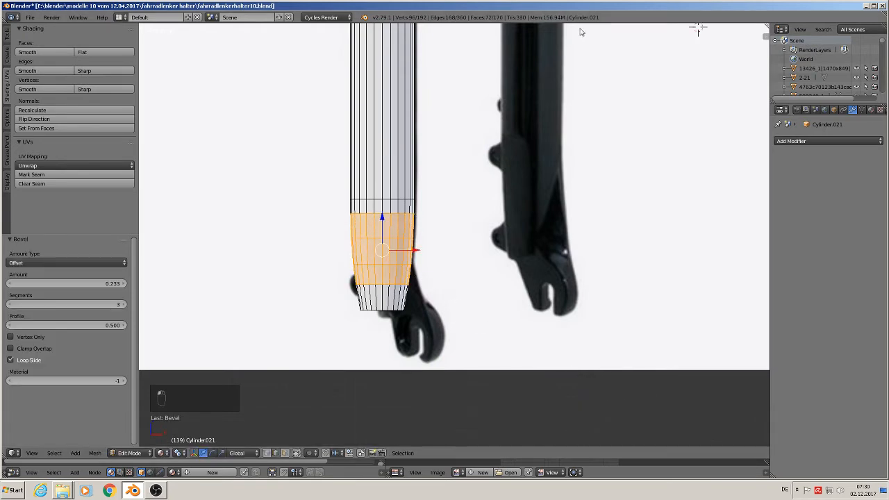
{"action": "key", "text": "Tab"}
Step: Move the lower leg by -0.115 along X, clear of the reference fork
{"action": "scroll", "coordinate": [390, 231], "scroll_direction": "down", "scroll_amount": 5}
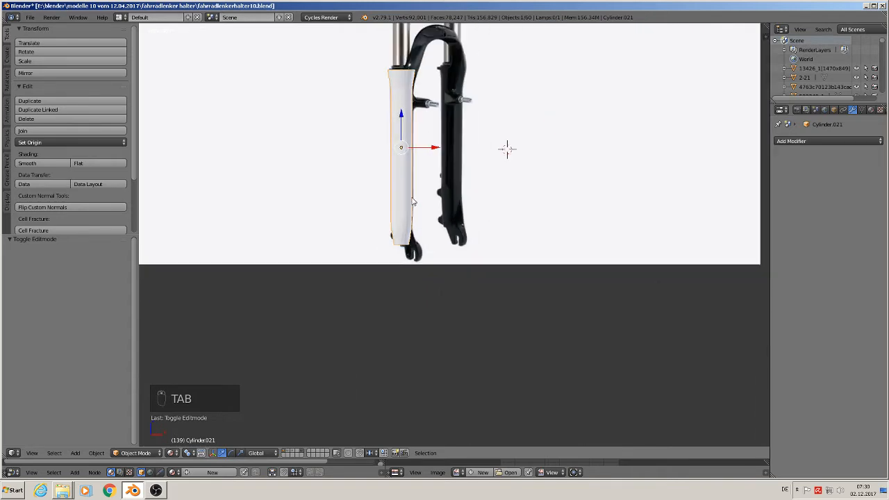
{"action": "key", "text": "g"}
{"action": "key", "text": "x"}
{"action": "left_click", "coordinate": [387, 153]}
{"action": "scroll", "coordinate": [432, 187], "scroll_direction": "up", "scroll_amount": 2}
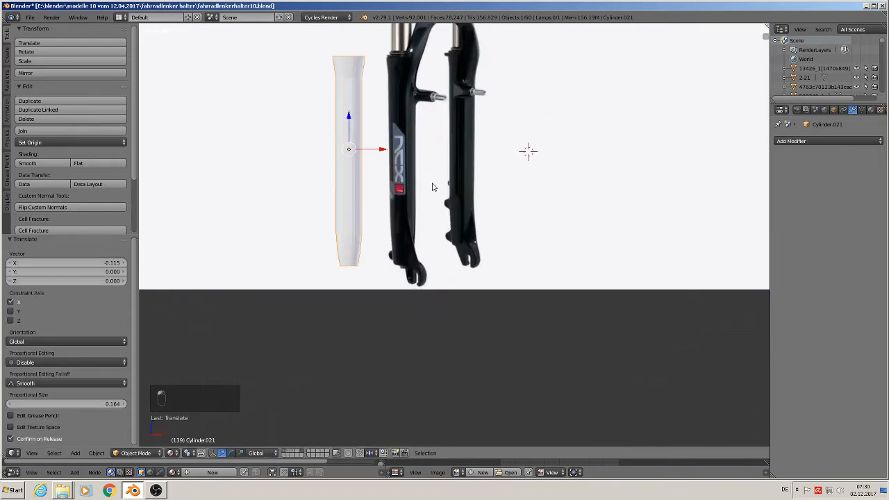
{"action": "middle_click_drag", "start_coordinate": [327, 129], "coordinate": [298, 180], "text": "shift"}
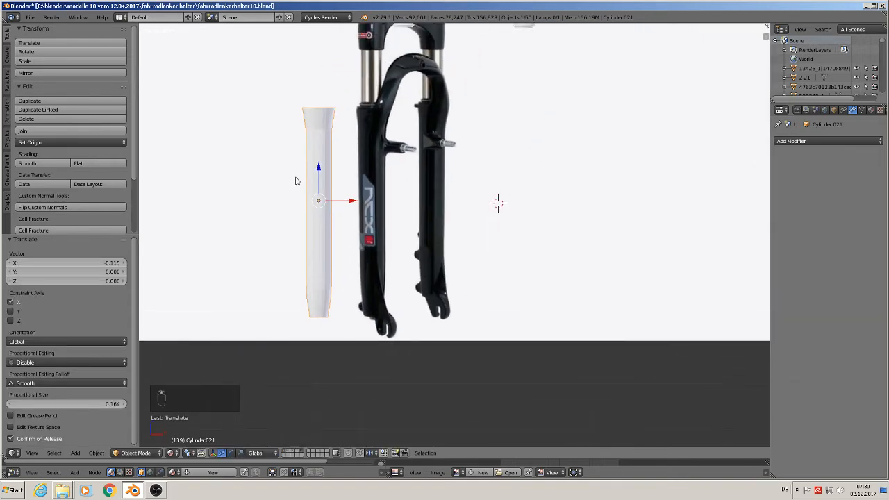
Step: Shade the lower leg smooth and add a Subdivision Surface modifier with a view level of 2
{"action": "left_click", "coordinate": [34, 164]}
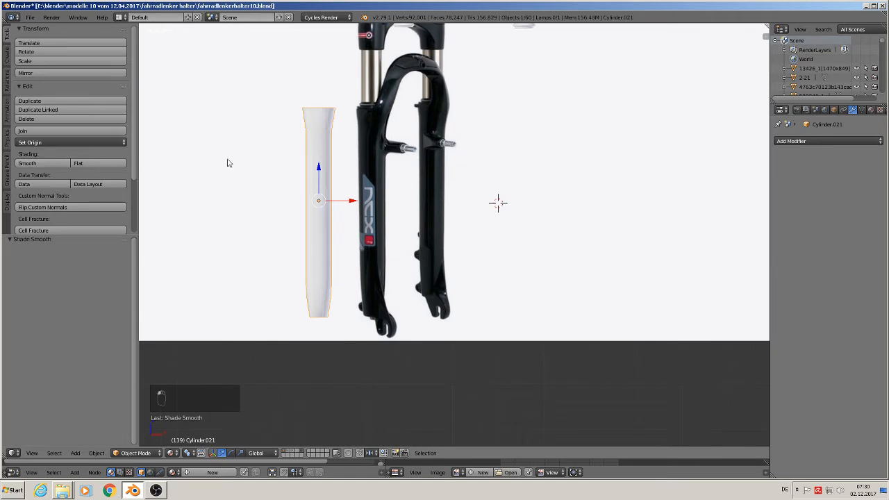
{"action": "left_click", "coordinate": [827, 141]}
{"action": "left_click", "coordinate": [725, 297]}
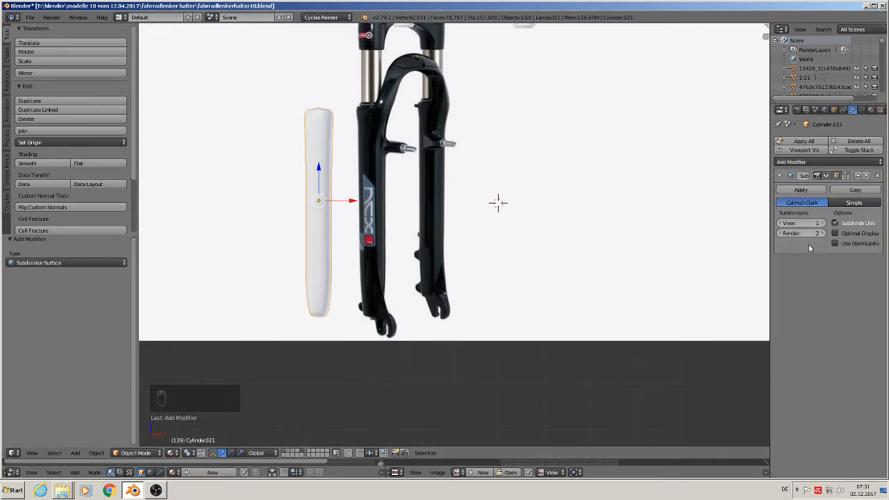
Step: In Edit Mode, add a loop cut to the flared collar, sliding it close to the top rim with a factor of -0.897
{"action": "key", "text": "Tab"}
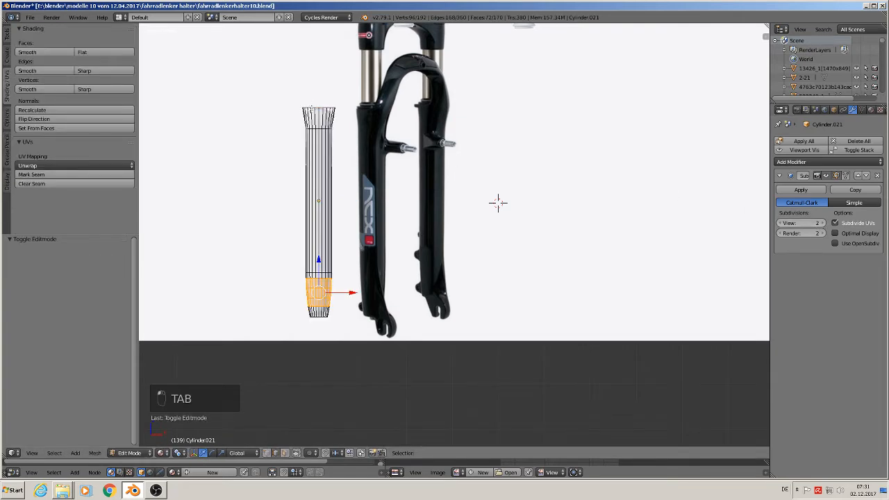
{"action": "scroll", "coordinate": [498, 202], "scroll_direction": "up", "scroll_amount": 3}
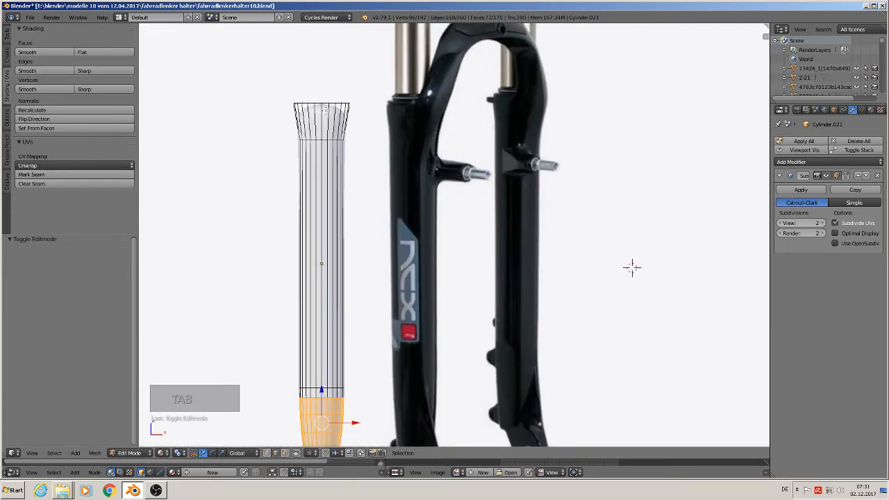
{"action": "key", "text": "ctrl+r"}
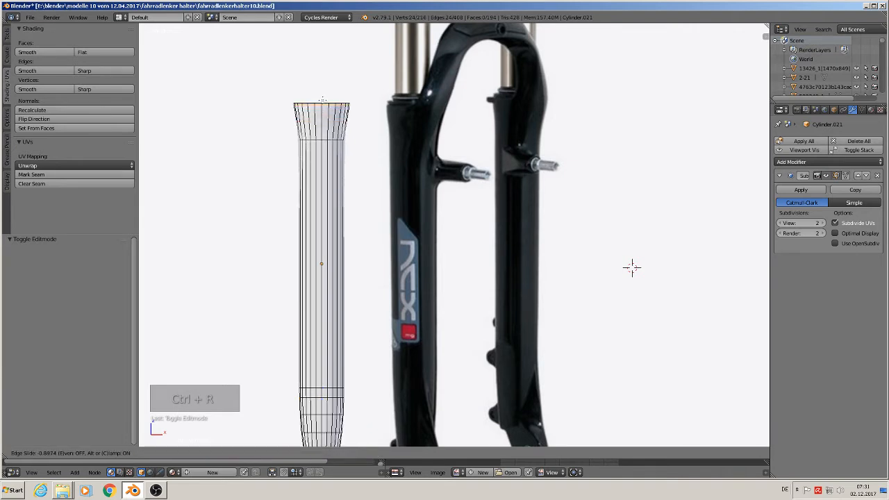
{"action": "left_click", "coordinate": [368, 253]}
{"action": "scroll", "coordinate": [367, 252], "scroll_direction": "down", "scroll_amount": 3}
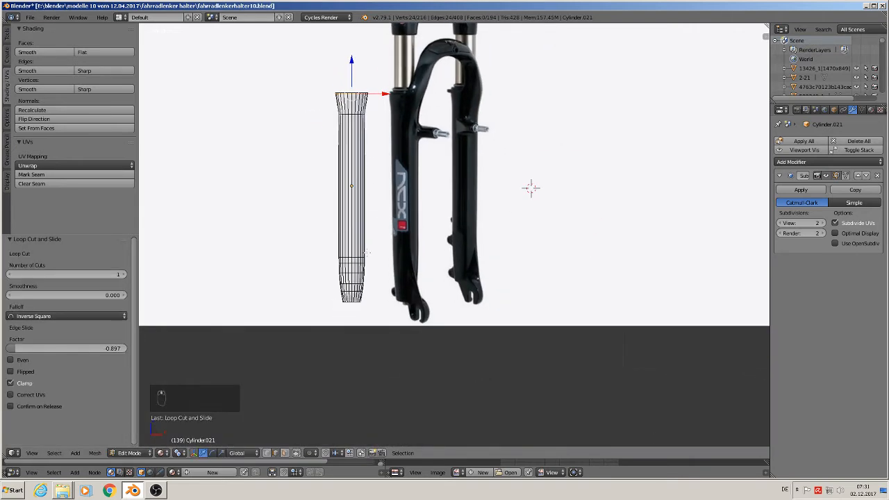
Step: Add a loop cut close to the bottom edge of the tapered leg end, with a slide factor of -0.601
{"action": "scroll", "coordinate": [651, 140], "scroll_direction": "up", "scroll_amount": 3}
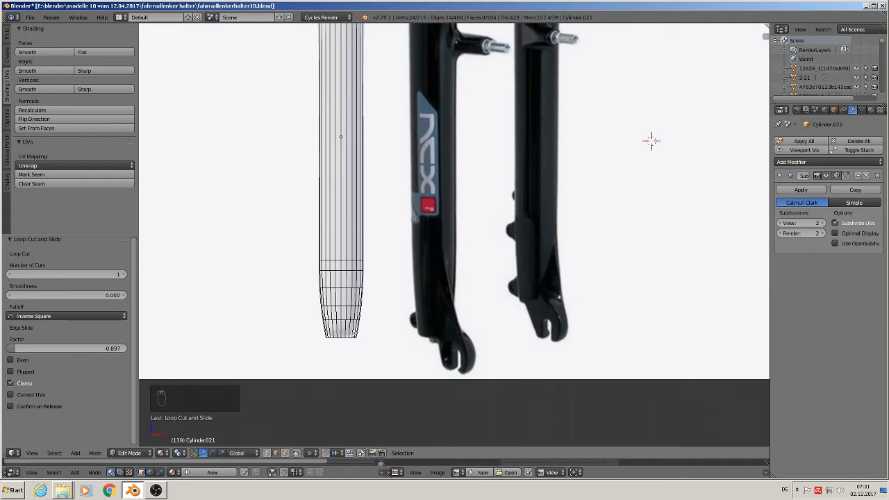
{"action": "key", "text": "ctrl+r"}
{"action": "left_click", "coordinate": [353, 332]}
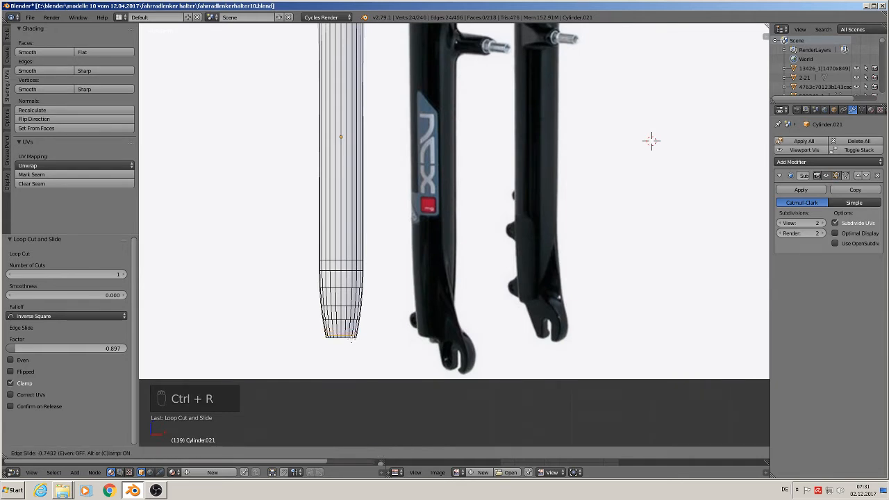
{"action": "left_click", "coordinate": [652, 140]}
{"action": "scroll", "coordinate": [563, 194], "scroll_direction": "down", "scroll_amount": 4}
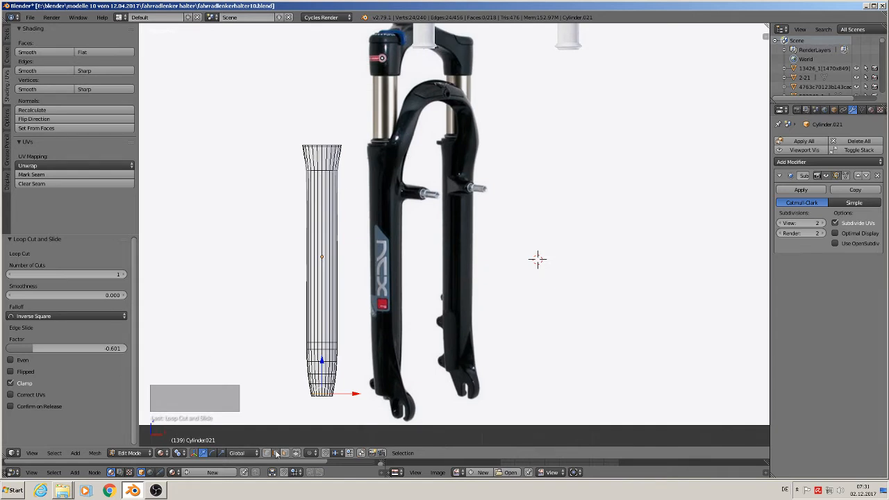
{"action": "key", "text": "a"}
{"action": "scroll", "coordinate": [289, 244], "scroll_direction": "up", "scroll_amount": 2}
{"action": "scroll", "coordinate": [289, 244], "scroll_direction": "up", "scroll_amount": 1}
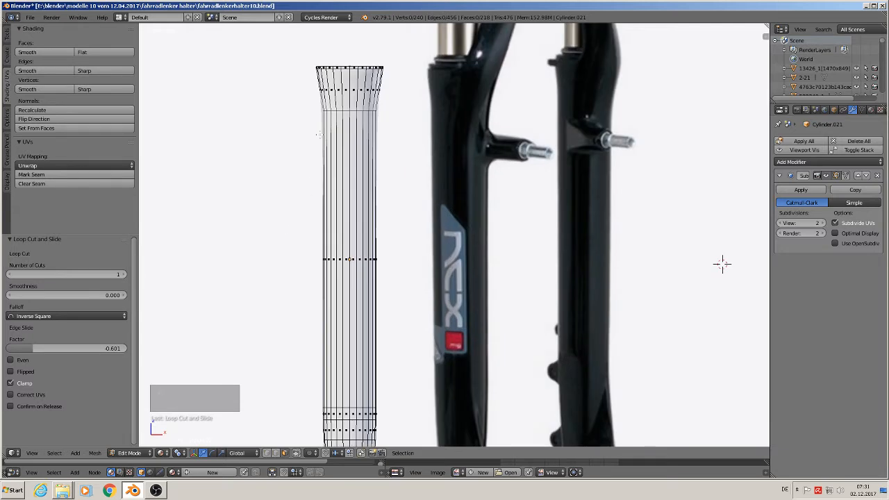
{"action": "right_click", "coordinate": [341, 91]}
{"action": "right_click", "coordinate": [345, 91], "text": "shift"}
{"action": "right_click", "coordinate": [350, 91], "text": "shift"}
{"action": "right_click", "coordinate": [360, 91], "text": "shift"}
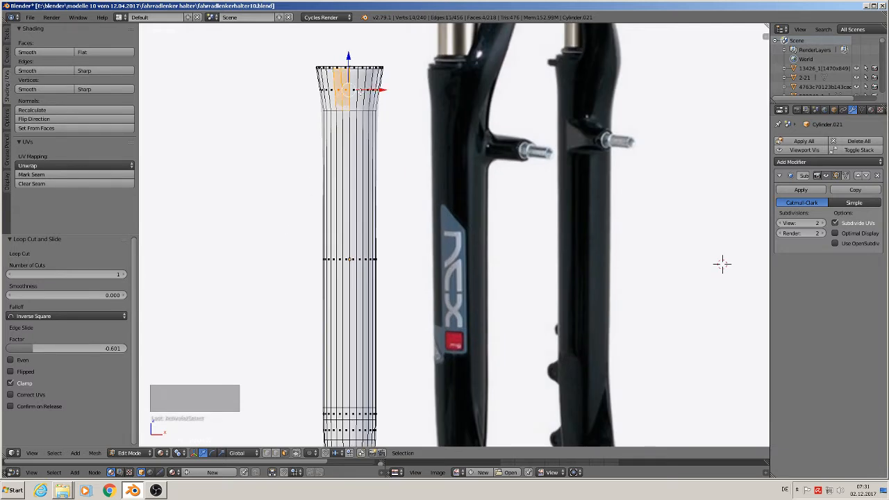
{"action": "right_click", "coordinate": [353, 91], "text": "shift"}
{"action": "right_click", "coordinate": [359, 90], "text": "shift"}
Step: Select five adjacent faces on the front of the flared collar, extrude them, and pull them forward along Y as a block
{"action": "right_click", "coordinate": [344, 87]}
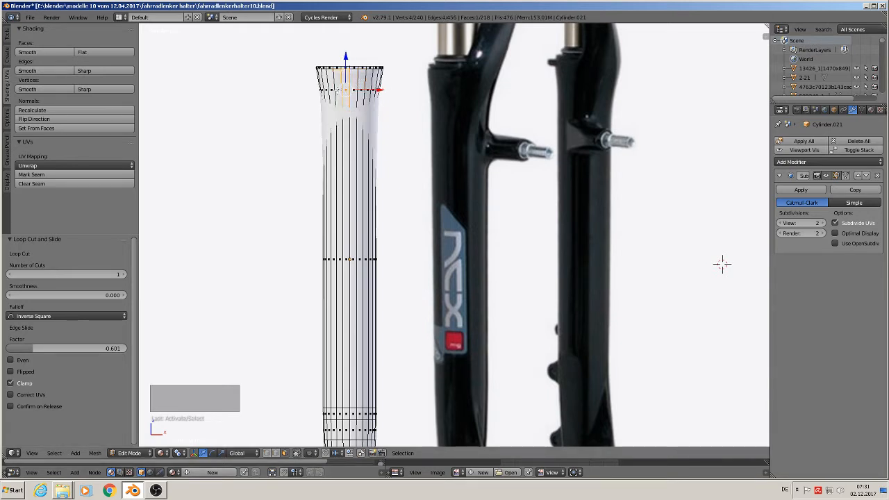
{"action": "right_click", "coordinate": [338, 90], "text": "shift"}
{"action": "right_click", "coordinate": [354, 90], "text": "shift"}
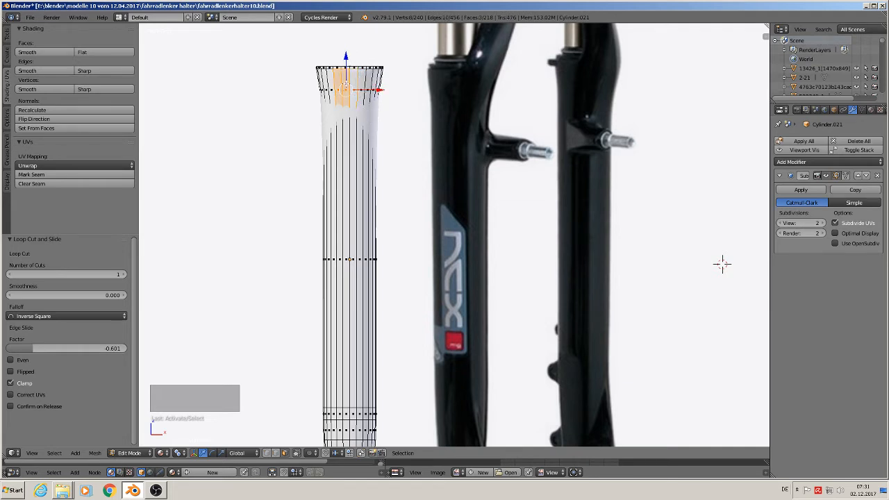
{"action": "right_click", "coordinate": [362, 87], "text": "shift"}
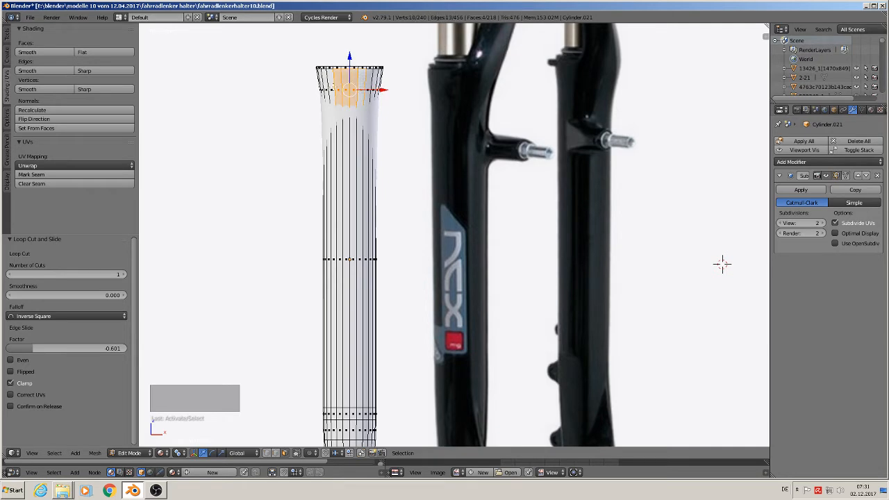
{"action": "right_click", "coordinate": [332, 89], "text": "shift"}
{"action": "middle_click_drag", "start_coordinate": [360, 121], "coordinate": [387, 236]}
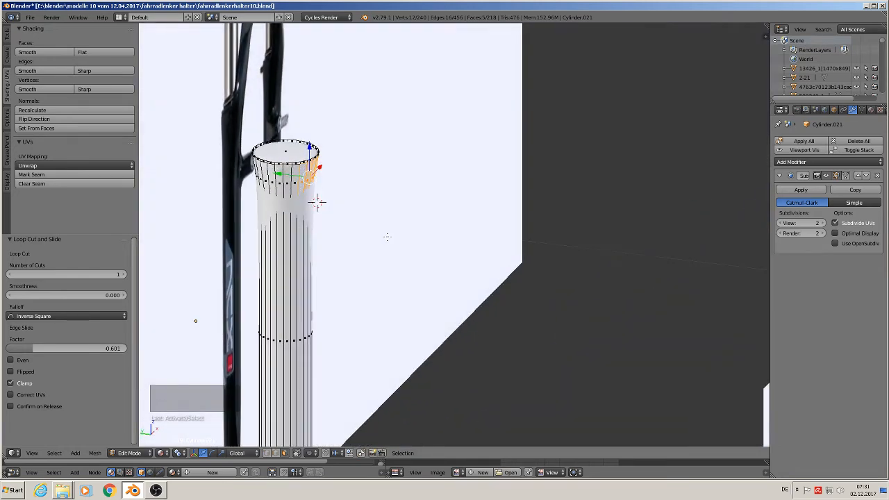
{"action": "key", "text": "e"}
{"action": "right_click", "coordinate": [345, 228]}
{"action": "key", "text": "g"}
{"action": "key", "text": "y"}
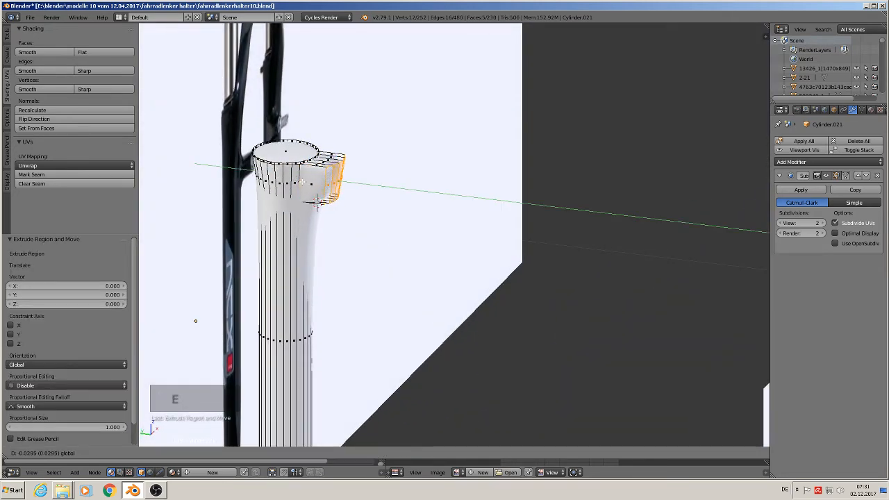
{"action": "key", "text": "Return"}
{"action": "left_click_drag", "start_coordinate": [303, 178], "coordinate": [310, 181]}
{"action": "middle_click_drag", "start_coordinate": [310, 180], "coordinate": [324, 180]}
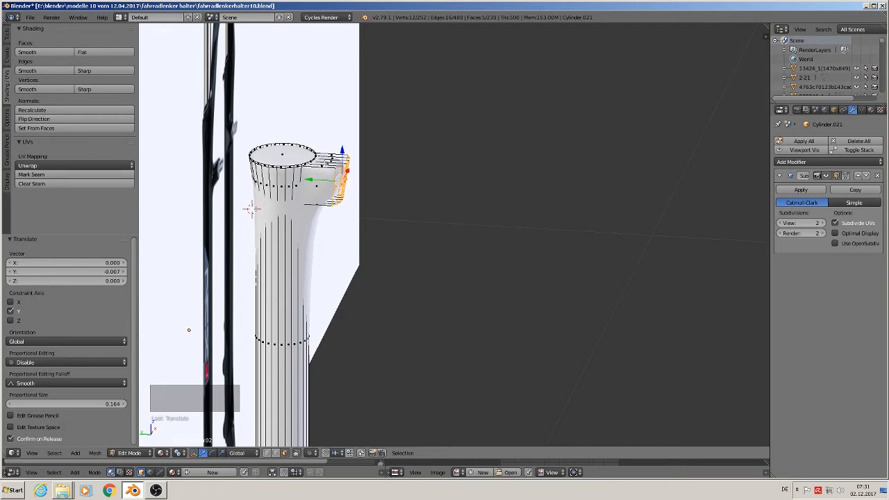
Step: Add a loop cut around the protruding block and move it by 0.005 along Y, towards the collar
{"action": "key", "text": "ctrl+r"}
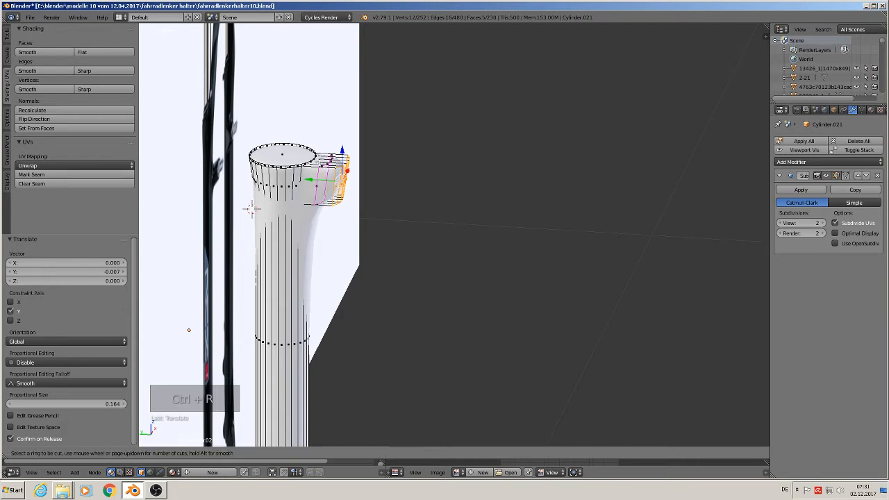
{"action": "left_click", "coordinate": [327, 169]}
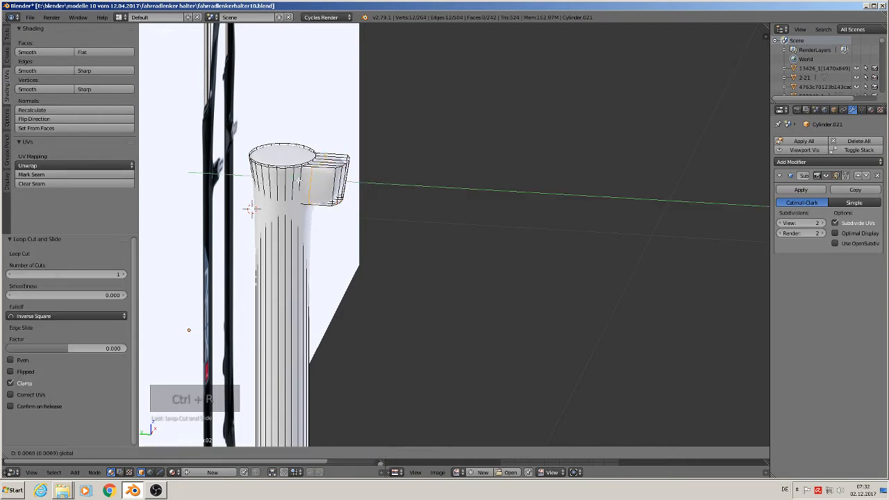
{"action": "left_click", "coordinate": [300, 180]}
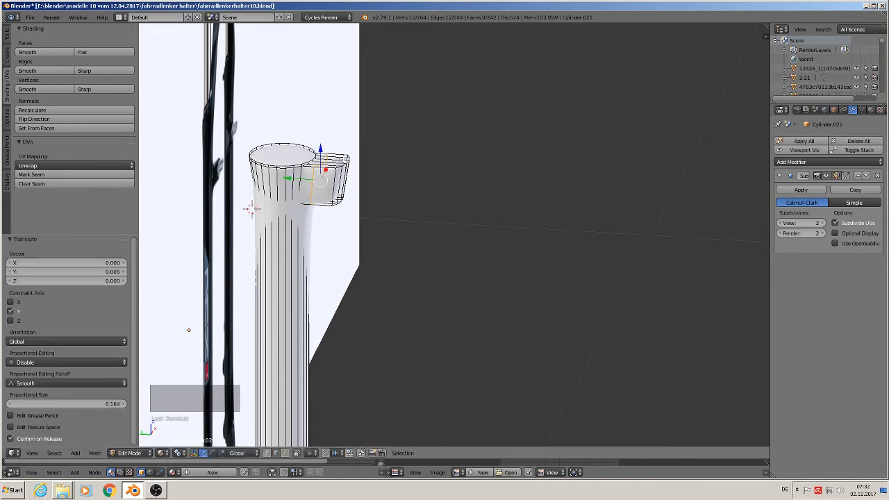
{"action": "middle_click_drag", "start_coordinate": [358, 182], "coordinate": [264, 166]}
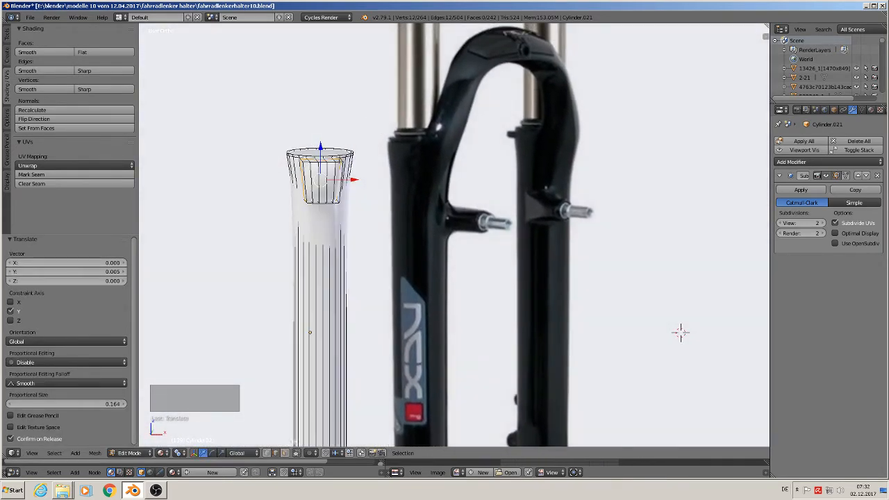
Step: Select the outer row of five faces on top of the protruding block and extrude it up by 0.044 along Z
{"action": "left_click", "coordinate": [286, 453]}
{"action": "middle_click_drag", "start_coordinate": [319, 178], "coordinate": [329, 195]}
{"action": "scroll", "coordinate": [324, 194], "scroll_direction": "up", "scroll_amount": 2}
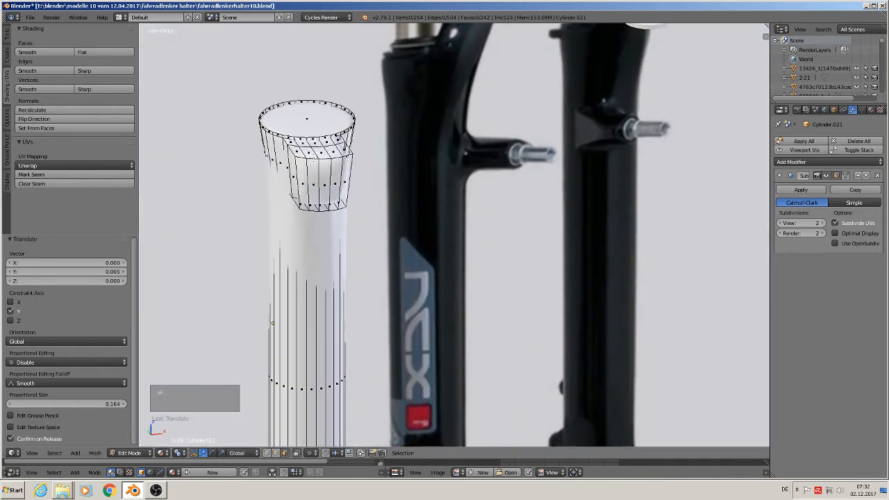
{"action": "right_click", "coordinate": [299, 151]}
{"action": "right_click", "coordinate": [346, 154], "text": "ctrl"}
{"action": "scroll", "coordinate": [655, 244], "scroll_direction": "down", "scroll_amount": 4}
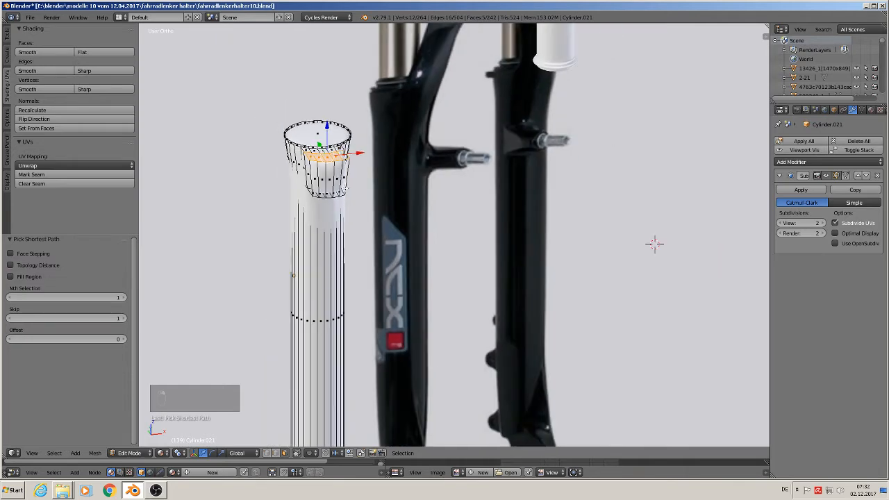
{"action": "key", "text": "KP_1"}
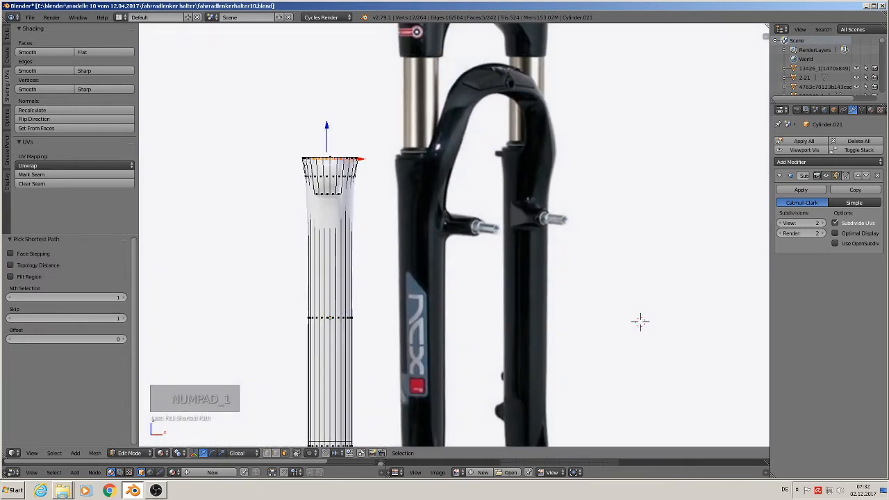
{"action": "key", "text": "e"}
{"action": "right_click", "coordinate": [324, 146]}
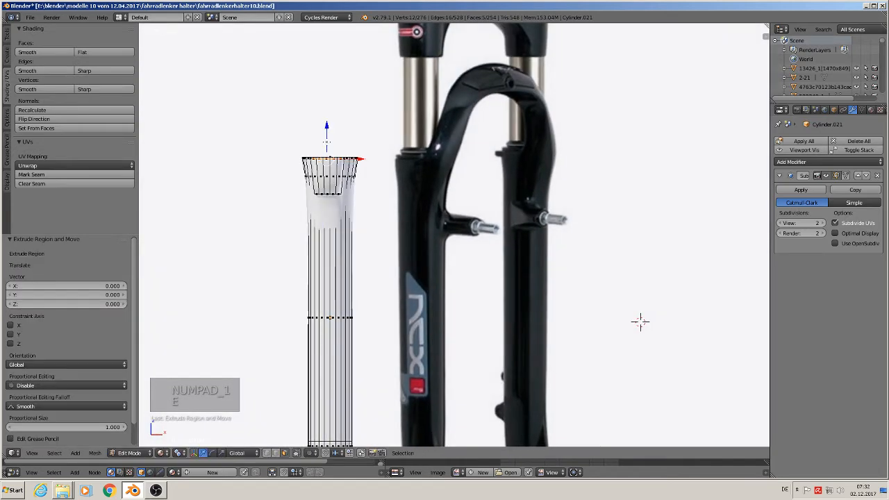
{"action": "left_click_drag", "start_coordinate": [331, 137], "coordinate": [331, 104]}
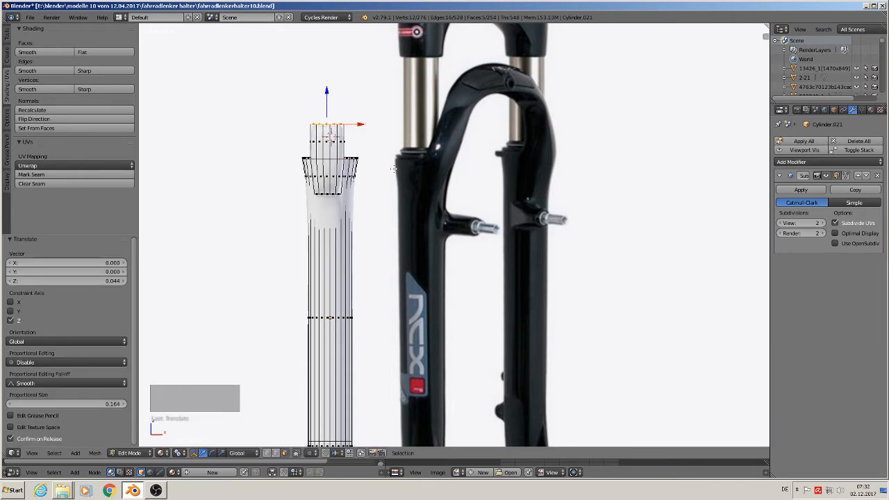
Step: Tilt the selected top faces of the arch's base by about 16° and move them 0.009 along X
{"action": "key", "text": "r"}
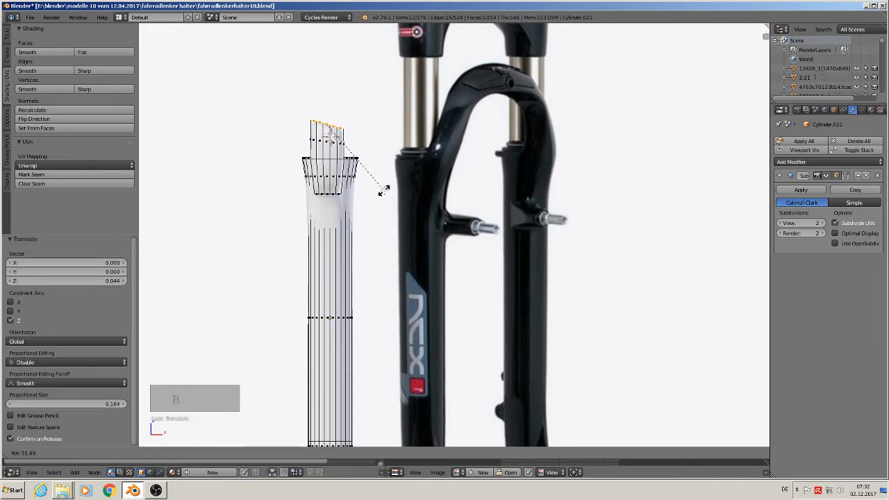
{"action": "left_click", "coordinate": [384, 191]}
{"action": "left_click_drag", "start_coordinate": [360, 125], "coordinate": [368, 125]}
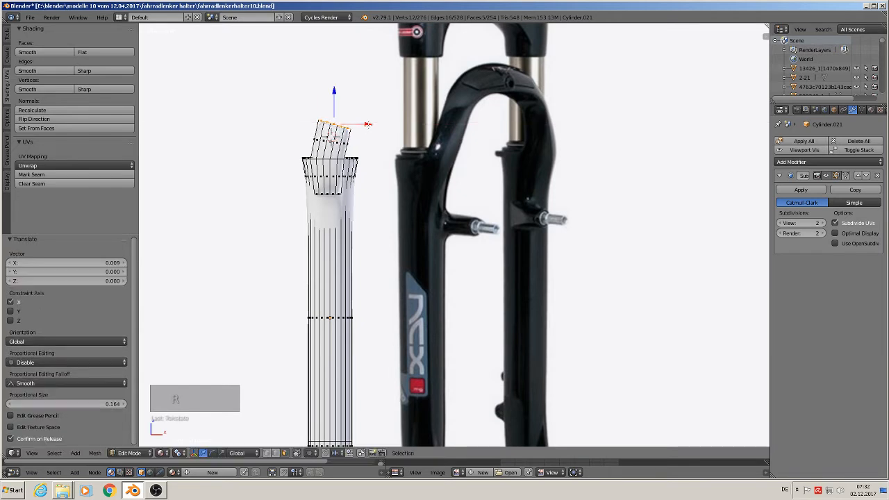
Step: Extrude the tilted end faces upward, shift them 0.045 along X, and rotate them 52° about Y
{"action": "key", "text": "e"}
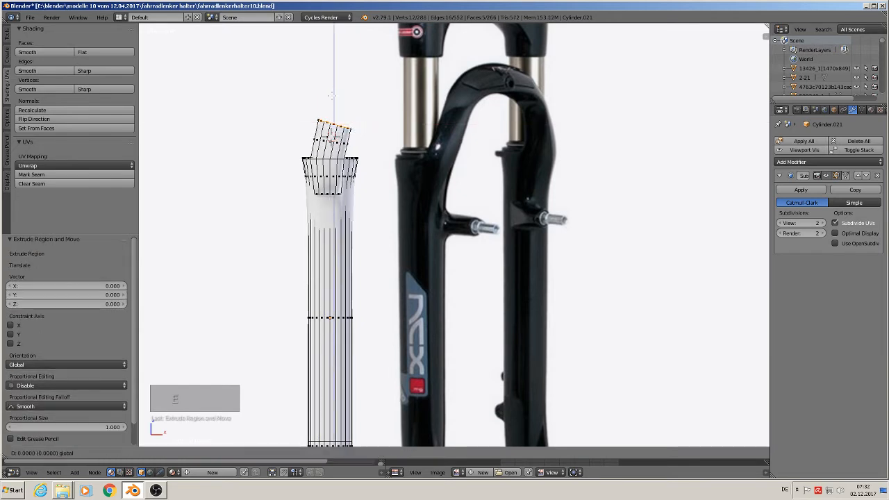
{"action": "left_click", "coordinate": [361, 88]}
{"action": "left_click_drag", "start_coordinate": [361, 88], "coordinate": [400, 104]}
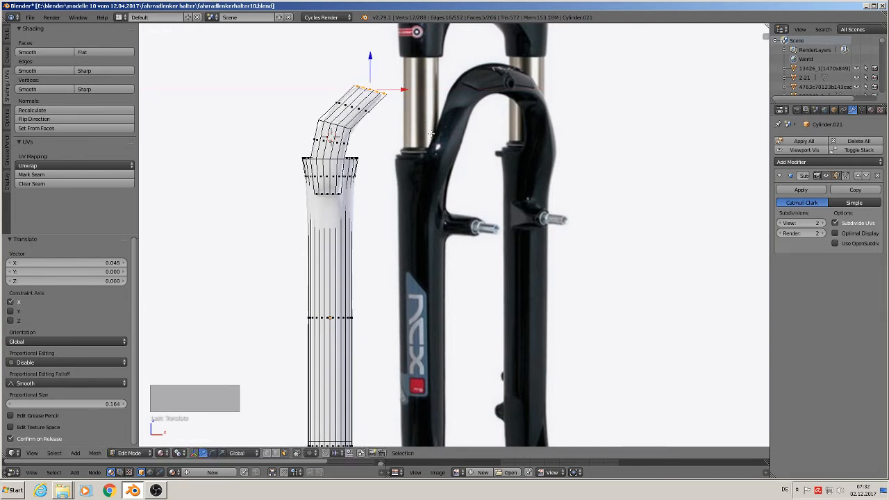
{"action": "key", "text": "r"}
{"action": "key", "text": "y"}
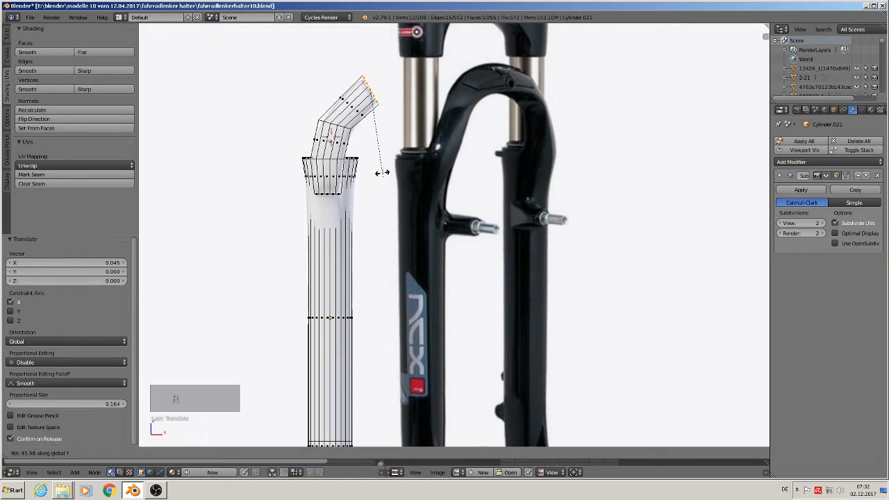
{"action": "left_click", "coordinate": [373, 172]}
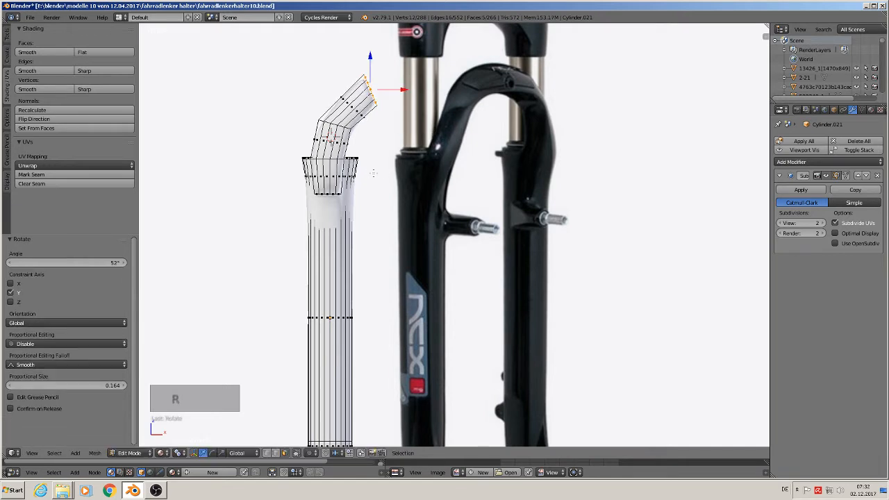
Step: Extrude the arch's end faces 0.080 along X and rotate them 22.9° so the end stands vertical
{"action": "key", "text": "e"}
{"action": "key", "text": "x"}
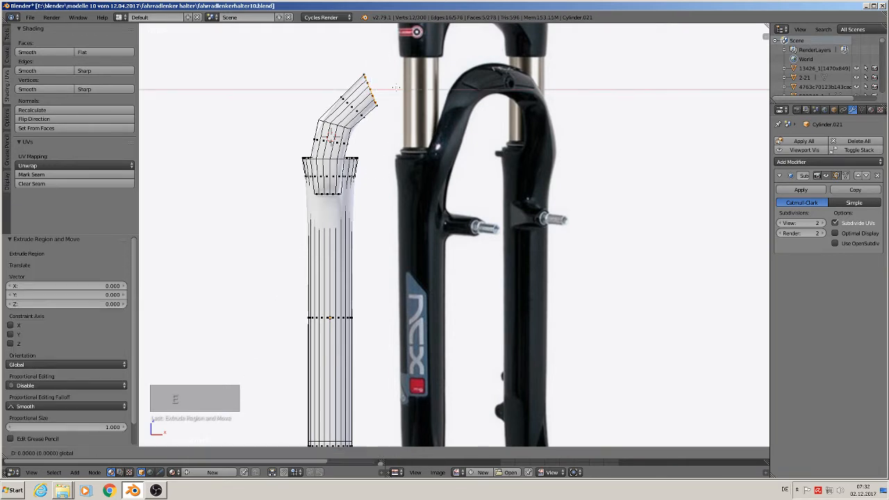
{"action": "left_click", "coordinate": [460, 93]}
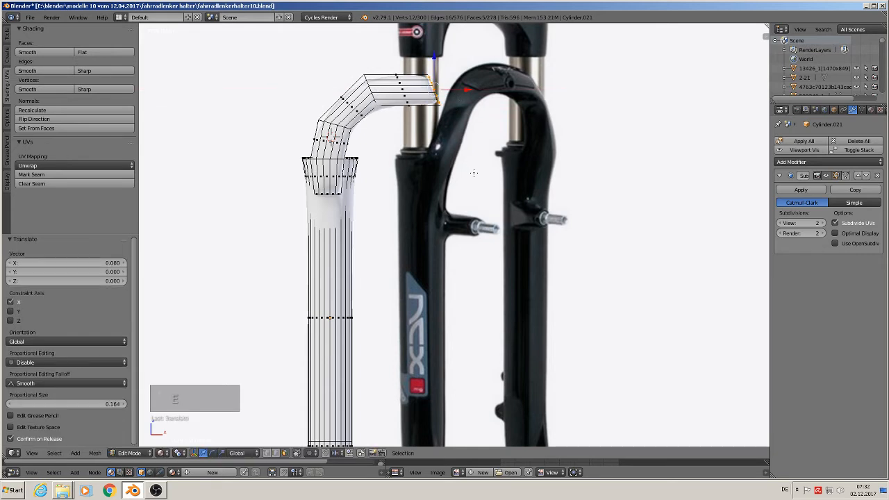
{"action": "key", "text": "r"}
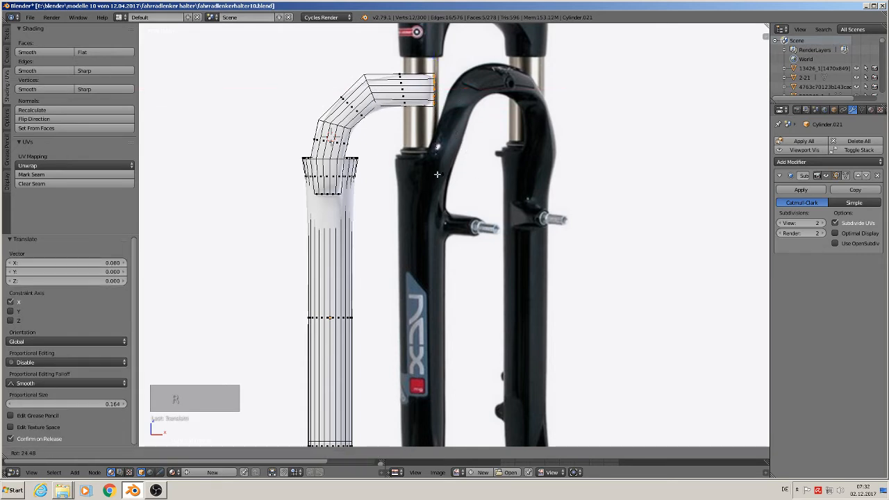
{"action": "left_click", "coordinate": [439, 175]}
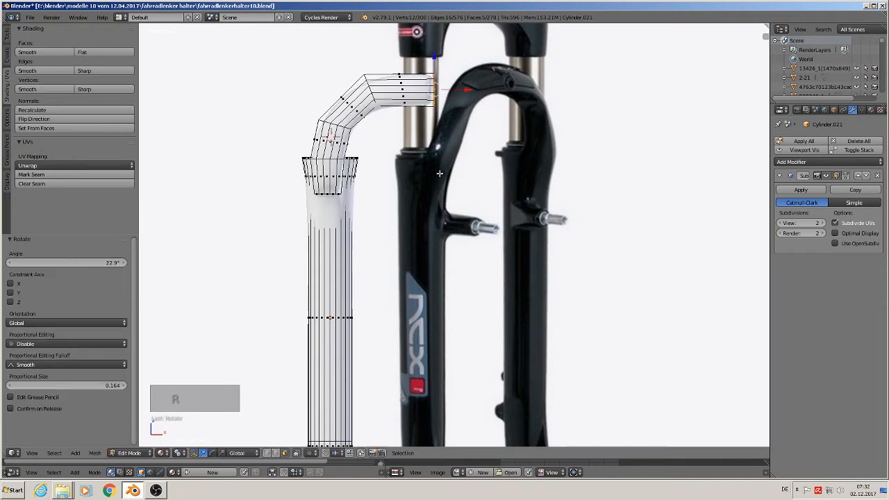
Step: Select the edge loop at the arch's lower bend and move it 0.008 along Y, away from the leg
{"action": "key", "text": "Tab"}
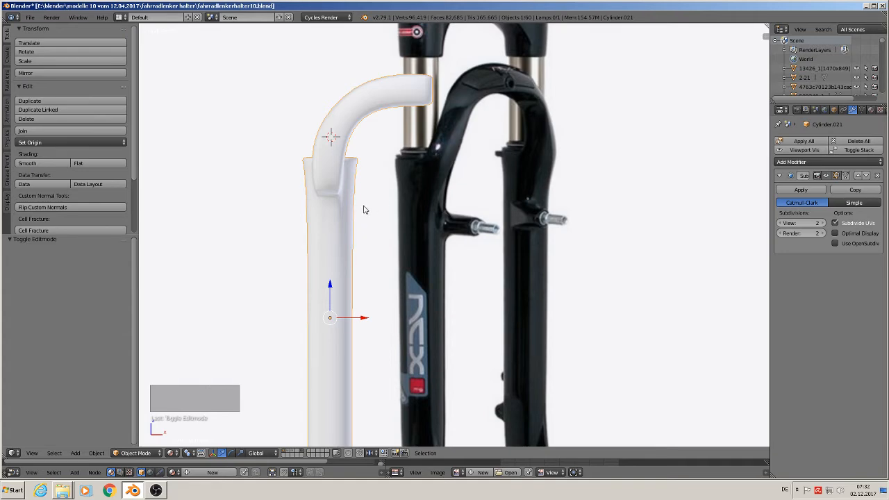
{"action": "key", "text": "KP_3"}
{"action": "key", "text": "KP_1"}
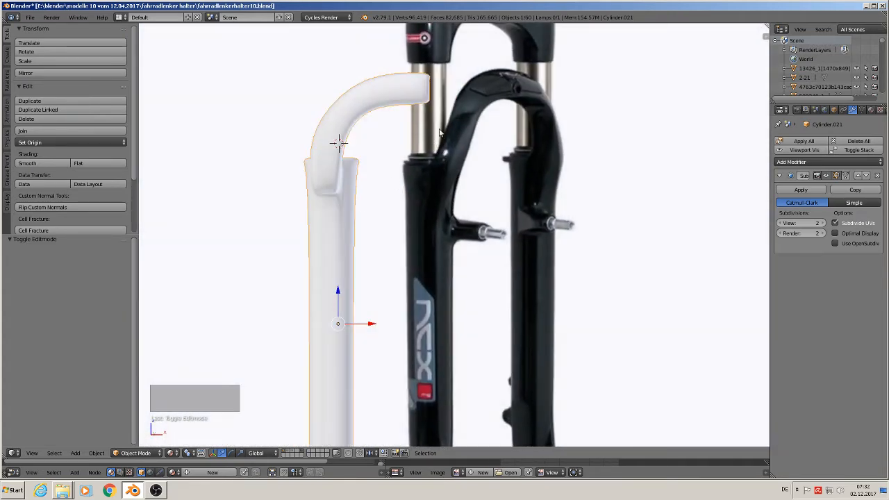
{"action": "middle_click_drag", "start_coordinate": [421, 164], "coordinate": [556, 183]}
{"action": "key", "text": "Tab"}
{"action": "right_click", "coordinate": [386, 125], "text": "alt"}
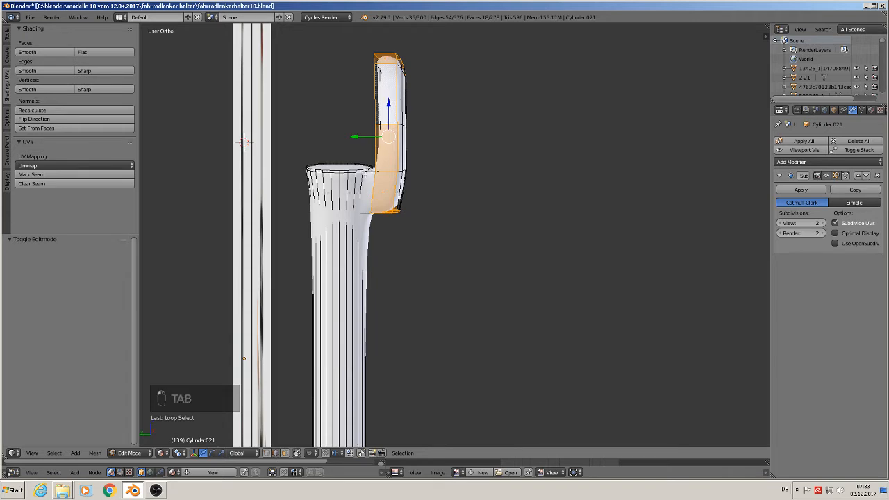
{"action": "right_click", "coordinate": [392, 123], "text": "alt"}
{"action": "left_click_drag", "start_coordinate": [362, 129], "coordinate": [366, 128]}
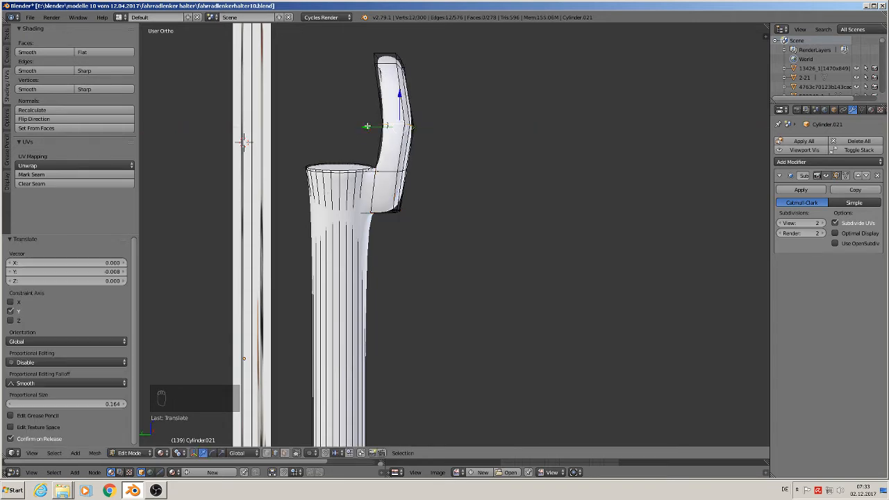
{"action": "key", "text": "Tab"}
{"action": "middle_click_drag", "start_coordinate": [381, 193], "coordinate": [304, 189]}
{"action": "scroll", "coordinate": [309, 200], "scroll_direction": "down", "scroll_amount": 2}
{"action": "key", "text": "KP_1"}
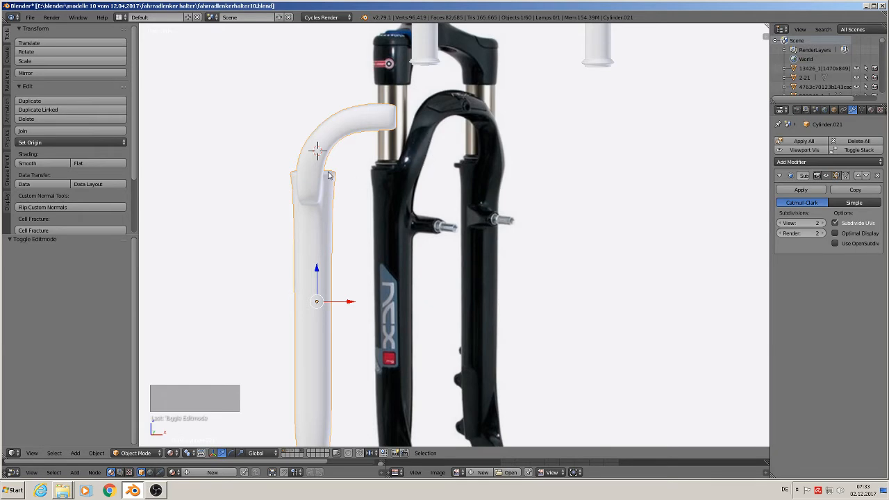
Step: Try to narrow the base of the arch by scaling its inner and outer side edges to about 0.85 along X
{"action": "key", "text": "Tab"}
{"action": "scroll", "coordinate": [327, 184], "scroll_direction": "up", "scroll_amount": 2}
{"action": "scroll", "coordinate": [319, 185], "scroll_direction": "up", "scroll_amount": 3}
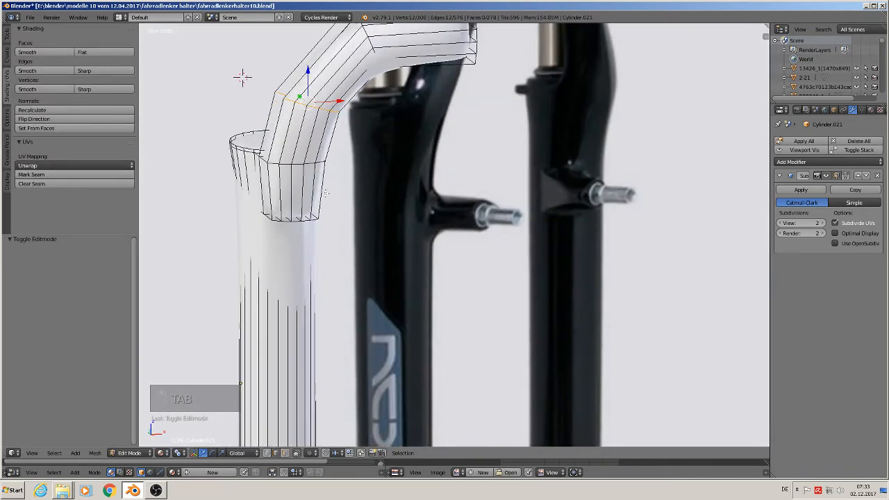
{"action": "right_click", "coordinate": [277, 128], "text": "alt"}
{"action": "scroll", "coordinate": [277, 132], "scroll_direction": "down", "scroll_amount": 1}
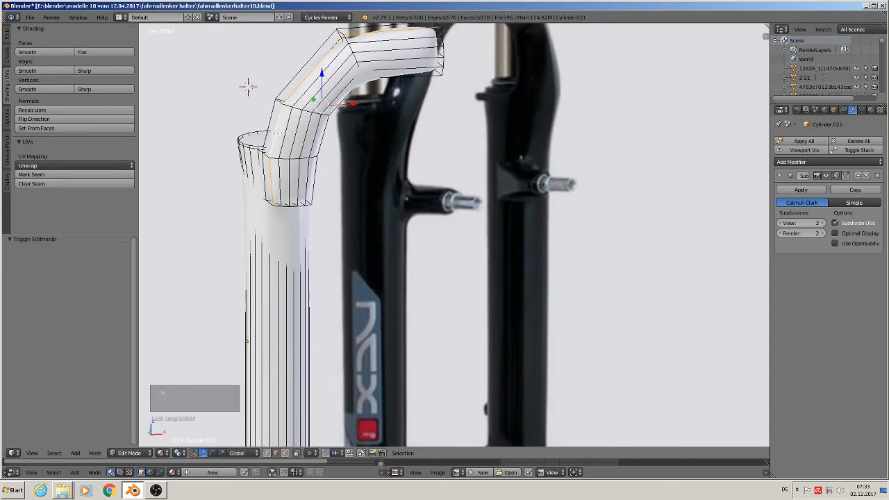
{"action": "right_click", "coordinate": [280, 137]}
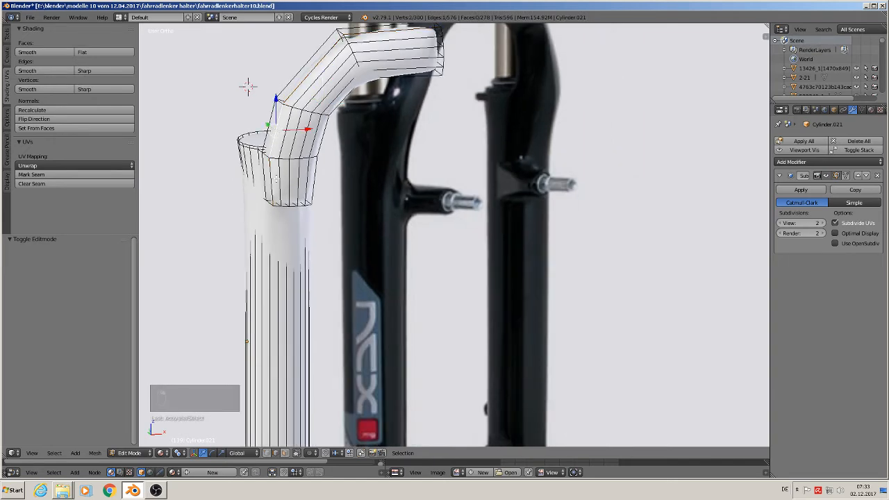
{"action": "right_click", "coordinate": [286, 179], "text": "shift"}
{"action": "right_click", "coordinate": [316, 179], "text": "shift"}
{"action": "right_click", "coordinate": [321, 146], "text": "shift"}
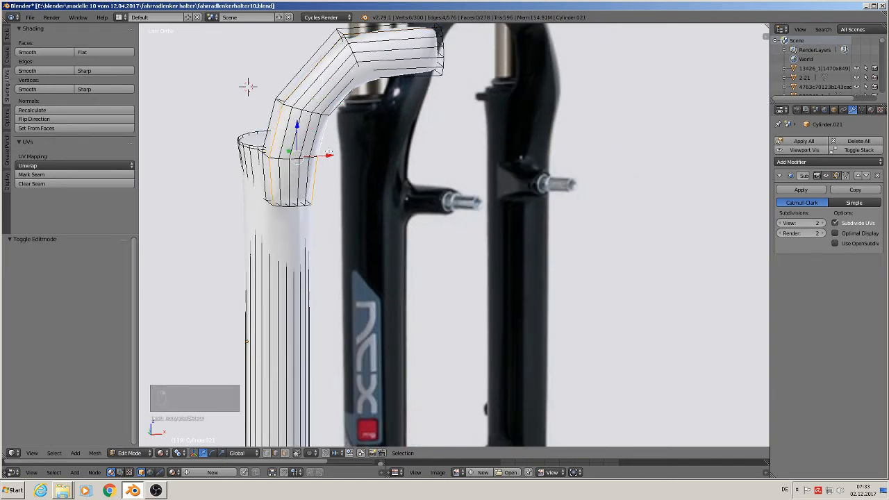
{"action": "middle_click_drag", "start_coordinate": [330, 152], "coordinate": [355, 192]}
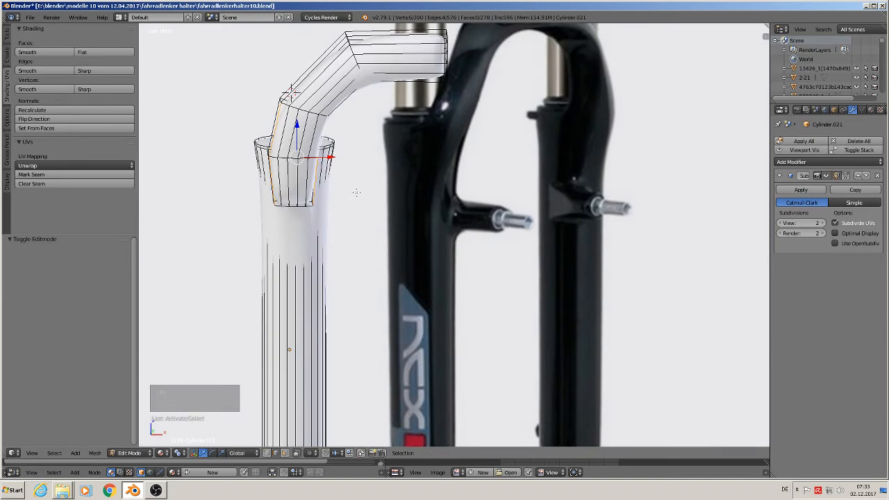
{"action": "key", "text": "s"}
{"action": "key", "text": "x"}
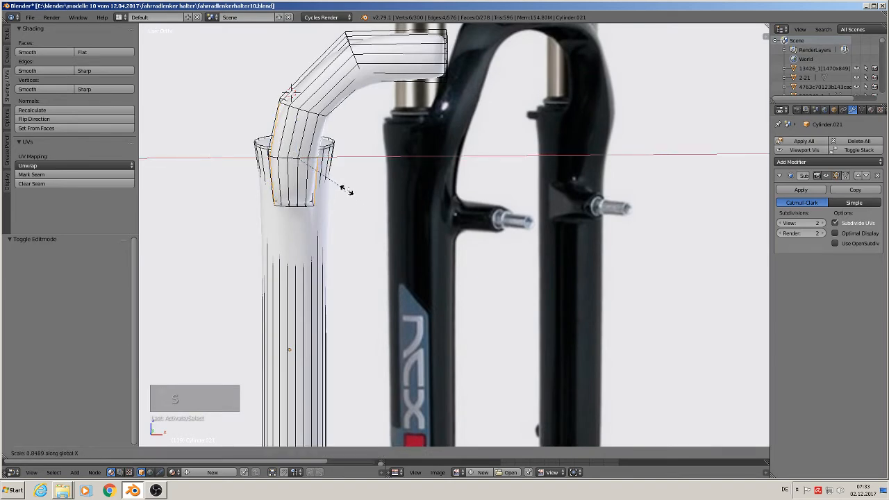
{"action": "left_click", "coordinate": [346, 189]}
{"action": "scroll", "coordinate": [348, 187], "scroll_direction": "up", "scroll_amount": 5}
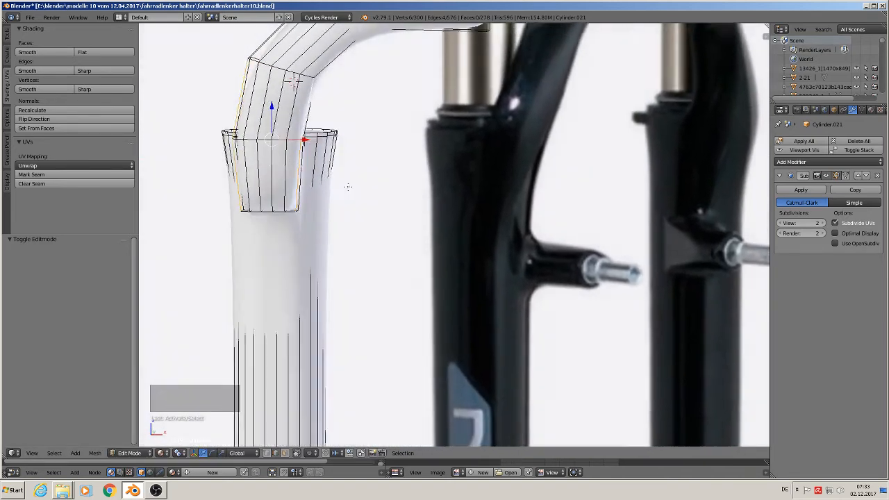
{"action": "mouse_move", "coordinate": [348, 187]}
{"action": "middle_mouse_down"}
{"action": "mouse_move", "coordinate": [510, 95]}
{"action": "mouse_move", "coordinate": [343, 97]}
{"action": "mouse_move", "coordinate": [237, 32]}
{"action": "mouse_move", "coordinate": [348, 205]}
{"action": "mouse_move", "coordinate": [336, 196]}
{"action": "middle_mouse_up"}
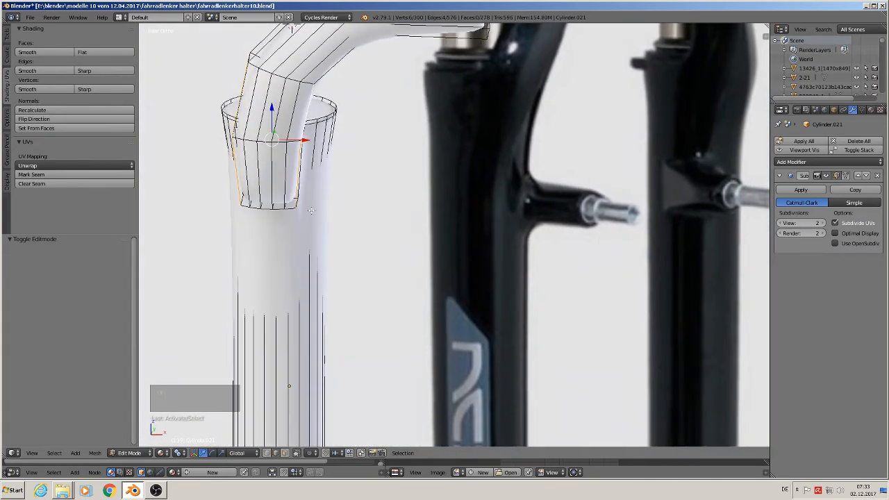
Step: Select the side edges on the inner side of the arch's base and move them -0.004 along X
{"action": "right_click", "coordinate": [301, 127]}
{"action": "right_click", "coordinate": [296, 164], "text": "shift"}
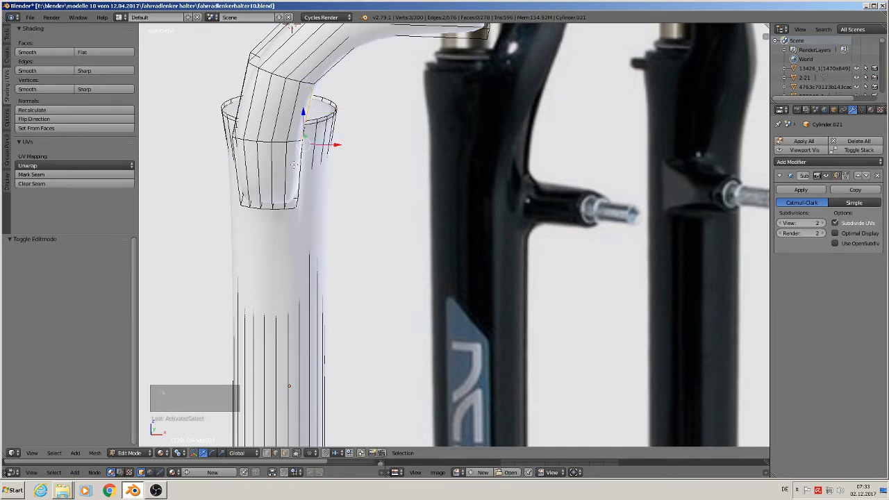
{"action": "left_click_drag", "start_coordinate": [334, 145], "coordinate": [328, 144]}
Step: Select the rear side edges on the outer side of the arch's base and shift them slightly inward along X
{"action": "right_click", "coordinate": [241, 111]}
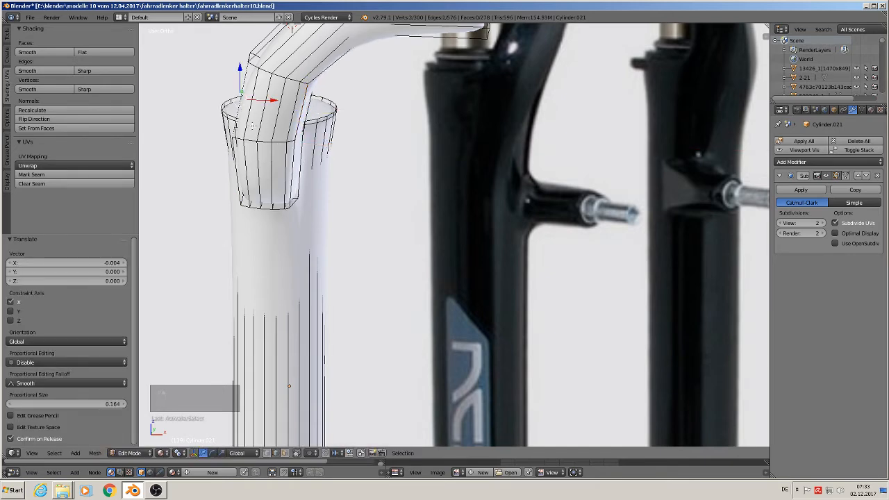
{"action": "middle_click_drag", "start_coordinate": [252, 127], "coordinate": [281, 138]}
{"action": "right_click", "coordinate": [238, 153], "text": "shift"}
{"action": "key", "text": "g"}
{"action": "key", "text": "x"}
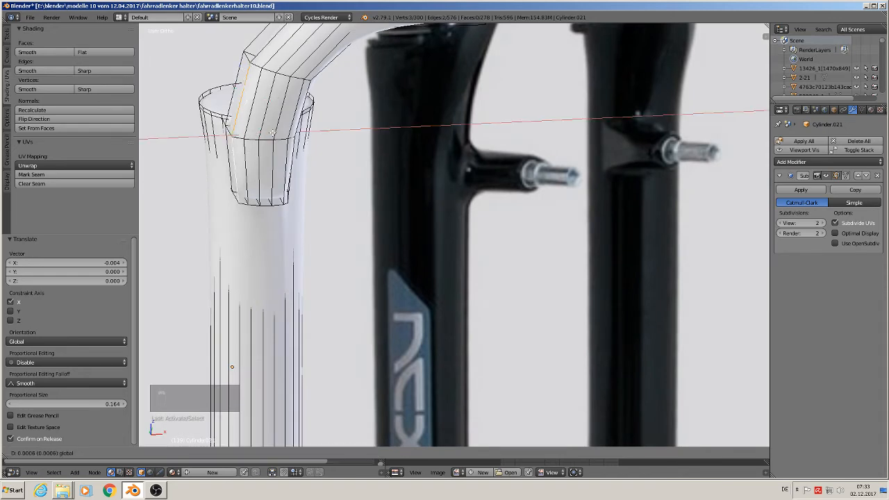
{"action": "left_click", "coordinate": [277, 132]}
{"action": "middle_click_drag", "start_coordinate": [276, 132], "coordinate": [250, 163]}
{"action": "key", "text": "Tab"}
{"action": "scroll", "coordinate": [271, 146], "scroll_direction": "down", "scroll_amount": 2}
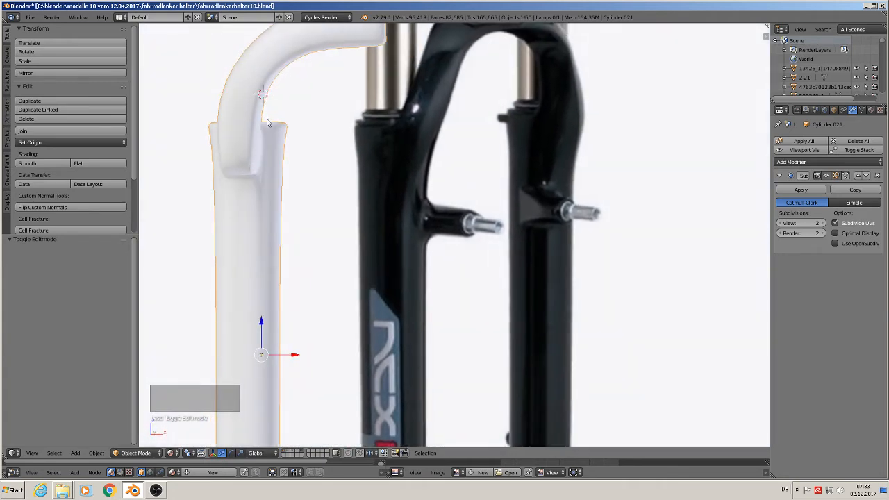
{"action": "middle_click_drag", "start_coordinate": [277, 132], "coordinate": [269, 219]}
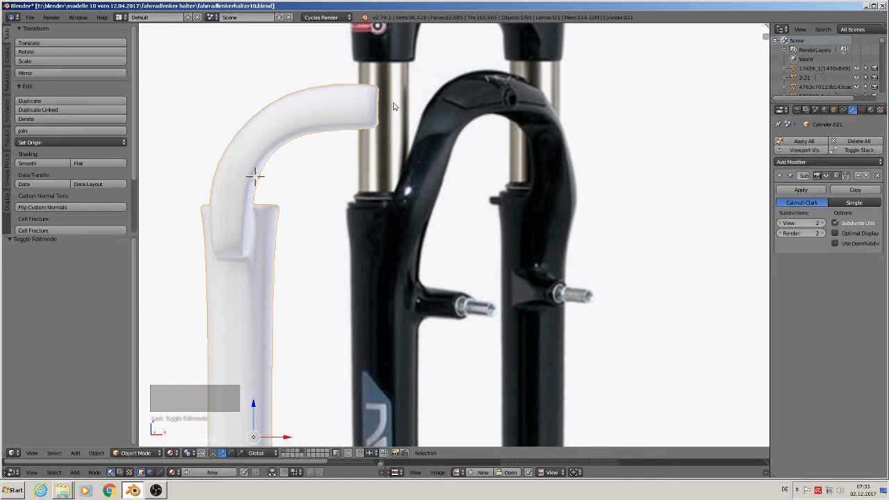
Step: Select the edge loops at the arch's open end and scale them uniformly by 1.183
{"action": "key", "text": "Tab"}
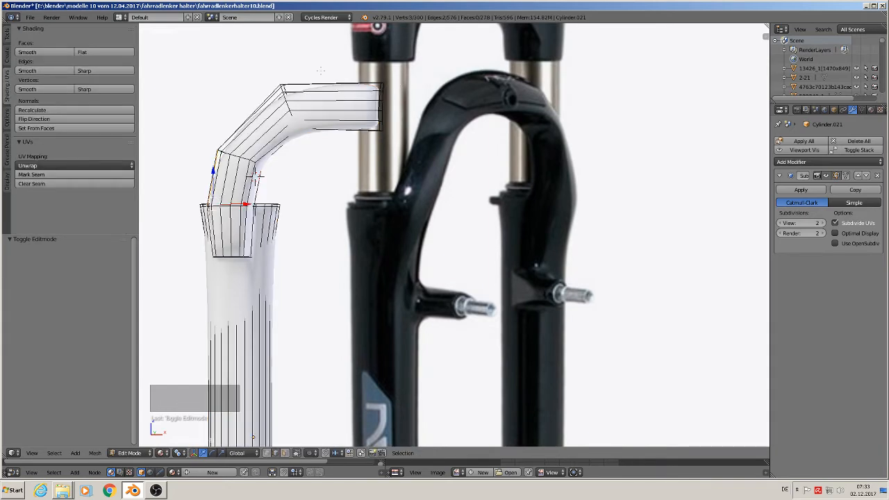
{"action": "scroll", "coordinate": [382, 106], "scroll_direction": "up", "scroll_amount": 2}
{"action": "left_click", "coordinate": [382, 106], "text": "alt"}
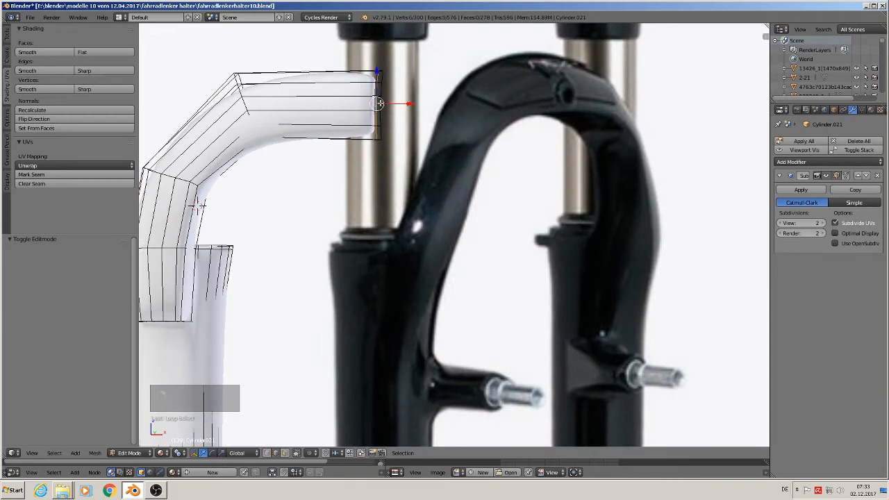
{"action": "scroll", "coordinate": [381, 104], "scroll_direction": "down", "scroll_amount": 2}
{"action": "key", "text": "s"}
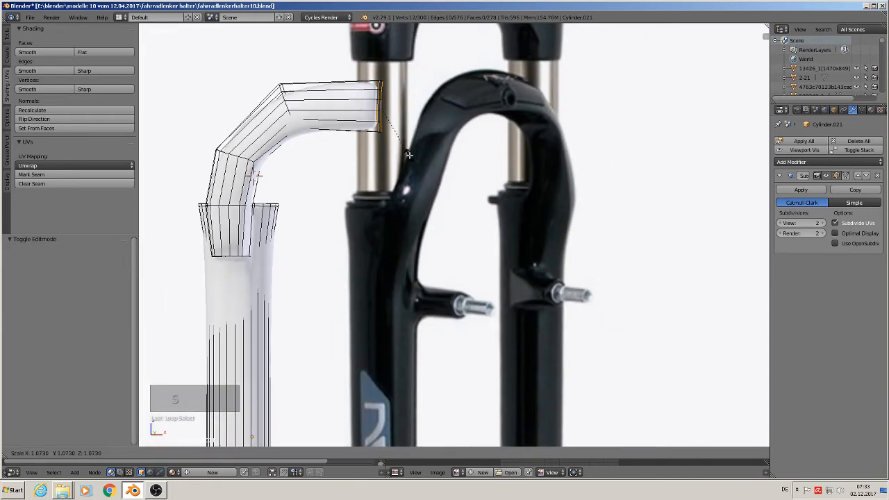
{"action": "left_click", "coordinate": [412, 160]}
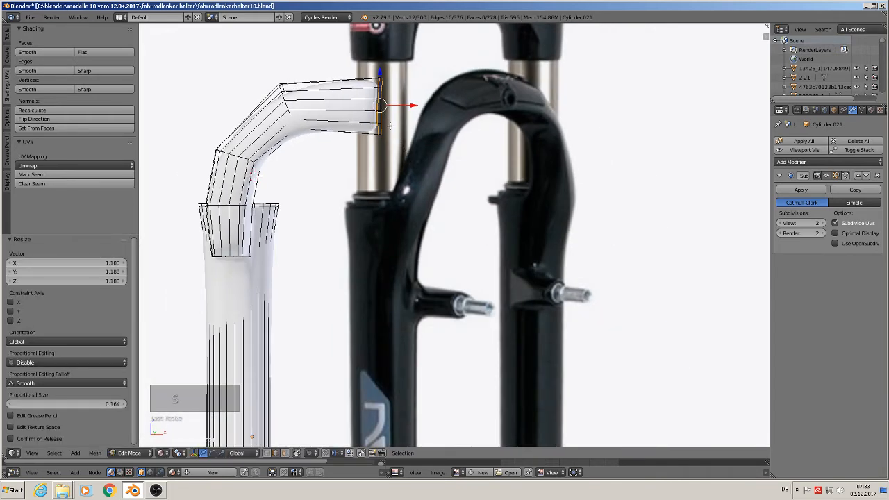
Step: Raise the enlarged open end of the arch slightly along Z and return to Object Mode
{"action": "key", "text": "g"}
{"action": "key", "text": "z"}
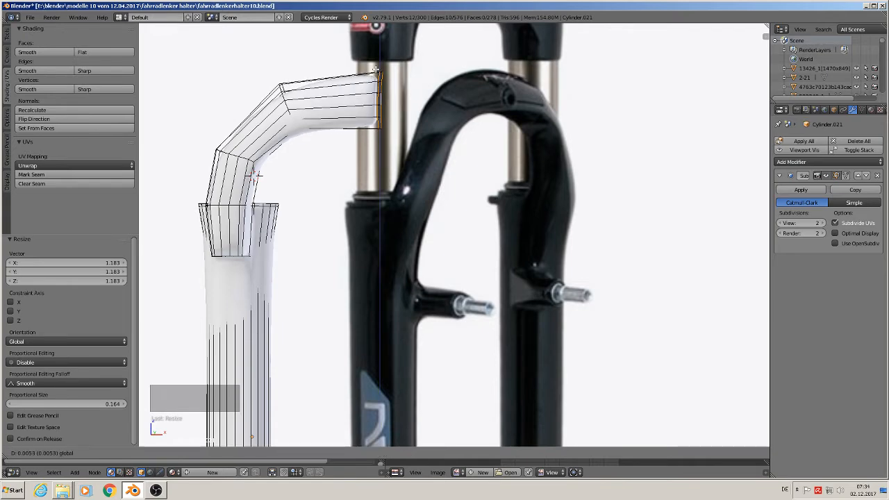
{"action": "left_click", "coordinate": [381, 83]}
{"action": "key", "text": "Tab"}
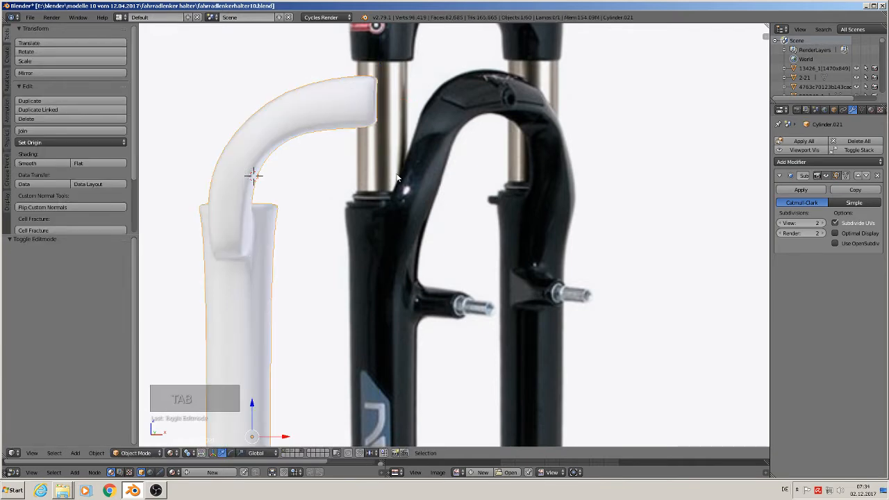
{"action": "scroll", "coordinate": [398, 179], "scroll_direction": "down", "scroll_amount": 3}
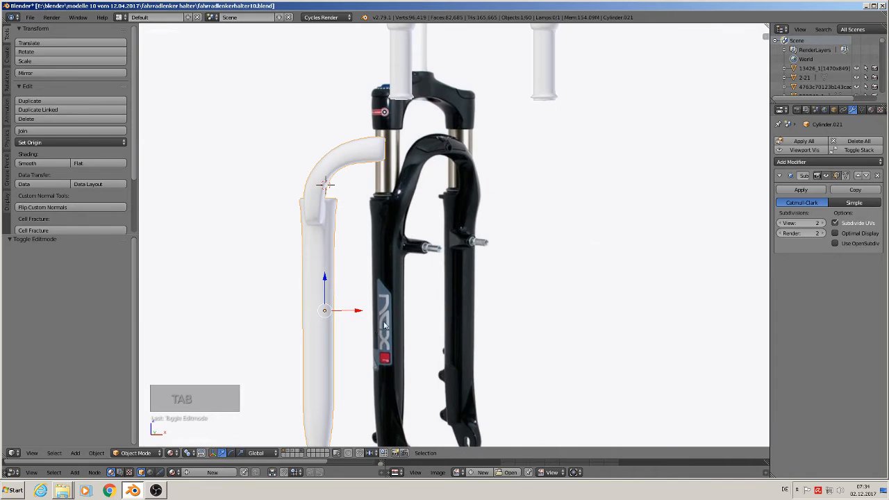
{"action": "middle_click_drag", "start_coordinate": [436, 317], "coordinate": [443, 241], "text": "shift"}
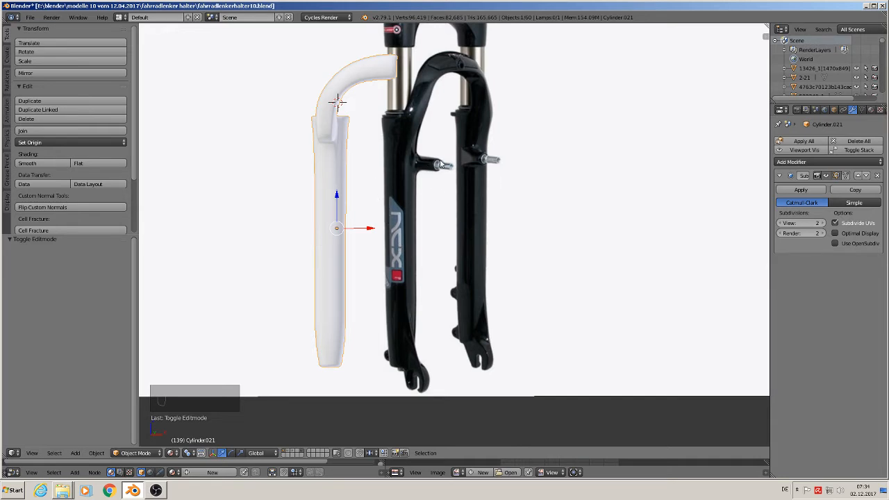
Step: Add a 24-vertex cylinder beside the fork's left leg and scale it uniformly by 0.008
{"action": "scroll", "coordinate": [444, 199], "scroll_direction": "up", "scroll_amount": 1}
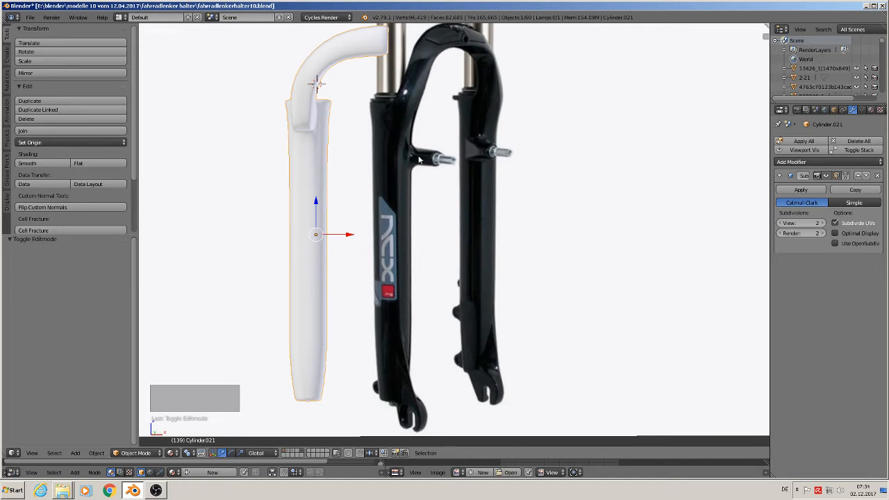
{"action": "left_click", "coordinate": [363, 159]}
{"action": "left_click", "coordinate": [75, 453]}
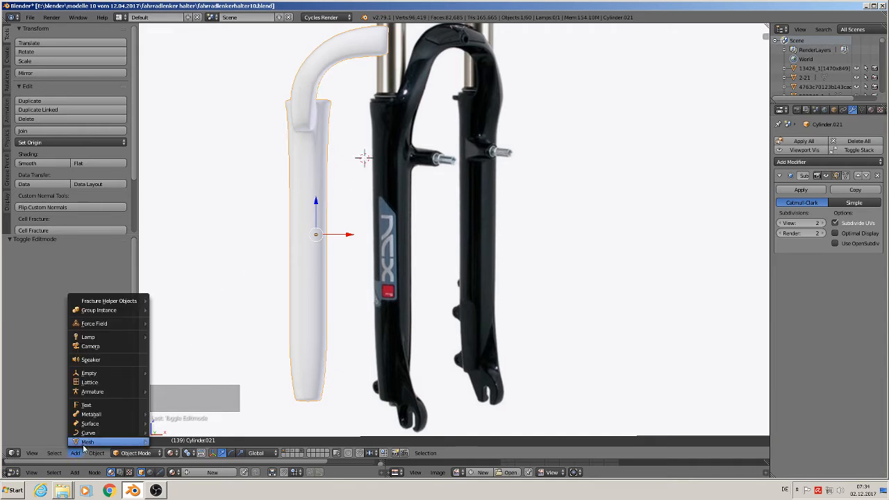
{"action": "mouse_move", "coordinate": [85, 442]}
{"action": "left_click", "coordinate": [184, 272]}
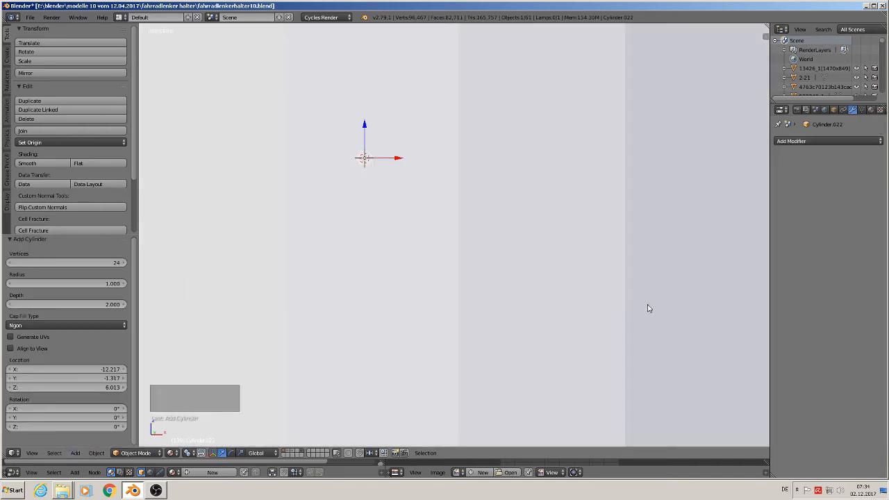
{"action": "key", "text": "s"}
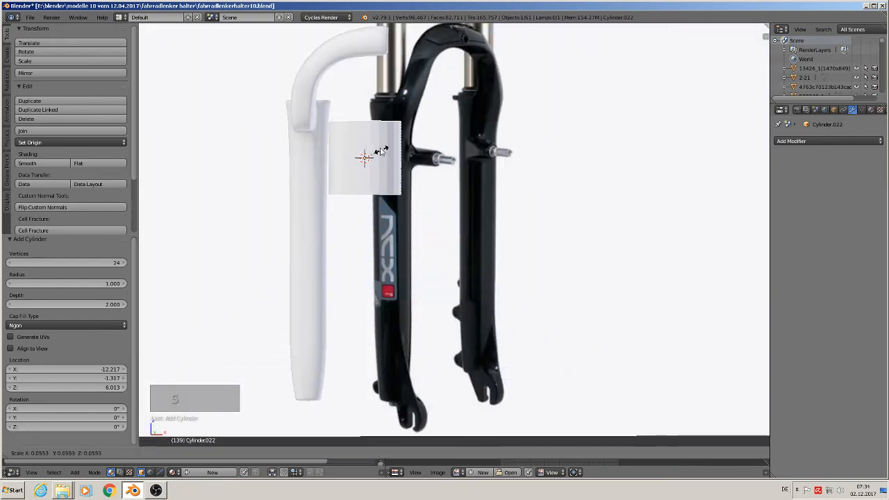
{"action": "left_click", "coordinate": [368, 160]}
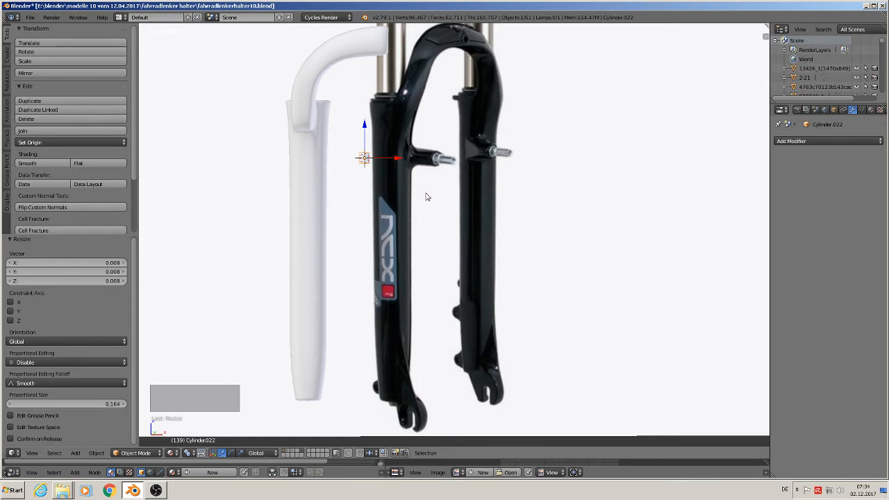
Step: Rotate the small cylinder 90° about X and move it -0.227 along Y in front of the fork
{"action": "key", "text": "r"}
{"action": "type", "text": "x"}
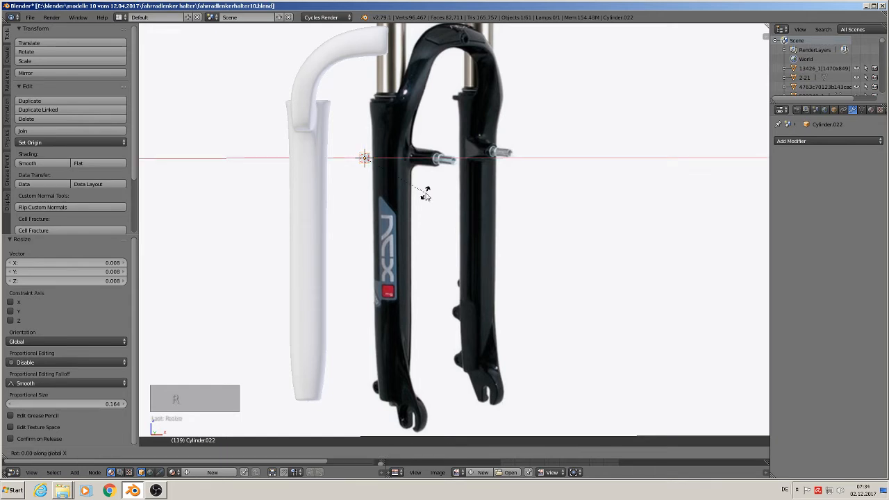
{"action": "type", "text": "90"}
{"action": "key", "text": "Return"}
{"action": "middle_click_drag", "start_coordinate": [426, 197], "coordinate": [459, 208]}
{"action": "left_click_drag", "start_coordinate": [343, 148], "coordinate": [431, 179]}
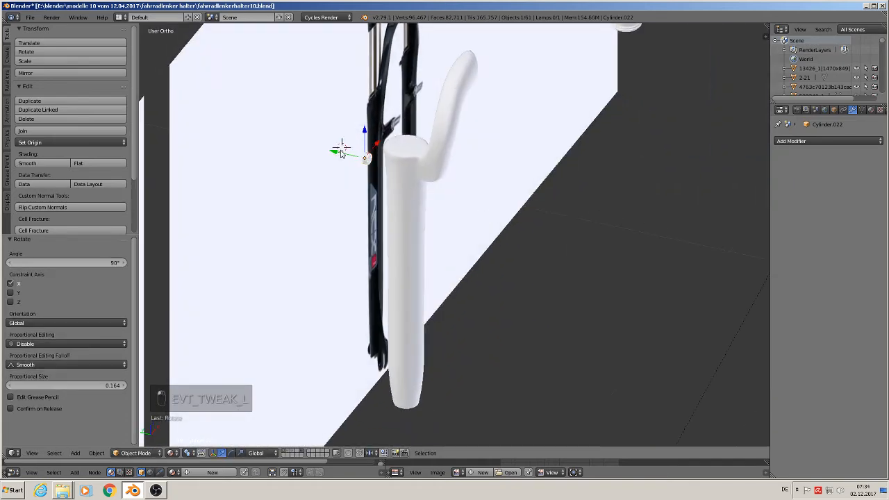
{"action": "left_click_drag", "start_coordinate": [341, 151], "coordinate": [479, 208]}
{"action": "key", "text": "KP_1"}
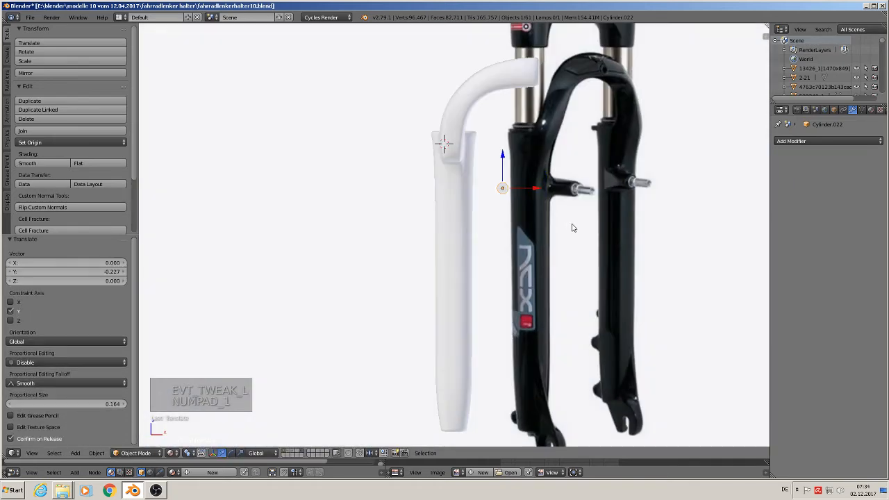
Step: Scale the cylinder uniformly by 1.55 and stretch it along Y by about 1.99
{"action": "key", "text": "s"}
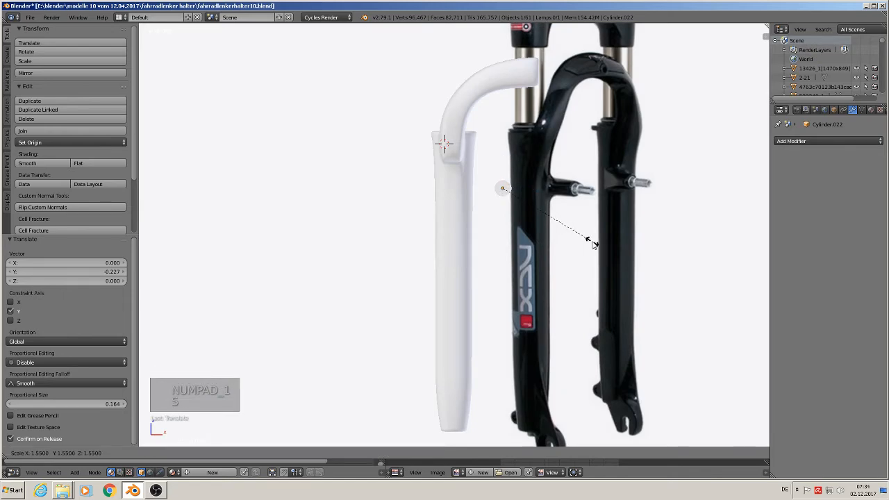
{"action": "left_click", "coordinate": [594, 243]}
{"action": "key", "text": "KP_3"}
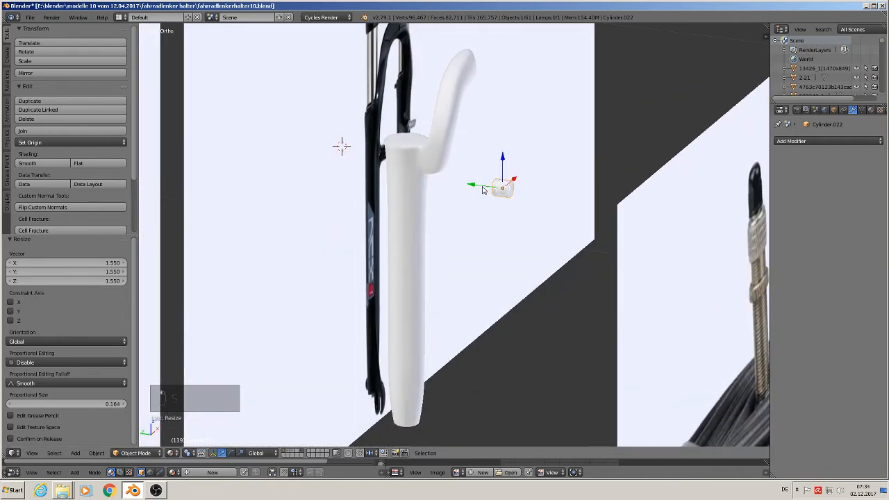
{"action": "key", "text": "s"}
{"action": "key", "text": "y"}
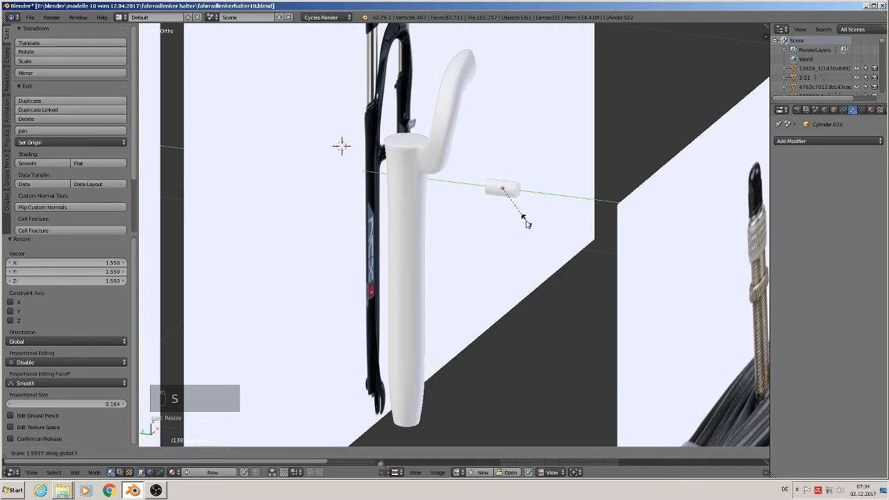
{"action": "left_click", "coordinate": [526, 222]}
Step: Stretch the cylinder along Y by a further 1.256 and scale it uniformly by 0.966
{"action": "middle_click_drag", "start_coordinate": [527, 221], "coordinate": [542, 233]}
{"action": "key", "text": "s"}
{"action": "key", "text": "y"}
{"action": "left_click", "coordinate": [550, 225]}
{"action": "key", "text": "KP_1"}
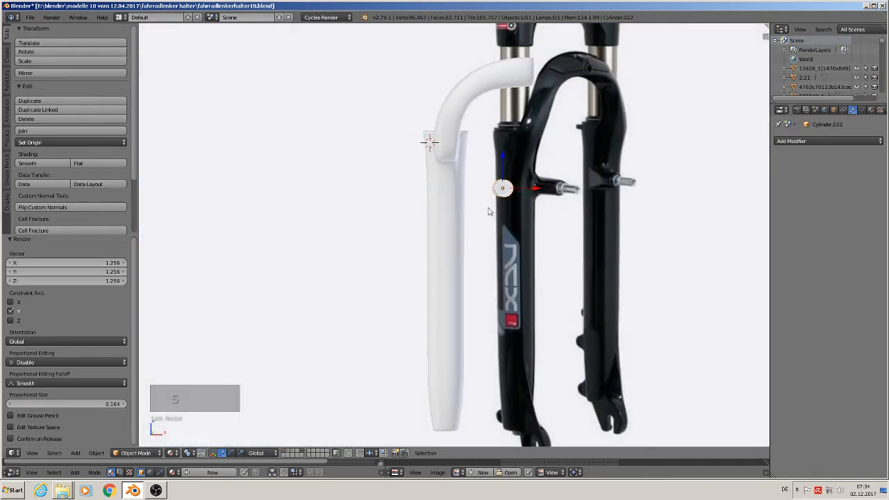
{"action": "key", "text": "s"}
{"action": "left_click", "coordinate": [518, 223]}
{"action": "scroll", "coordinate": [509, 211], "scroll_direction": "up", "scroll_amount": 6}
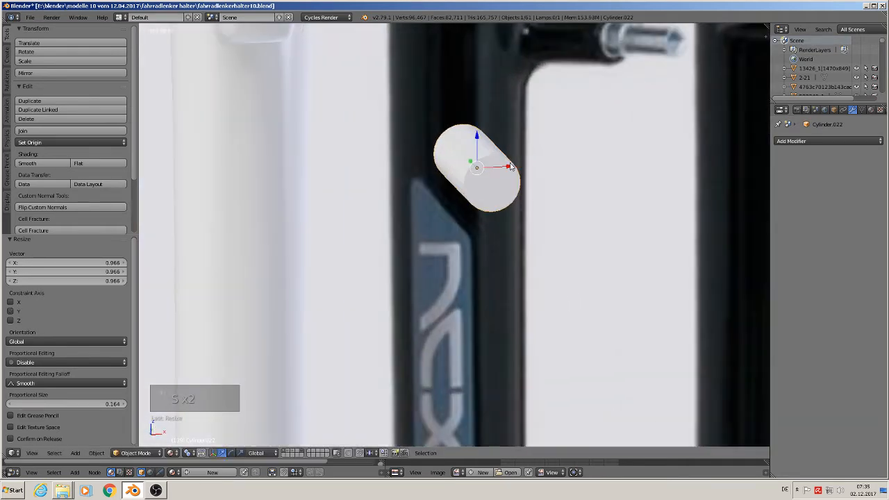
Step: Apply smooth shading to the cylinder and open its mesh in Edit Mode
{"action": "middle_click_drag", "start_coordinate": [510, 167], "coordinate": [516, 193]}
{"action": "key", "text": "Tab"}
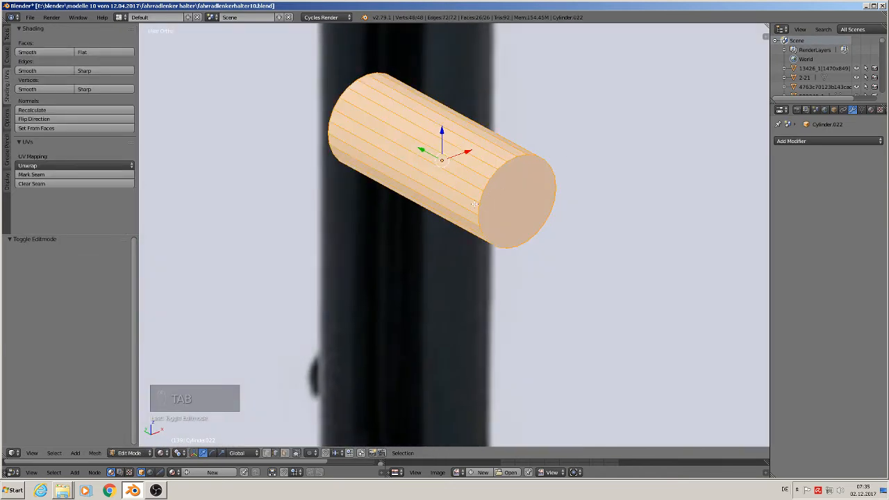
{"action": "left_click", "coordinate": [179, 455]}
{"action": "left_click", "coordinate": [182, 421]}
{"action": "key", "text": "Tab"}
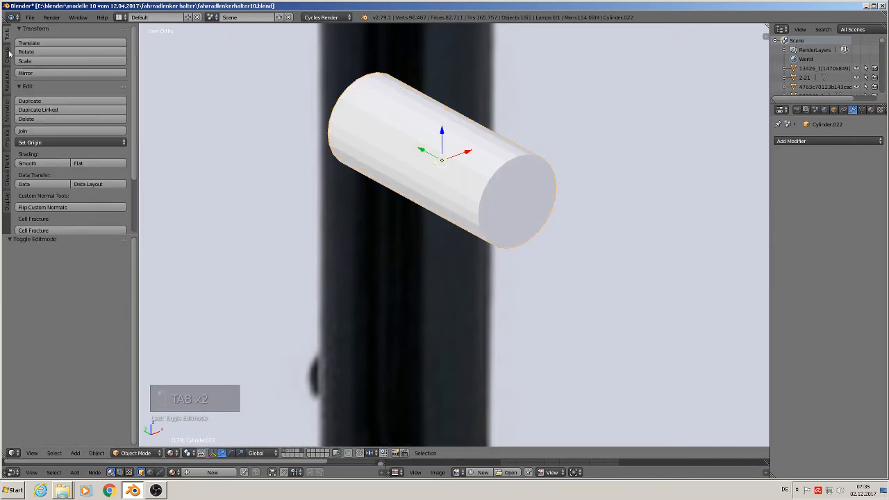
{"action": "left_click", "coordinate": [29, 163]}
{"action": "key", "text": "Tab"}
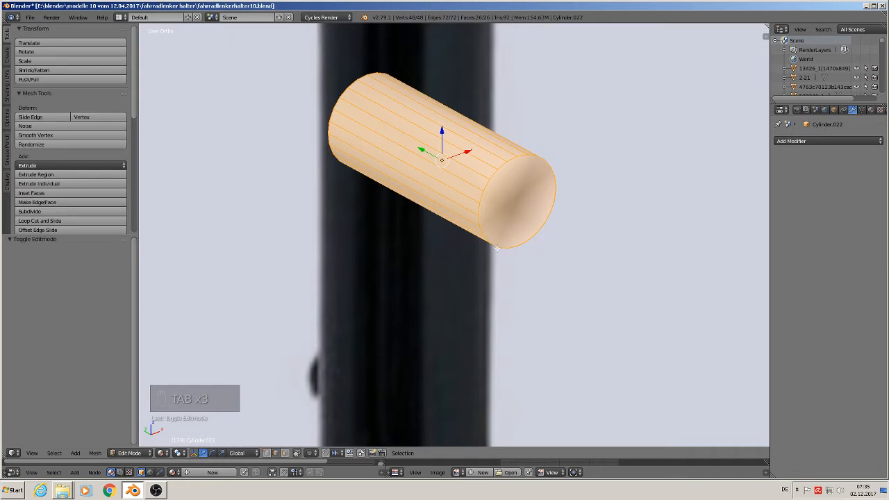
Step: Add one edge loop near each end of the cylinder, with slide factors of -0.893 and 0.918
{"action": "middle_click_drag", "start_coordinate": [497, 249], "coordinate": [425, 290], "text": "shift"}
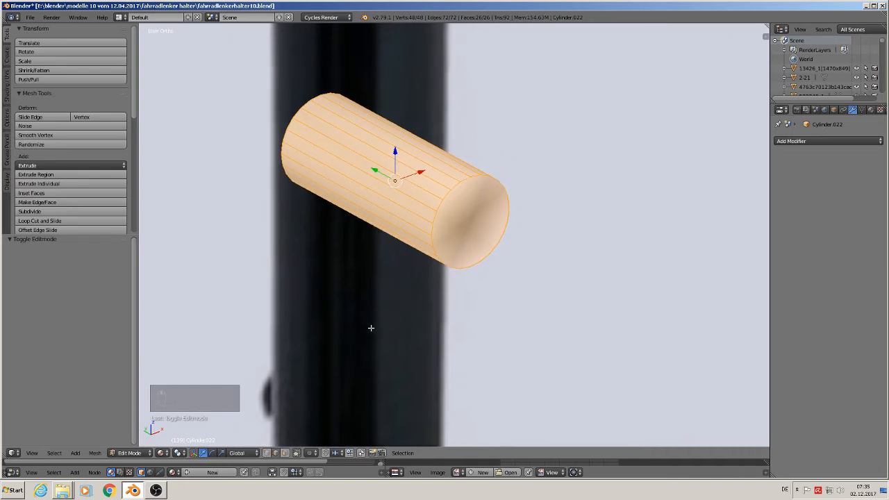
{"action": "key", "text": "ctrl+r"}
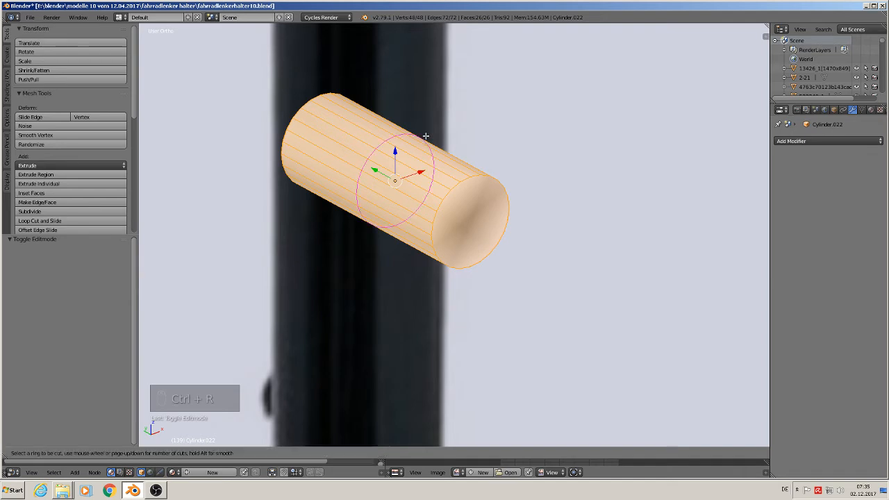
{"action": "left_click", "coordinate": [428, 143]}
{"action": "left_click", "coordinate": [493, 170]}
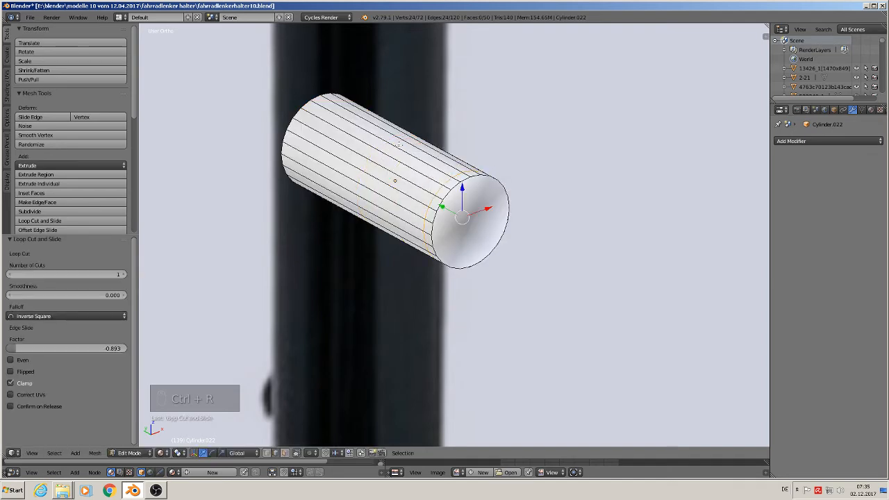
{"action": "key", "text": "ctrl+r"}
{"action": "left_click", "coordinate": [392, 145]}
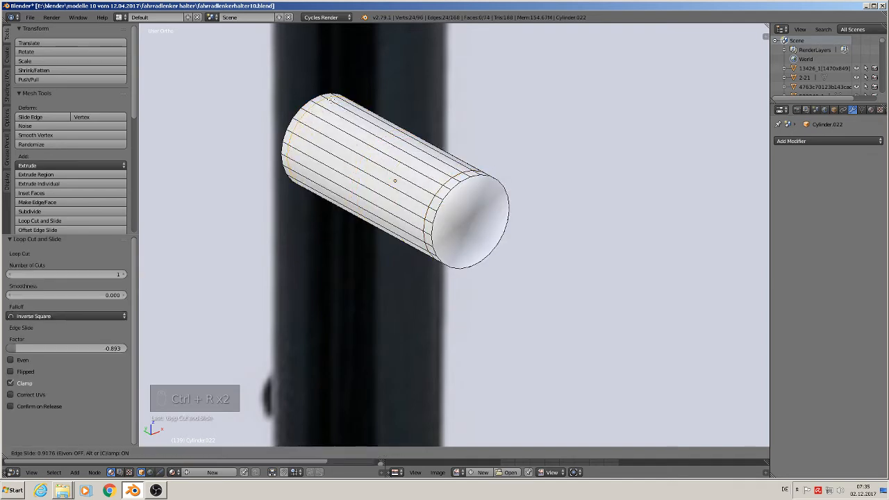
{"action": "left_click", "coordinate": [331, 99]}
Step: Bevel the rim of the cylinder's front end by 0.060 with 2 segments
{"action": "right_click", "coordinate": [456, 201], "text": "alt"}
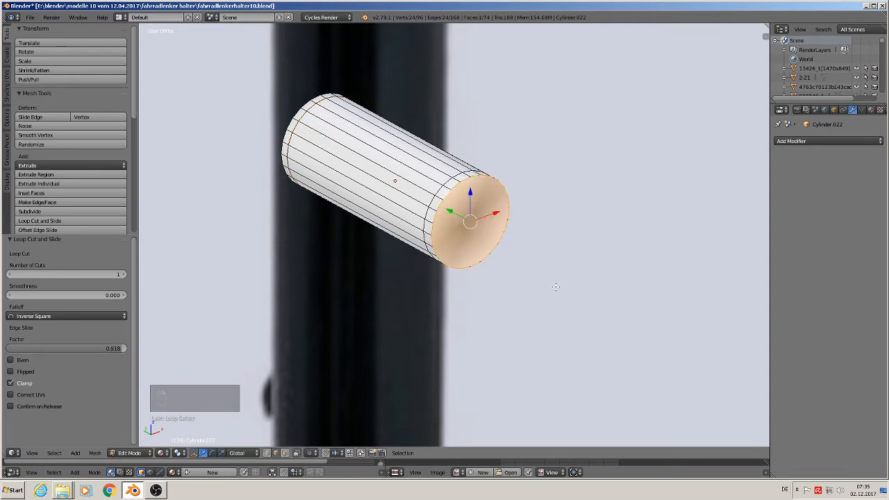
{"action": "key", "text": "ctrl+b"}
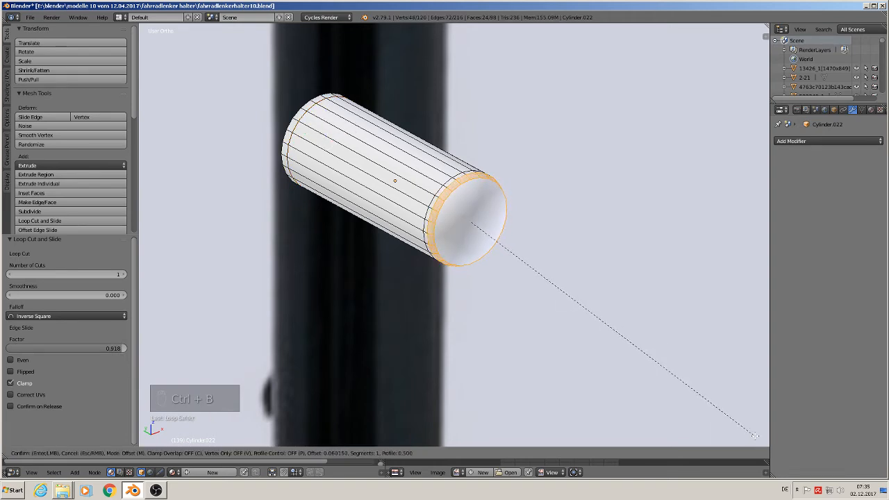
{"action": "scroll", "coordinate": [756, 436], "scroll_direction": "up", "scroll_amount": 1}
{"action": "left_click", "coordinate": [755, 437]}
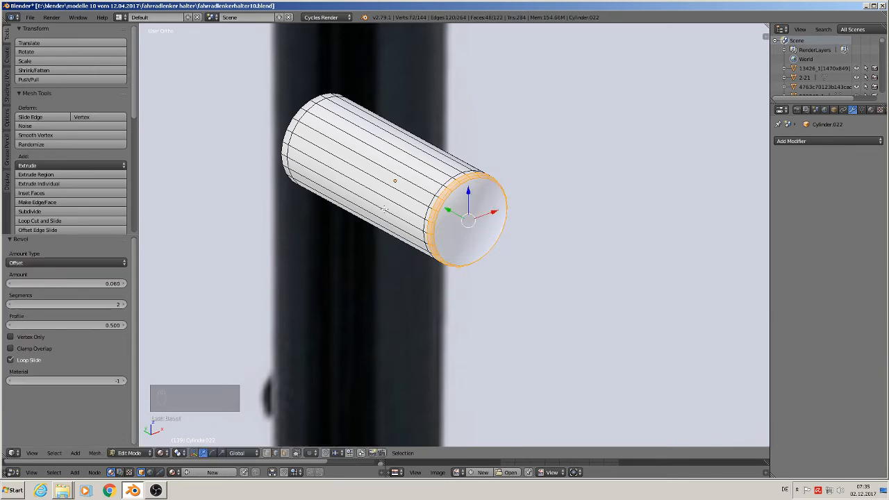
Step: Try to bevel the rim of the cylinder's rear end with 2 segments
{"action": "right_click", "coordinate": [293, 115], "text": "alt"}
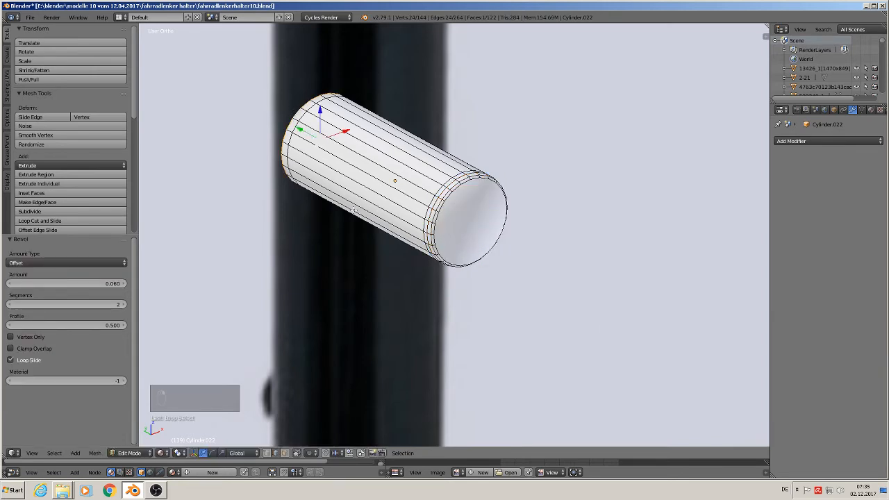
{"action": "key", "text": "ctrl+b"}
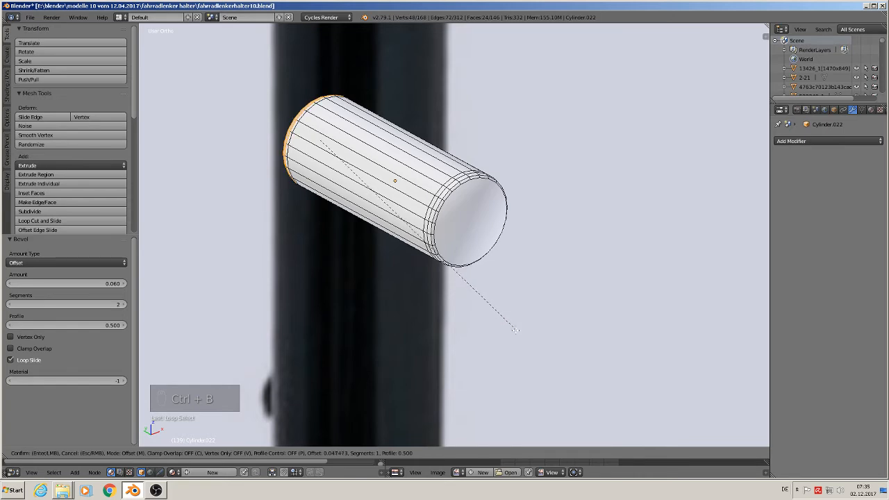
{"action": "scroll", "coordinate": [514, 330], "scroll_direction": "up", "scroll_amount": 1}
{"action": "left_click", "coordinate": [513, 328]}
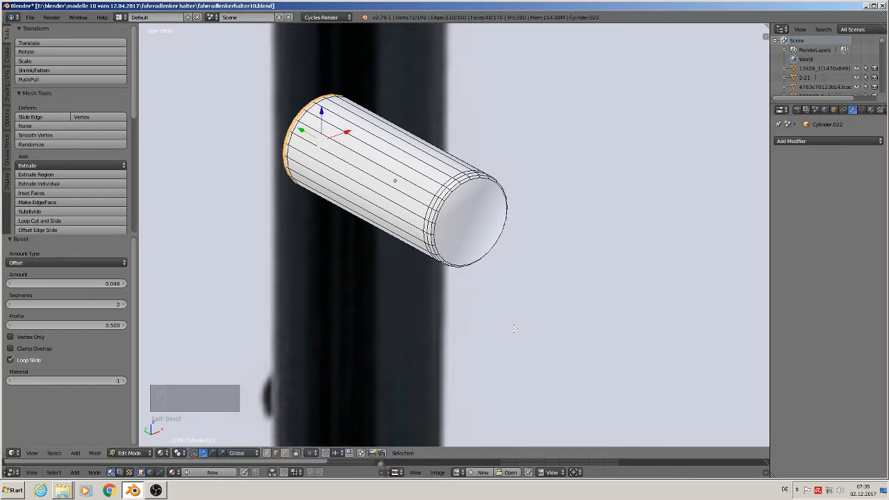
{"action": "key", "text": "ctrl+z"}
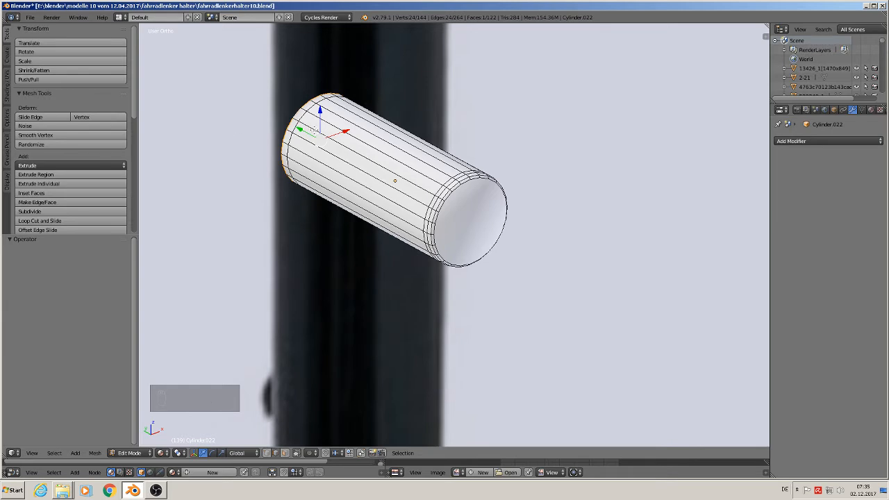
Step: Flare the cylinder's rear end by scaling its outer rim by 1.244 and moving it 0.005 along Y
{"action": "right_click", "coordinate": [303, 114], "text": "alt+shift"}
{"action": "middle_click_drag", "start_coordinate": [393, 195], "coordinate": [433, 194]}
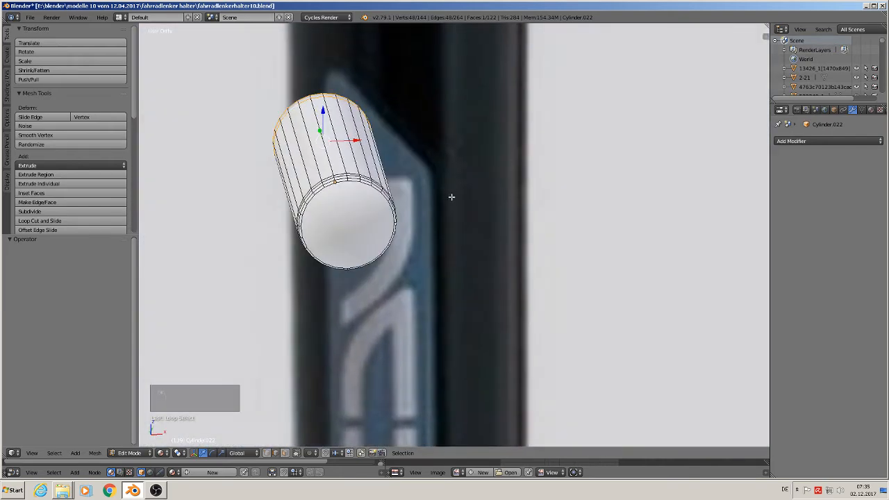
{"action": "right_click", "coordinate": [318, 91], "text": "alt"}
{"action": "key", "text": "s"}
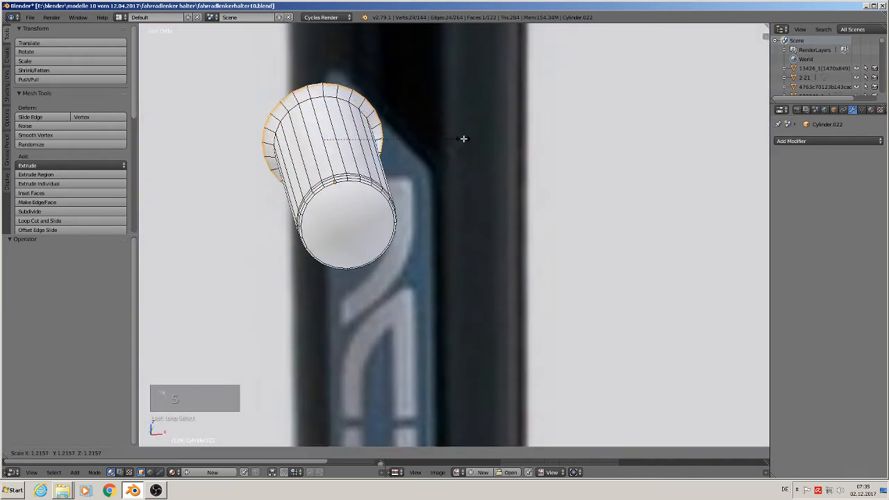
{"action": "left_click", "coordinate": [466, 144]}
{"action": "middle_click_drag", "start_coordinate": [466, 143], "coordinate": [439, 151]}
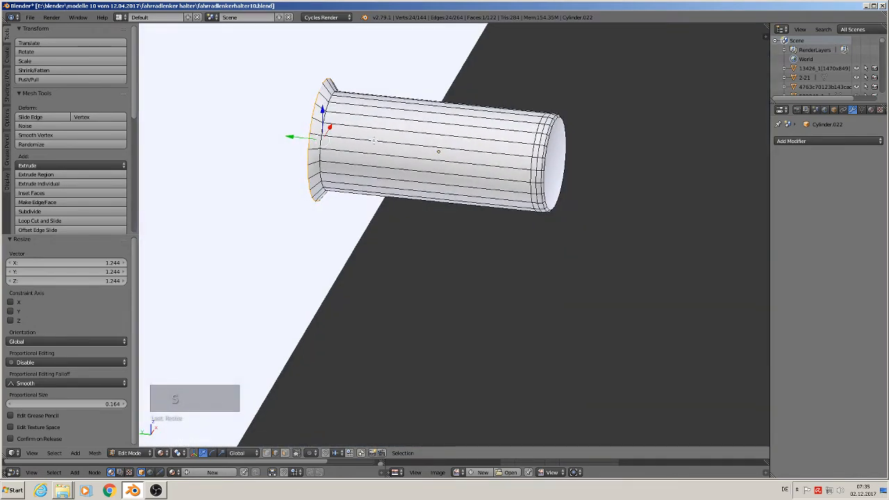
{"action": "left_click_drag", "start_coordinate": [277, 136], "coordinate": [271, 134]}
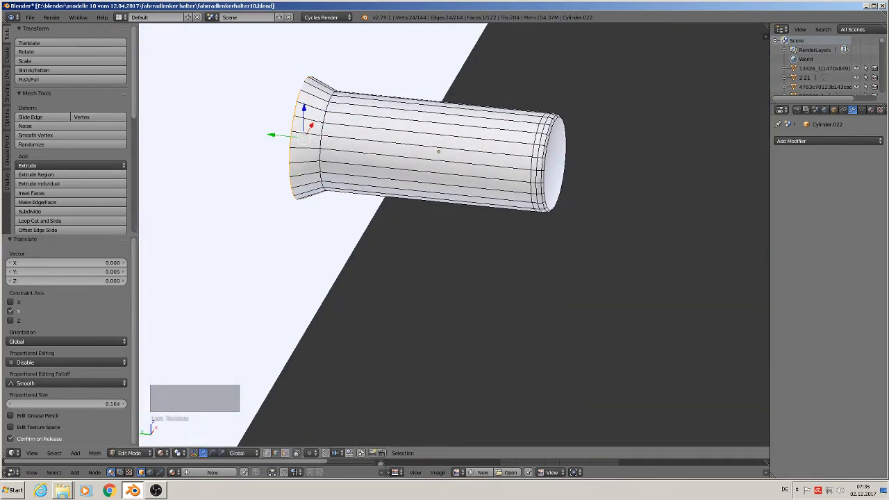
{"action": "key", "text": "Tab"}
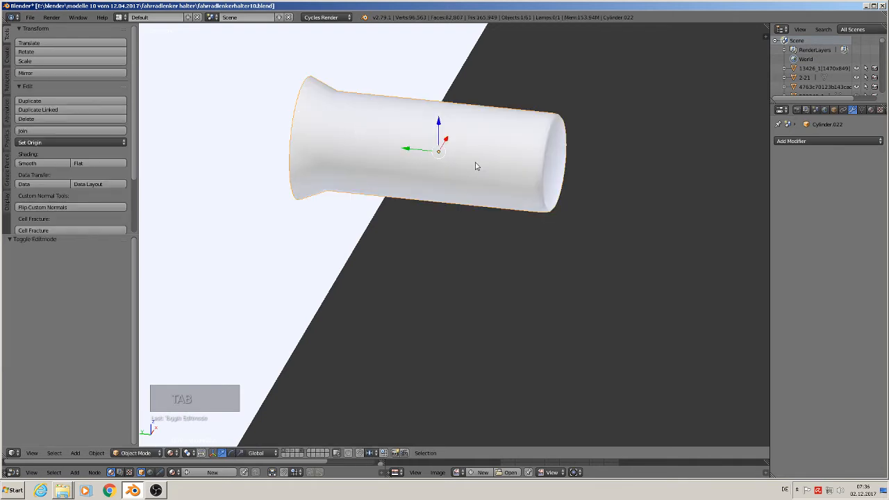
{"action": "middle_click_drag", "start_coordinate": [550, 174], "coordinate": [498, 189]}
Step: Set flat shading on the end face at the cylinder's unflared front end
{"action": "key", "text": "Tab"}
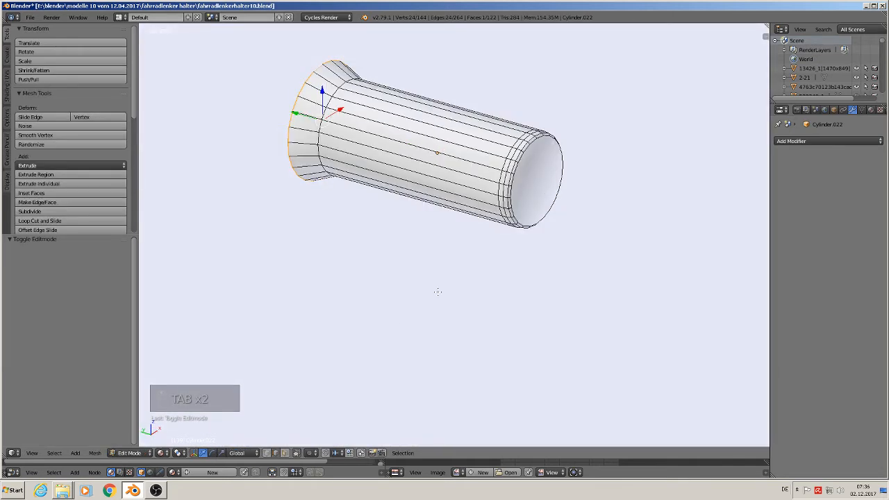
{"action": "left_click", "coordinate": [268, 452]}
{"action": "right_click", "coordinate": [536, 182]}
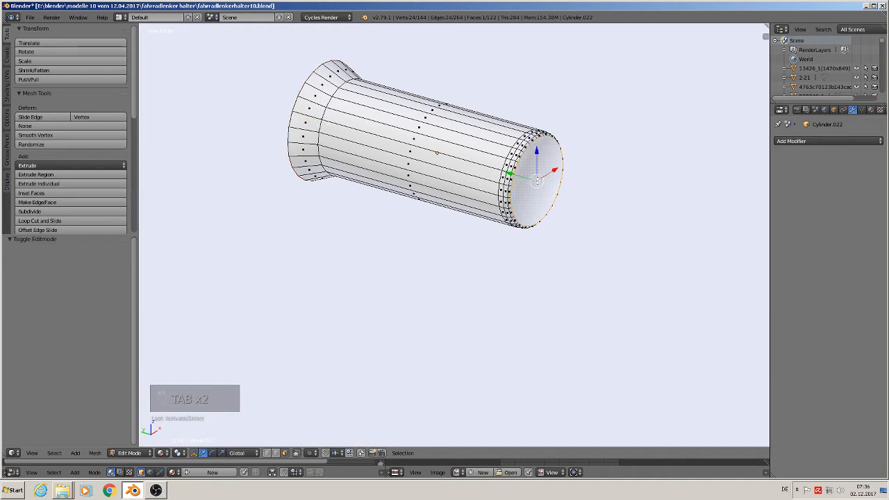
{"action": "left_click", "coordinate": [7, 56]}
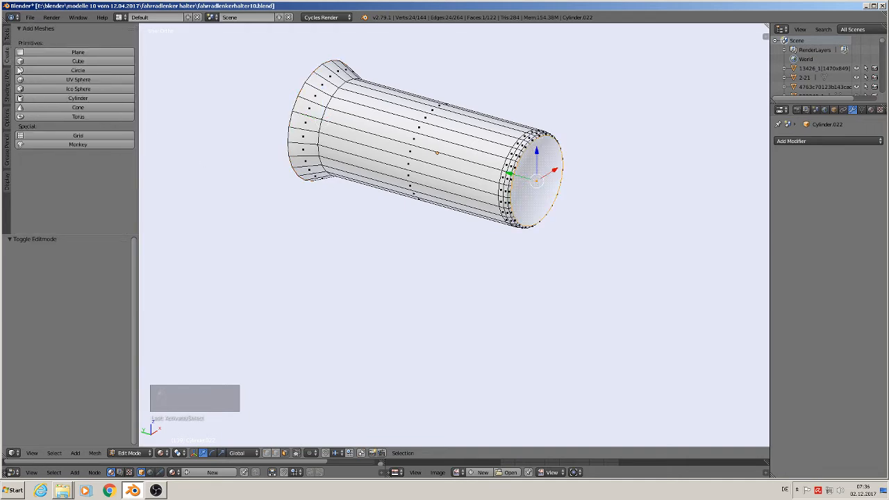
{"action": "left_click", "coordinate": [7, 89]}
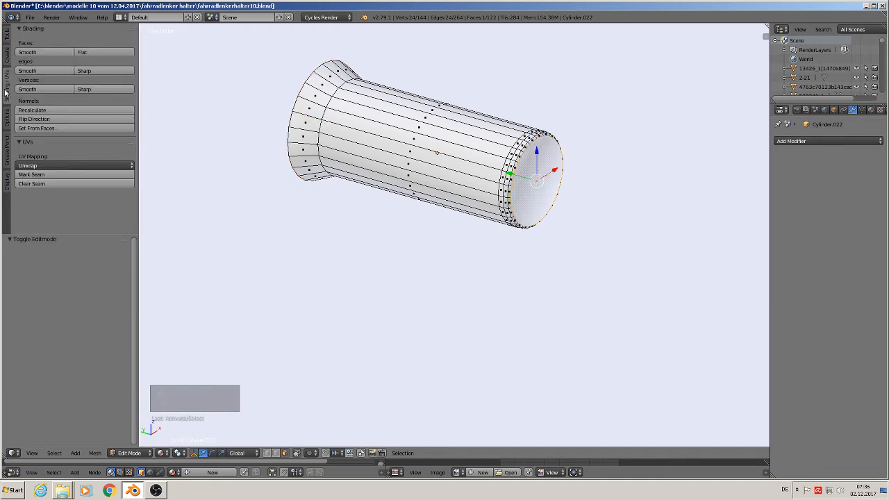
{"action": "left_click", "coordinate": [86, 52]}
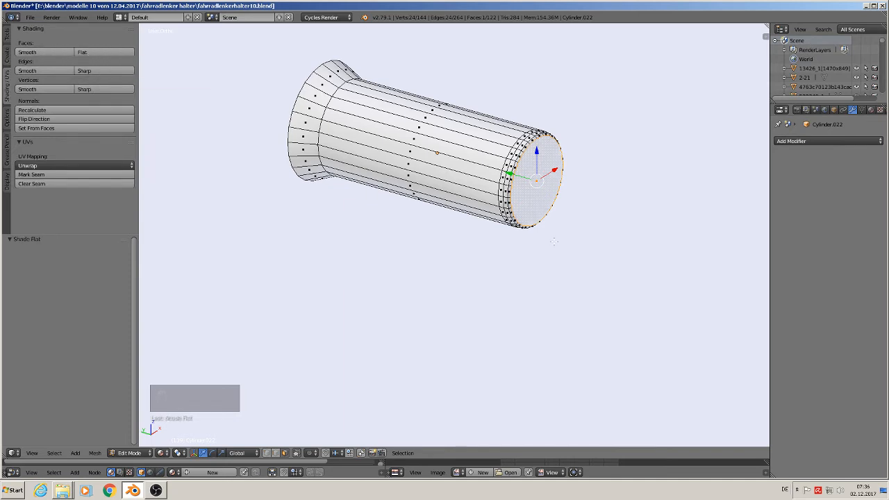
{"action": "key", "text": "Tab"}
Step: Position the stud against the fork leg, moving it about -0.079 along X and 0.069 along Y
{"action": "scroll", "coordinate": [554, 246], "scroll_direction": "down", "scroll_amount": 8}
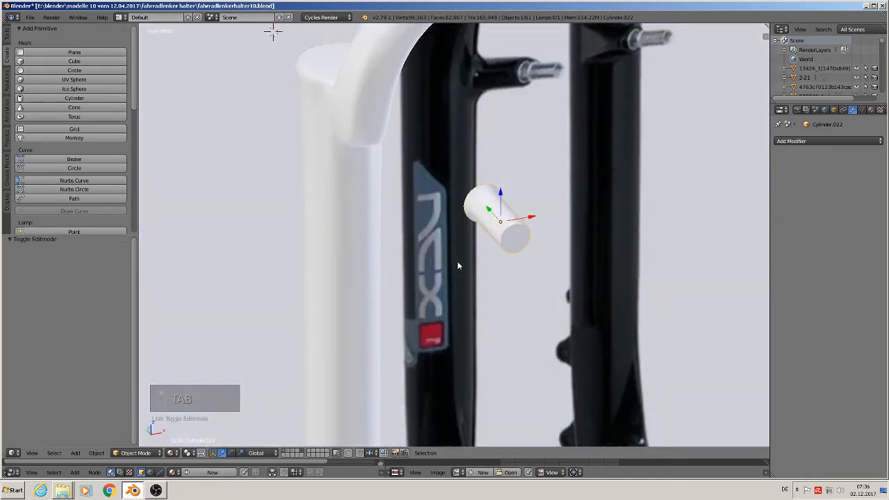
{"action": "key", "text": "KP_1"}
{"action": "left_click_drag", "start_coordinate": [534, 222], "coordinate": [416, 224]}
{"action": "scroll", "coordinate": [614, 215], "scroll_direction": "down", "scroll_amount": 3}
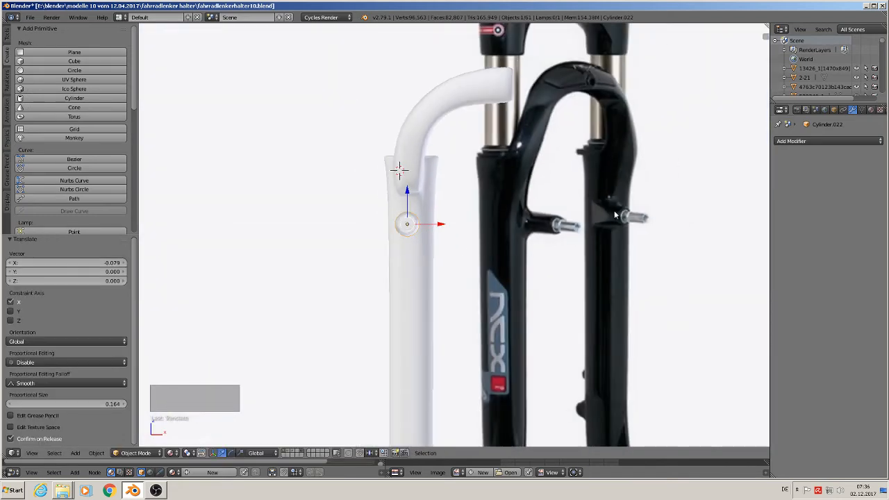
{"action": "left_click_drag", "start_coordinate": [442, 226], "coordinate": [452, 229]}
{"action": "mouse_move", "coordinate": [440, 250]}
{"action": "middle_mouse_down"}
{"action": "mouse_move", "coordinate": [513, 285]}
{"action": "mouse_move", "coordinate": [434, 238]}
{"action": "middle_mouse_up"}
{"action": "left_click_drag", "start_coordinate": [386, 215], "coordinate": [353, 213]}
{"action": "middle_click_drag", "start_coordinate": [353, 213], "coordinate": [292, 232]}
{"action": "scroll", "coordinate": [409, 185], "scroll_direction": "up", "scroll_amount": 3}
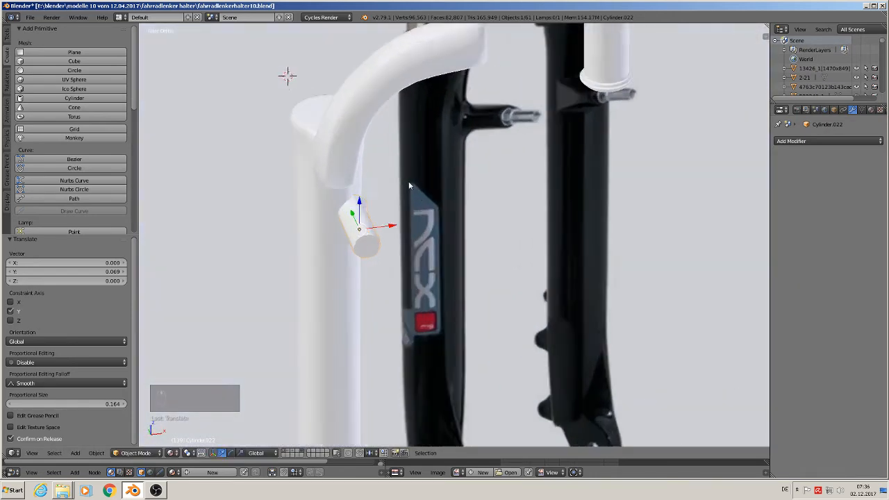
{"action": "middle_click_drag", "start_coordinate": [409, 185], "coordinate": [342, 235]}
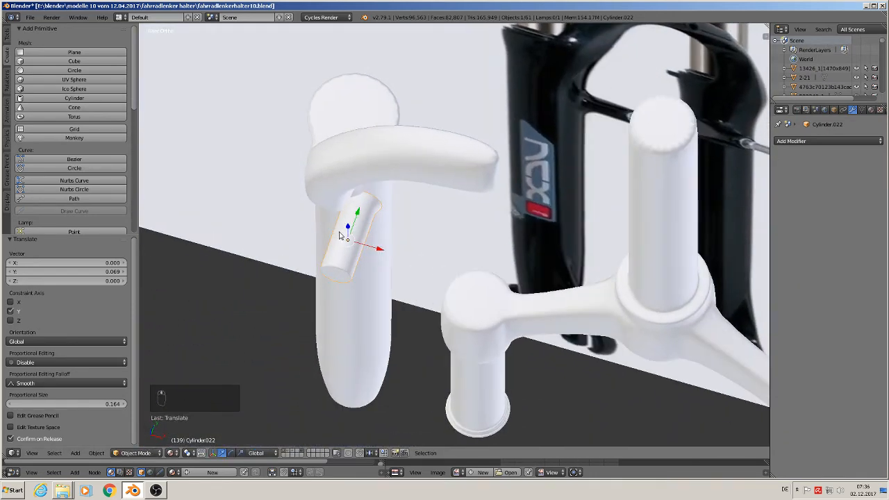
Step: Move the edge loop at the stud's flared rear rim about 0.03 along Y into the fork leg and deselect everything
{"action": "key", "text": "Tab"}
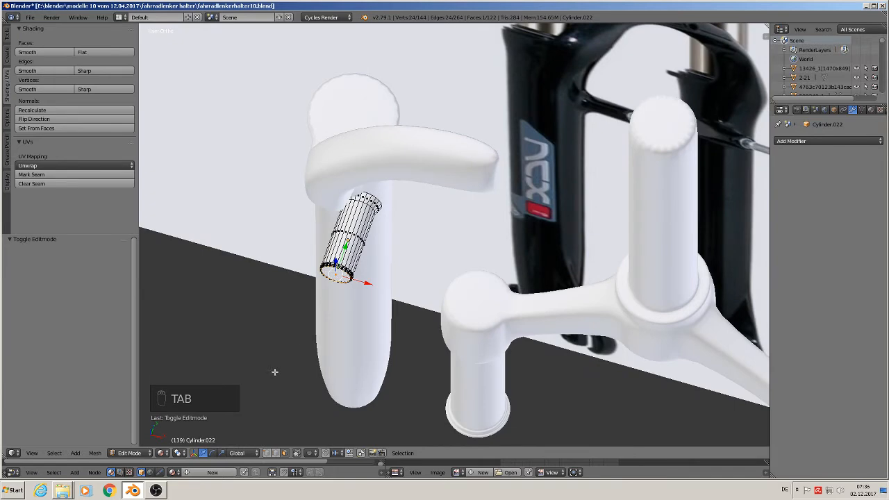
{"action": "left_click", "coordinate": [284, 453]}
{"action": "right_click", "coordinate": [348, 235], "text": "alt"}
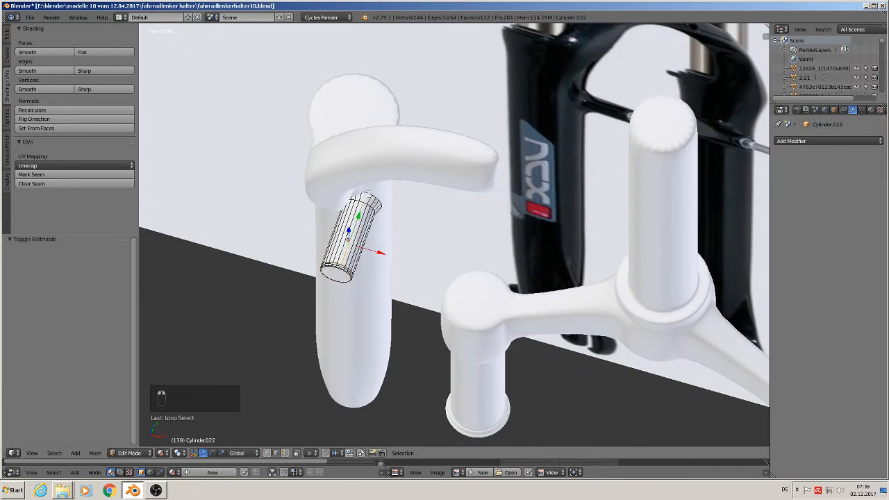
{"action": "right_click", "coordinate": [370, 193], "text": "alt"}
{"action": "middle_click_drag", "start_coordinate": [396, 221], "coordinate": [340, 221]}
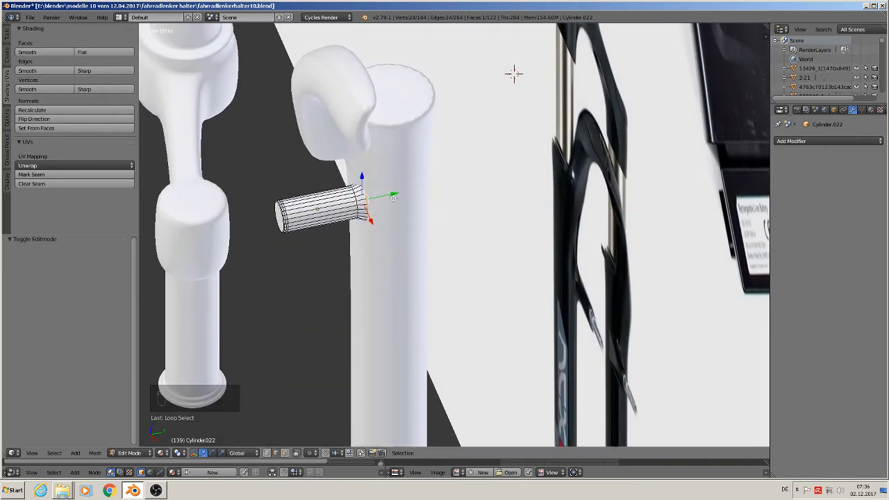
{"action": "key", "text": "e"}
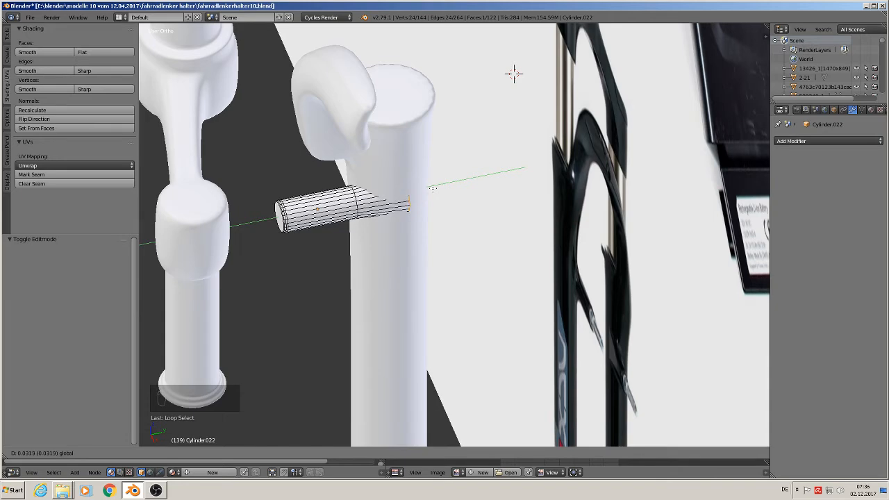
{"action": "left_click", "coordinate": [427, 191]}
{"action": "key", "text": "Tab"}
{"action": "middle_click_drag", "start_coordinate": [412, 218], "coordinate": [452, 214]}
{"action": "left_click_drag", "start_coordinate": [354, 224], "coordinate": [355, 225]}
{"action": "middle_click_drag", "start_coordinate": [378, 226], "coordinate": [427, 222]}
{"action": "key", "text": "a"}
Step: Examine the fork's lower ends in the fork reference image and in the side-view bicycle reference
{"action": "scroll", "coordinate": [402, 227], "scroll_direction": "down", "scroll_amount": 3}
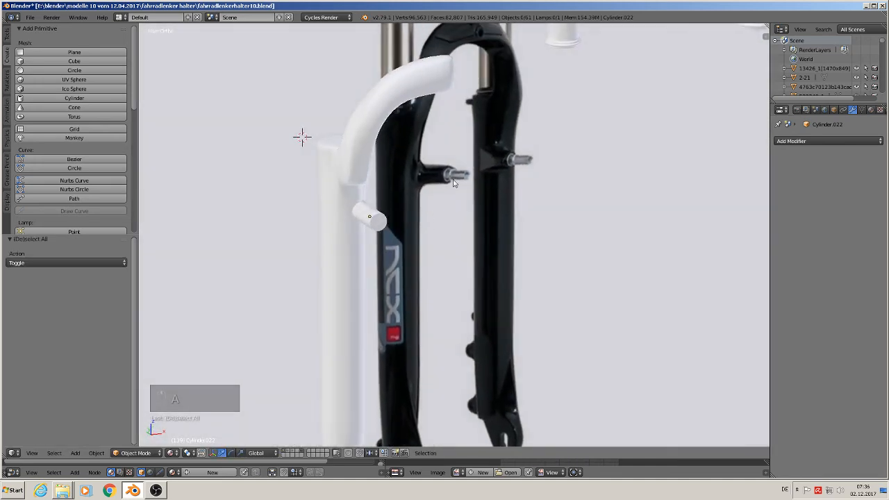
{"action": "scroll", "coordinate": [431, 277], "scroll_direction": "down", "scroll_amount": 3}
{"action": "middle_click_drag", "start_coordinate": [435, 327], "coordinate": [450, 195]}
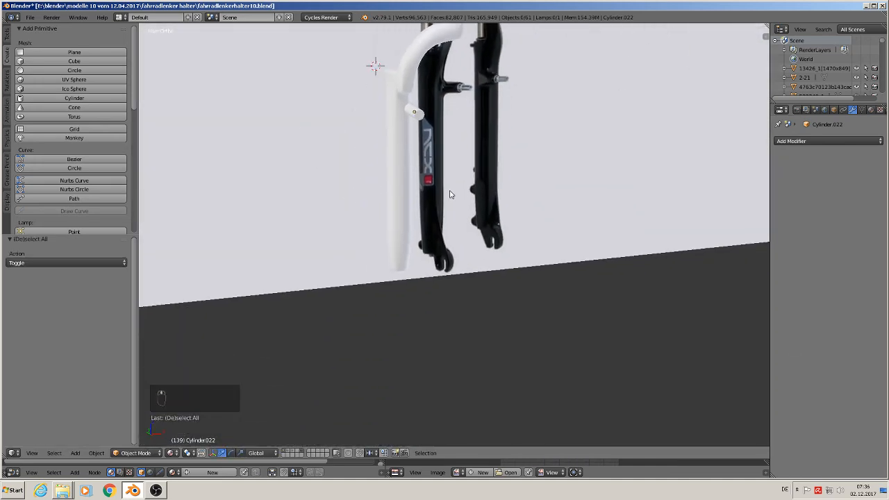
{"action": "scroll", "coordinate": [431, 263], "scroll_direction": "up", "scroll_amount": 2}
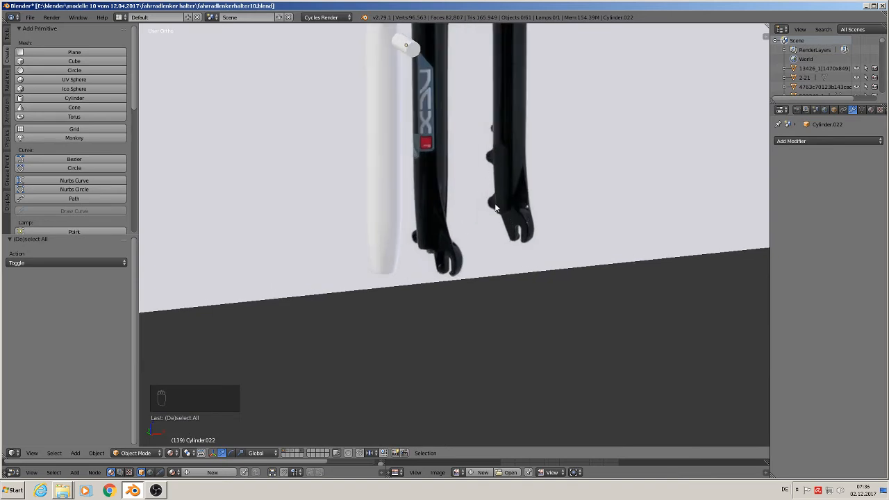
{"action": "scroll", "coordinate": [498, 211], "scroll_direction": "down", "scroll_amount": 10}
{"action": "middle_click_drag", "start_coordinate": [551, 138], "coordinate": [442, 266], "text": "shift"}
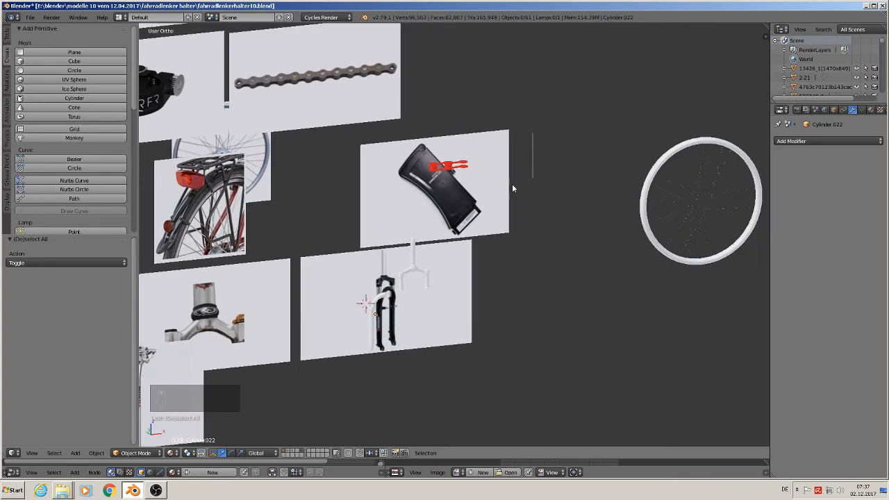
{"action": "key", "text": "KP_1"}
{"action": "middle_click_drag", "start_coordinate": [727, 53], "coordinate": [304, 371], "text": "shift"}
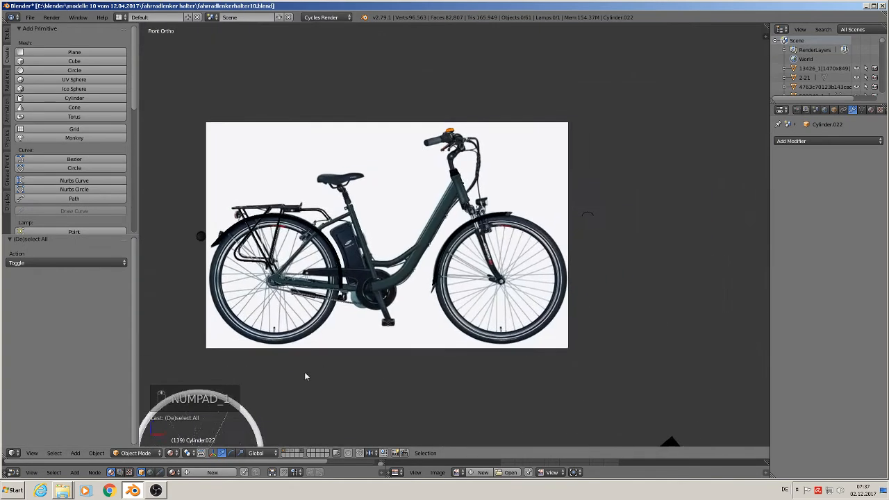
{"action": "scroll", "coordinate": [304, 372], "scroll_direction": "up", "scroll_amount": 7}
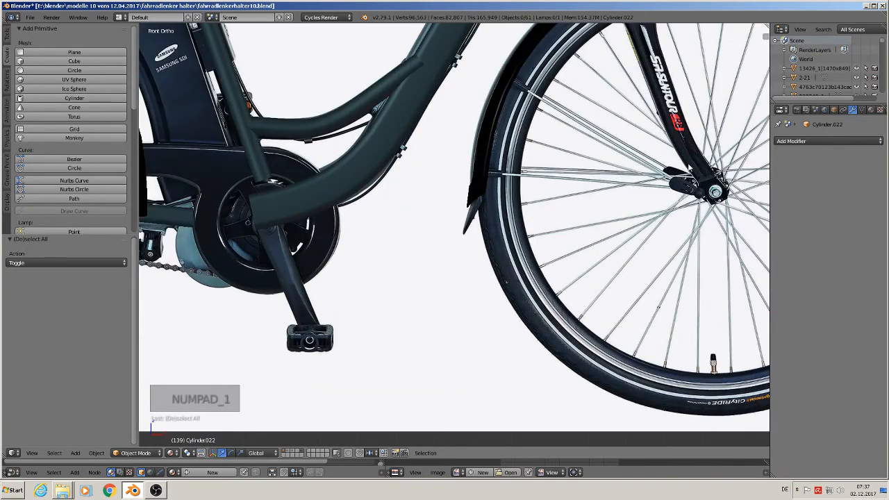
{"action": "scroll", "coordinate": [677, 174], "scroll_direction": "down", "scroll_amount": 1}
{"action": "middle_click_drag", "start_coordinate": [674, 171], "coordinate": [625, 255], "text": "shift"}
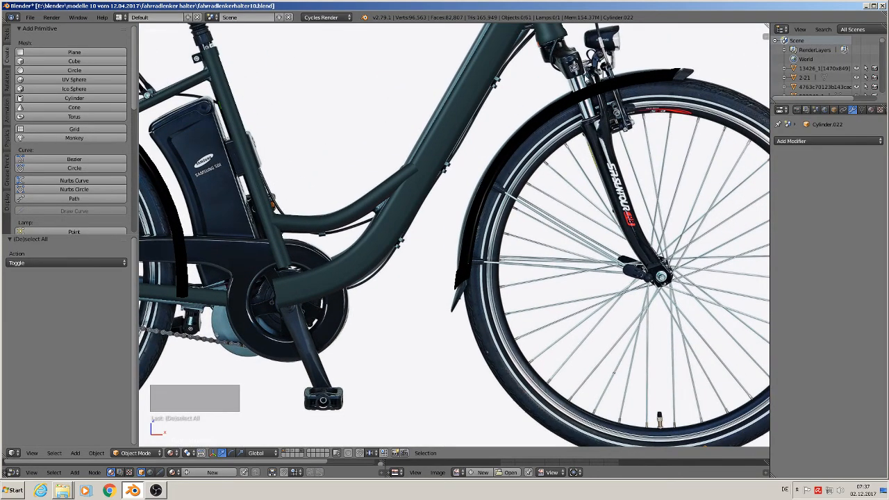
{"action": "middle_click_drag", "start_coordinate": [166, 413], "coordinate": [540, 278], "text": "shift"}
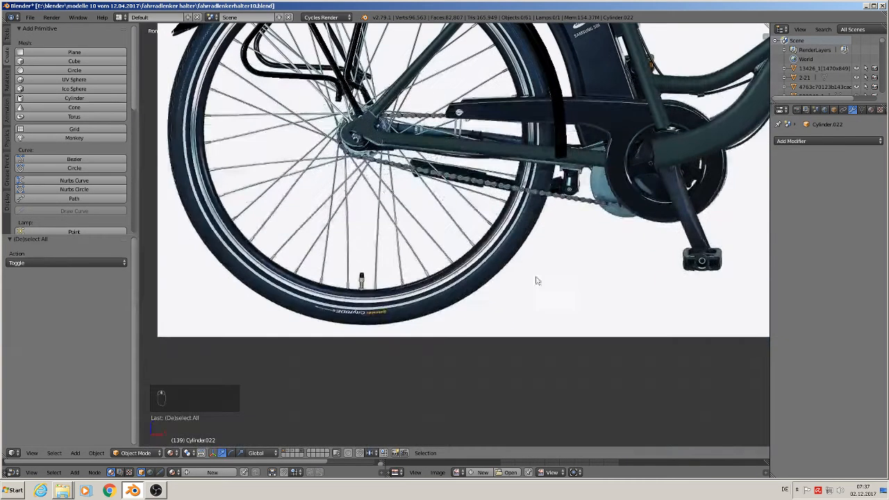
{"action": "middle_click_drag", "start_coordinate": [341, 375], "coordinate": [497, 233], "text": "shift"}
{"action": "scroll", "coordinate": [486, 243], "scroll_direction": "down", "scroll_amount": 3}
{"action": "scroll", "coordinate": [445, 333], "scroll_direction": "down", "scroll_amount": 3}
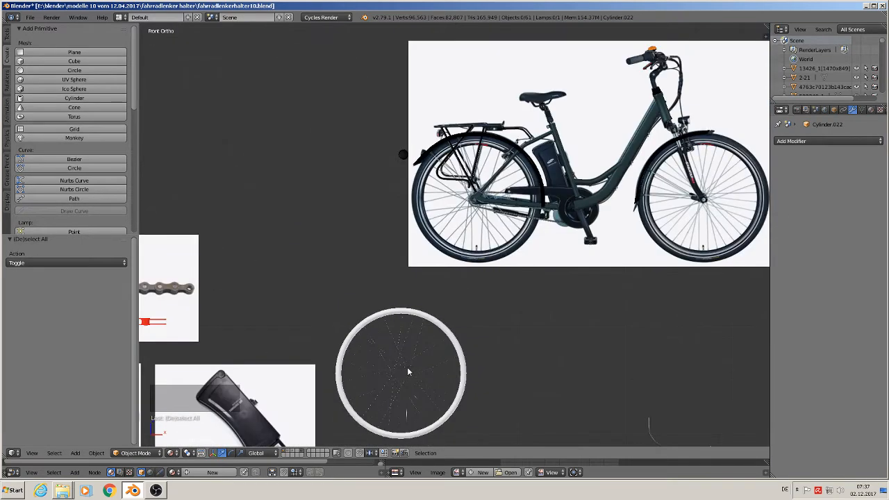
{"action": "middle_click_drag", "start_coordinate": [408, 369], "coordinate": [543, 144], "text": "shift"}
{"action": "scroll", "coordinate": [498, 214], "scroll_direction": "up", "scroll_amount": 3}
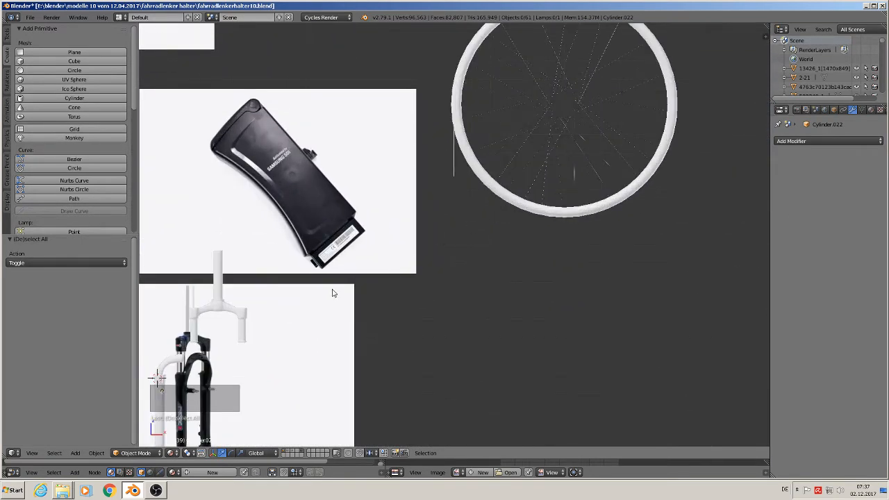
{"action": "middle_click_drag", "start_coordinate": [334, 292], "coordinate": [551, 123], "text": "shift"}
{"action": "scroll", "coordinate": [521, 151], "scroll_direction": "up", "scroll_amount": 1}
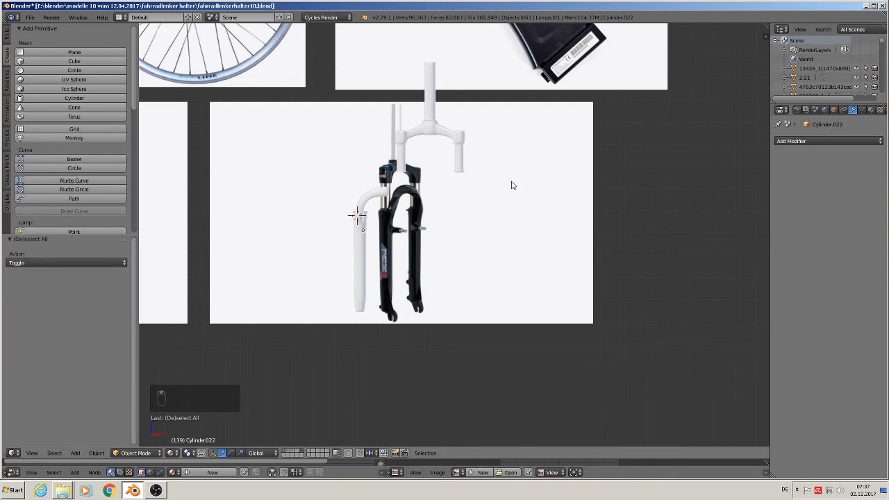
Step: Compare the fork's lower end with its connection to the front wheel hub in the side-view bicycle image
{"action": "scroll", "coordinate": [510, 190], "scroll_direction": "down", "scroll_amount": 1}
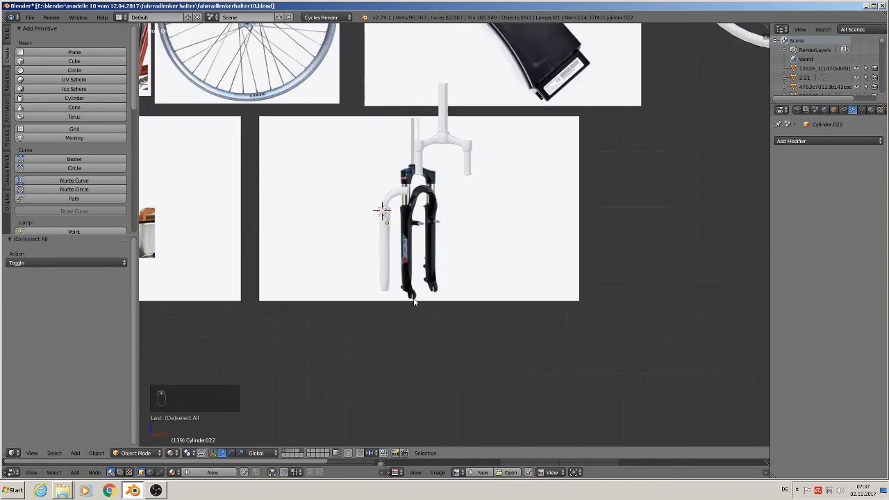
{"action": "middle_click_drag", "start_coordinate": [605, 118], "coordinate": [281, 379], "text": "shift"}
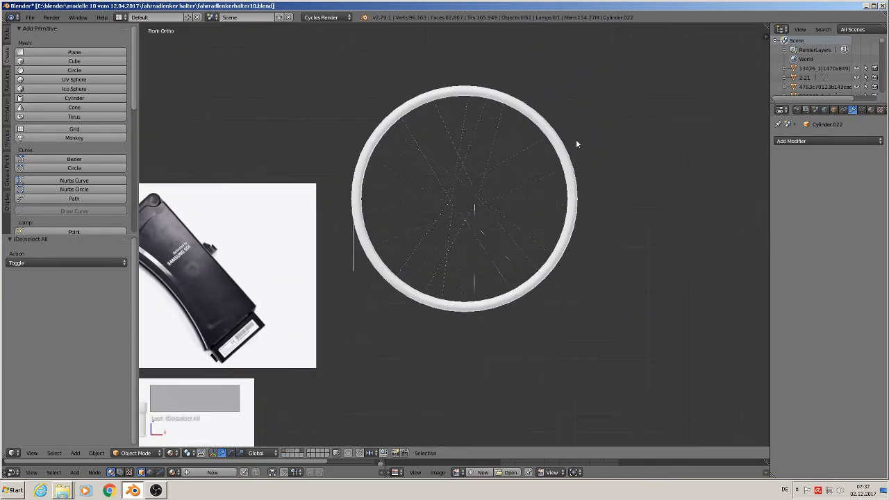
{"action": "middle_click_drag", "start_coordinate": [576, 139], "coordinate": [301, 351], "text": "shift"}
{"action": "mouse_move", "coordinate": [556, 220]}
{"action": "middle_mouse_down", "text": "shift"}
{"action": "mouse_move", "coordinate": [502, 263]}
{"action": "mouse_move", "coordinate": [363, 326]}
{"action": "middle_mouse_up", "text": "shift"}
{"action": "scroll", "coordinate": [528, 188], "scroll_direction": "up", "scroll_amount": 5}
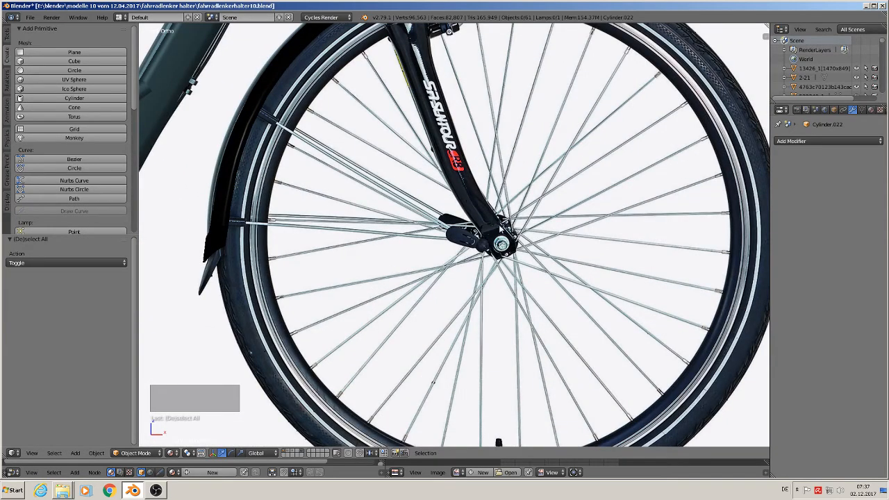
{"action": "scroll", "coordinate": [489, 271], "scroll_direction": "down", "scroll_amount": 5}
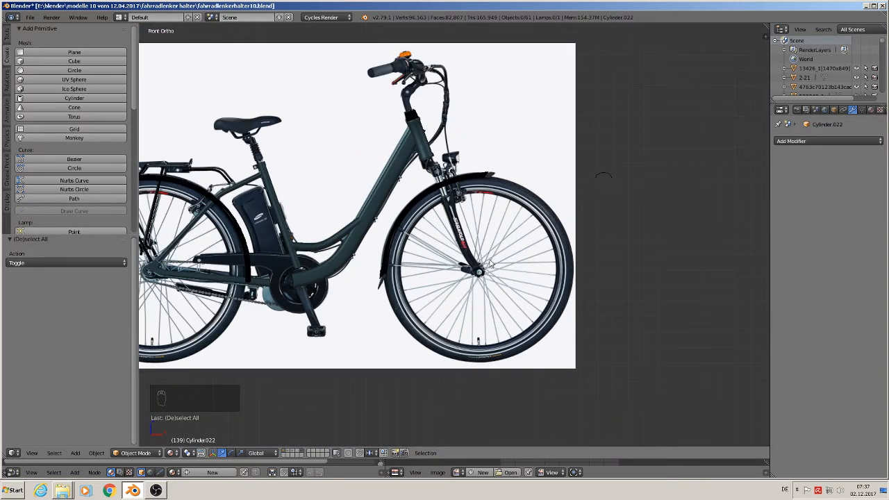
{"action": "middle_click_drag", "start_coordinate": [334, 361], "coordinate": [676, 128], "text": "shift"}
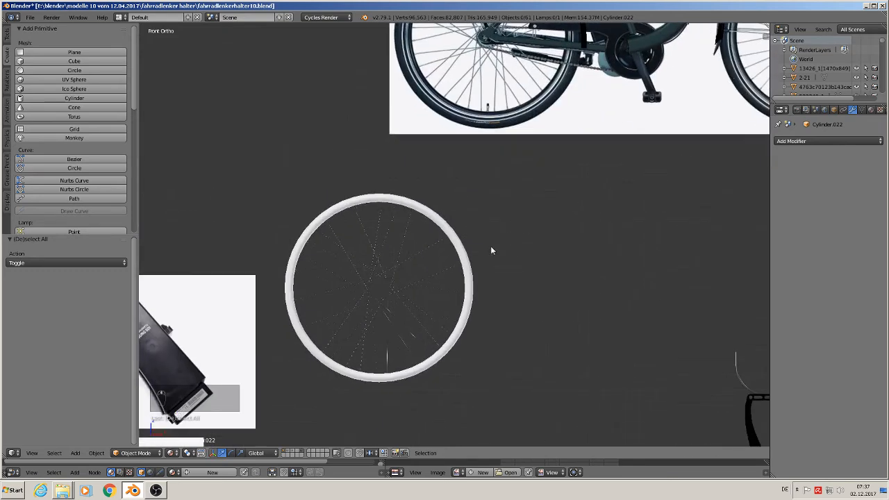
{"action": "middle_click_drag", "start_coordinate": [346, 307], "coordinate": [610, 134], "text": "shift"}
{"action": "middle_click_drag", "start_coordinate": [454, 223], "coordinate": [618, 106], "text": "shift"}
{"action": "scroll", "coordinate": [519, 194], "scroll_direction": "up", "scroll_amount": 2}
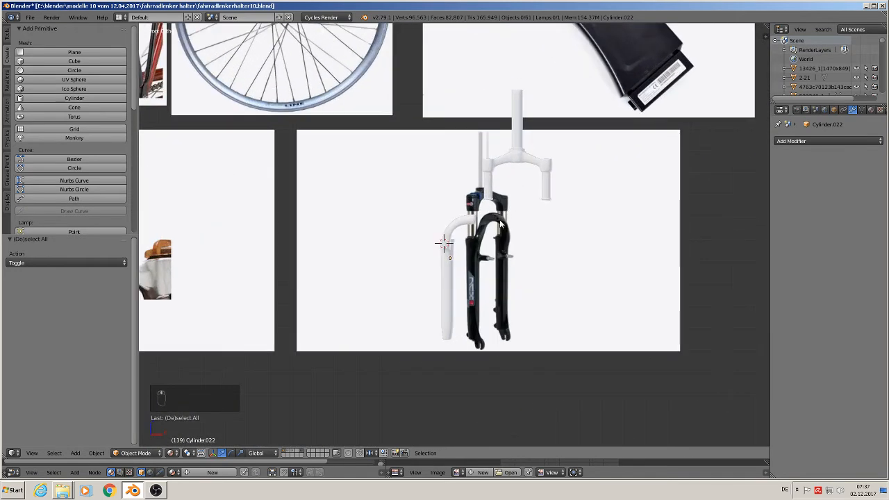
Step: Select the fork leg and try to shift it about 0.006 along Y
{"action": "middle_click_drag", "start_coordinate": [502, 226], "coordinate": [549, 243]}
{"action": "right_click", "coordinate": [445, 265]}
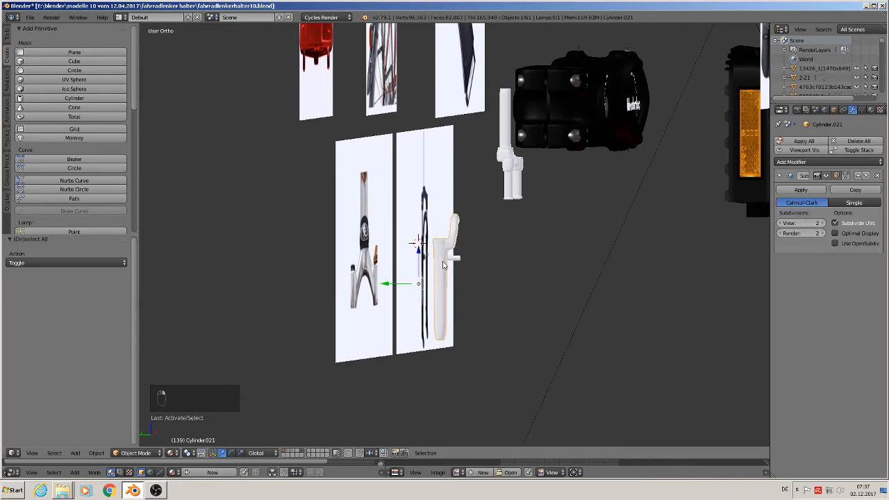
{"action": "left_click_drag", "start_coordinate": [404, 285], "coordinate": [403, 282]}
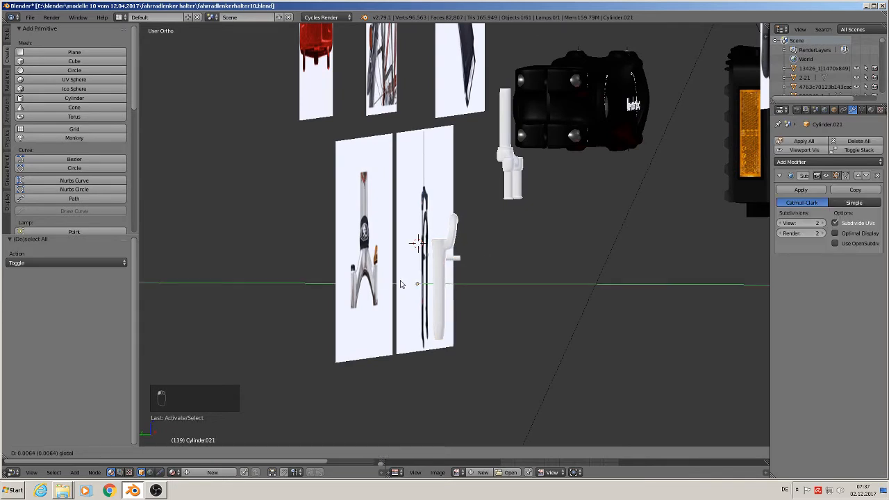
{"action": "key", "text": "ctrl+z"}
Step: Select the edge loop at the fork leg's lower end and enable proportional editing for connected geometry only
{"action": "scroll", "coordinate": [472, 250], "scroll_direction": "up", "scroll_amount": 6}
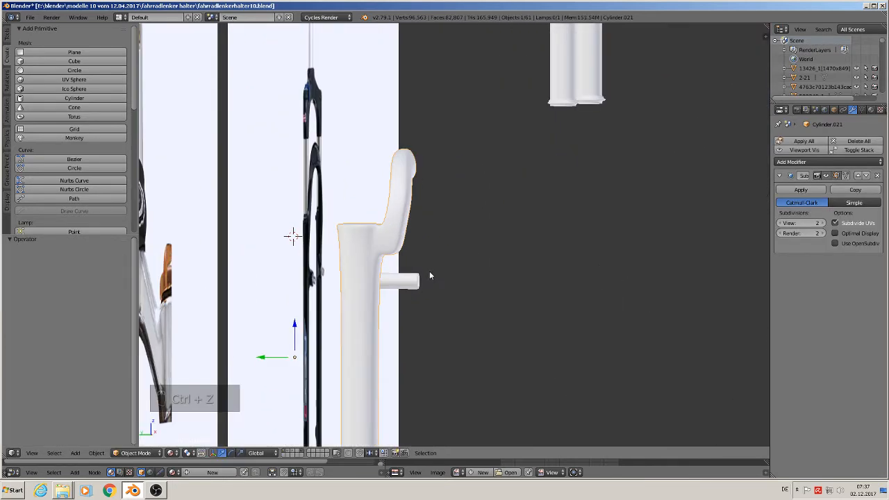
{"action": "mouse_move", "coordinate": [393, 257]}
{"action": "middle_mouse_down"}
{"action": "mouse_move", "coordinate": [329, 266]}
{"action": "mouse_move", "coordinate": [417, 262]}
{"action": "mouse_move", "coordinate": [369, 338]}
{"action": "mouse_move", "coordinate": [387, 290]}
{"action": "mouse_move", "coordinate": [383, 256]}
{"action": "middle_mouse_up"}
{"action": "key", "text": "KP_1"}
{"action": "scroll", "coordinate": [307, 261], "scroll_direction": "down", "scroll_amount": 2}
{"action": "scroll", "coordinate": [307, 262], "scroll_direction": "down", "scroll_amount": 1}
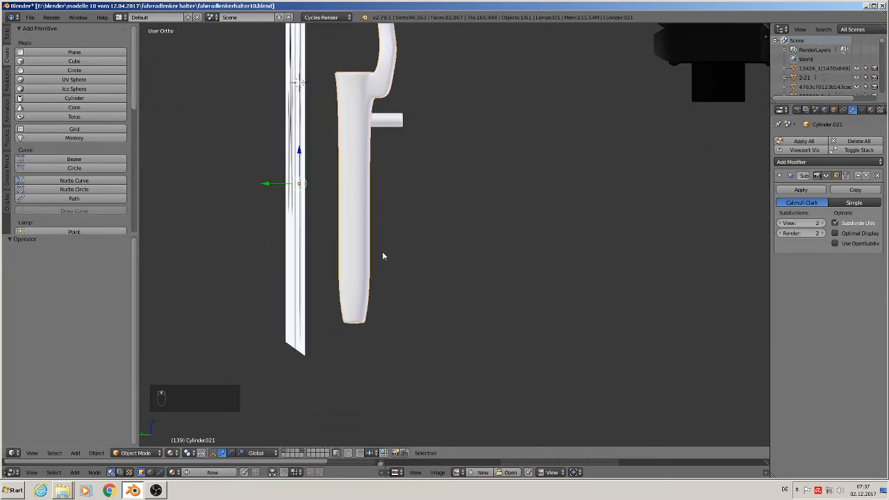
{"action": "scroll", "coordinate": [382, 256], "scroll_direction": "up", "scroll_amount": 2}
{"action": "key", "text": "Tab"}
{"action": "left_click", "coordinate": [345, 354], "text": "alt"}
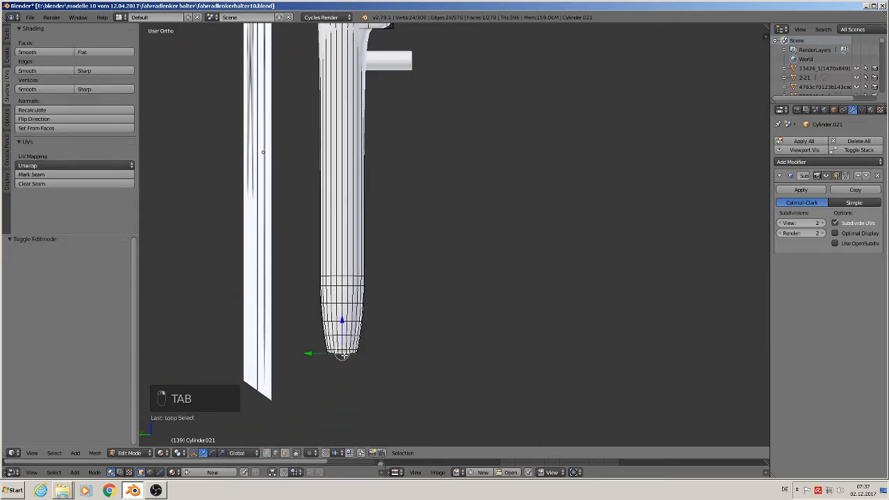
{"action": "left_click", "coordinate": [311, 453]}
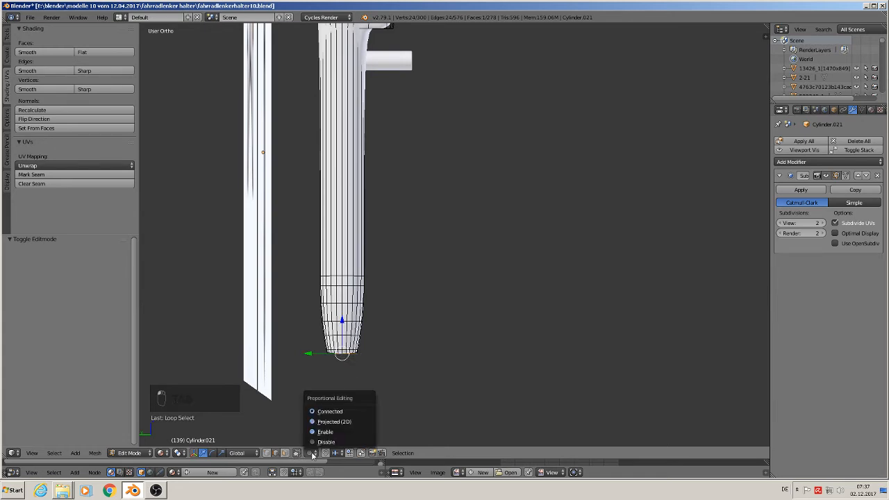
{"action": "left_click", "coordinate": [328, 412]}
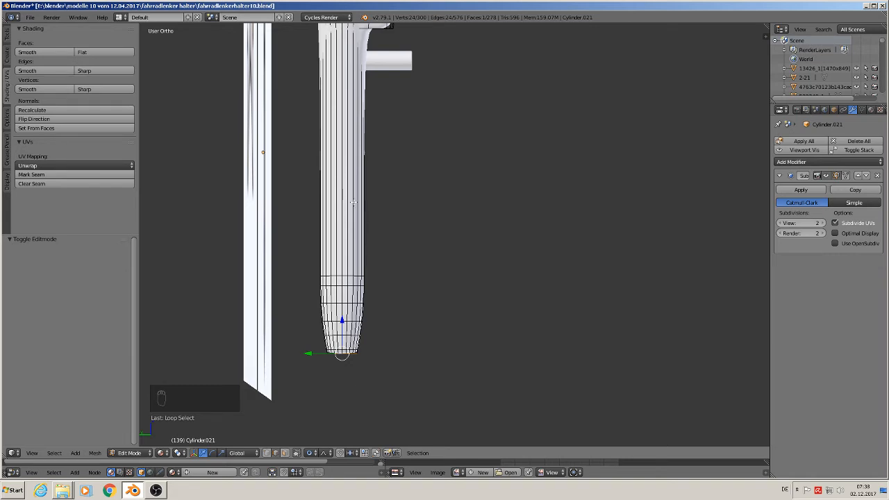
Step: Add one edge loop around the middle of the fork leg and seven more between it and the tapered lower end
{"action": "key", "text": "ctrl+r"}
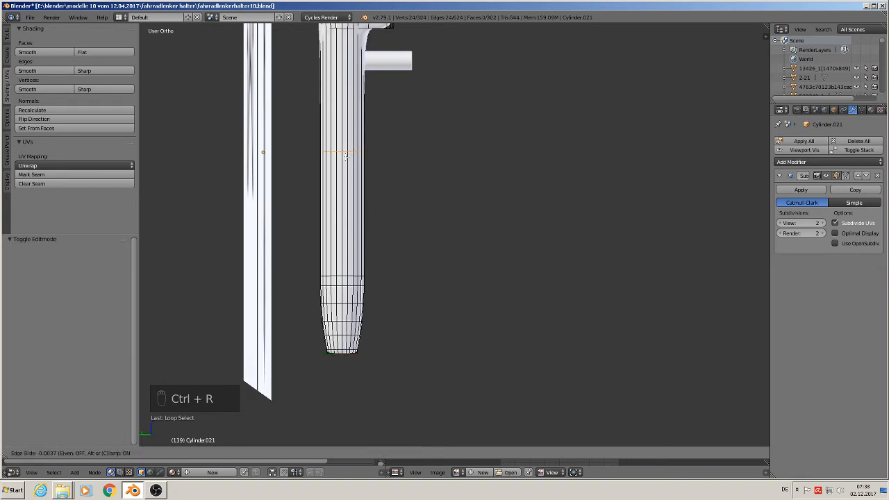
{"action": "left_click", "coordinate": [346, 158]}
{"action": "key", "text": "ctrl+r"}
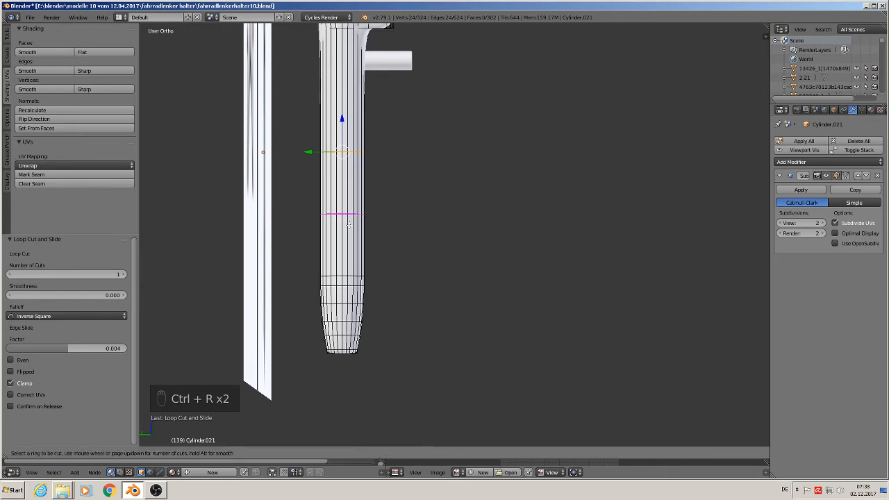
{"action": "scroll", "coordinate": [348, 224], "scroll_direction": "up", "scroll_amount": 4}
{"action": "scroll", "coordinate": [348, 225], "scroll_direction": "up", "scroll_amount": 2}
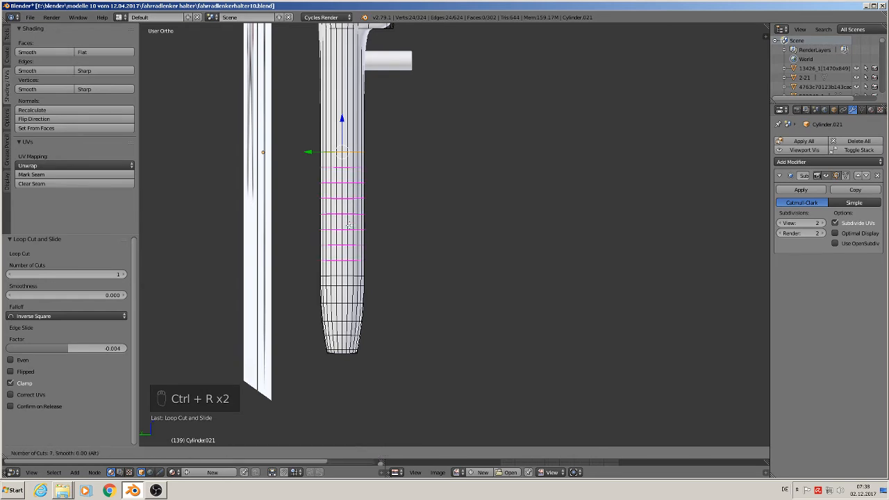
{"action": "left_click", "coordinate": [348, 224]}
Step: Move the leg's bottom edge loop -0.040 along Y with a proportional size of about 0.22 to bend the lower end
{"action": "left_click", "coordinate": [346, 356], "text": "alt"}
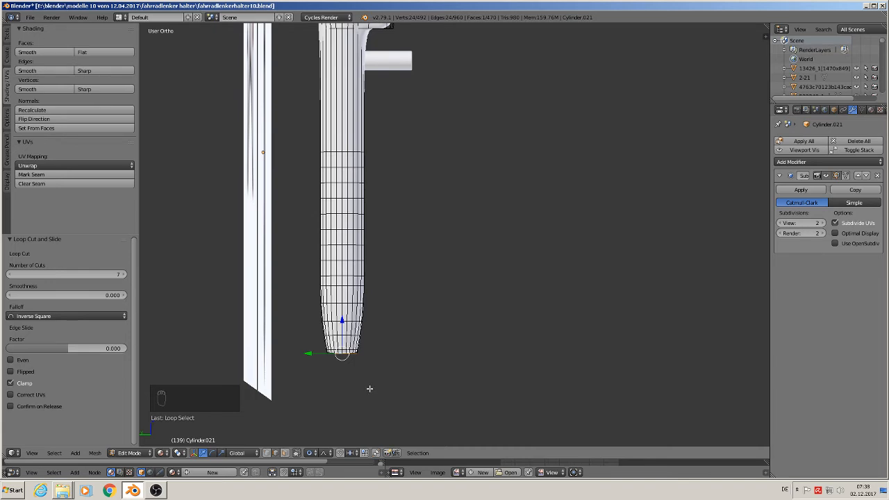
{"action": "key", "text": "g"}
{"action": "key", "text": "y"}
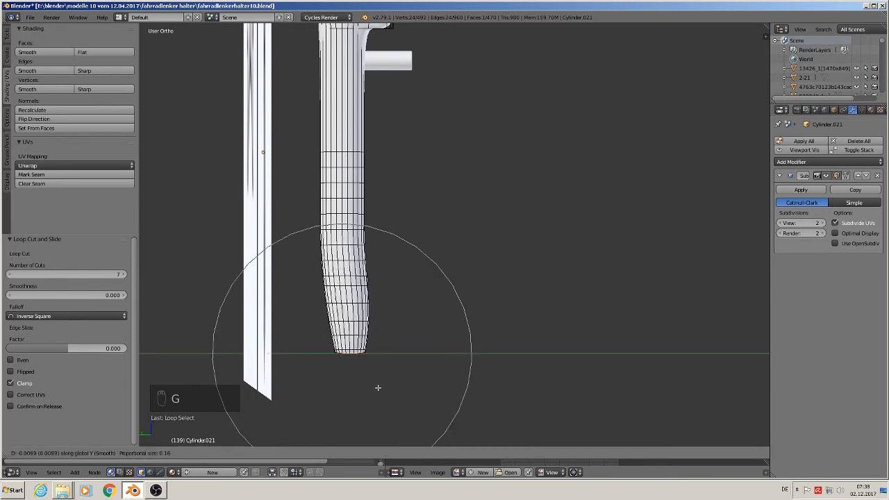
{"action": "scroll", "coordinate": [398, 381], "scroll_direction": "down", "scroll_amount": 3}
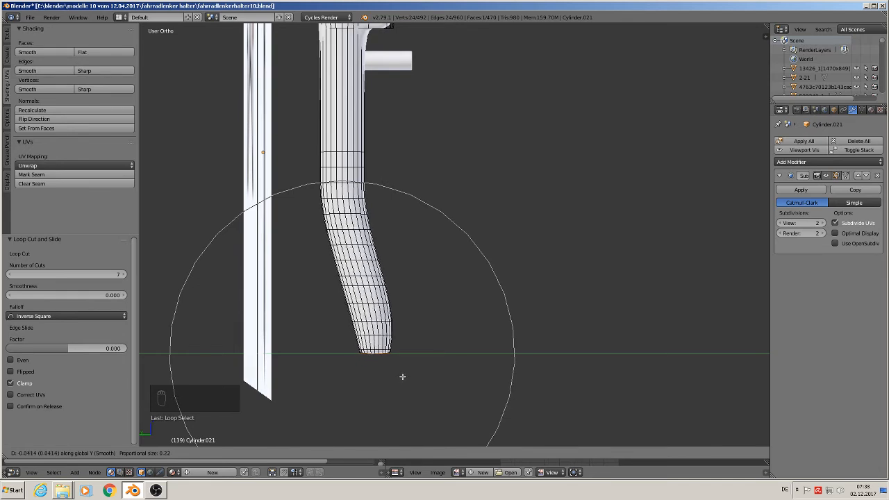
{"action": "left_click", "coordinate": [401, 377]}
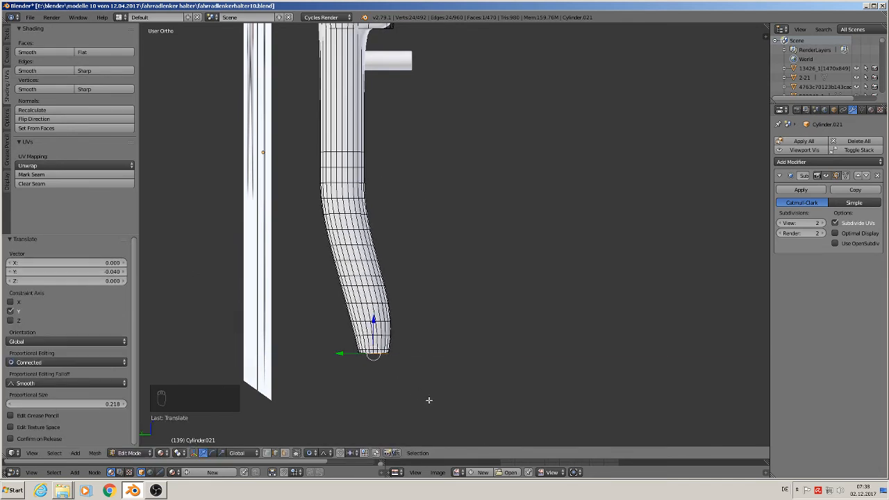
Step: Rotate the leg's bottom edge loop about -17° with proportional falloff, check the bend, and deselect all vertices
{"action": "key", "text": "r"}
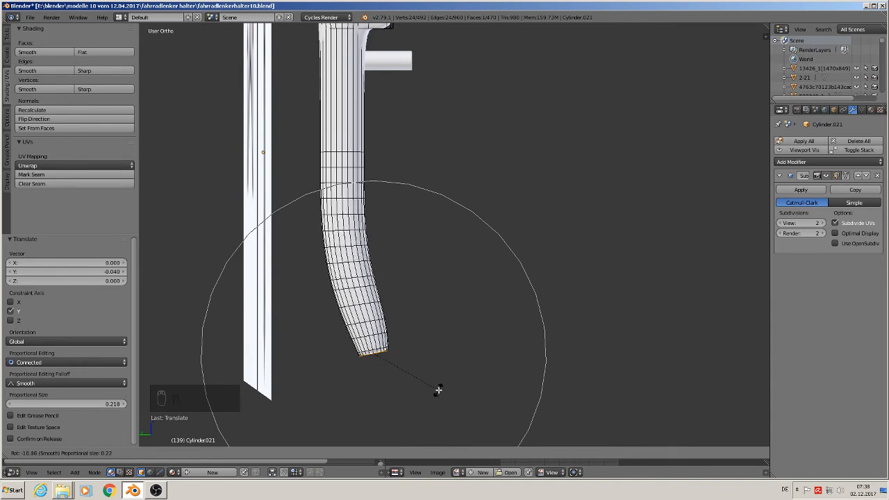
{"action": "left_click", "coordinate": [438, 391]}
{"action": "key", "text": "Tab"}
{"action": "scroll", "coordinate": [435, 391], "scroll_direction": "down", "scroll_amount": 4}
{"action": "middle_click_drag", "start_coordinate": [433, 392], "coordinate": [409, 375]}
{"action": "scroll", "coordinate": [409, 381], "scroll_direction": "up", "scroll_amount": 4}
{"action": "scroll", "coordinate": [410, 383], "scroll_direction": "up", "scroll_amount": 2}
{"action": "key", "text": "Tab"}
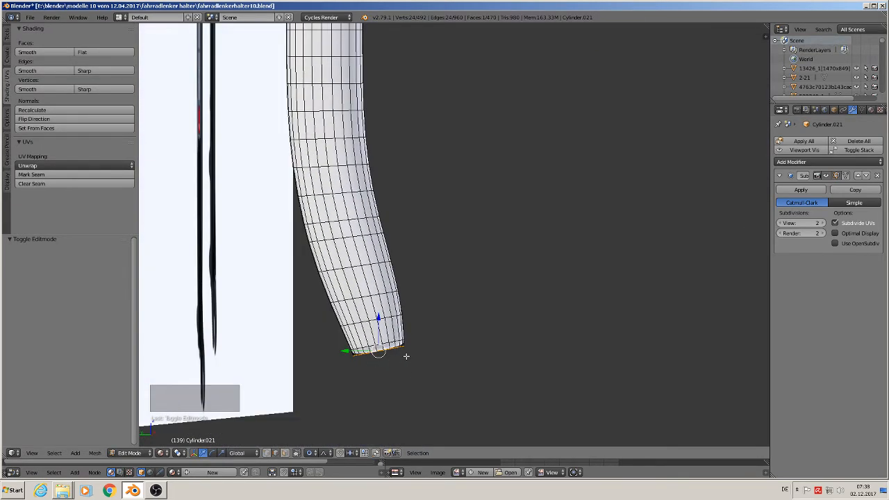
{"action": "key", "text": "KP_1"}
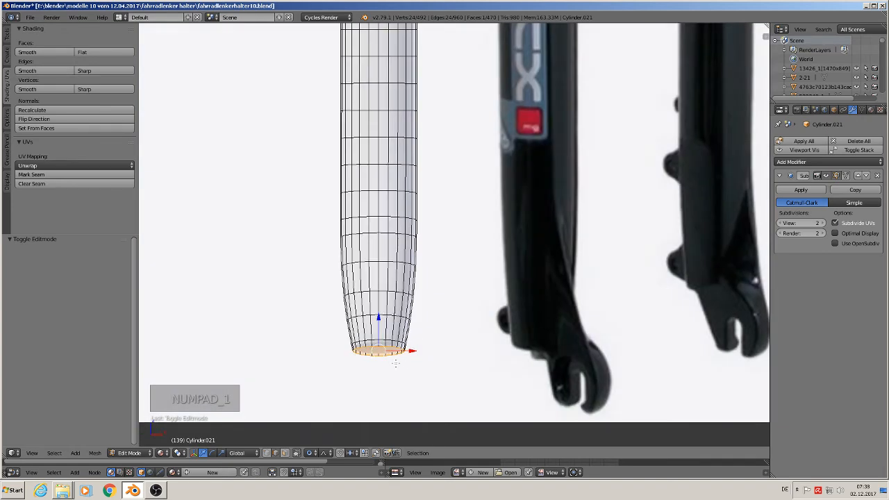
{"action": "key", "text": "a"}
{"action": "key", "text": "a"}
Step: Add a cube at the leg's lower tip in side view and scale it to about 0.018
{"action": "key", "text": "KP_3"}
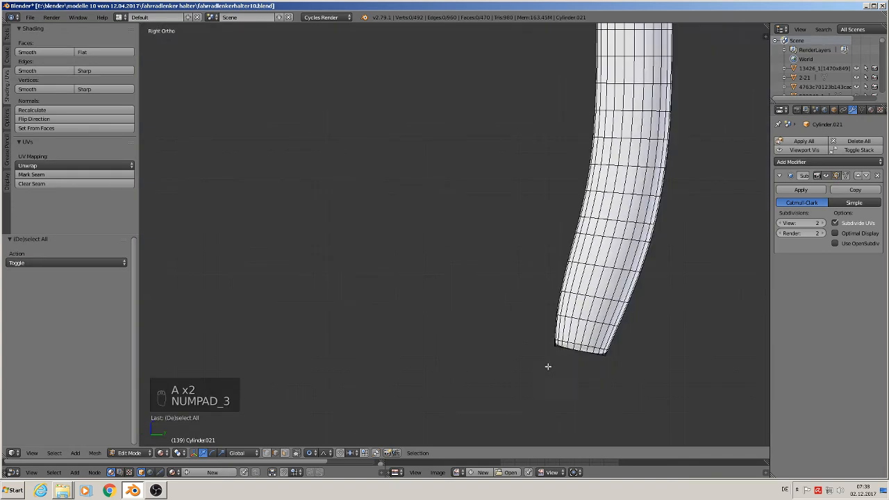
{"action": "scroll", "coordinate": [548, 366], "scroll_direction": "down", "scroll_amount": 1}
{"action": "key", "text": "Tab"}
{"action": "scroll", "coordinate": [577, 358], "scroll_direction": "up", "scroll_amount": 2}
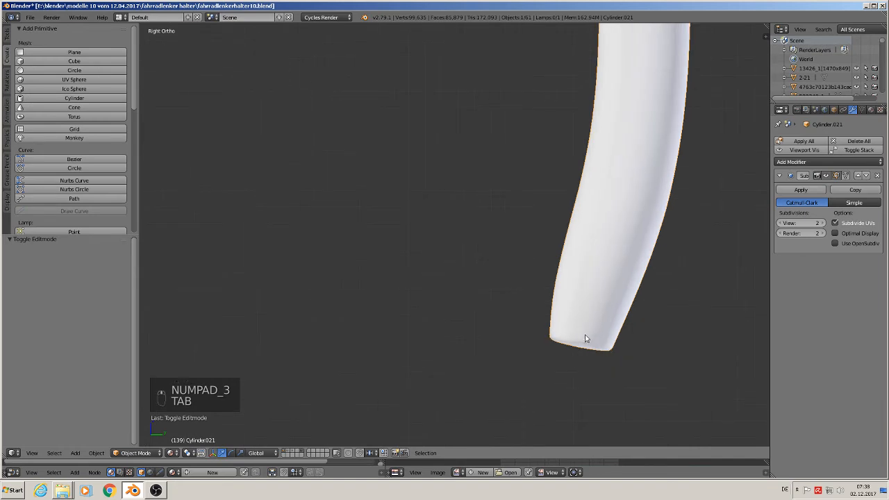
{"action": "left_click", "coordinate": [585, 336]}
{"action": "left_click", "coordinate": [76, 453]}
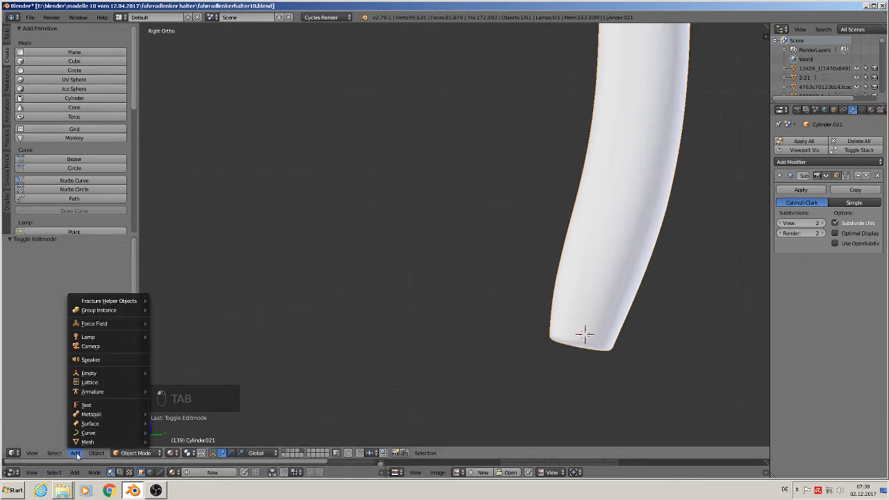
{"action": "mouse_move", "coordinate": [88, 442]}
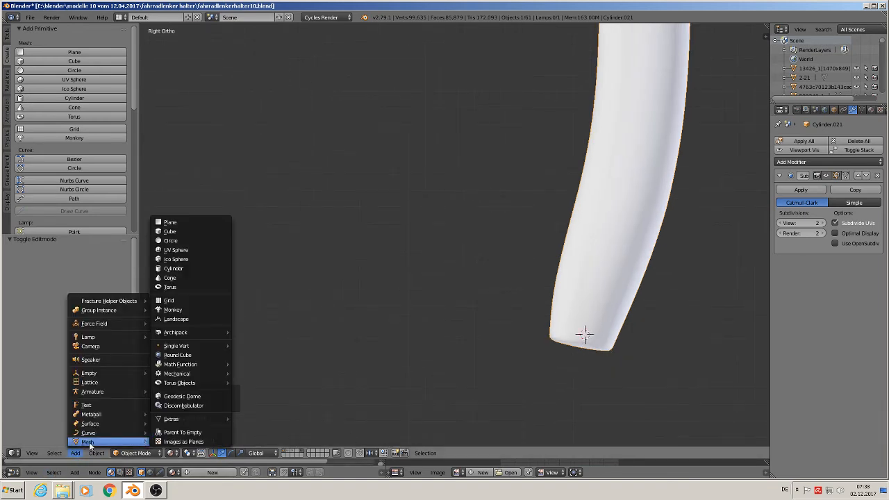
{"action": "left_click", "coordinate": [184, 231]}
{"action": "key", "text": "s"}
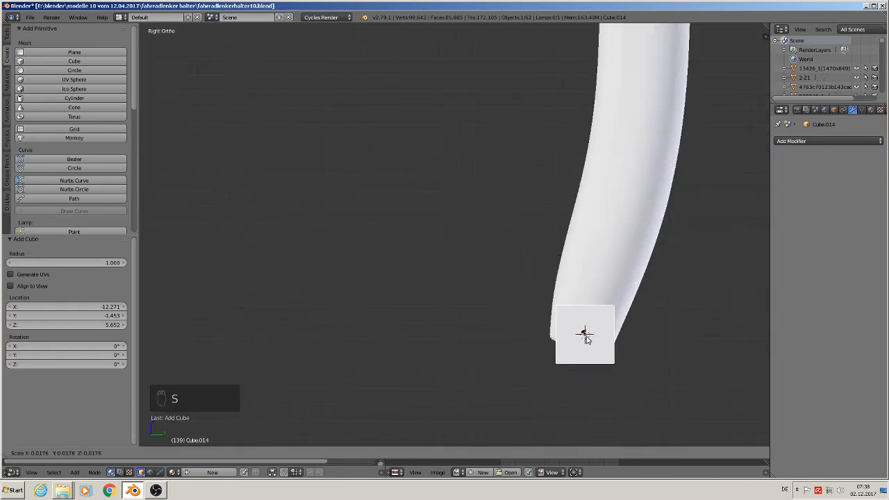
{"action": "left_click", "coordinate": [585, 337]}
Step: Stretch the cube by about 1.21 along Z and rotate it about 15° to match the leg's slant
{"action": "scroll", "coordinate": [603, 349], "scroll_direction": "up", "scroll_amount": 1}
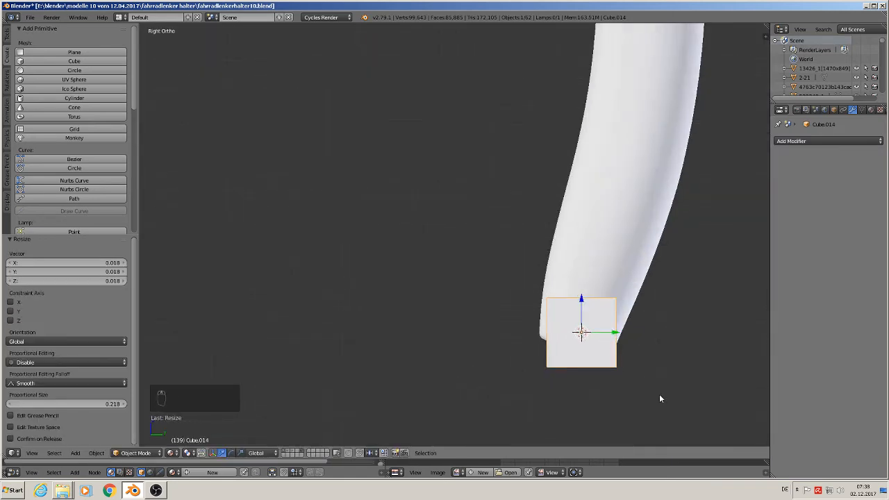
{"action": "key", "text": "s"}
{"action": "key", "text": "z"}
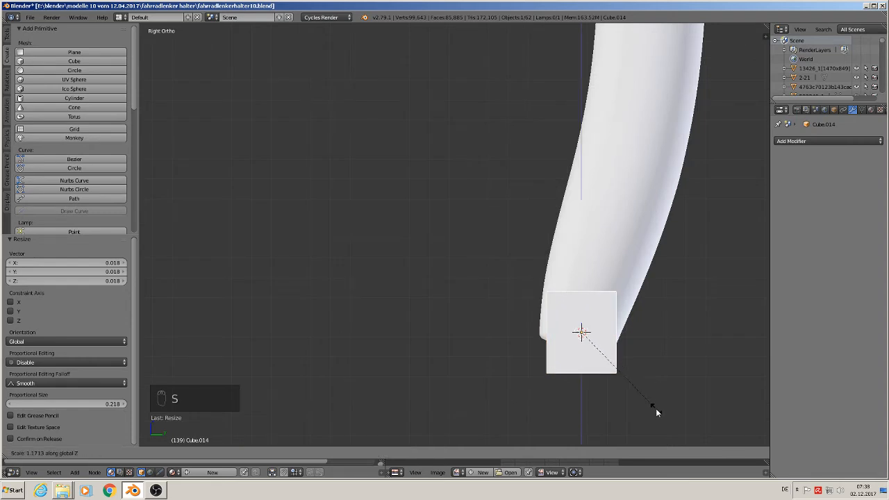
{"action": "left_click", "coordinate": [657, 412]}
{"action": "key", "text": "r"}
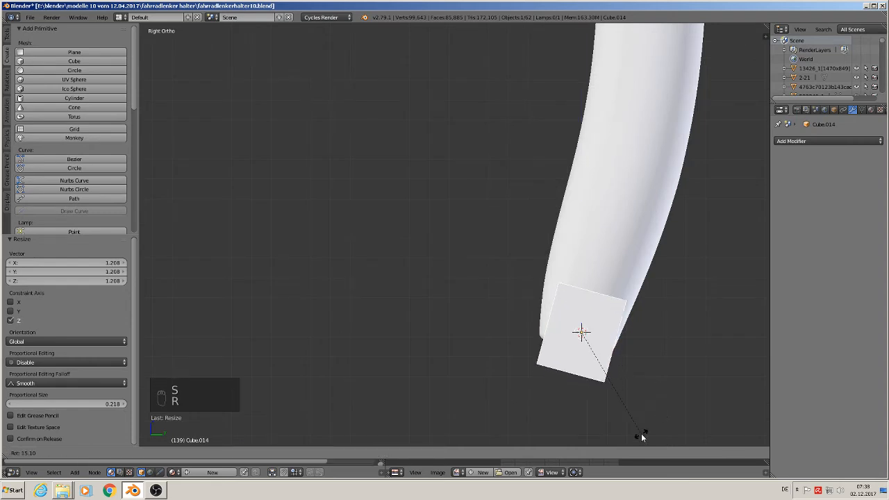
{"action": "left_click", "coordinate": [642, 433]}
Step: Lower the cube so it protrudes below the leg's tip and shift it -0.019 along X to sit under the leg
{"action": "left_click_drag", "start_coordinate": [577, 312], "coordinate": [578, 318]}
{"action": "left_click_drag", "start_coordinate": [617, 343], "coordinate": [610, 344]}
{"action": "left_click_drag", "start_coordinate": [574, 312], "coordinate": [573, 331]}
{"action": "left_click_drag", "start_coordinate": [608, 364], "coordinate": [604, 368]}
{"action": "middle_click_drag", "start_coordinate": [605, 369], "coordinate": [720, 380]}
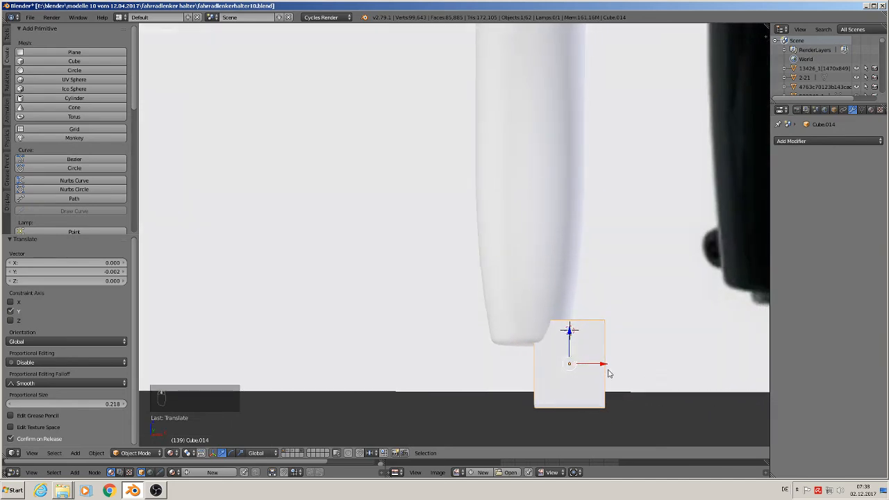
{"action": "left_click_drag", "start_coordinate": [602, 365], "coordinate": [566, 369]}
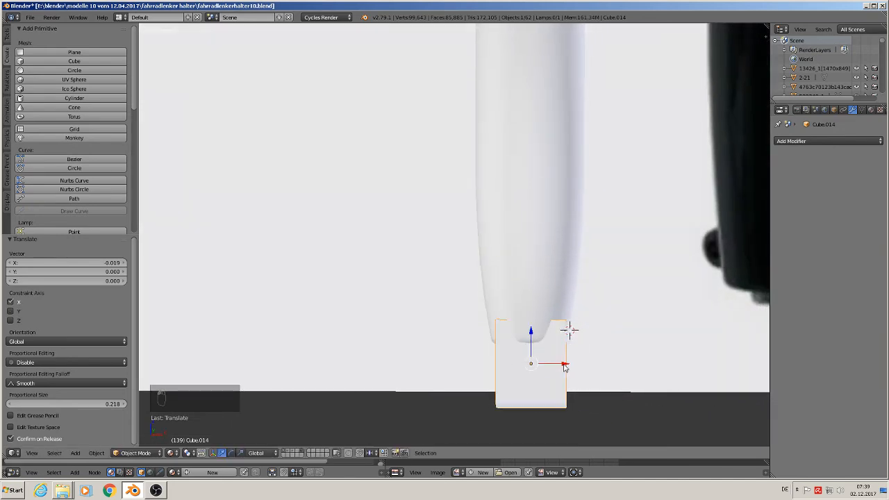
Step: Scale the cube to 0.554 along X, nudge it along X to centre it under the leg, and deselect it
{"action": "middle_click_drag", "start_coordinate": [566, 369], "coordinate": [592, 379]}
{"action": "key", "text": "s"}
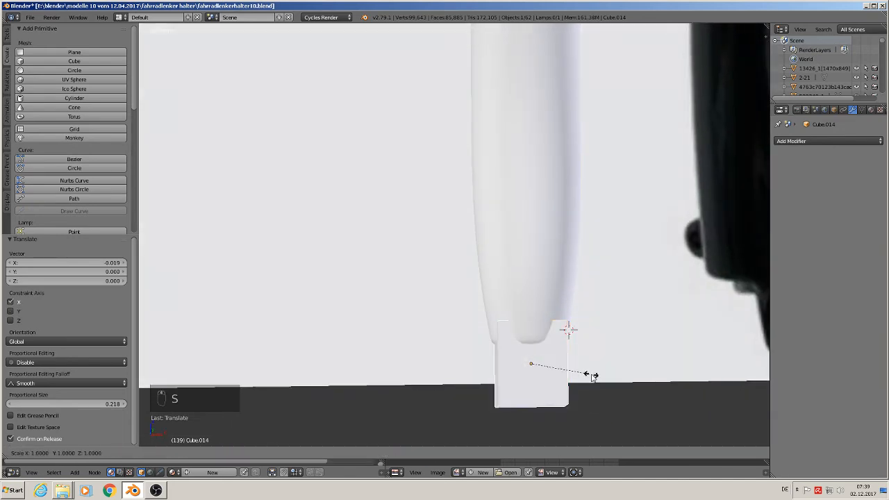
{"action": "left_click", "coordinate": [564, 366]}
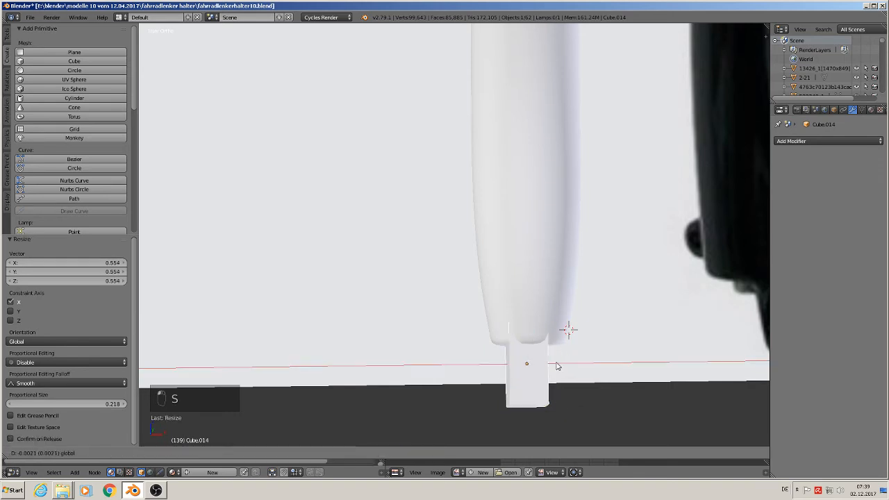
{"action": "key", "text": "Tab"}
Step: Narrow the cube's mesh to 0.706 along X in Edit Mode
{"action": "key", "text": "Tab"}
{"action": "key", "text": "a"}
{"action": "key", "text": "a"}
{"action": "key", "text": "a"}
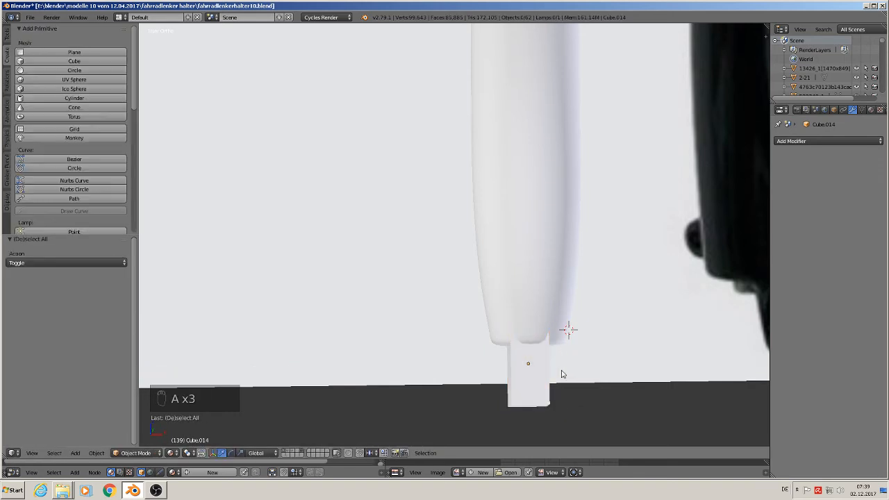
{"action": "middle_click_drag", "start_coordinate": [562, 370], "coordinate": [594, 355]}
{"action": "key", "text": "Tab"}
{"action": "middle_click_drag", "start_coordinate": [536, 378], "coordinate": [581, 385]}
{"action": "key", "text": "s"}
{"action": "key", "text": "x"}
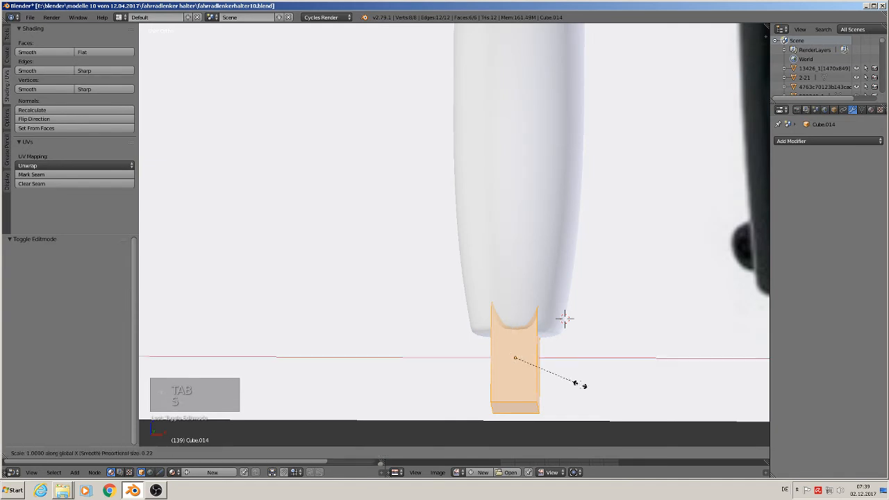
{"action": "left_click", "coordinate": [559, 381]}
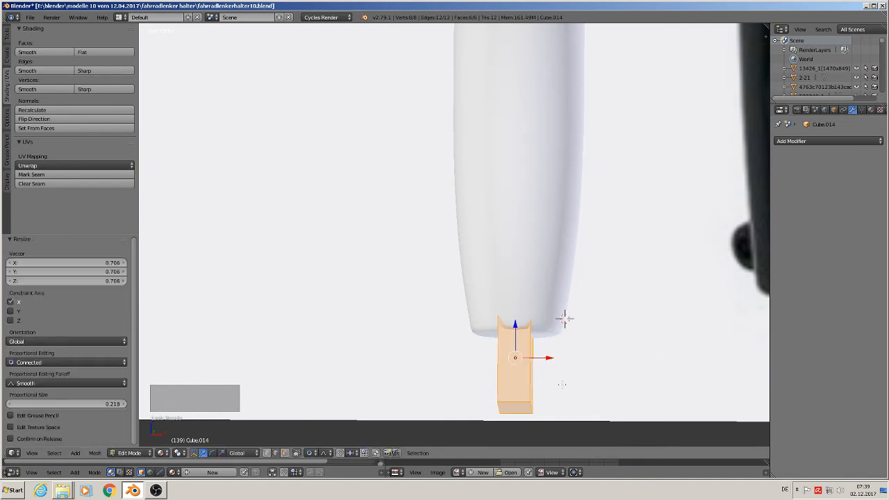
Step: Bevel all edges of the narrowed cube with 3 segments and an offset of about 0.10
{"action": "key", "text": "ctrl+b"}
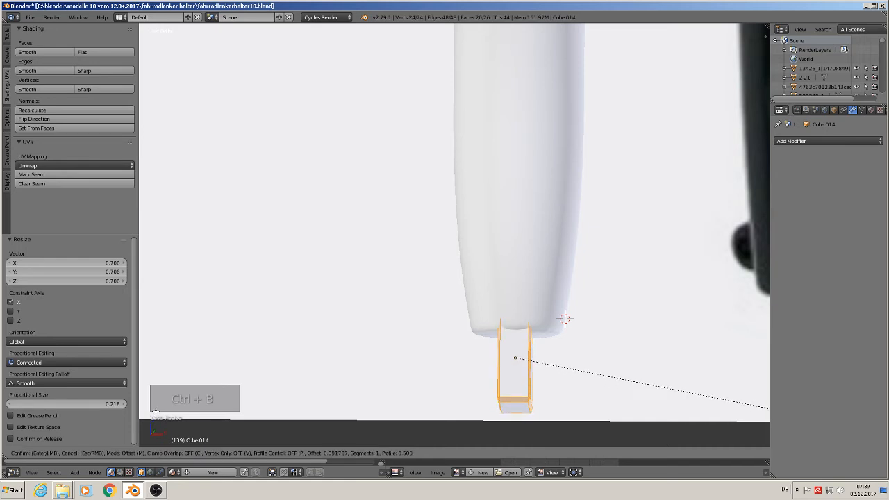
{"action": "scroll", "coordinate": [565, 319], "scroll_direction": "up", "scroll_amount": 1}
{"action": "scroll", "coordinate": [565, 319], "scroll_direction": "up", "scroll_amount": 1}
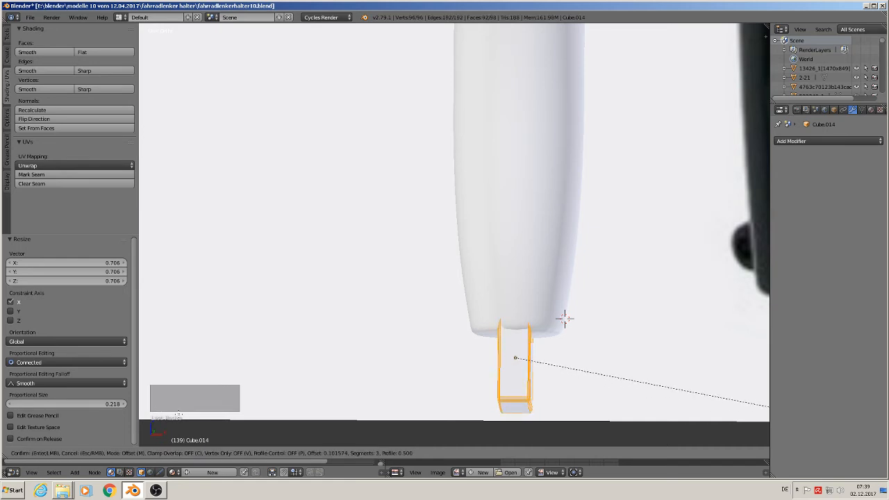
{"action": "left_click", "coordinate": [564, 318]}
{"action": "key", "text": "Tab"}
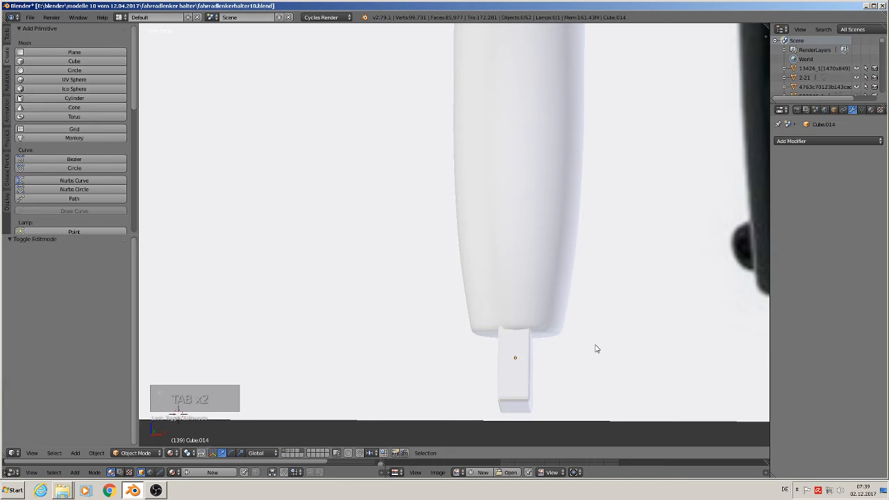
Step: Make the dropout block's hidden vertices selectable in Edit Mode and disable proportional editing
{"action": "middle_click_drag", "start_coordinate": [595, 348], "coordinate": [489, 357]}
{"action": "scroll", "coordinate": [488, 358], "scroll_direction": "up", "scroll_amount": 2}
{"action": "key", "text": "Tab"}
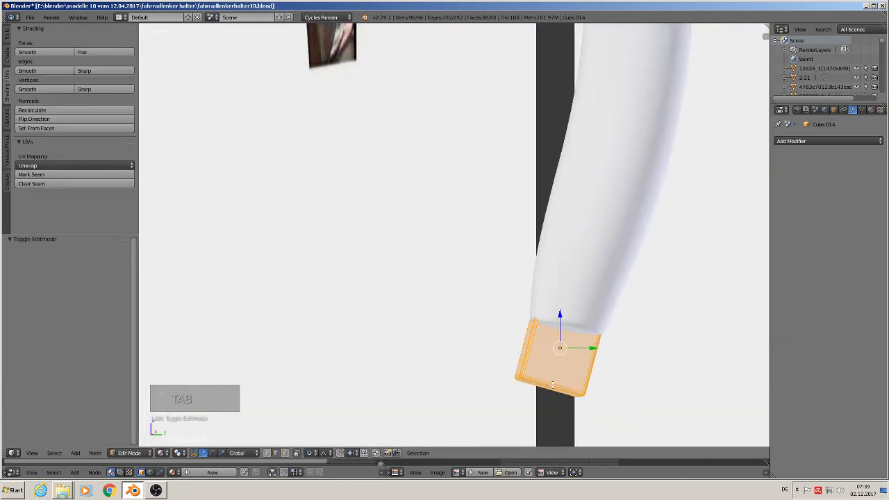
{"action": "scroll", "coordinate": [548, 390], "scroll_direction": "up", "scroll_amount": 2}
{"action": "scroll", "coordinate": [549, 390], "scroll_direction": "down", "scroll_amount": 1}
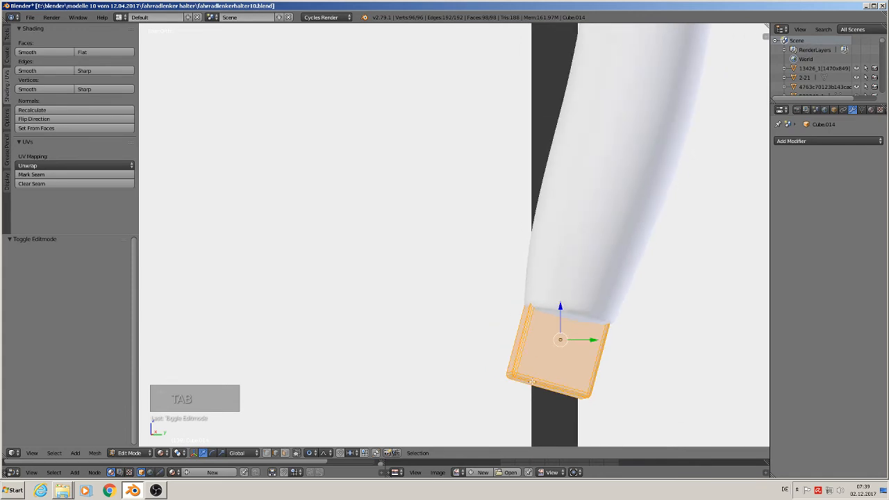
{"action": "left_click", "coordinate": [297, 453]}
{"action": "left_click", "coordinate": [311, 453]}
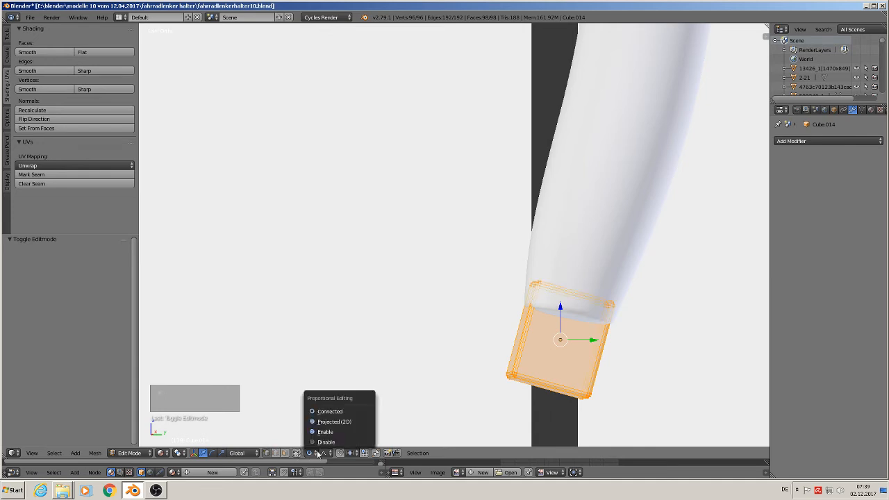
{"action": "left_click", "coordinate": [328, 442]}
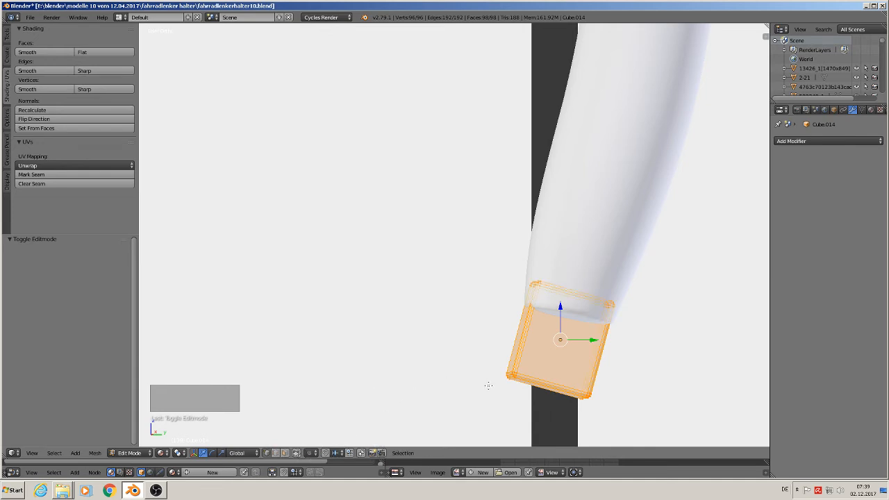
Step: Taper the dropout block by scaling its lower-end vertices to about 0.785 along Y, with the transform orientation set to Local
{"action": "key", "text": "a"}
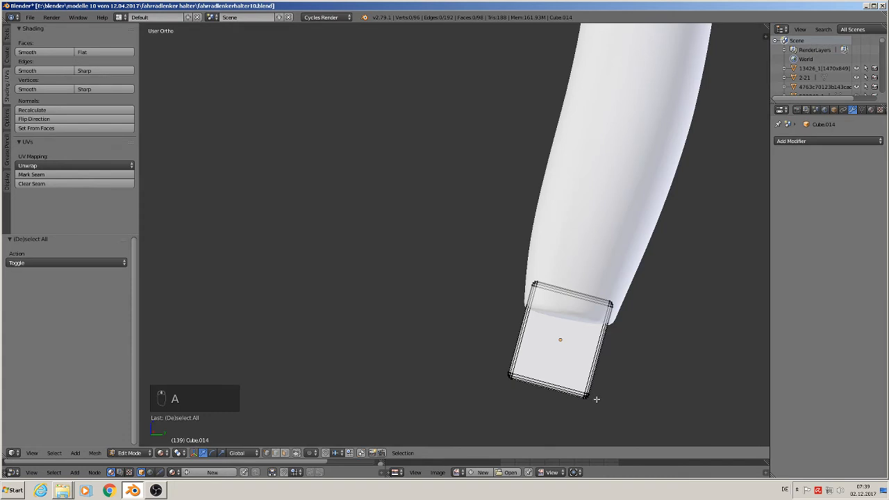
{"action": "key", "text": "c"}
{"action": "left_click_drag", "start_coordinate": [594, 398], "coordinate": [500, 376]}
{"action": "key", "text": "Escape"}
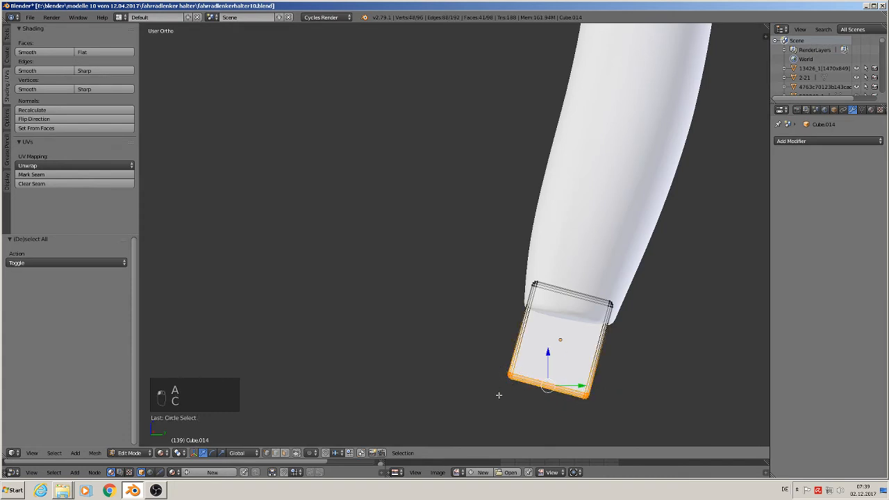
{"action": "left_click", "coordinate": [238, 453]}
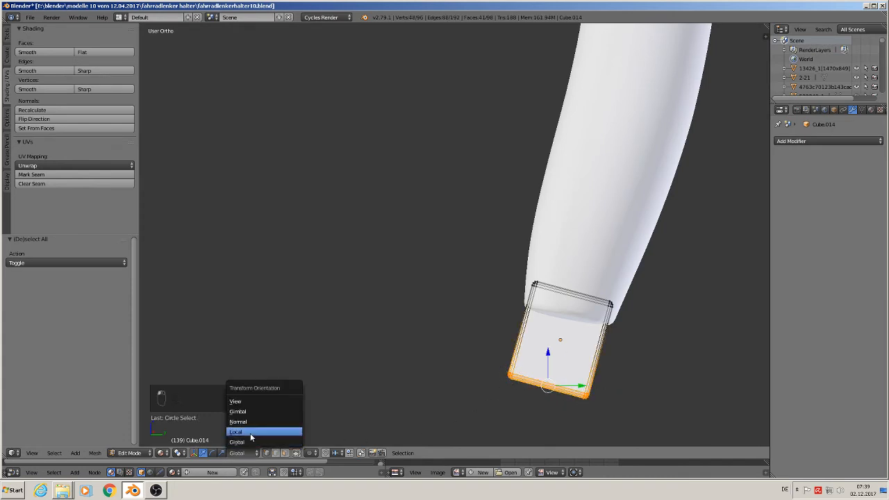
{"action": "left_click", "coordinate": [251, 433]}
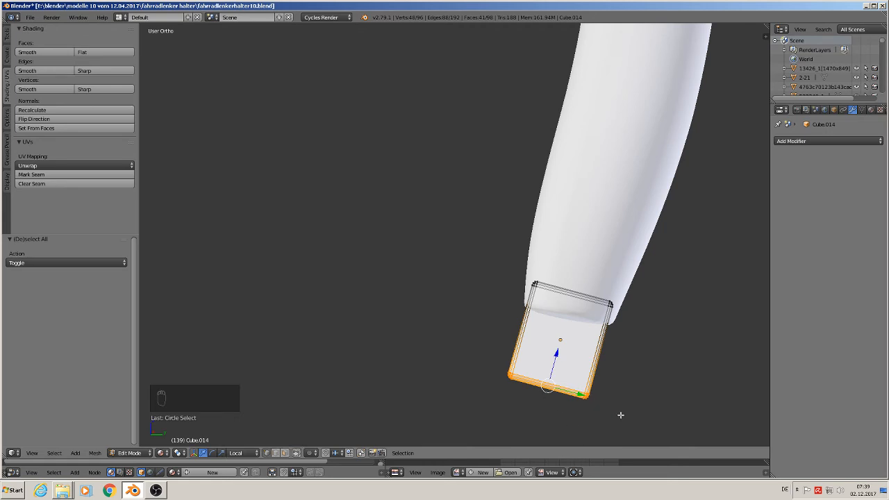
{"action": "key", "text": "s"}
{"action": "key", "text": "y"}
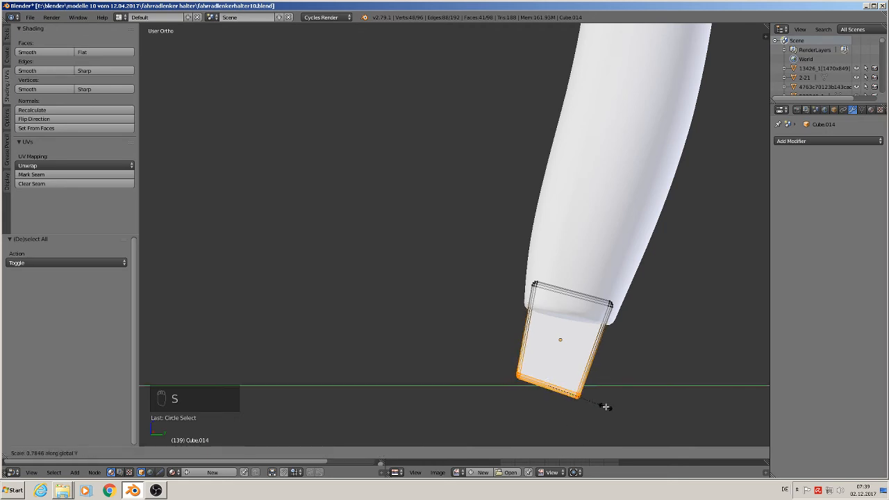
{"action": "left_click", "coordinate": [606, 406]}
{"action": "middle_click_drag", "start_coordinate": [584, 416], "coordinate": [671, 400]}
{"action": "key", "text": "Tab"}
Step: Apply the white fork leg's Subdivision Surface modifier at view level 2
{"action": "scroll", "coordinate": [586, 430], "scroll_direction": "down", "scroll_amount": 3}
{"action": "scroll", "coordinate": [671, 401], "scroll_direction": "down", "scroll_amount": 2}
{"action": "key", "text": "KP_1"}
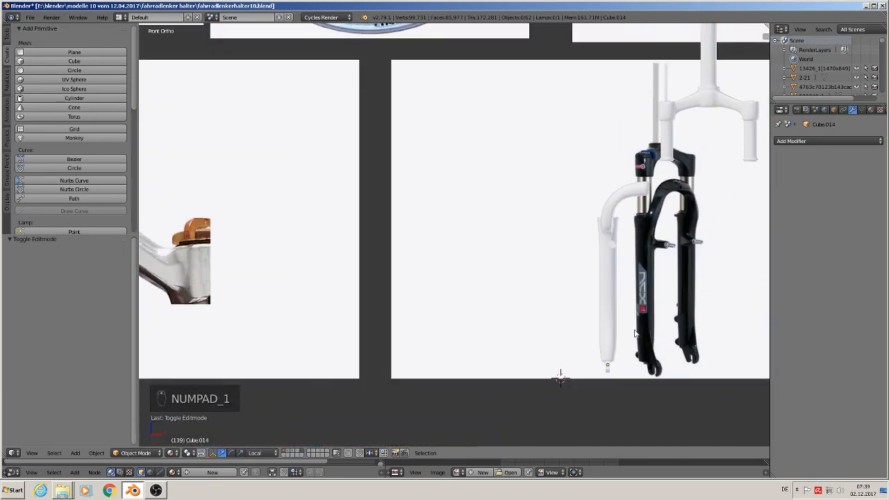
{"action": "middle_click_drag", "start_coordinate": [613, 283], "coordinate": [385, 304], "text": "shift"}
{"action": "scroll", "coordinate": [376, 306], "scroll_direction": "up", "scroll_amount": 3}
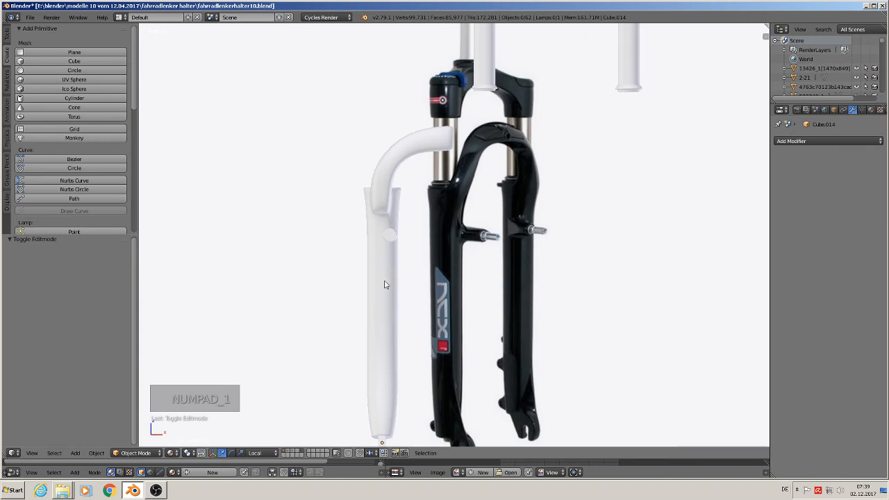
{"action": "right_click", "coordinate": [378, 325]}
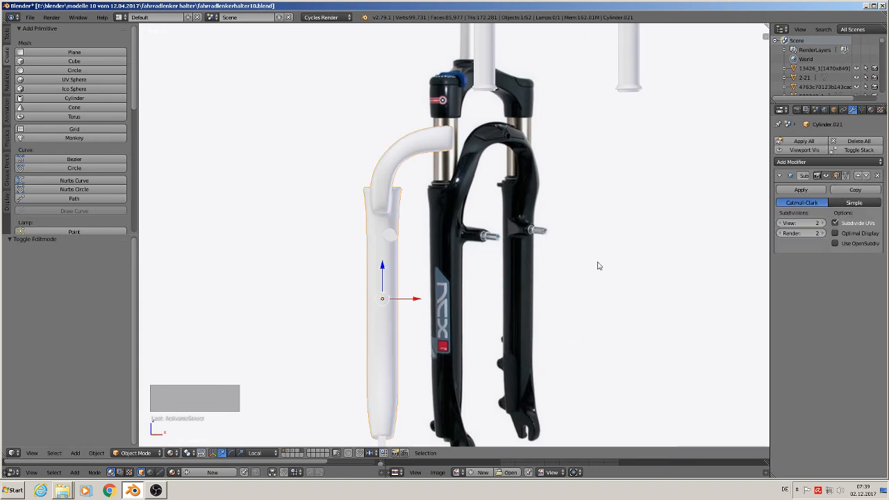
{"action": "left_click", "coordinate": [781, 223]}
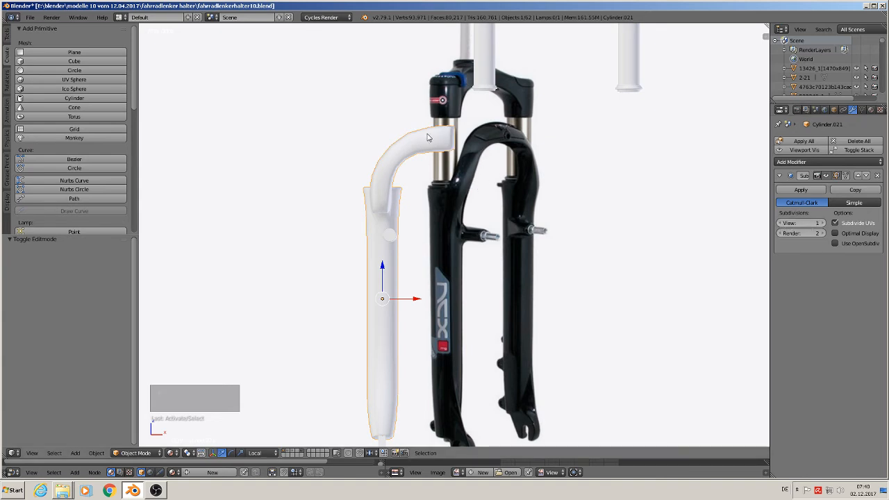
{"action": "left_click", "coordinate": [823, 223]}
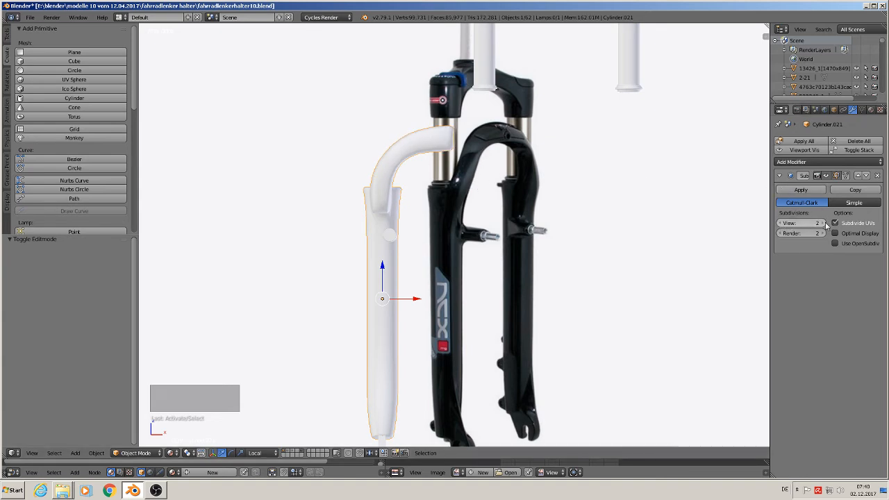
{"action": "left_click", "coordinate": [809, 194]}
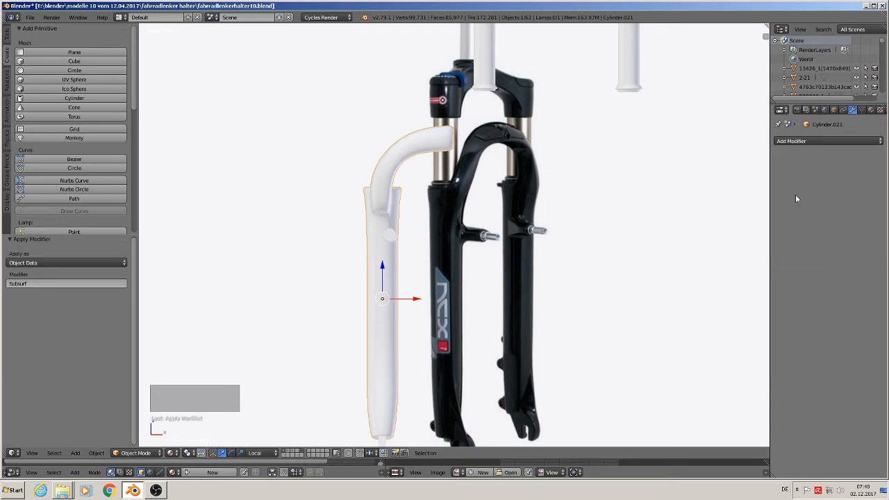
Step: Join the fork leg, the dropout block and the small brake-mount cylinder into one object
{"action": "middle_click_drag", "start_coordinate": [402, 426], "coordinate": [430, 364], "text": "shift"}
{"action": "right_click", "coordinate": [408, 391], "text": "shift"}
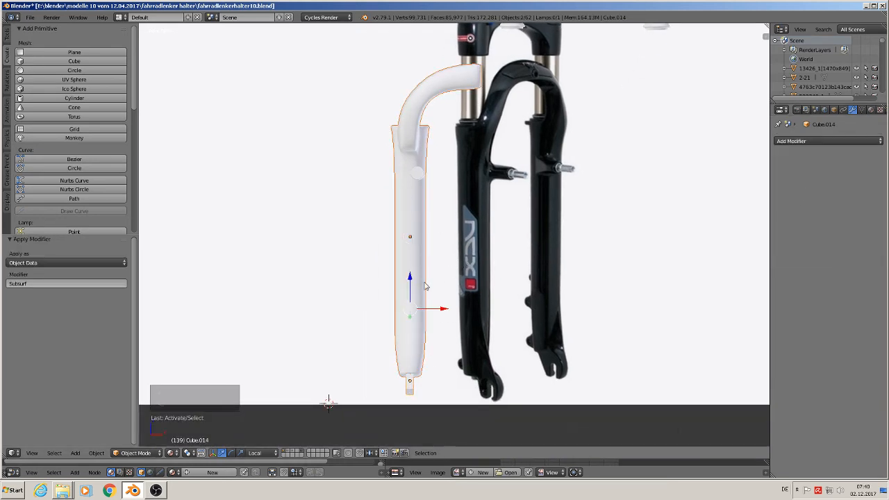
{"action": "right_click", "coordinate": [416, 178], "text": "shift"}
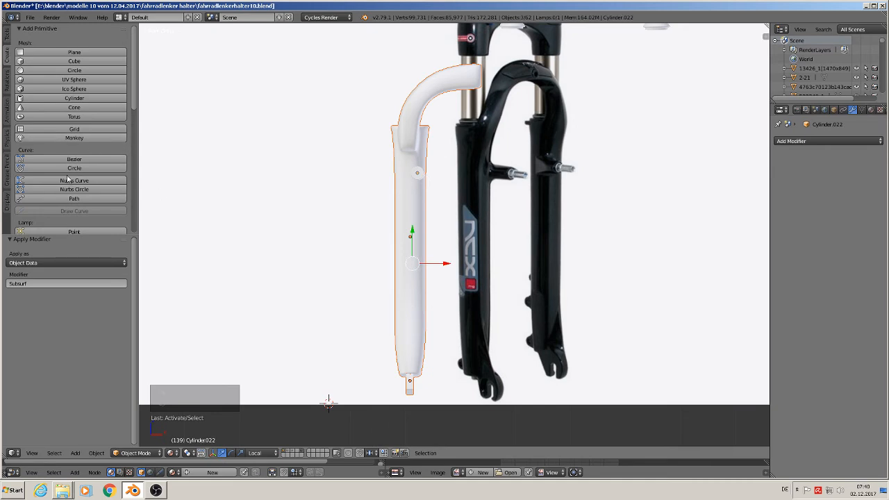
{"action": "left_click", "coordinate": [7, 37]}
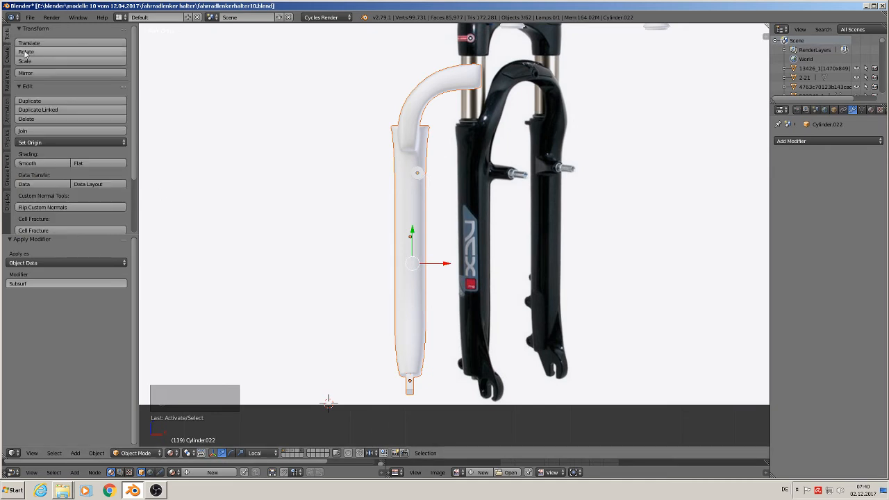
{"action": "left_click", "coordinate": [55, 132]}
Step: Duplicate the joined fork leg about 0.22 along X and apply the copy's rotation and scale
{"action": "scroll", "coordinate": [462, 193], "scroll_direction": "down", "scroll_amount": 3}
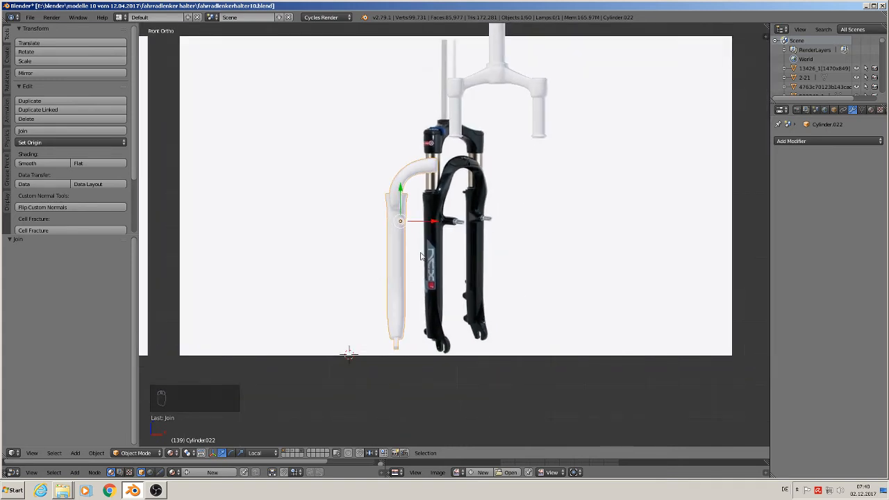
{"action": "key", "text": "shift+d"}
{"action": "key", "text": "x"}
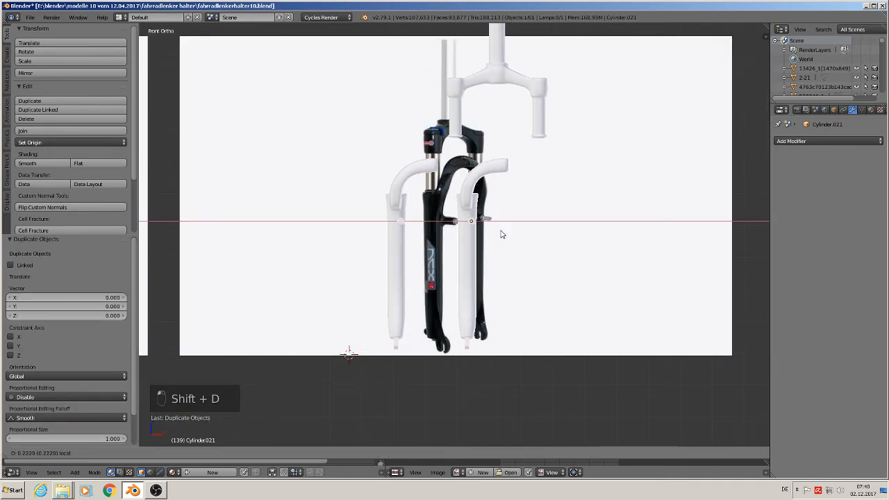
{"action": "left_click", "coordinate": [502, 242]}
{"action": "left_click", "coordinate": [96, 453]}
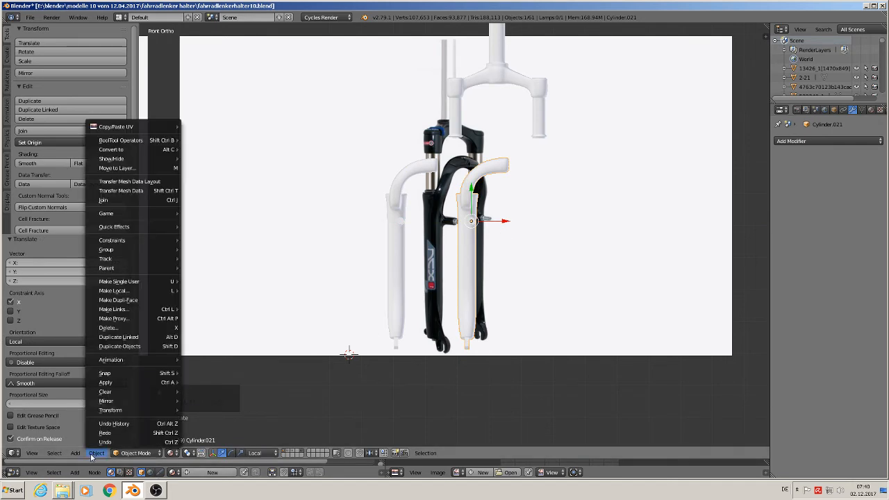
{"action": "mouse_move", "coordinate": [121, 384]}
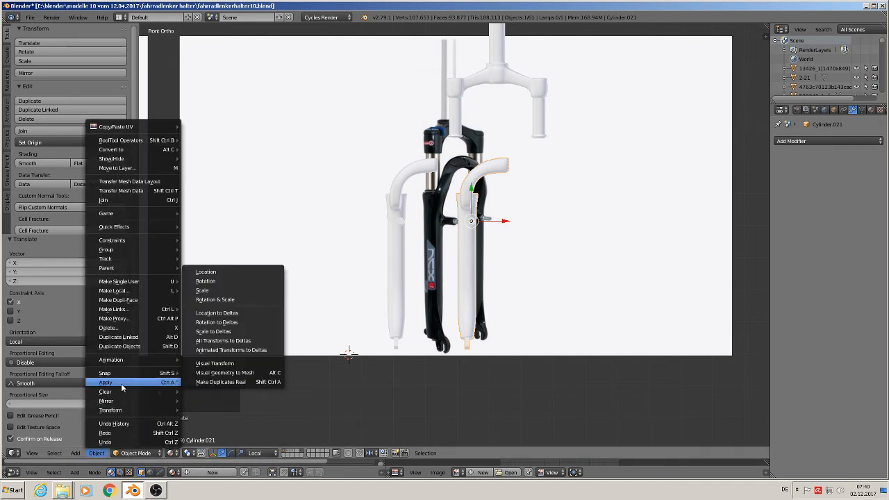
{"action": "left_click", "coordinate": [215, 300]}
Step: Mirror the duplicated leg along the X axis so its arch half faces the original
{"action": "left_click", "coordinate": [96, 453]}
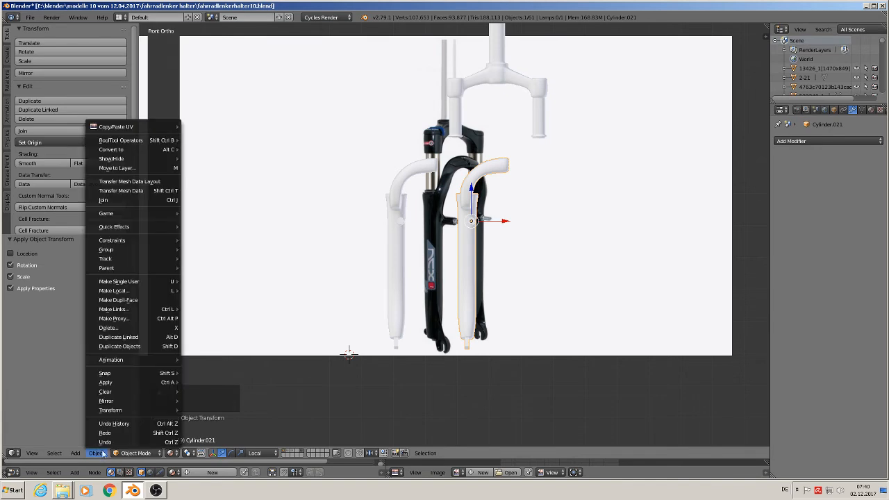
{"action": "mouse_move", "coordinate": [118, 402]}
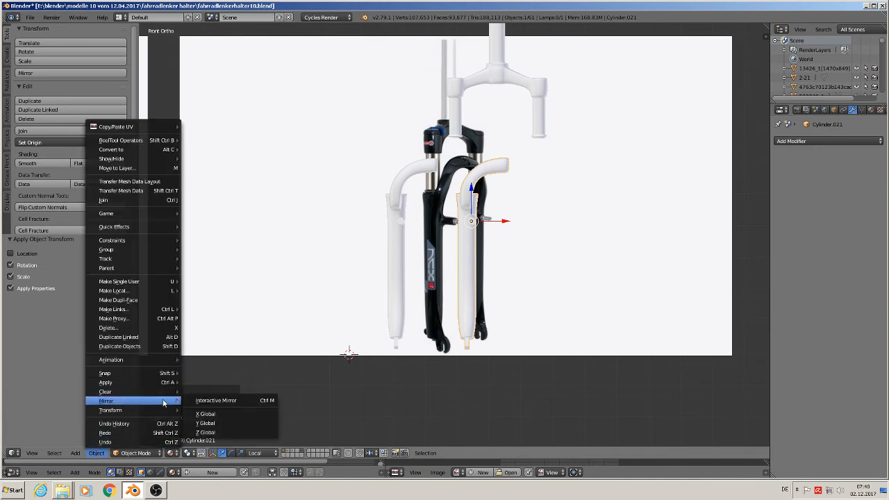
{"action": "left_click", "coordinate": [215, 400]}
{"action": "key", "text": "x"}
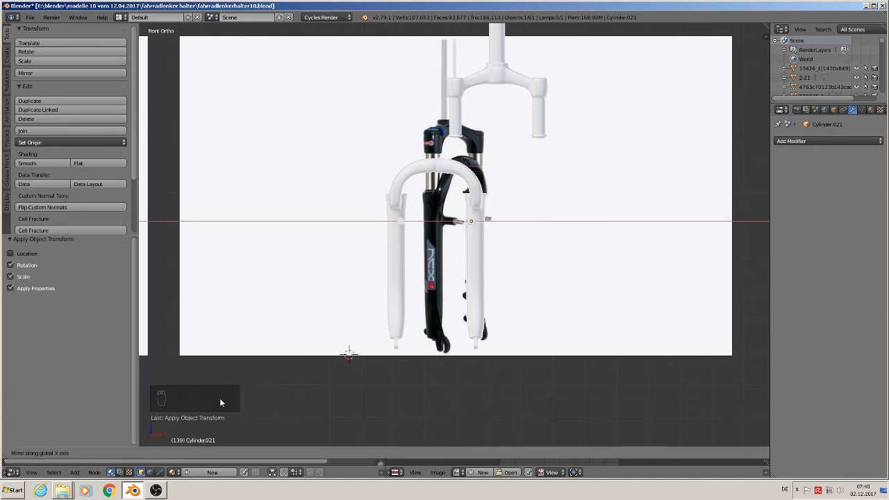
{"action": "left_click", "coordinate": [219, 399]}
Step: Move the mirrored leg -0.013 along its local X, leaving a small gap between the arch halves, and join both legs
{"action": "mouse_move", "coordinate": [494, 269]}
{"action": "middle_mouse_down"}
{"action": "mouse_move", "coordinate": [508, 268]}
{"action": "mouse_move", "coordinate": [488, 272]}
{"action": "middle_mouse_up"}
{"action": "scroll", "coordinate": [488, 272], "scroll_direction": "up", "scroll_amount": 5}
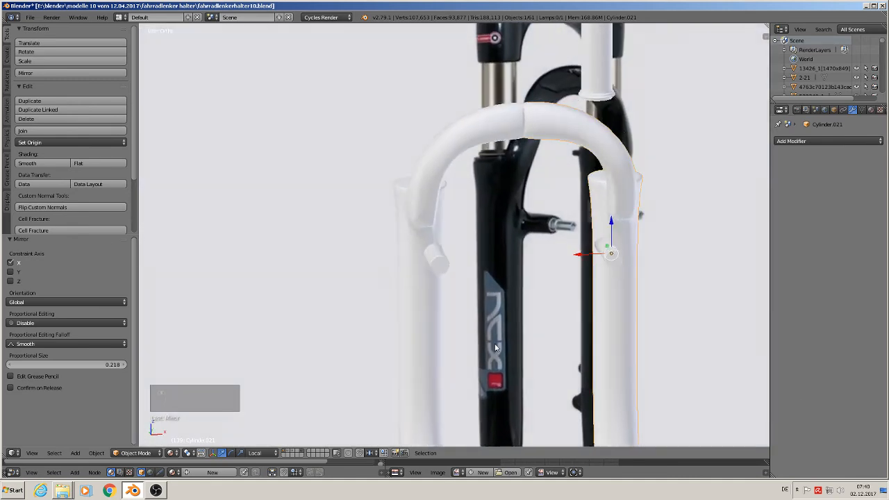
{"action": "middle_click_drag", "start_coordinate": [495, 348], "coordinate": [491, 348]}
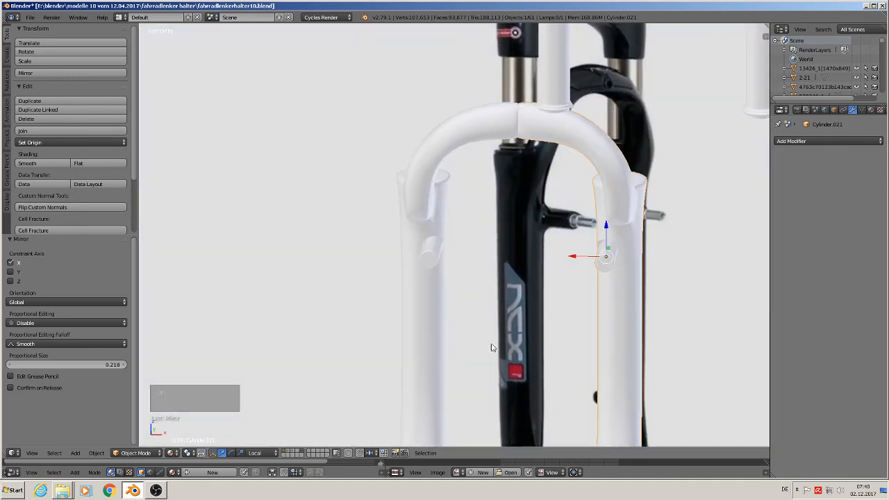
{"action": "left_click_drag", "start_coordinate": [574, 256], "coordinate": [582, 270]}
{"action": "scroll", "coordinate": [568, 296], "scroll_direction": "down", "scroll_amount": 3}
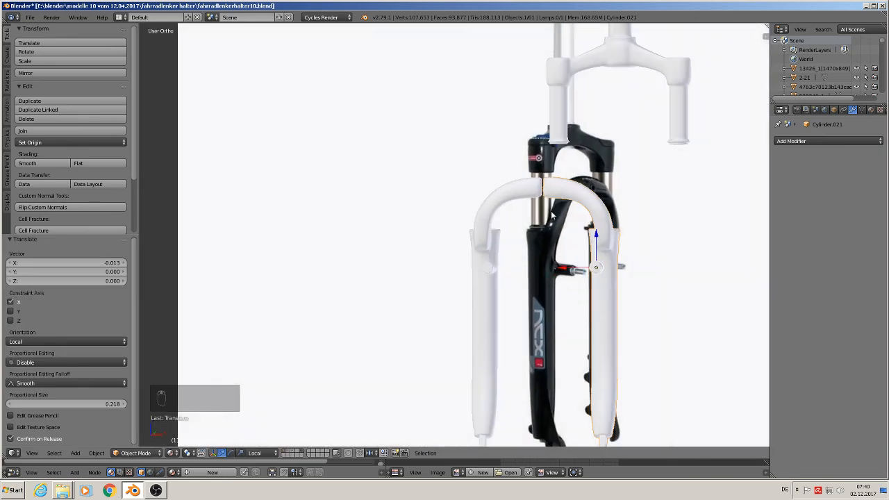
{"action": "right_click", "coordinate": [488, 252], "text": "shift"}
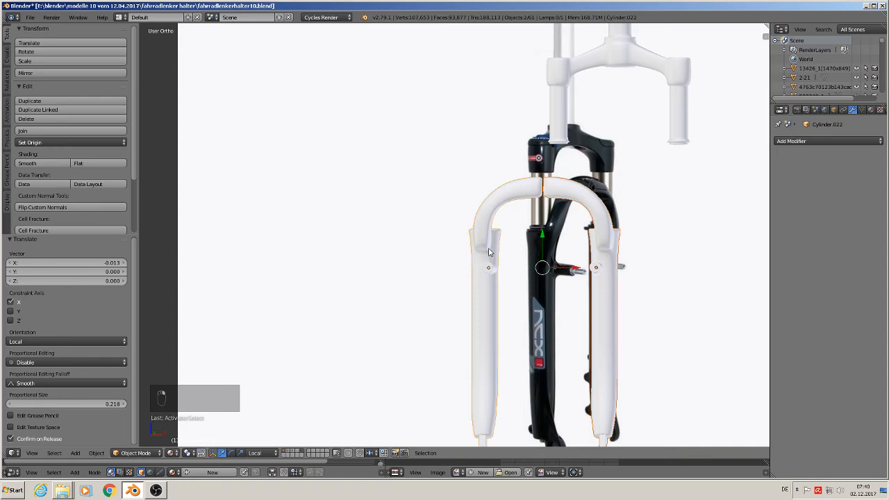
{"action": "left_click", "coordinate": [41, 130]}
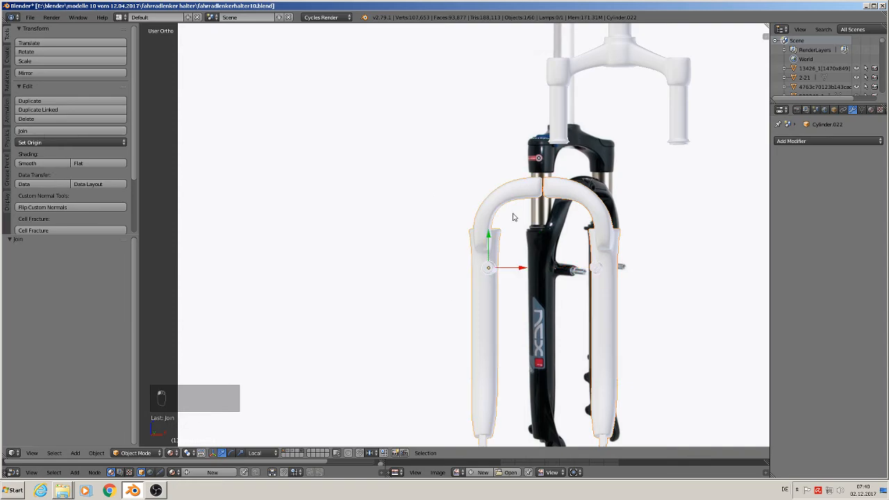
Step: Open the joined fork's mesh for editing at the gap between the two arch halves
{"action": "scroll", "coordinate": [512, 215], "scroll_direction": "up", "scroll_amount": 4}
{"action": "key", "text": "Tab"}
{"action": "scroll", "coordinate": [390, 173], "scroll_direction": "up", "scroll_amount": 6}
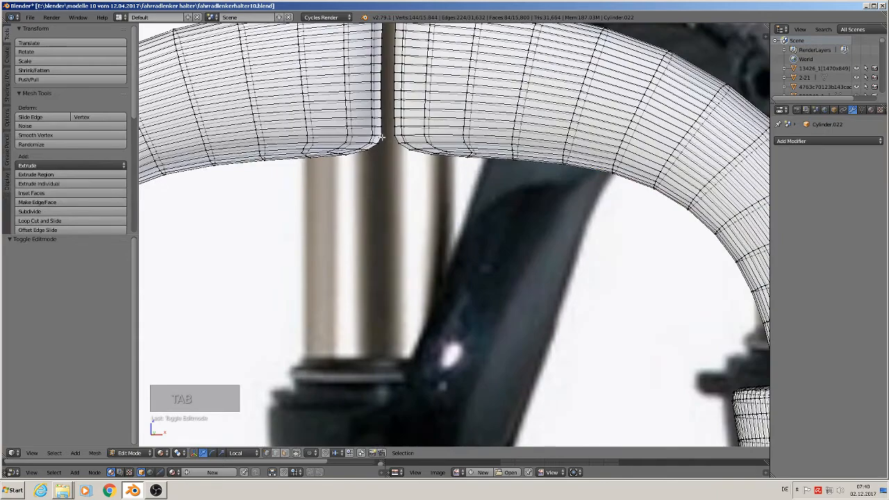
{"action": "right_click", "coordinate": [381, 137], "text": "alt"}
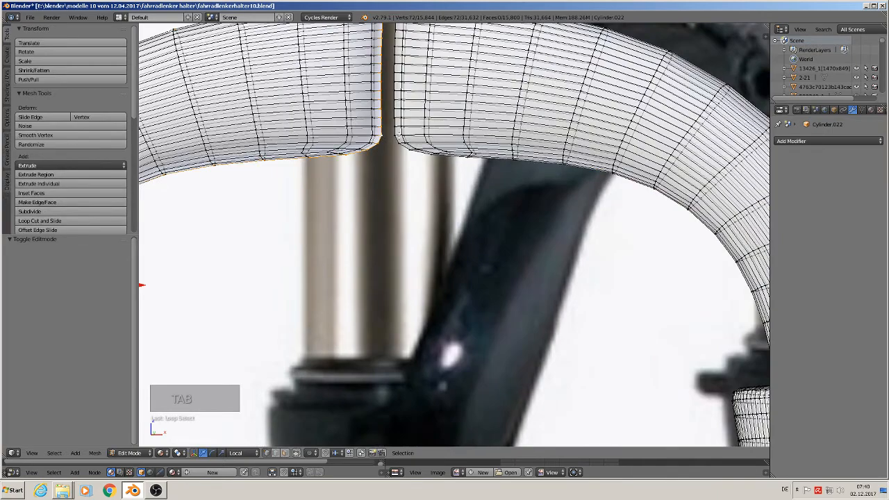
{"action": "right_click", "coordinate": [397, 136], "text": "alt+shift"}
{"action": "right_click", "coordinate": [396, 132], "text": "alt"}
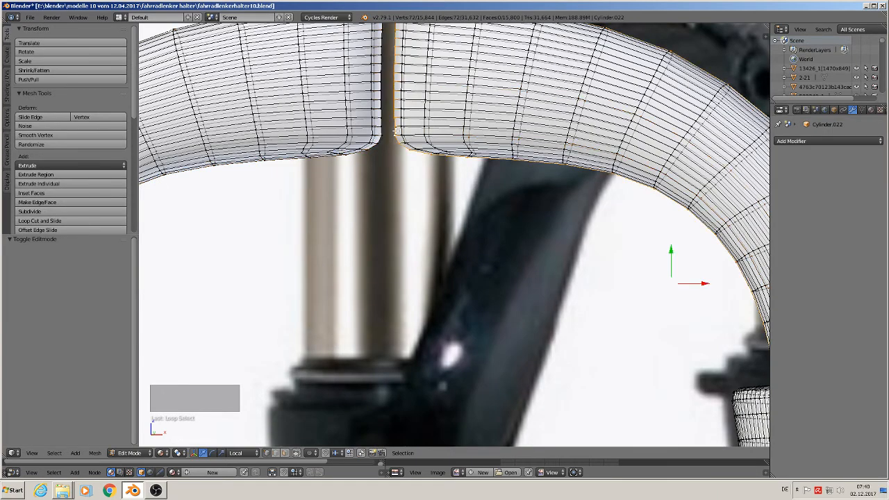
{"action": "right_click", "coordinate": [385, 140], "text": "alt+shift"}
Step: Delete the vertices forming the rounded ends of both arch halves at the gap
{"action": "middle_click_drag", "start_coordinate": [385, 140], "coordinate": [441, 151]}
{"action": "middle_click_drag", "start_coordinate": [344, 130], "coordinate": [417, 201]}
{"action": "key", "text": "a"}
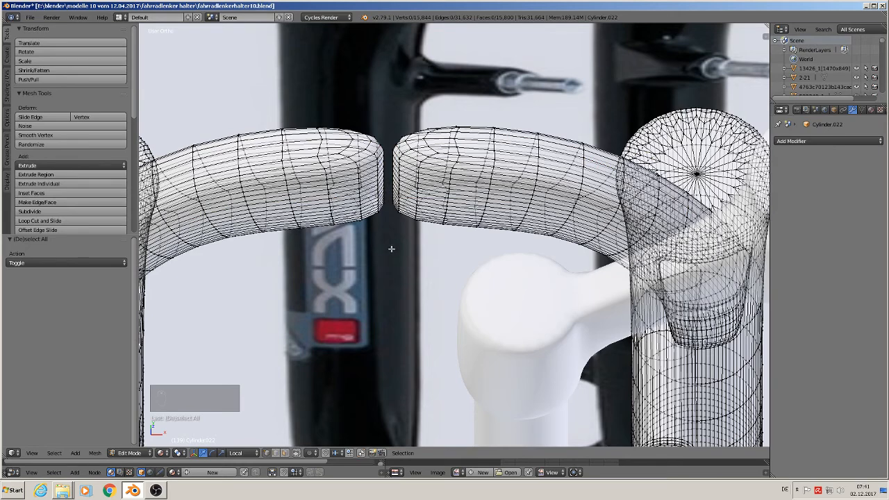
{"action": "key", "text": "b"}
{"action": "left_click_drag", "start_coordinate": [439, 247], "coordinate": [337, 102]}
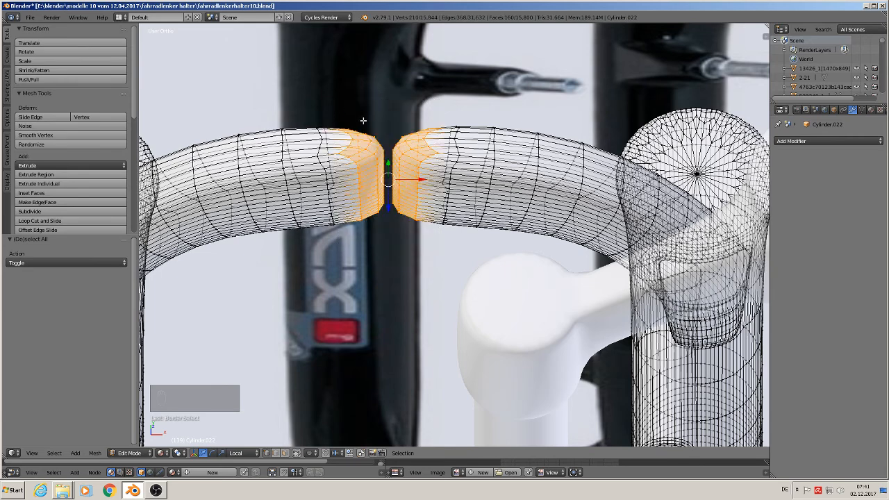
{"action": "key", "text": "x"}
{"action": "left_click", "coordinate": [363, 121]}
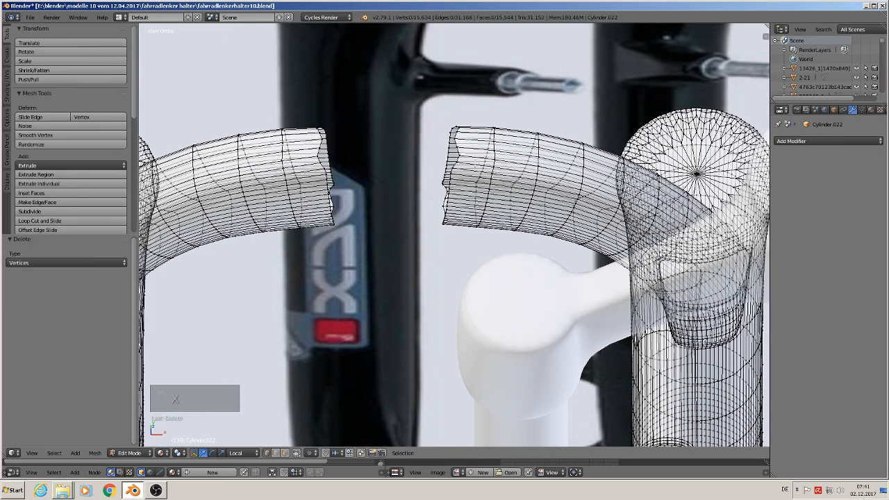
Step: Select the open edge loops of both arch halves and connect them with Bridge Edge Loops
{"action": "right_click", "coordinate": [699, 175], "text": "alt"}
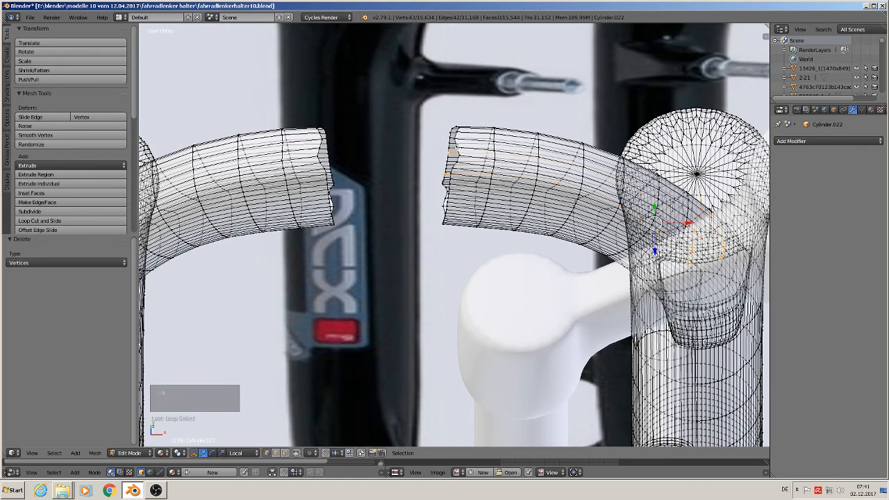
{"action": "right_click", "coordinate": [456, 151], "text": "alt"}
{"action": "right_click", "coordinate": [455, 151], "text": "alt"}
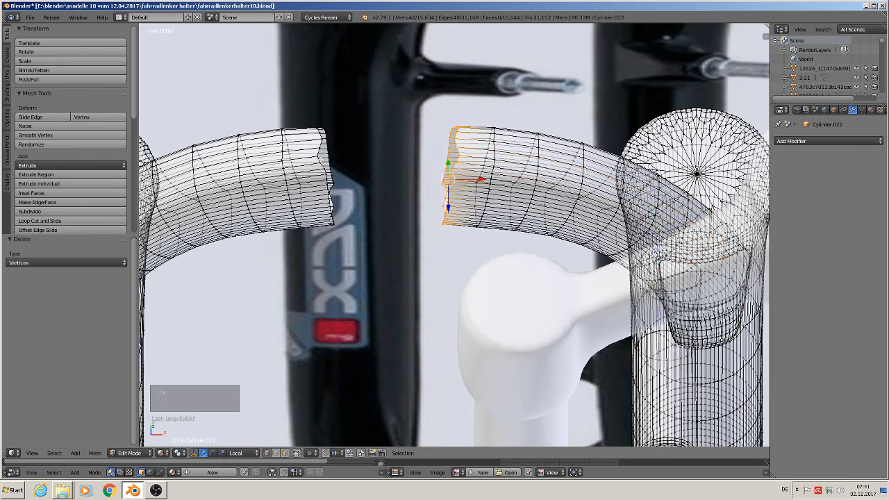
{"action": "right_click", "coordinate": [320, 151], "text": "alt+shift"}
{"action": "key", "text": "w"}
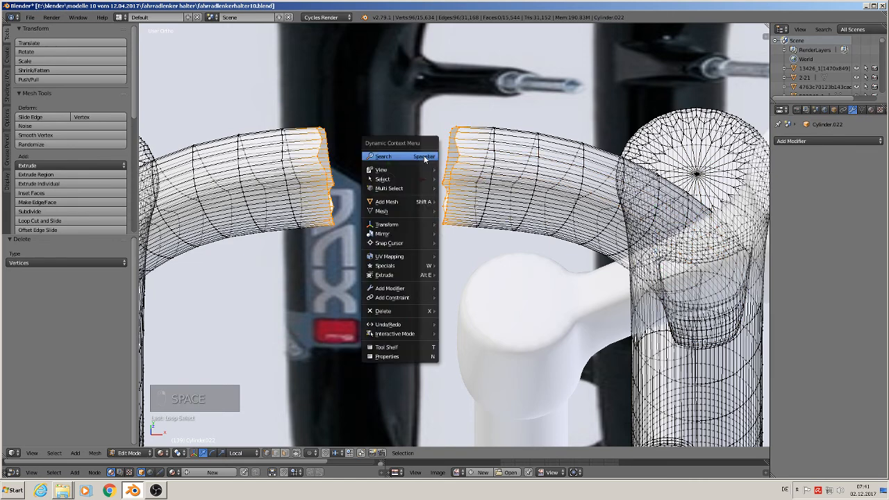
{"action": "key", "text": "space"}
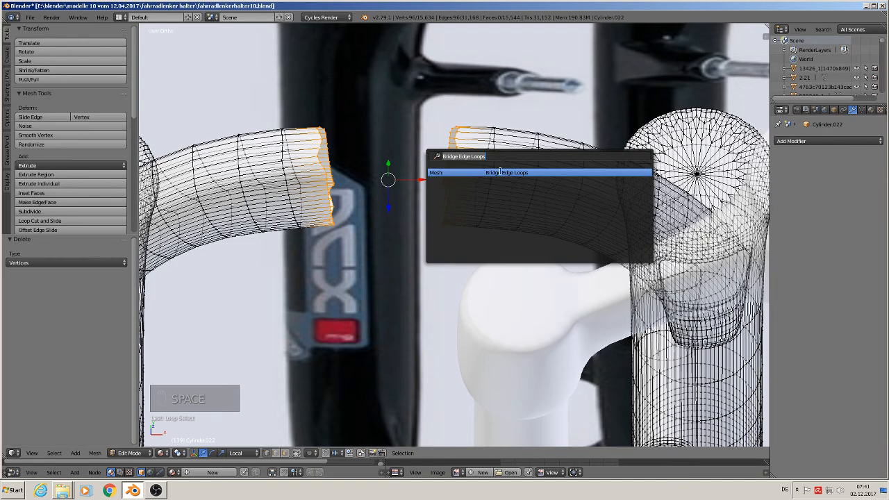
{"action": "left_click", "coordinate": [501, 171]}
{"action": "key", "text": "Tab"}
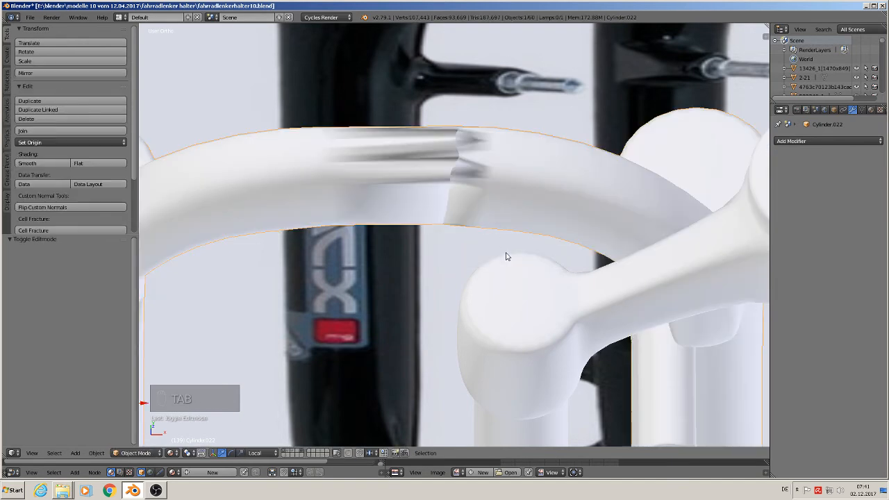
{"action": "scroll", "coordinate": [506, 254], "scroll_direction": "down", "scroll_amount": 2}
{"action": "middle_click_drag", "start_coordinate": [501, 274], "coordinate": [508, 231]}
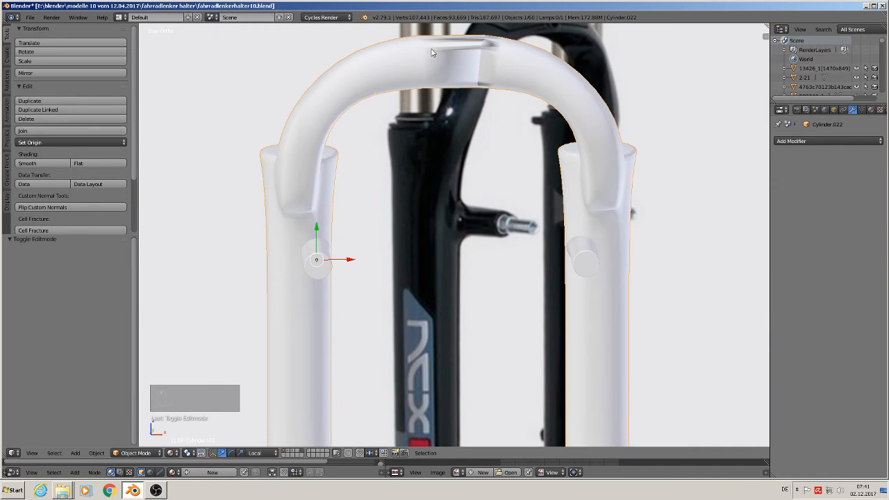
Step: Recalculate the normals of the whole joined fork mesh to clean up the shading on the bridged arch
{"action": "key", "text": "Tab"}
{"action": "key", "text": "a"}
{"action": "key", "text": "a"}
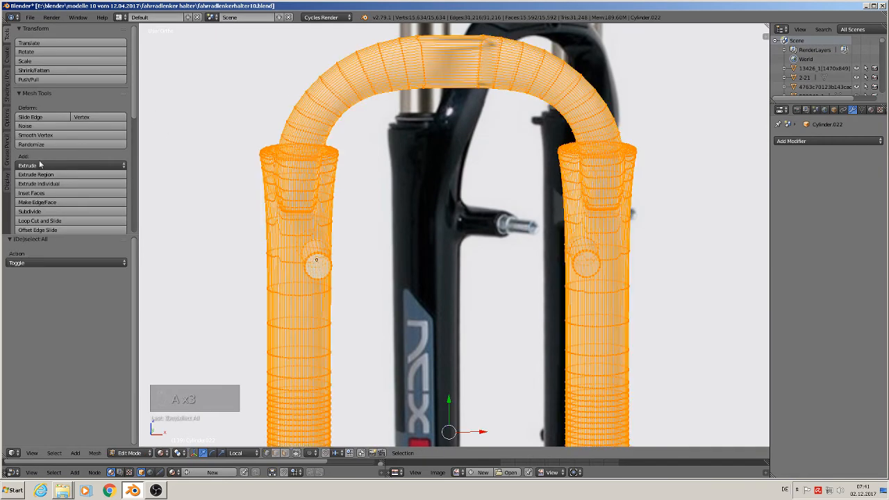
{"action": "left_click", "coordinate": [7, 91]}
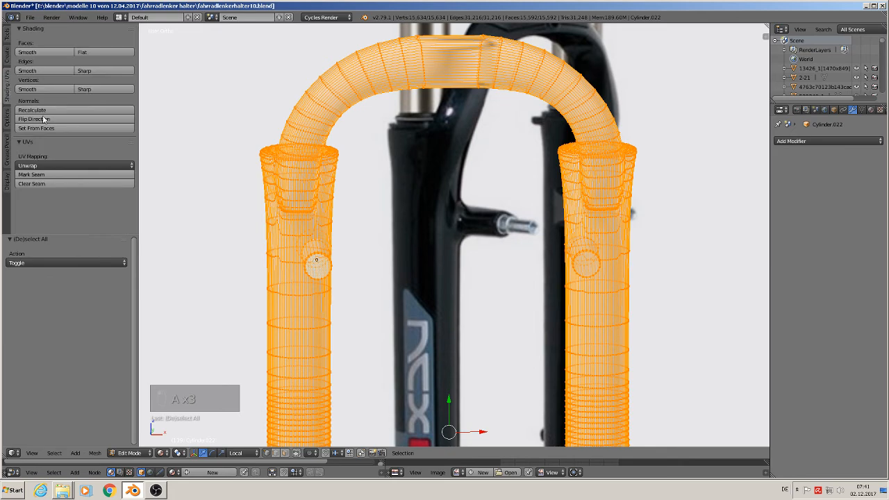
{"action": "left_click", "coordinate": [32, 109]}
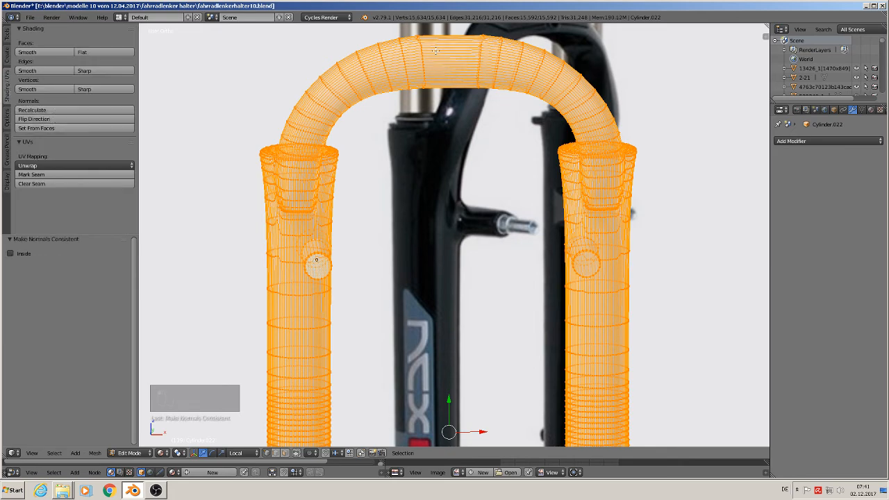
{"action": "key", "text": "Tab"}
{"action": "scroll", "coordinate": [528, 162], "scroll_direction": "down", "scroll_amount": 5}
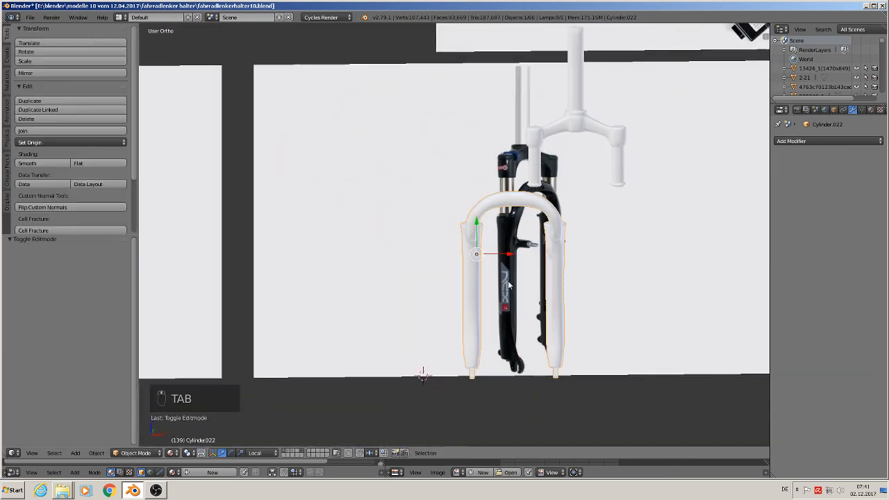
Step: Move the joined fork legs about 0.19 along their local X axis so they line up under the crown tubes
{"action": "middle_click_drag", "start_coordinate": [509, 285], "coordinate": [361, 257], "text": "shift"}
{"action": "key", "text": "g"}
{"action": "key", "text": "x"}
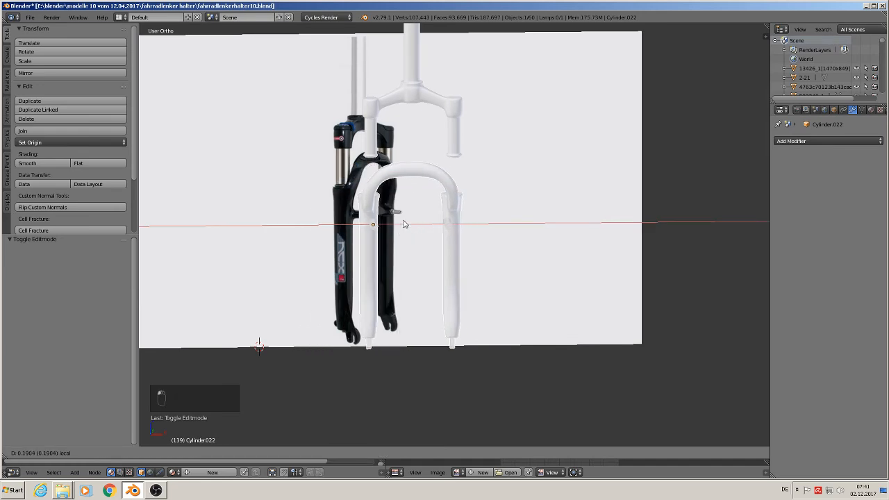
{"action": "left_click", "coordinate": [404, 224]}
Step: Move the fork legs 0.267 and then another 0.010 along local Z to align them in depth with the crown tubes
{"action": "left_click_drag", "start_coordinate": [372, 205], "coordinate": [378, 156]}
{"action": "middle_click_drag", "start_coordinate": [380, 162], "coordinate": [479, 212]}
{"action": "left_click_drag", "start_coordinate": [446, 209], "coordinate": [526, 222]}
{"action": "middle_click_drag", "start_coordinate": [526, 223], "coordinate": [499, 181]}
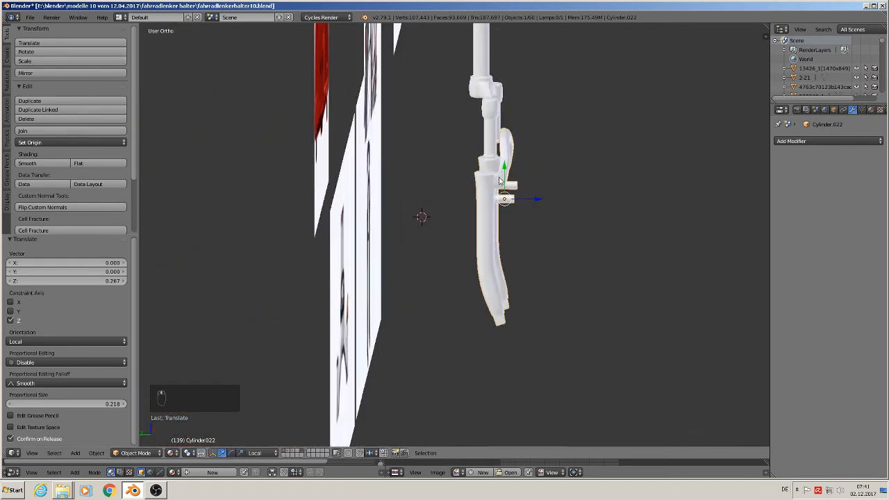
{"action": "left_click_drag", "start_coordinate": [504, 172], "coordinate": [535, 182]}
{"action": "key", "text": "KP_1"}
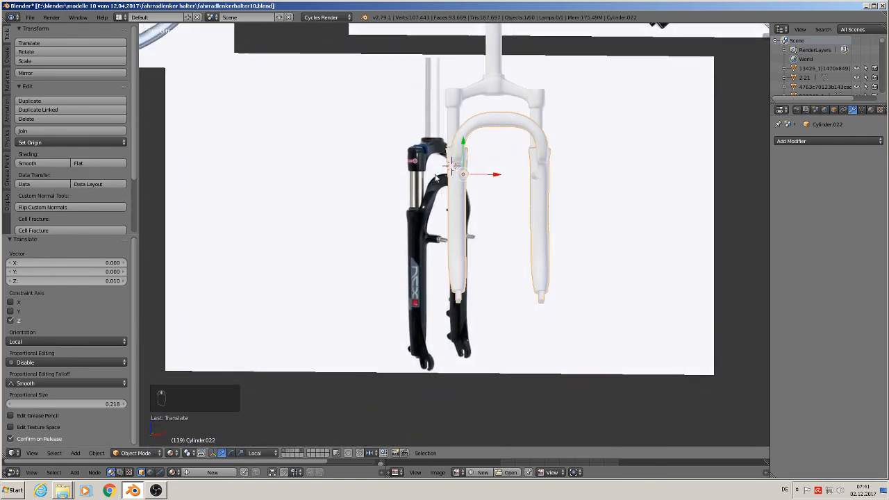
Step: Shift the fork legs -0.009 along local X to centre them under the crown tubes in front view
{"action": "scroll", "coordinate": [486, 184], "scroll_direction": "up", "scroll_amount": 1}
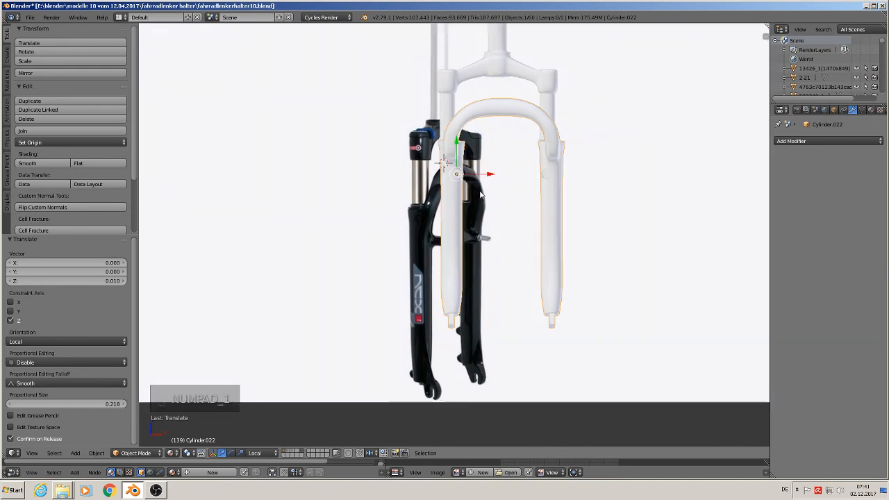
{"action": "key", "text": "KP_1"}
{"action": "left_click_drag", "start_coordinate": [490, 174], "coordinate": [483, 176]}
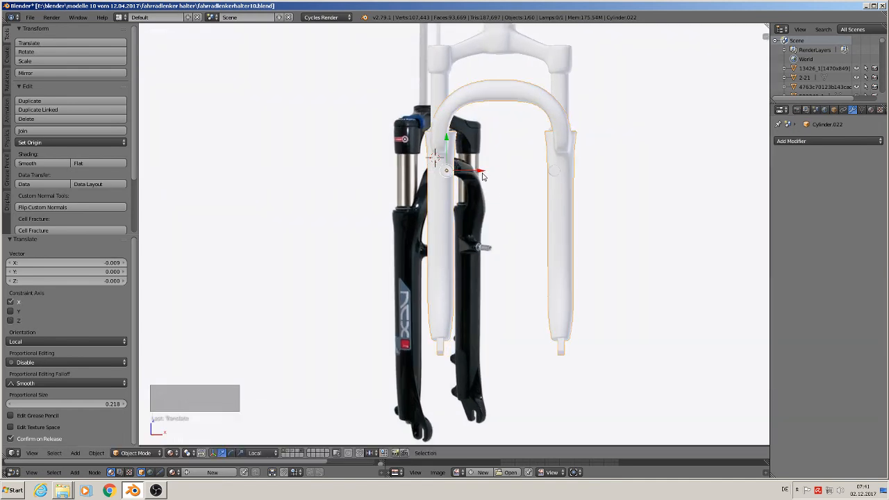
{"action": "key", "text": "a"}
{"action": "key", "text": "a"}
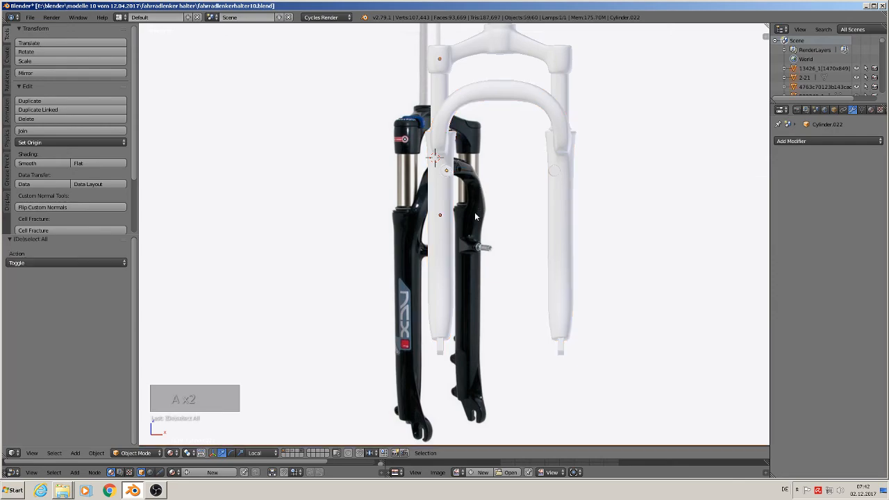
Step: Examine the assembled fork from several angles beside the reference images
{"action": "middle_click_drag", "start_coordinate": [478, 214], "coordinate": [551, 232]}
{"action": "scroll", "coordinate": [550, 233], "scroll_direction": "down", "scroll_amount": 4}
{"action": "middle_click_drag", "start_coordinate": [639, 240], "coordinate": [260, 195], "text": "shift"}
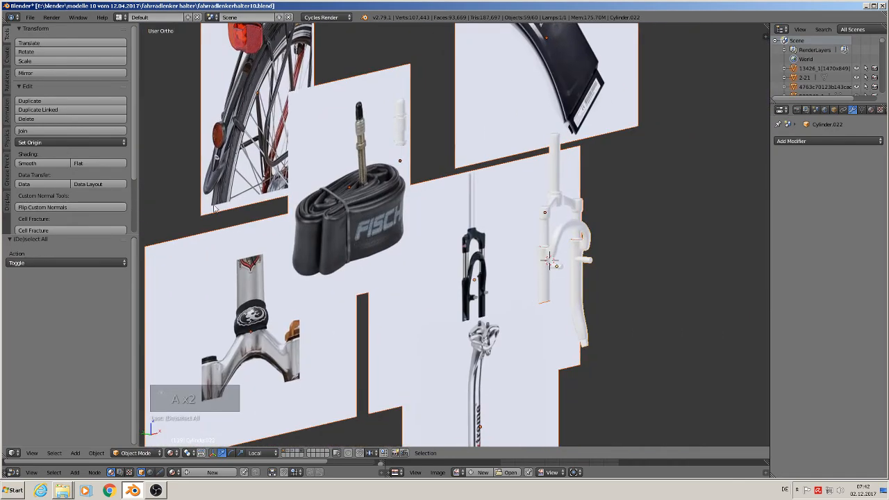
{"action": "scroll", "coordinate": [261, 195], "scroll_direction": "down", "scroll_amount": 2}
{"action": "scroll", "coordinate": [381, 223], "scroll_direction": "up", "scroll_amount": 4}
{"action": "middle_click_drag", "start_coordinate": [381, 222], "coordinate": [412, 220]}
{"action": "middle_click_drag", "start_coordinate": [500, 228], "coordinate": [582, 181], "text": "shift"}
{"action": "scroll", "coordinate": [499, 179], "scroll_direction": "up", "scroll_amount": 1}
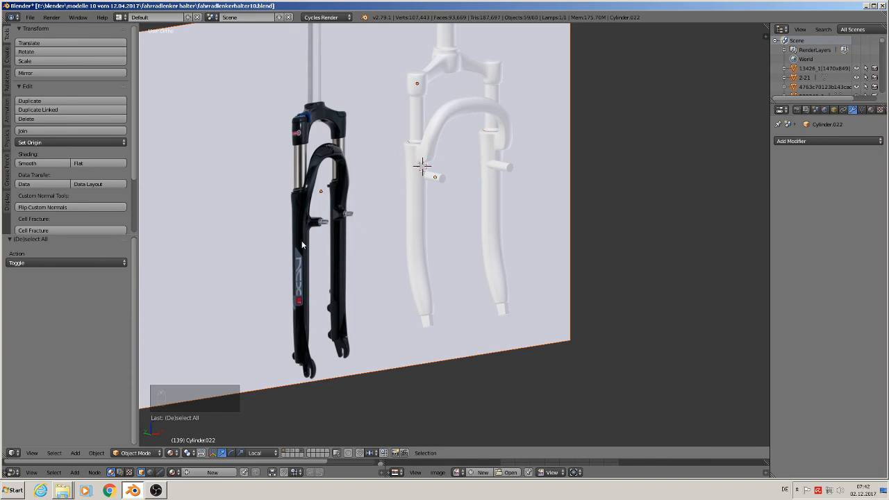
Step: Give the joined fork legs and arch the existing material "black metall glossy"
{"action": "right_click", "coordinate": [444, 118]}
{"action": "key", "text": "Tab"}
{"action": "key", "text": "Tab"}
{"action": "right_click", "coordinate": [422, 165]}
{"action": "key", "text": "Tab"}
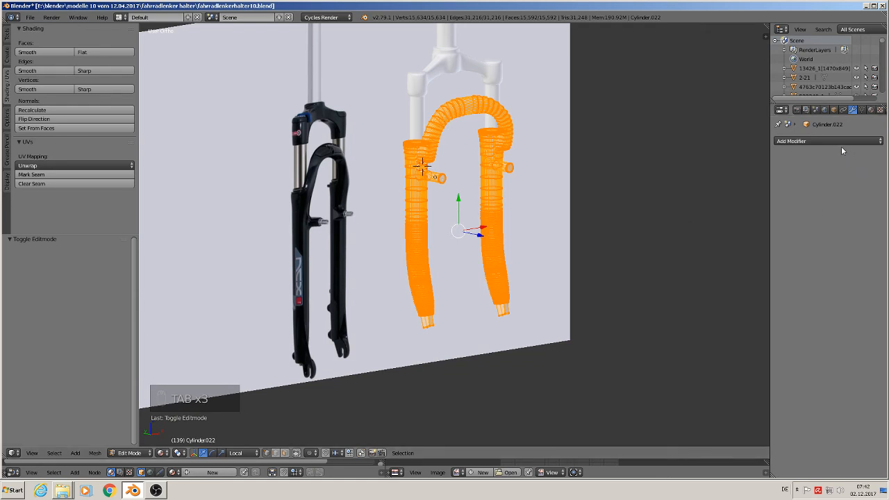
{"action": "left_click", "coordinate": [871, 110]}
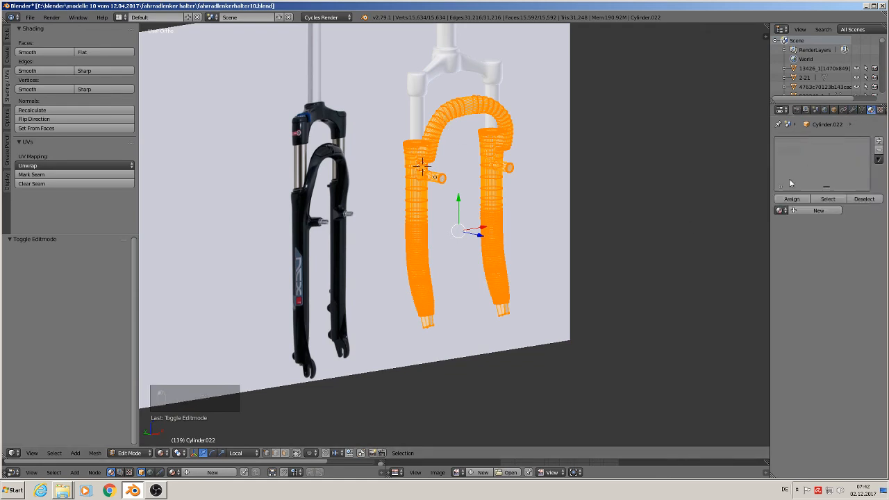
{"action": "left_click", "coordinate": [779, 211]}
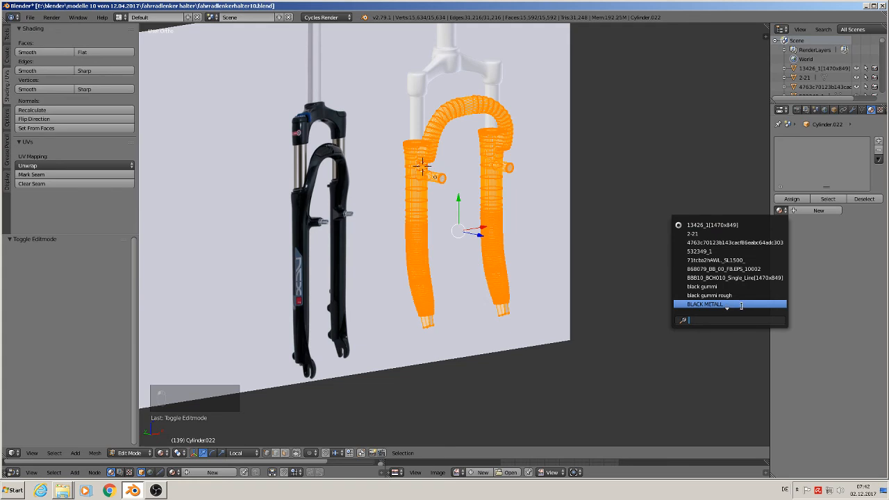
{"action": "scroll", "coordinate": [738, 305], "scroll_direction": "down", "scroll_amount": 1}
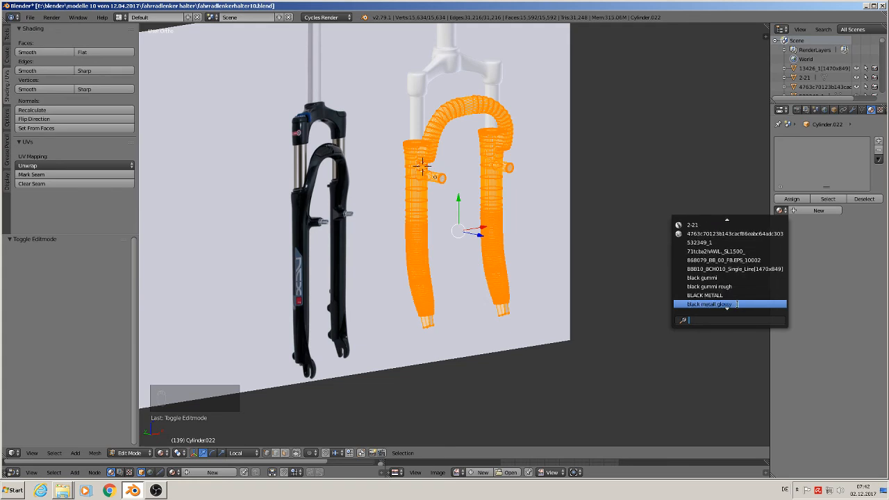
{"action": "left_click", "coordinate": [738, 305]}
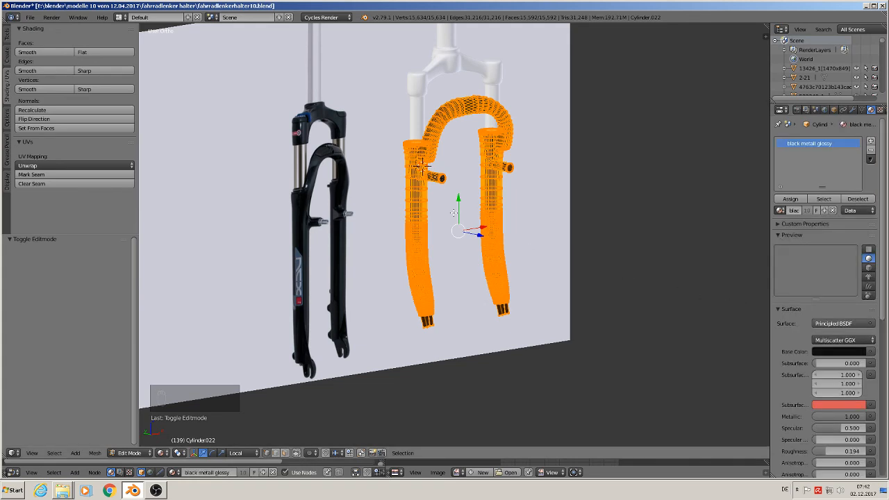
{"action": "key", "text": "Tab"}
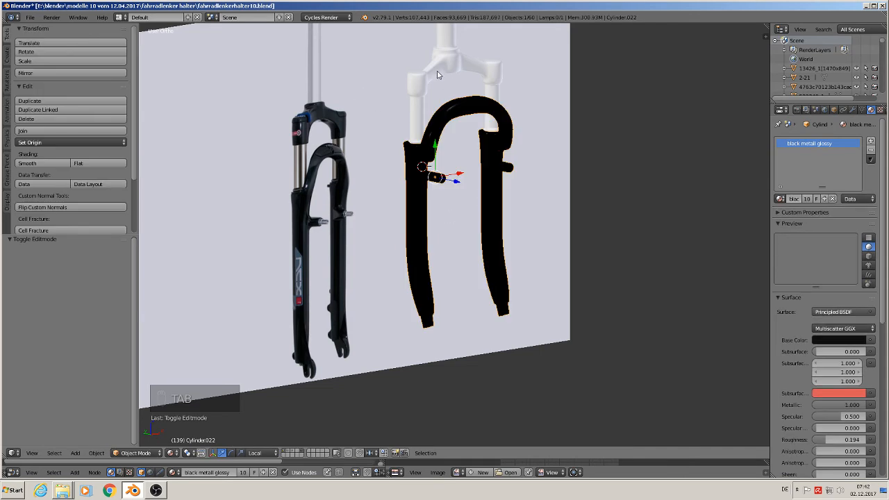
Step: Open the mesh of the fork crown with its steerer and upper tubes for editing and clear its vertex selection
{"action": "middle_click_drag", "start_coordinate": [453, 80], "coordinate": [440, 96], "text": "shift"}
{"action": "right_click", "coordinate": [440, 96]}
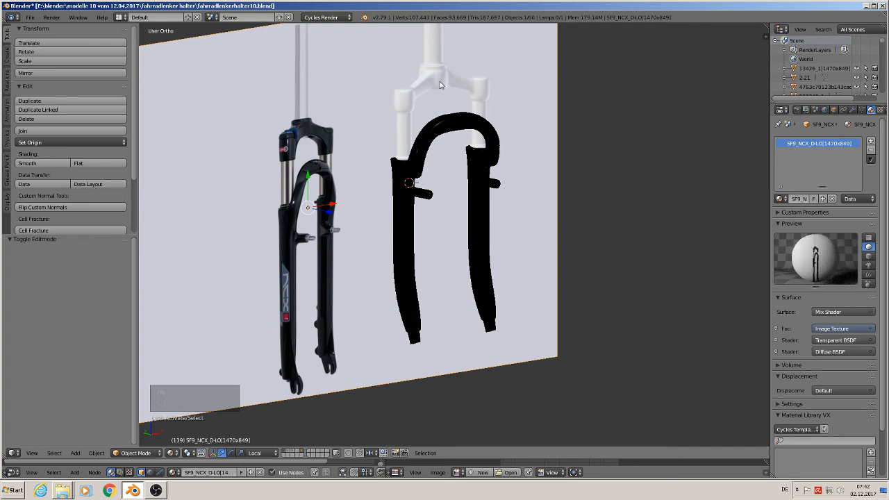
{"action": "right_click", "coordinate": [439, 84]}
{"action": "key", "text": "Tab"}
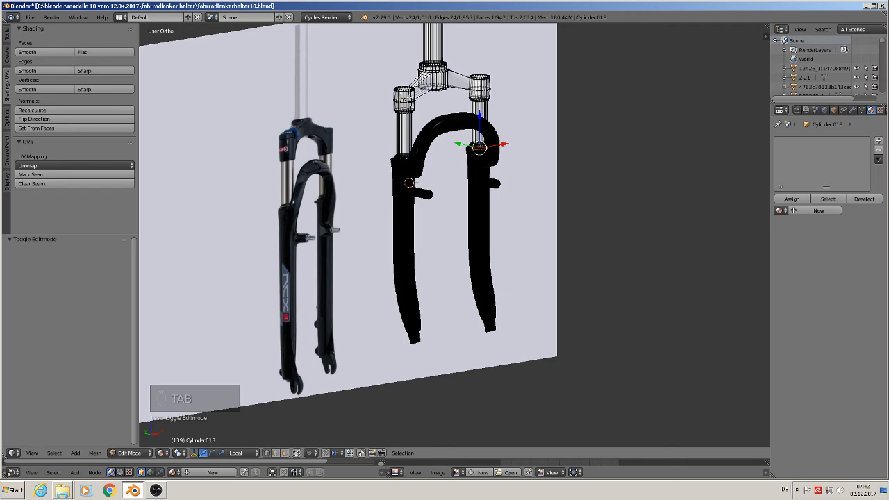
{"action": "key", "text": "l"}
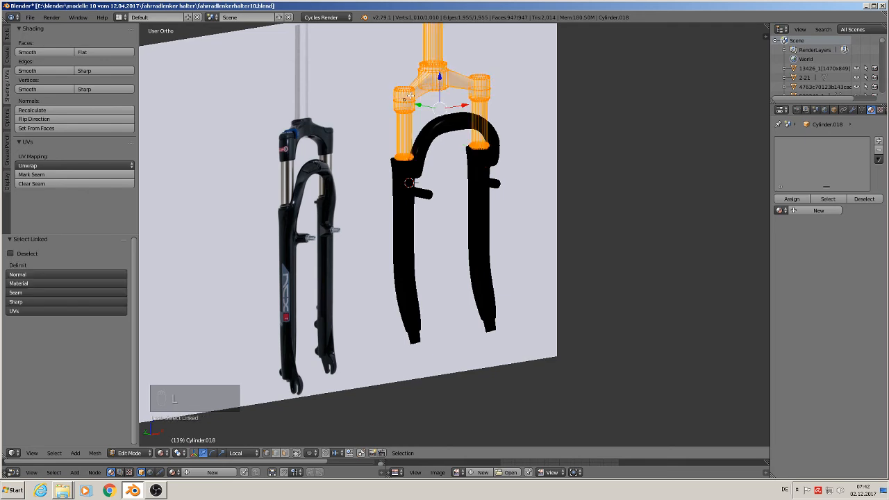
{"action": "key", "text": "a"}
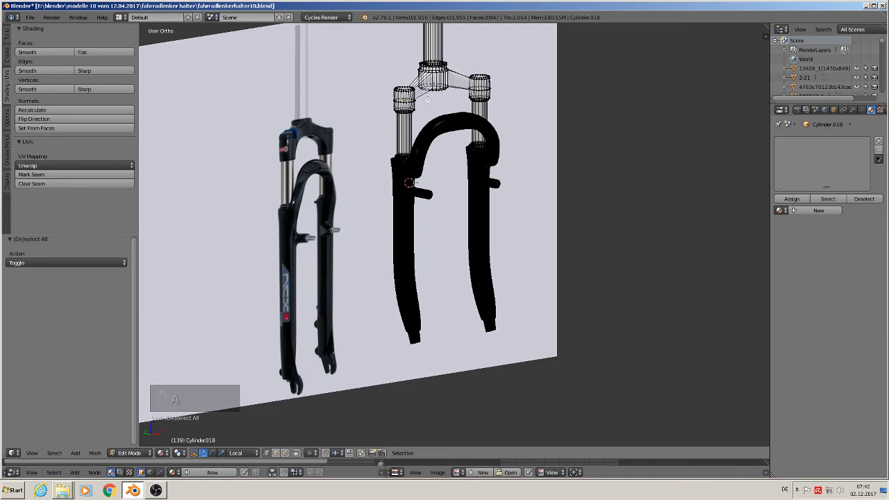
Step: Circle-select the fork crown's vertices, covering both tube clamps, the two arms and the central steerer base
{"action": "scroll", "coordinate": [441, 96], "scroll_direction": "up", "scroll_amount": 1}
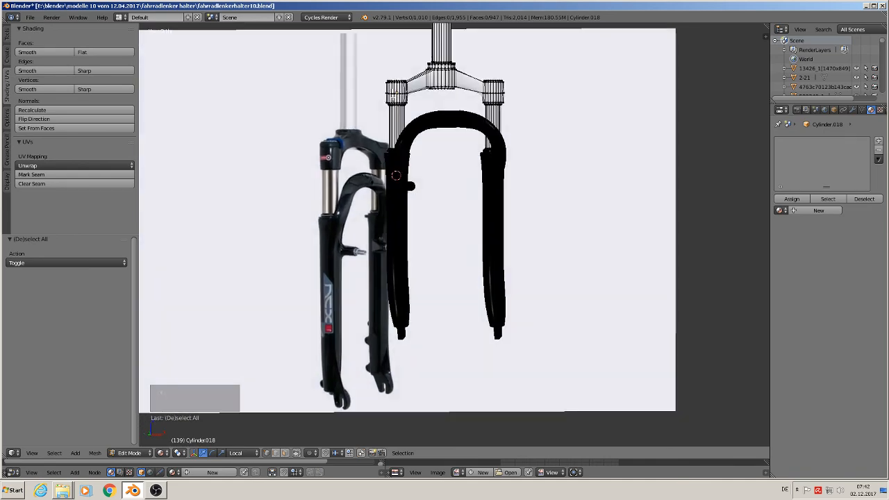
{"action": "scroll", "coordinate": [394, 99], "scroll_direction": "up", "scroll_amount": 2}
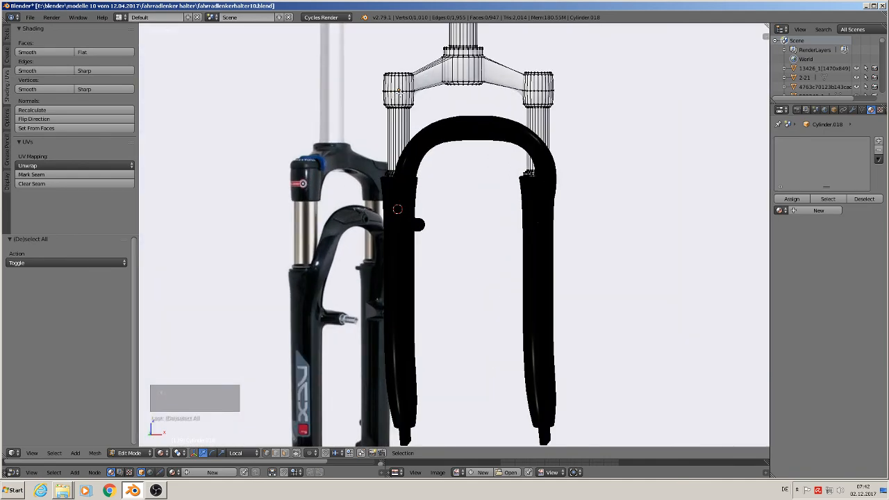
{"action": "right_click", "coordinate": [399, 90], "text": "alt"}
{"action": "key", "text": "a"}
{"action": "key", "text": "c"}
{"action": "left_click_drag", "start_coordinate": [400, 86], "coordinate": [407, 99]}
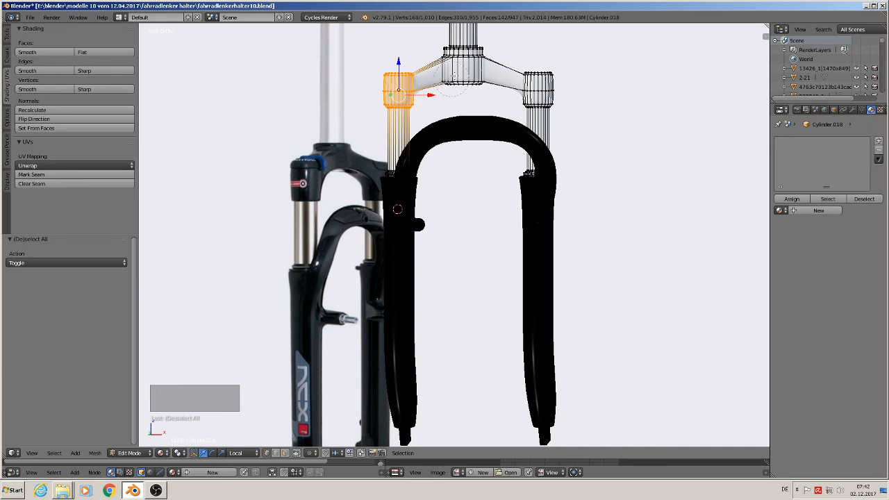
{"action": "mouse_move", "coordinate": [438, 54]}
{"action": "left_mouse_down"}
{"action": "mouse_move", "coordinate": [437, 68]}
{"action": "mouse_move", "coordinate": [460, 59]}
{"action": "mouse_move", "coordinate": [453, 82]}
{"action": "left_mouse_up"}
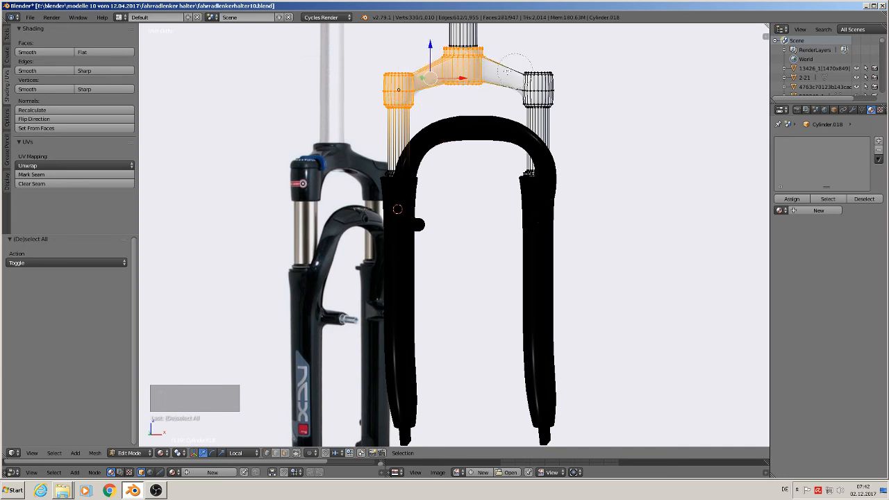
{"action": "mouse_move", "coordinate": [516, 68]}
{"action": "left_mouse_down"}
{"action": "mouse_move", "coordinate": [522, 82]}
{"action": "mouse_move", "coordinate": [547, 85]}
{"action": "mouse_move", "coordinate": [541, 105]}
{"action": "mouse_move", "coordinate": [553, 82]}
{"action": "left_mouse_up"}
{"action": "right_click", "coordinate": [556, 73]}
{"action": "middle_click_drag", "start_coordinate": [562, 75], "coordinate": [580, 141]}
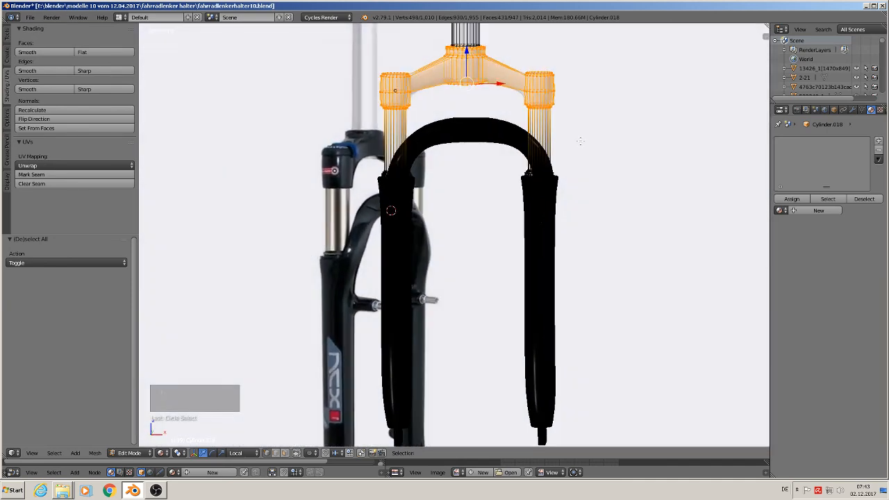
Step: Give the crown mesh the existing material "black plastic" and assign it to the selected crown faces
{"action": "left_click", "coordinate": [779, 211]}
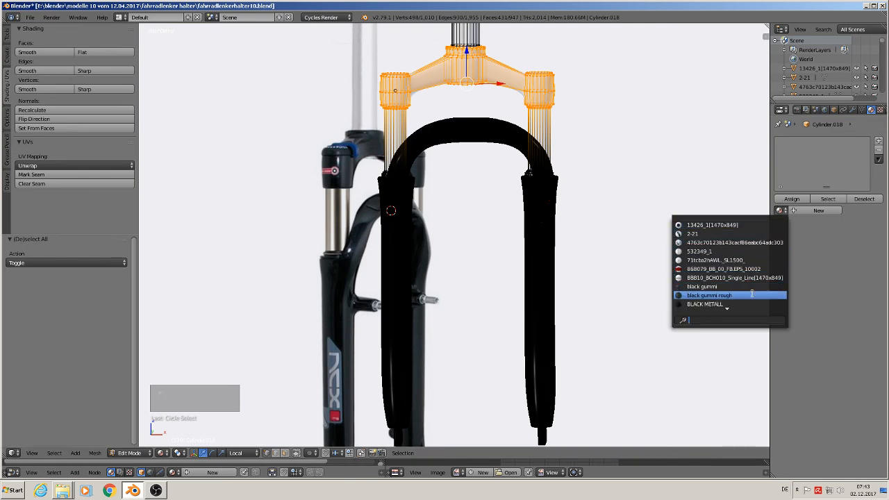
{"action": "scroll", "coordinate": [752, 293], "scroll_direction": "down", "scroll_amount": 2}
{"action": "scroll", "coordinate": [752, 294], "scroll_direction": "down", "scroll_amount": 3}
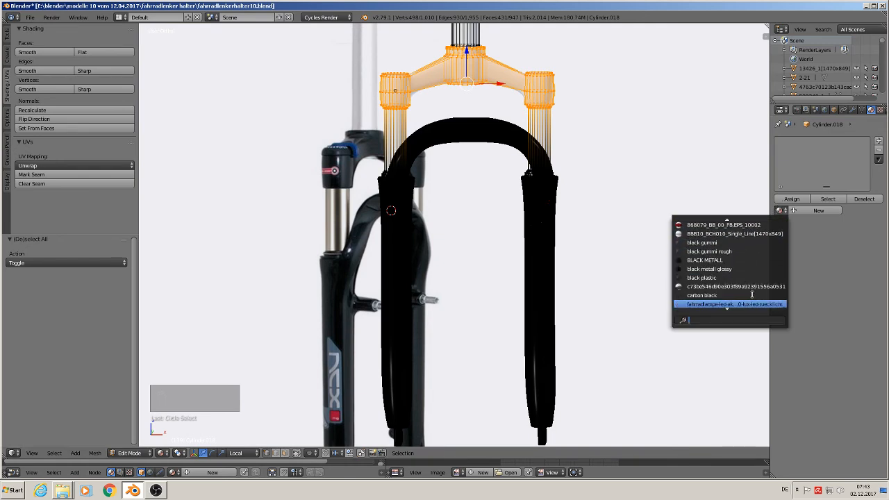
{"action": "left_click", "coordinate": [736, 278]}
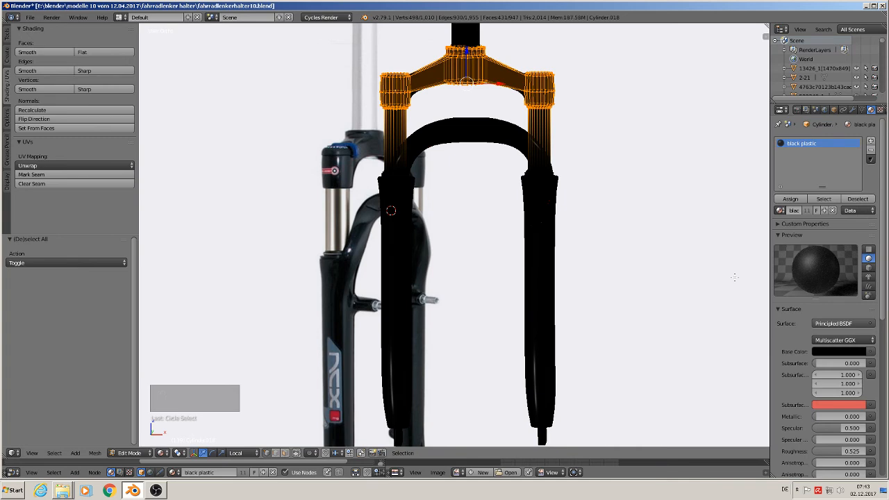
{"action": "left_click", "coordinate": [790, 198]}
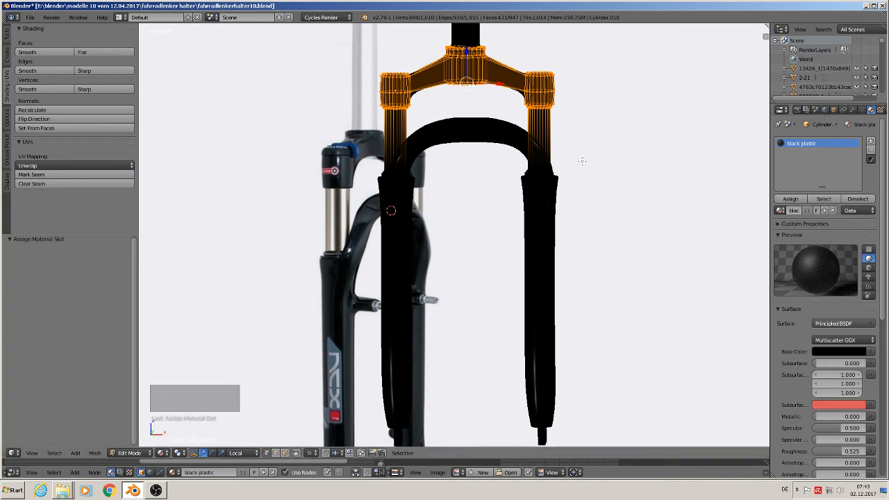
Step: Switch to face selection and select the face loops around both upper tubes and the steerer tube
{"action": "middle_click_drag", "start_coordinate": [444, 171], "coordinate": [437, 195], "text": "shift"}
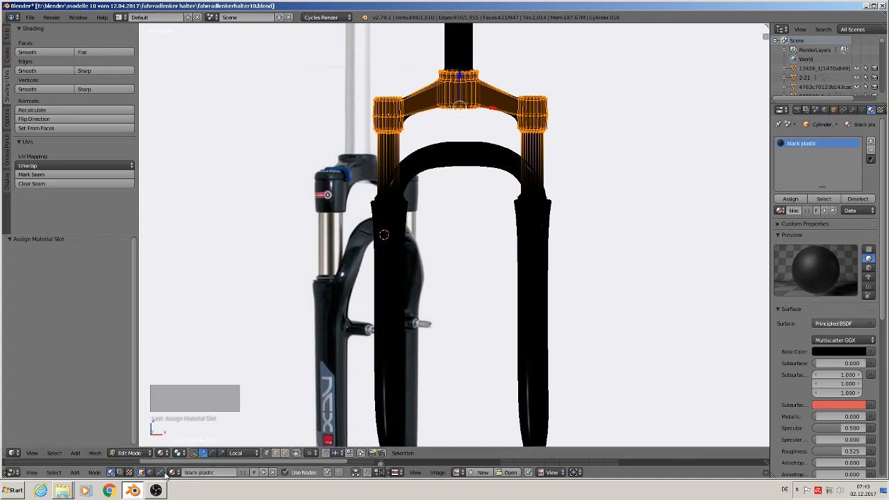
{"action": "left_click", "coordinate": [284, 453]}
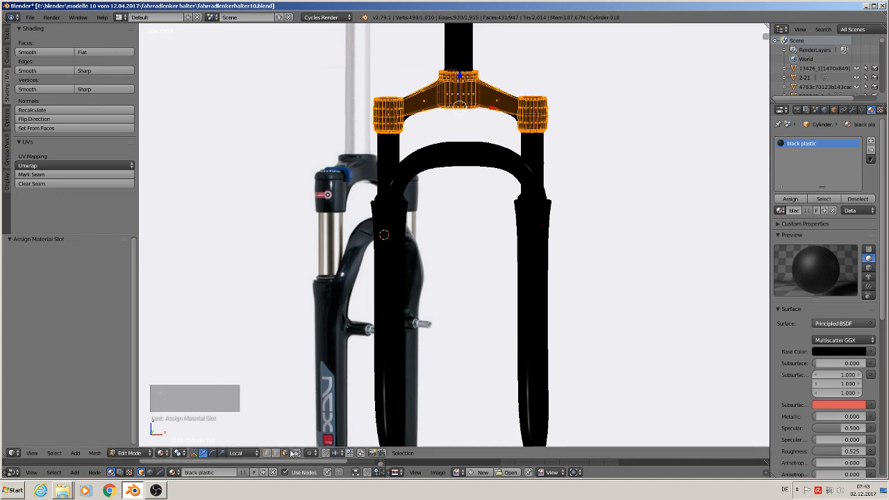
{"action": "right_click", "coordinate": [393, 157], "text": "alt"}
{"action": "right_click", "coordinate": [537, 149], "text": "alt+shift"}
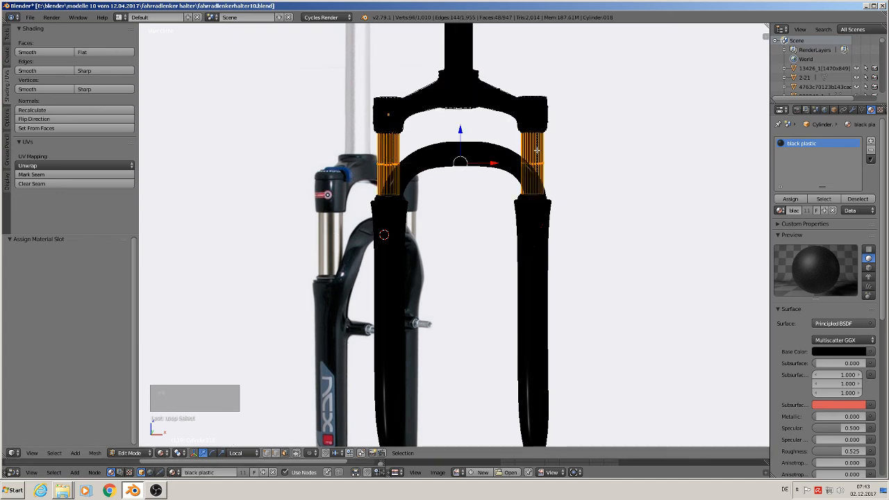
{"action": "right_click", "coordinate": [472, 51], "text": "alt+shift"}
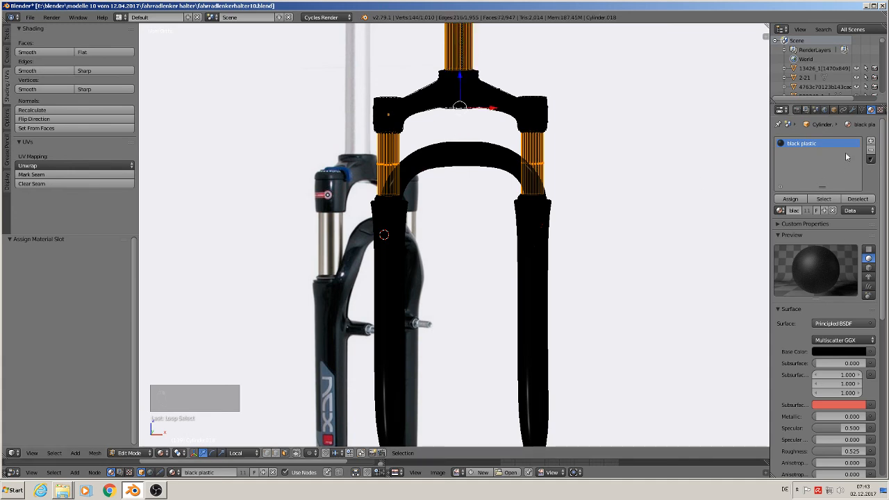
Step: Add a second material slot with the existing material "silver rough", assign it to the selected tube faces and leave mesh editing
{"action": "left_click", "coordinate": [870, 142]}
{"action": "left_click", "coordinate": [780, 210]}
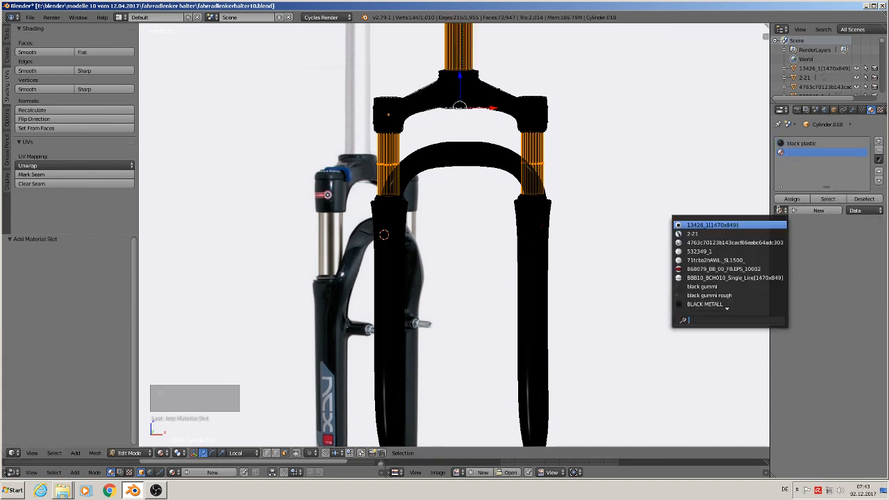
{"action": "scroll", "coordinate": [757, 306], "scroll_direction": "down", "scroll_amount": 5}
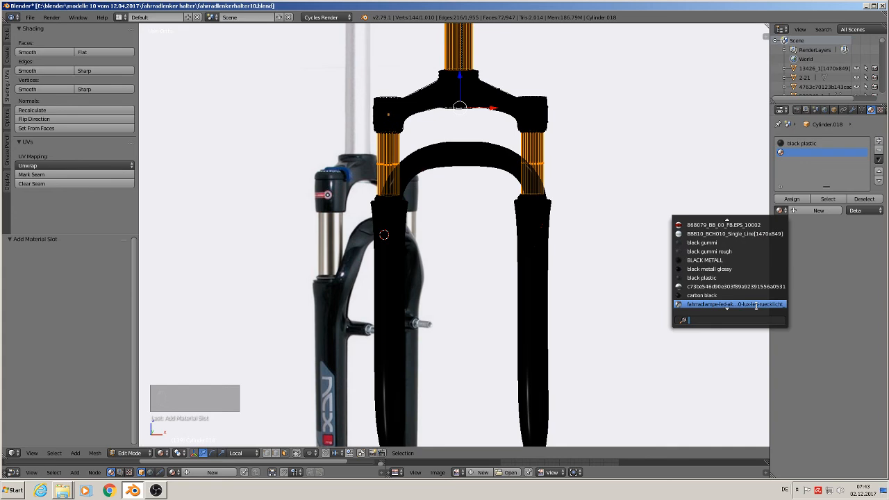
{"action": "scroll", "coordinate": [756, 306], "scroll_direction": "down", "scroll_amount": 3}
{"action": "scroll", "coordinate": [757, 306], "scroll_direction": "down", "scroll_amount": 9}
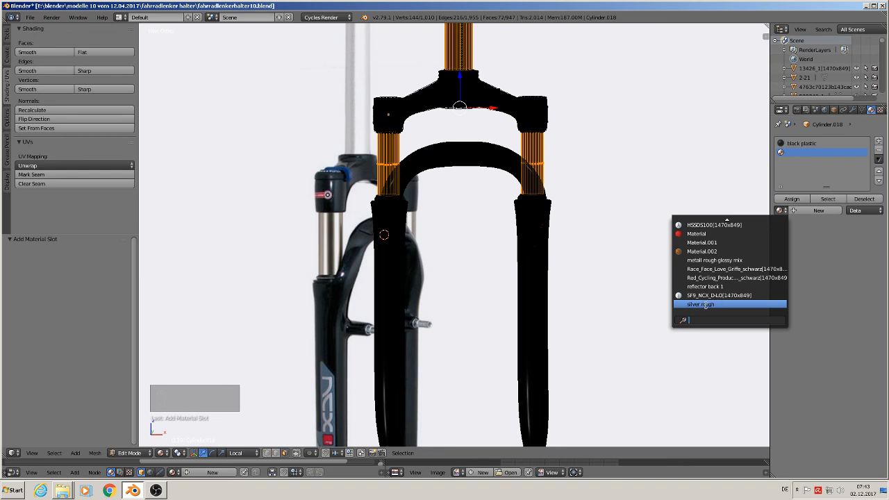
{"action": "left_click", "coordinate": [706, 305]}
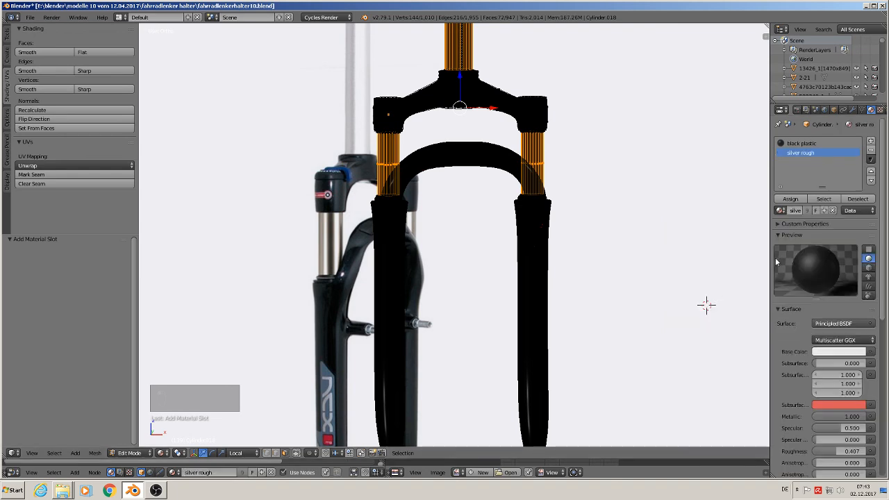
{"action": "left_click", "coordinate": [791, 199]}
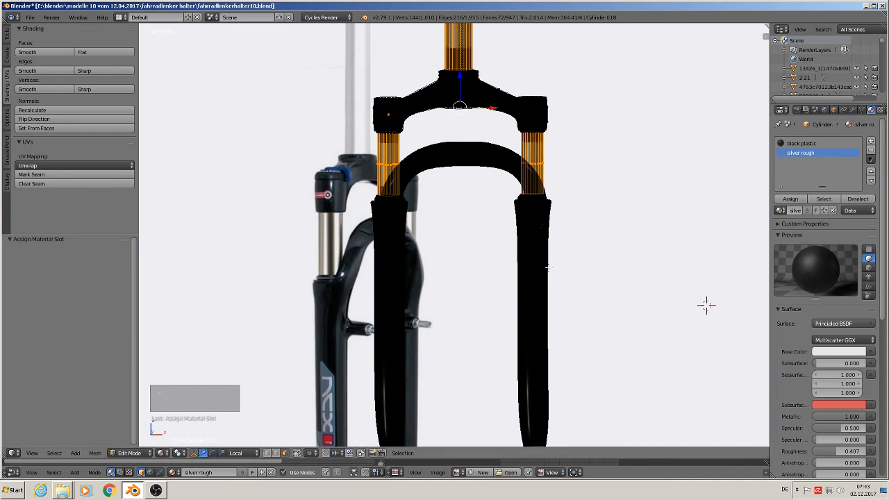
{"action": "key", "text": "Tab"}
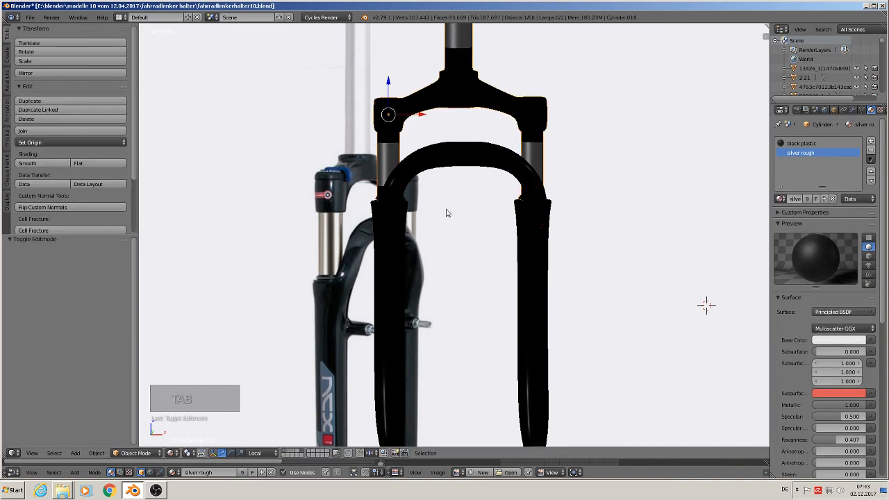
Step: Add a loop cut to the steerer tube and slide it down against the crown with a factor of 0.995
{"action": "scroll", "coordinate": [431, 185], "scroll_direction": "up", "scroll_amount": 2}
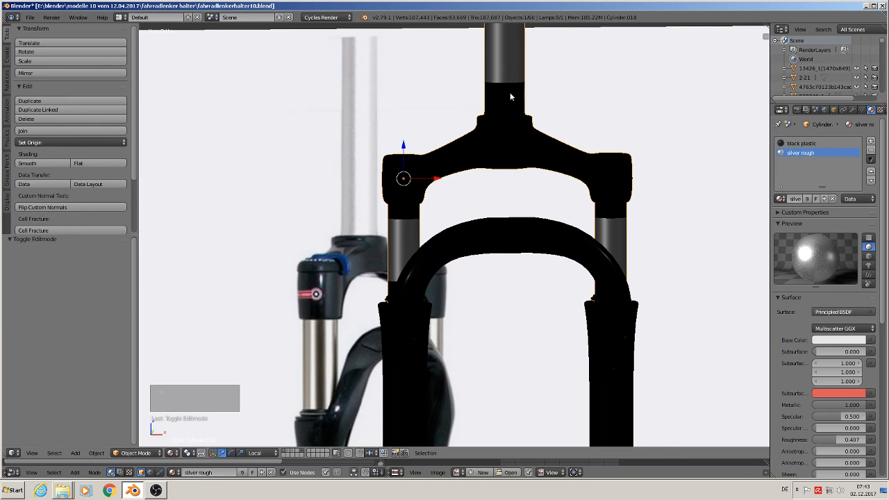
{"action": "key", "text": "Tab"}
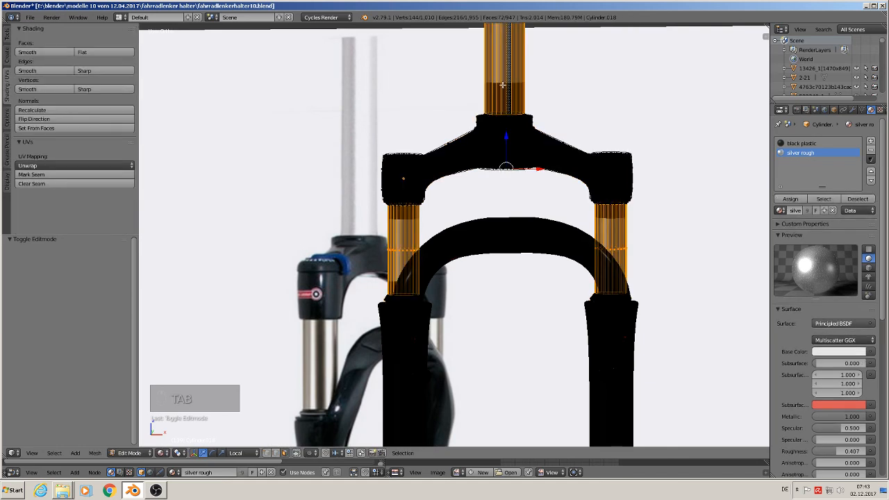
{"action": "key", "text": "ctrl+r"}
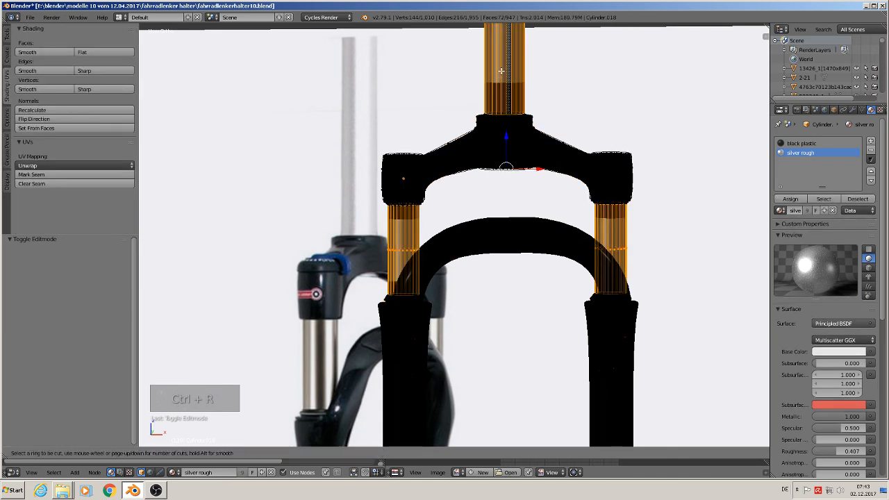
{"action": "left_click", "coordinate": [501, 76]}
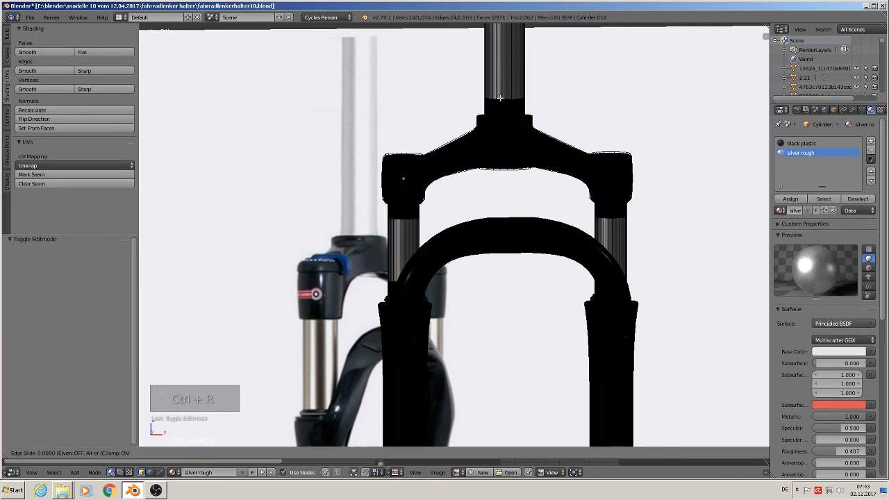
{"action": "left_click", "coordinate": [506, 174]}
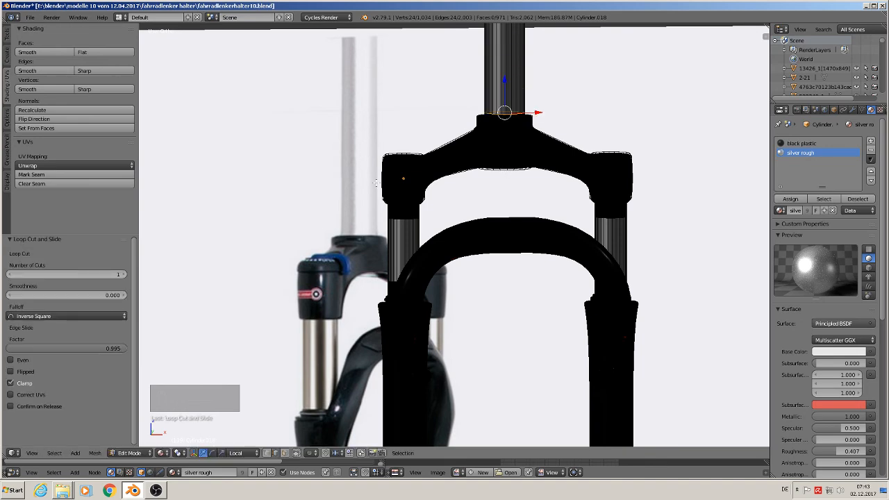
Step: Add loop cuts near both ends of the left upper tube, with slide factors of 0.990 at the crown and -0.907 at the lower leg
{"action": "key", "text": "ctrl+r"}
{"action": "left_click", "coordinate": [402, 240]}
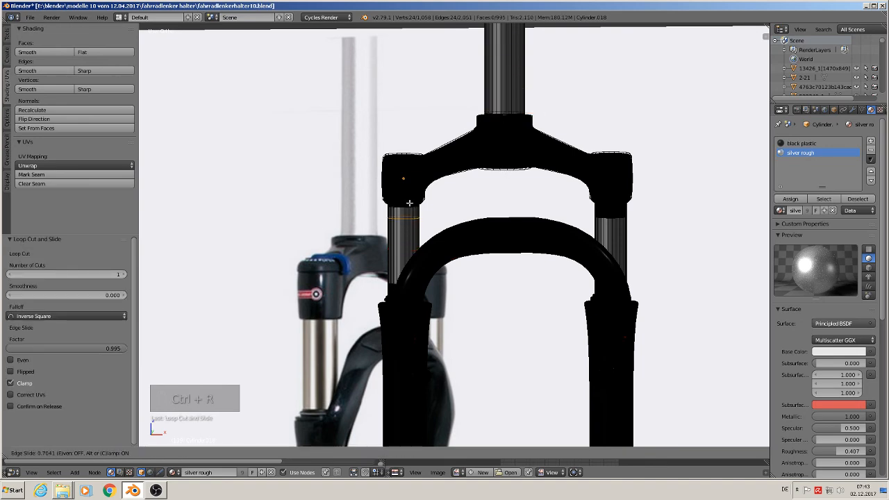
{"action": "left_click", "coordinate": [406, 202]}
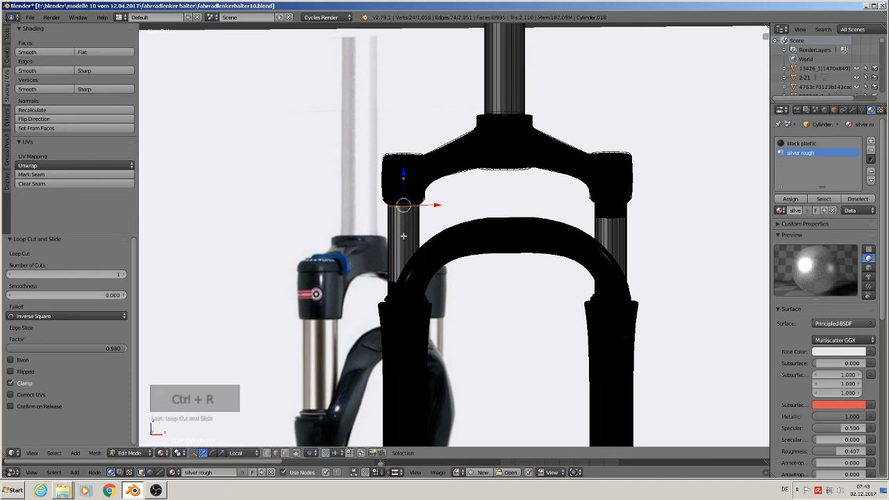
{"action": "key", "text": "ctrl+r"}
{"action": "left_click", "coordinate": [402, 234]}
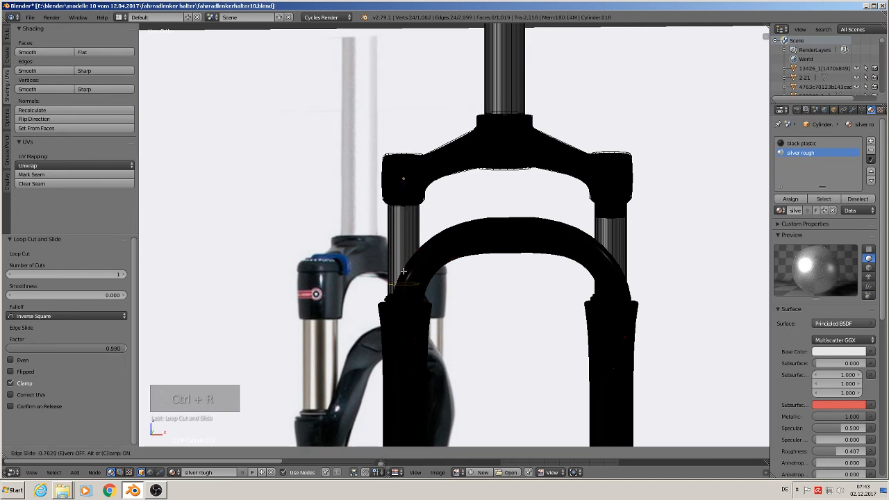
{"action": "left_click", "coordinate": [403, 273]}
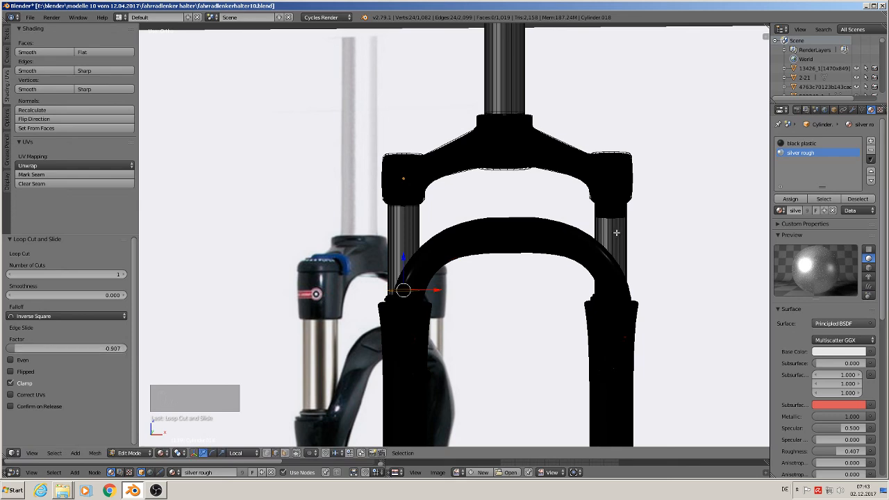
Step: Add loop cuts near both ends of the right upper tube, with slide factors 1.000 and -0.959, and return to object mode
{"action": "key", "text": "ctrl+r"}
{"action": "left_click", "coordinate": [615, 233]}
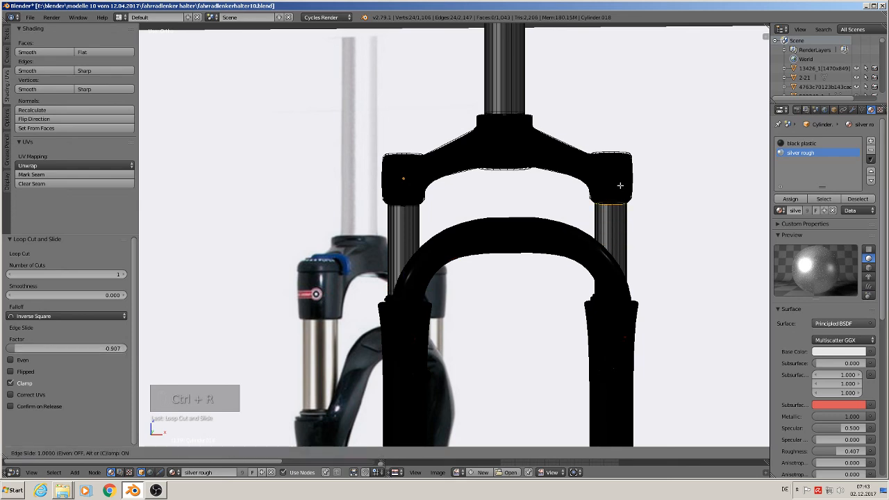
{"action": "left_click", "coordinate": [614, 216]}
{"action": "key", "text": "ctrl+r"}
{"action": "left_click", "coordinate": [615, 230]}
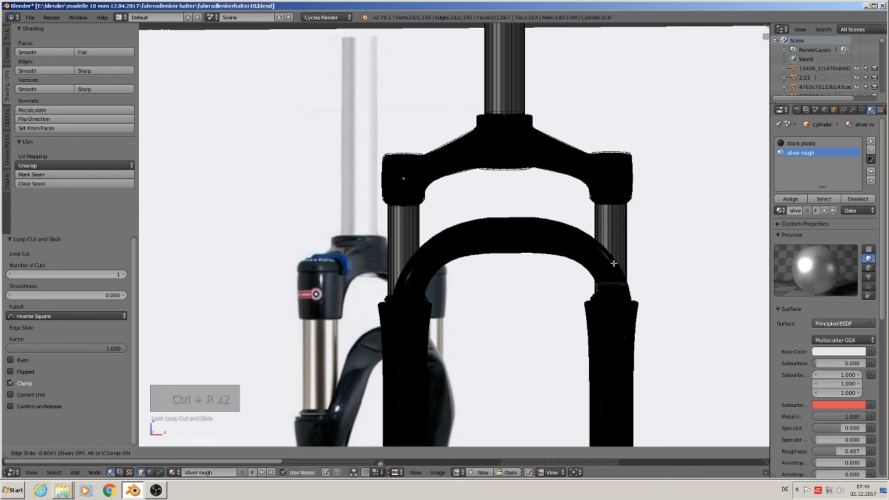
{"action": "left_click", "coordinate": [612, 269]}
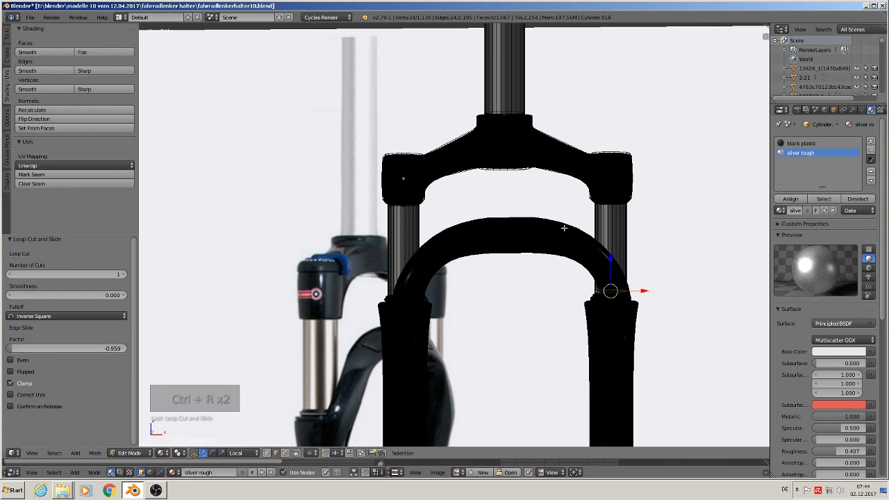
{"action": "key", "text": "Tab"}
Step: Apply the Subsurf modifier on the fork's crown and upper tubes object
{"action": "scroll", "coordinate": [557, 224], "scroll_direction": "down", "scroll_amount": 5}
{"action": "middle_click_drag", "start_coordinate": [557, 234], "coordinate": [453, 236]}
{"action": "scroll", "coordinate": [617, 255], "scroll_direction": "down", "scroll_amount": 3}
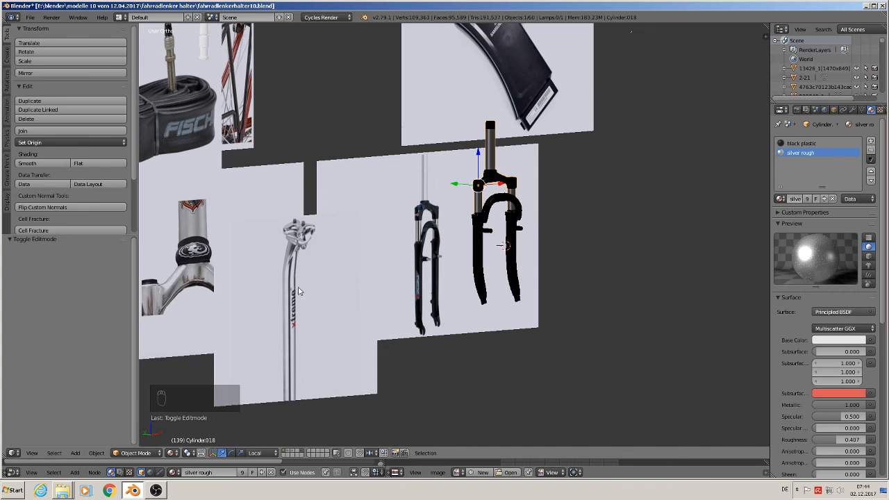
{"action": "scroll", "coordinate": [523, 208], "scroll_direction": "up", "scroll_amount": 2}
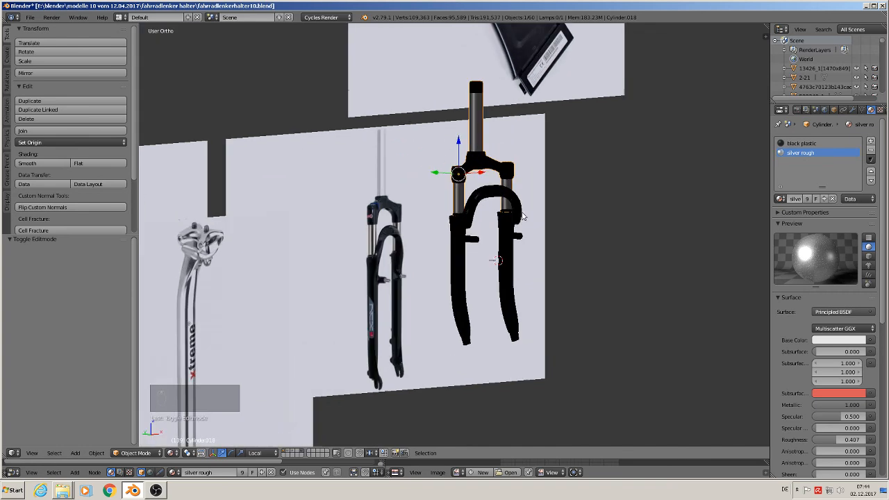
{"action": "right_click", "coordinate": [489, 164]}
{"action": "right_click", "coordinate": [488, 164]}
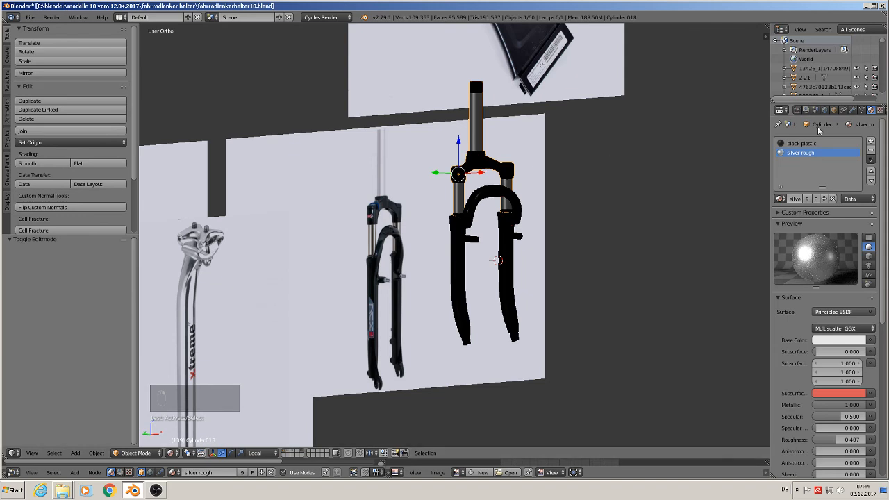
{"action": "left_click", "coordinate": [852, 110]}
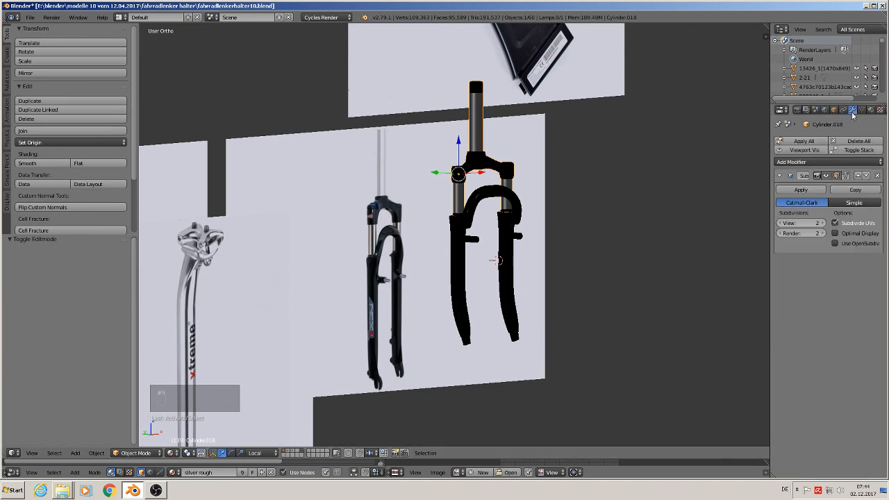
{"action": "left_click", "coordinate": [802, 189]}
Step: Join the crown and tubes with the lower fork body, and shift the joined fork by -0.019 along its local X axis
{"action": "right_click", "coordinate": [485, 200], "text": "shift"}
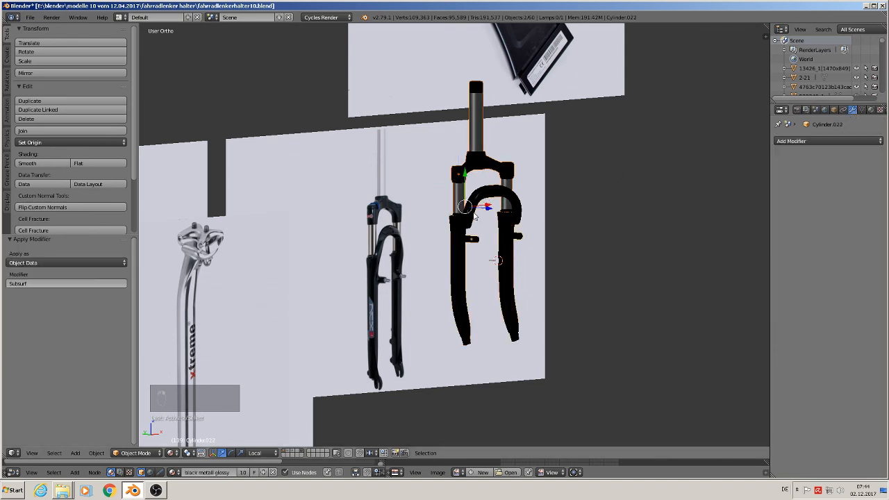
{"action": "left_click", "coordinate": [44, 132]}
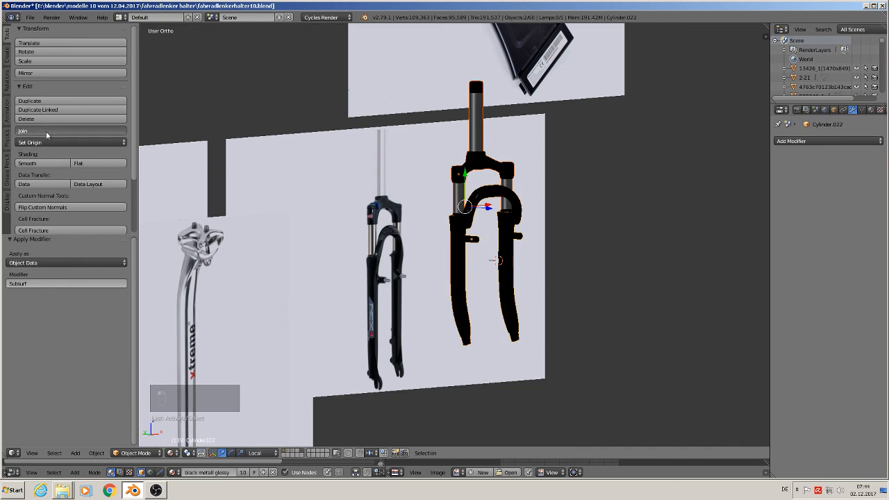
{"action": "scroll", "coordinate": [499, 237], "scroll_direction": "up", "scroll_amount": 2}
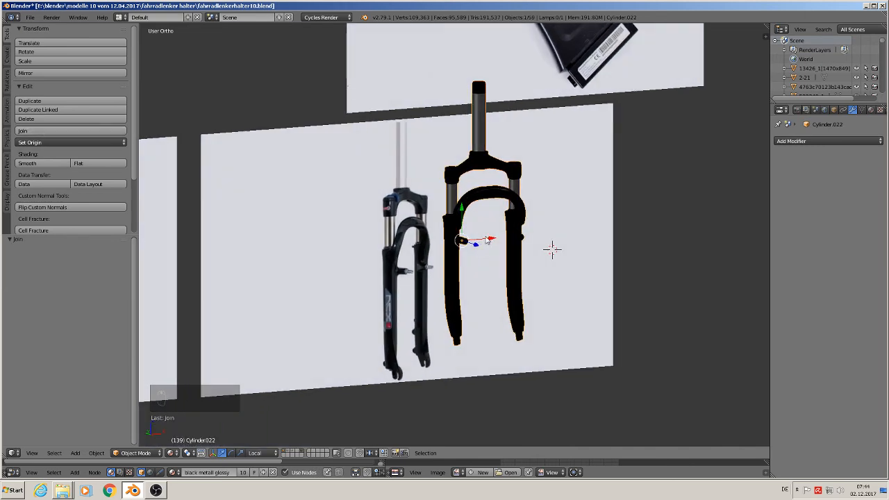
{"action": "left_click_drag", "start_coordinate": [488, 239], "coordinate": [458, 243]}
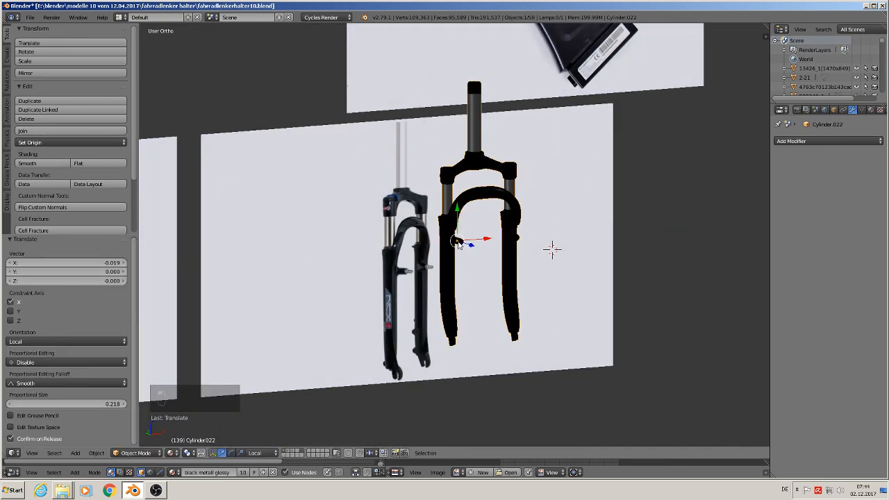
Step: Apply the joined fork's rotation and scale, and set its origin to the geometry
{"action": "left_click", "coordinate": [99, 454]}
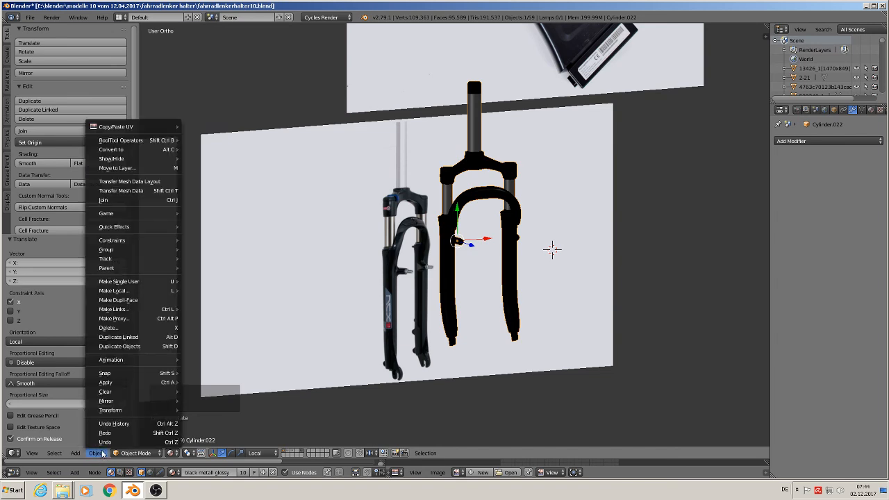
{"action": "mouse_move", "coordinate": [131, 383]}
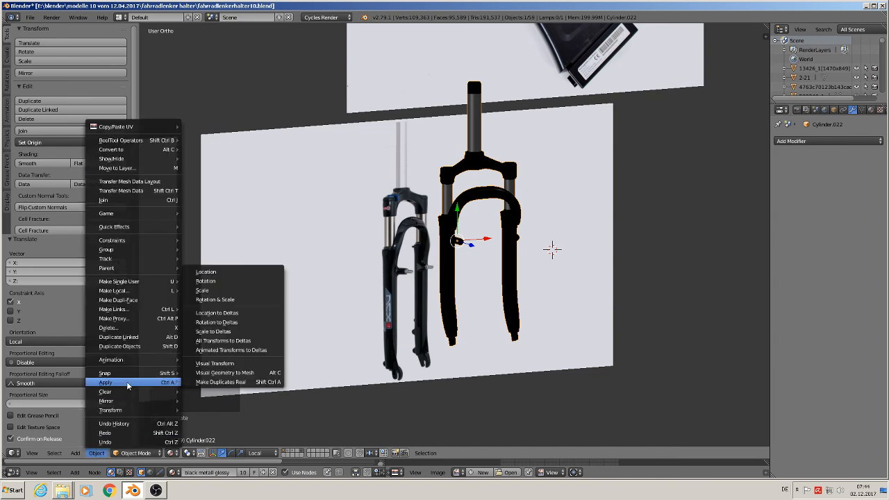
{"action": "left_click", "coordinate": [235, 301]}
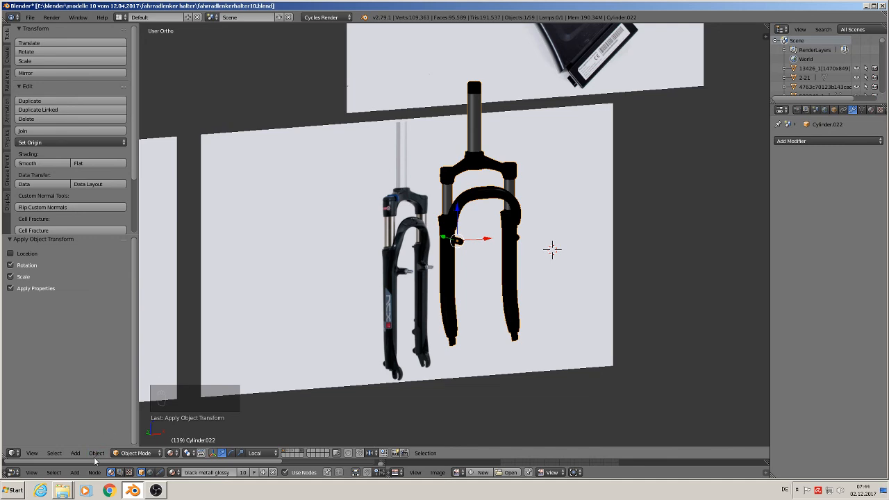
{"action": "left_click", "coordinate": [66, 142]}
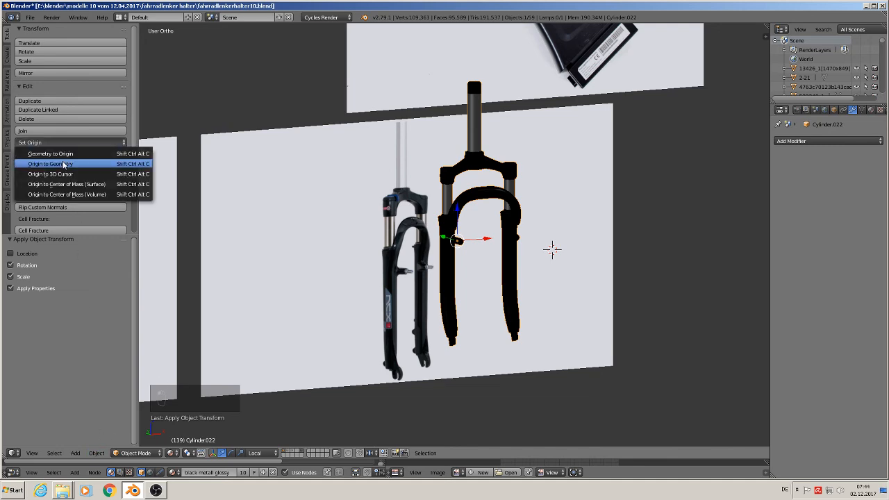
{"action": "left_click", "coordinate": [68, 165]}
Step: In front view, move the fork about 3.708 on X and 0.427 on Z, beside the other modelled bicycle parts
{"action": "key", "text": "KP_1"}
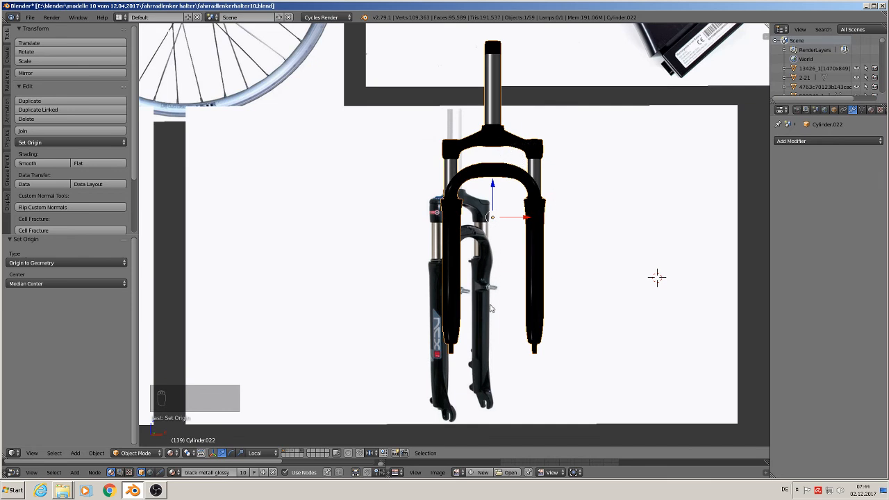
{"action": "scroll", "coordinate": [490, 309], "scroll_direction": "down", "scroll_amount": 5}
{"action": "middle_click_drag", "start_coordinate": [478, 303], "coordinate": [501, 333]}
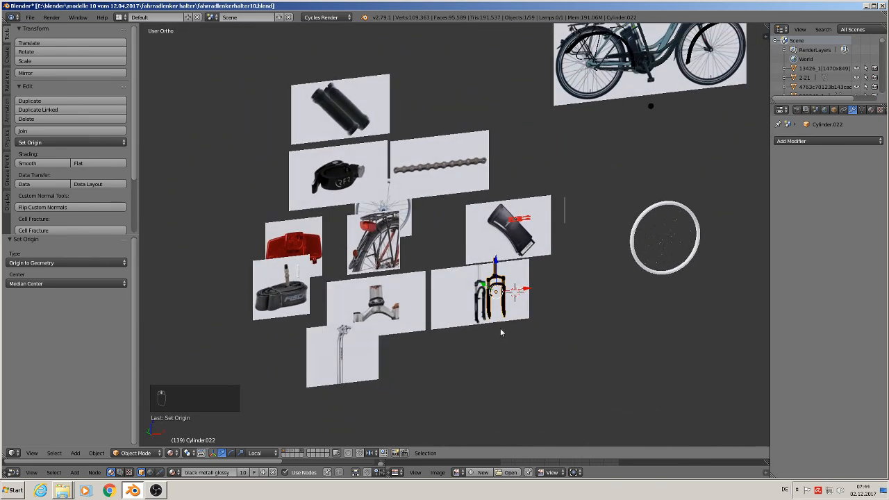
{"action": "key", "text": "KP_1"}
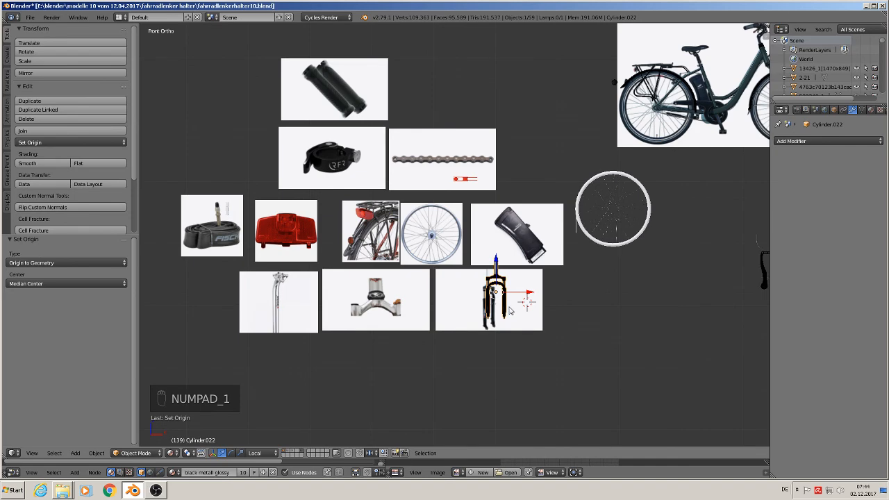
{"action": "middle_click_drag", "start_coordinate": [549, 330], "coordinate": [400, 338], "text": "shift"}
{"action": "key", "text": "g"}
{"action": "left_click", "coordinate": [628, 312]}
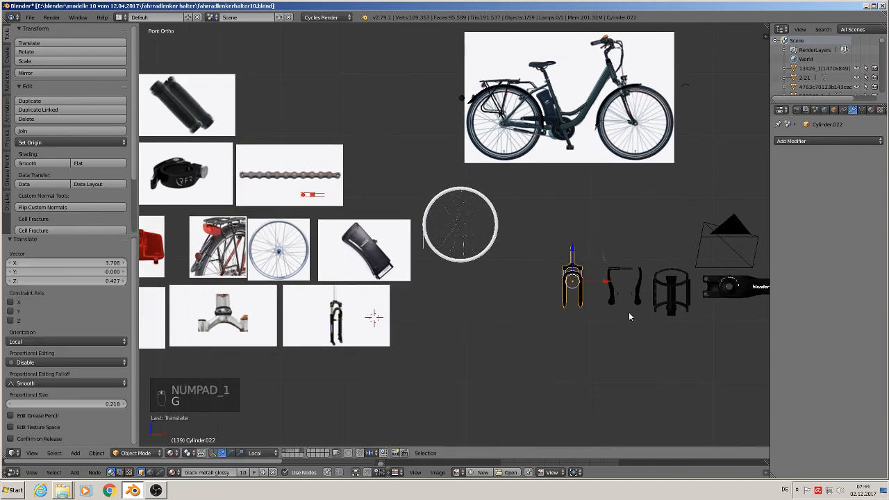
Step: Scale up the fork beside the other bicycle parts and deselect everything
{"action": "key", "text": "s"}
{"action": "left_click", "coordinate": [668, 365]}
{"action": "key", "text": "a"}
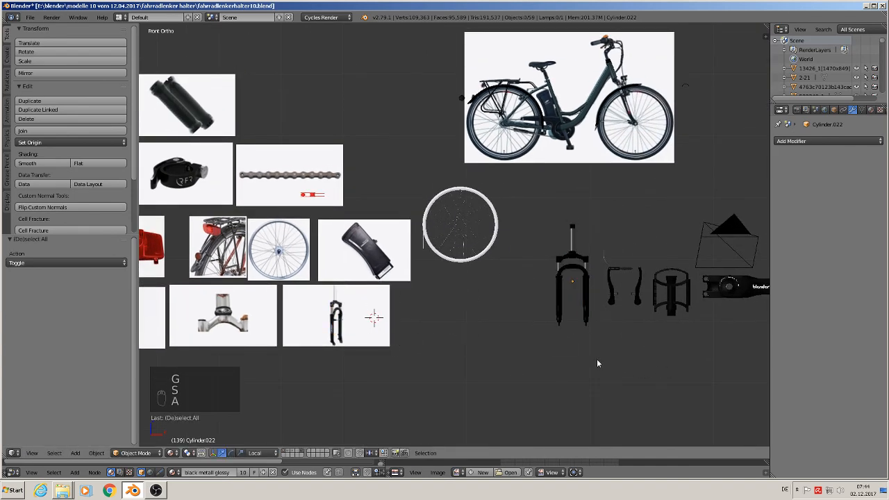
{"action": "middle_click_drag", "start_coordinate": [597, 361], "coordinate": [616, 373]}
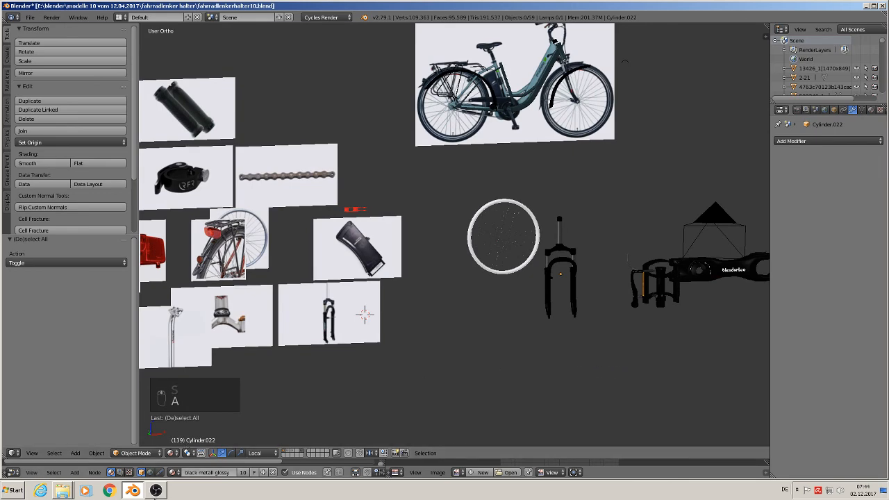
{"action": "left_click", "coordinate": [155, 491]}
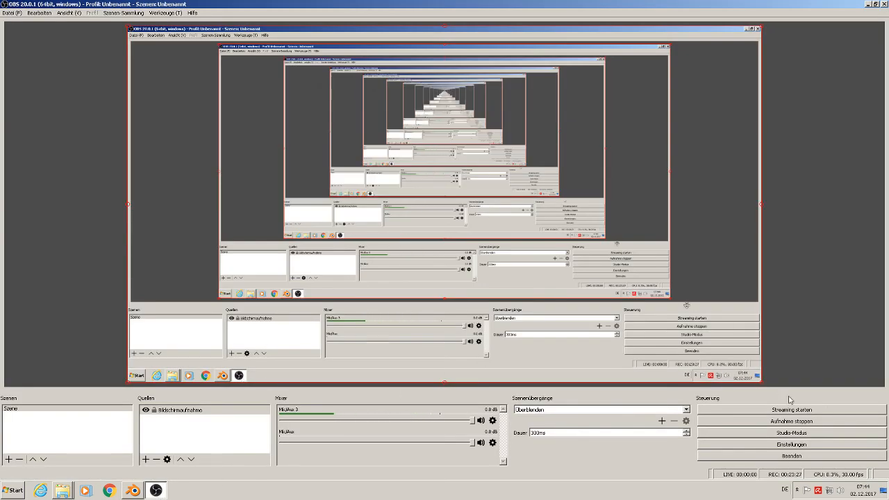